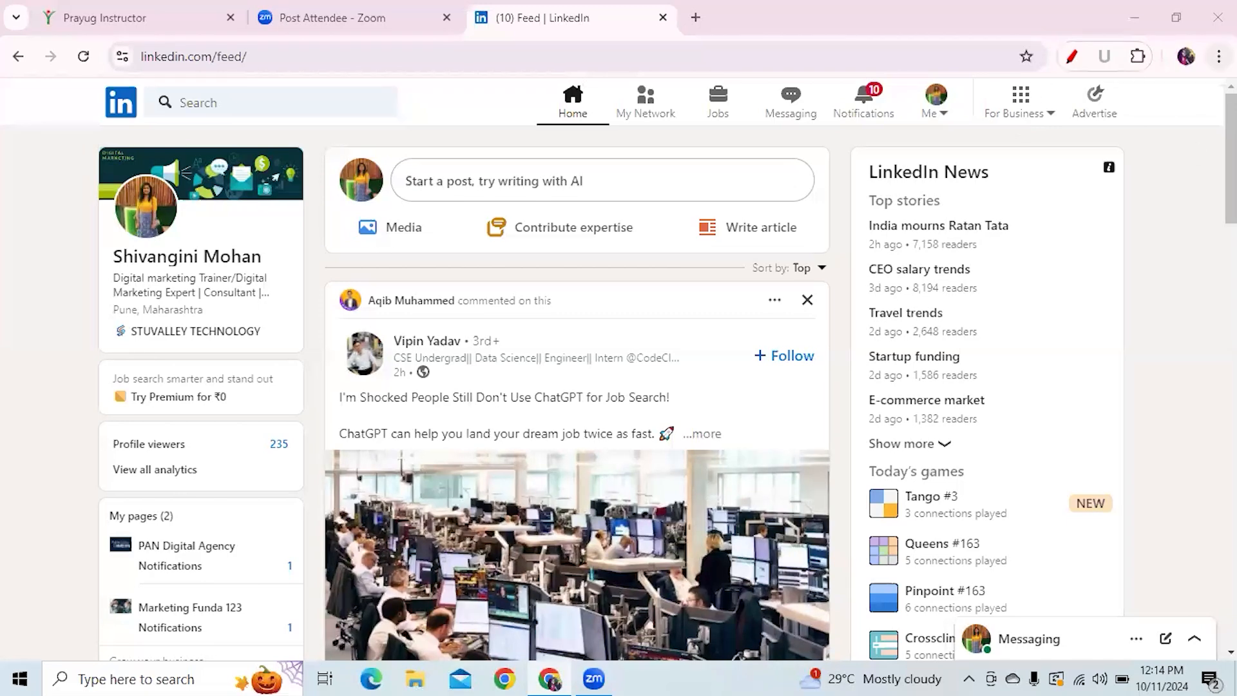
Step: Underline the top of the post-creation box on the home feed in red and label it with a circled 1
scroll(618, 386, down, 7)
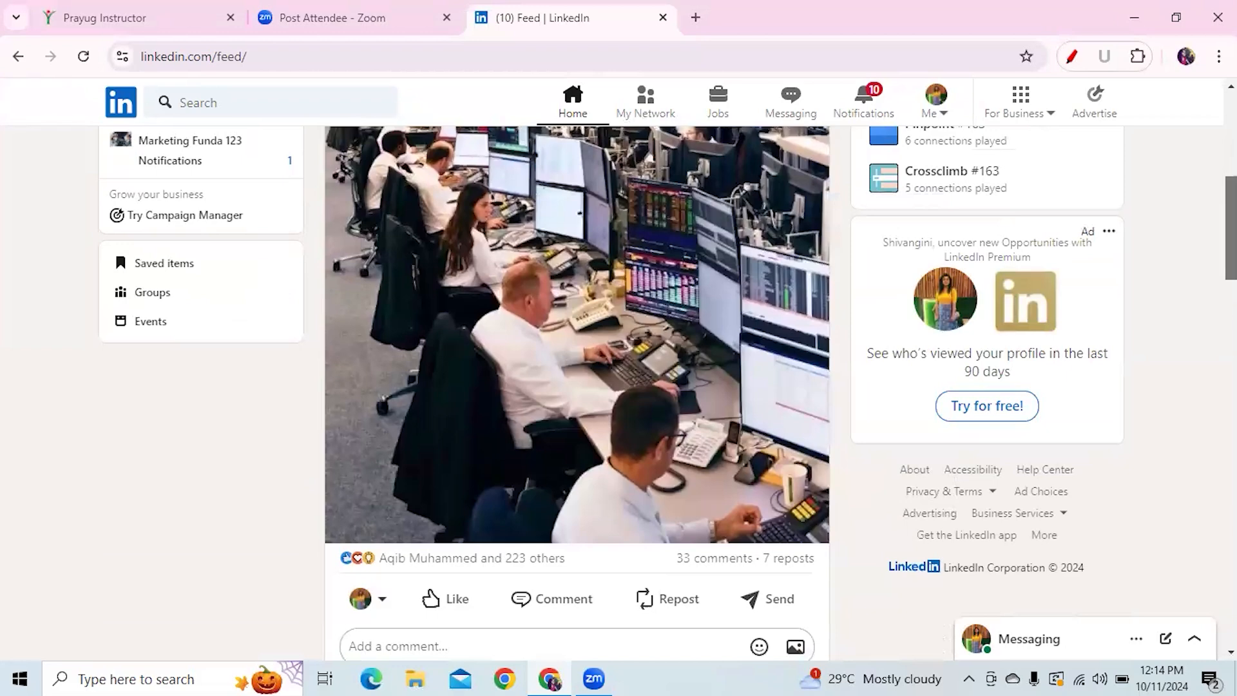
scroll(576, 393, down, 13)
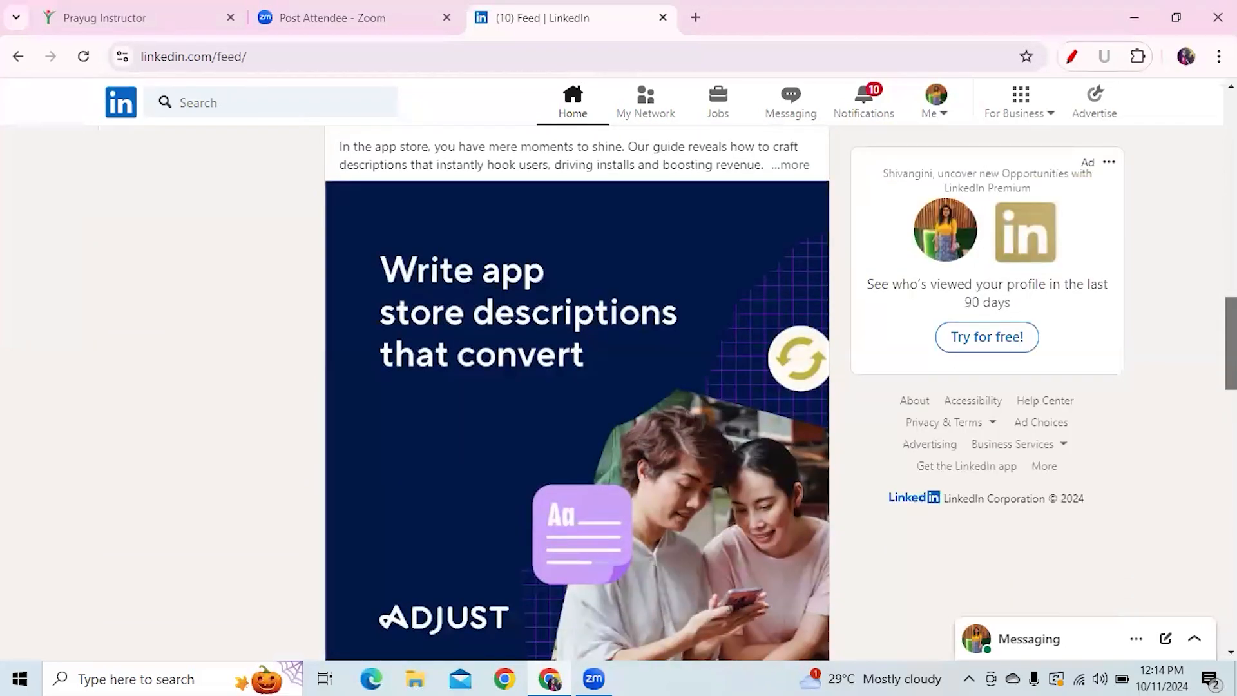
scroll(577, 410, up, 1)
scroll(577, 393, up, 12)
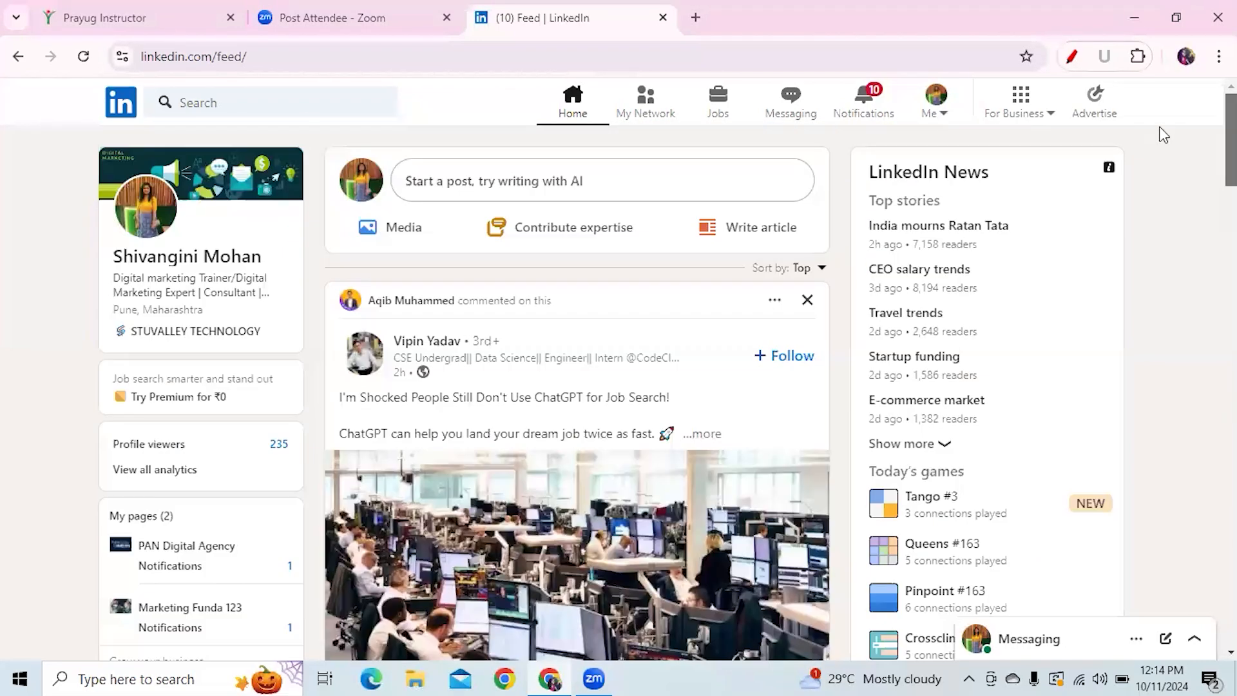
click(1070, 59)
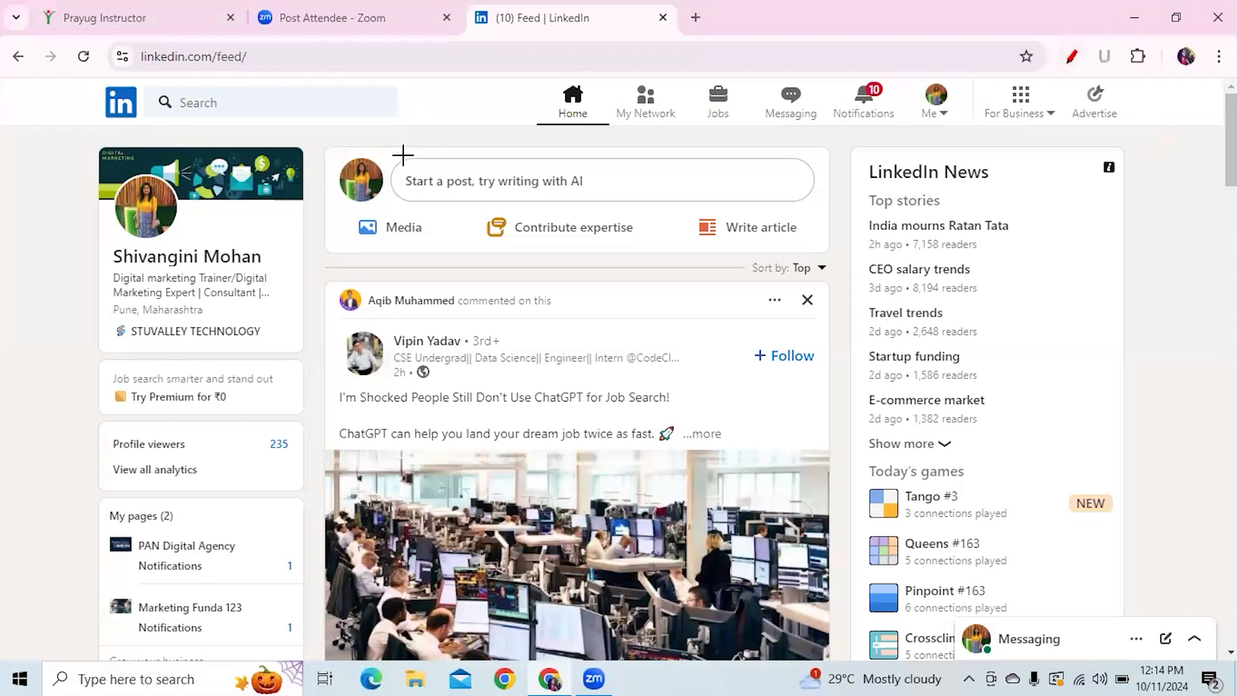
mouse_move(396, 153)
mouse_down()
mouse_move(713, 155)
mouse_move(754, 136)
mouse_move(793, 156)
mouse_move(787, 169)
mouse_move(817, 137)
mouse_move(792, 120)
mouse_up()
click(790, 134)
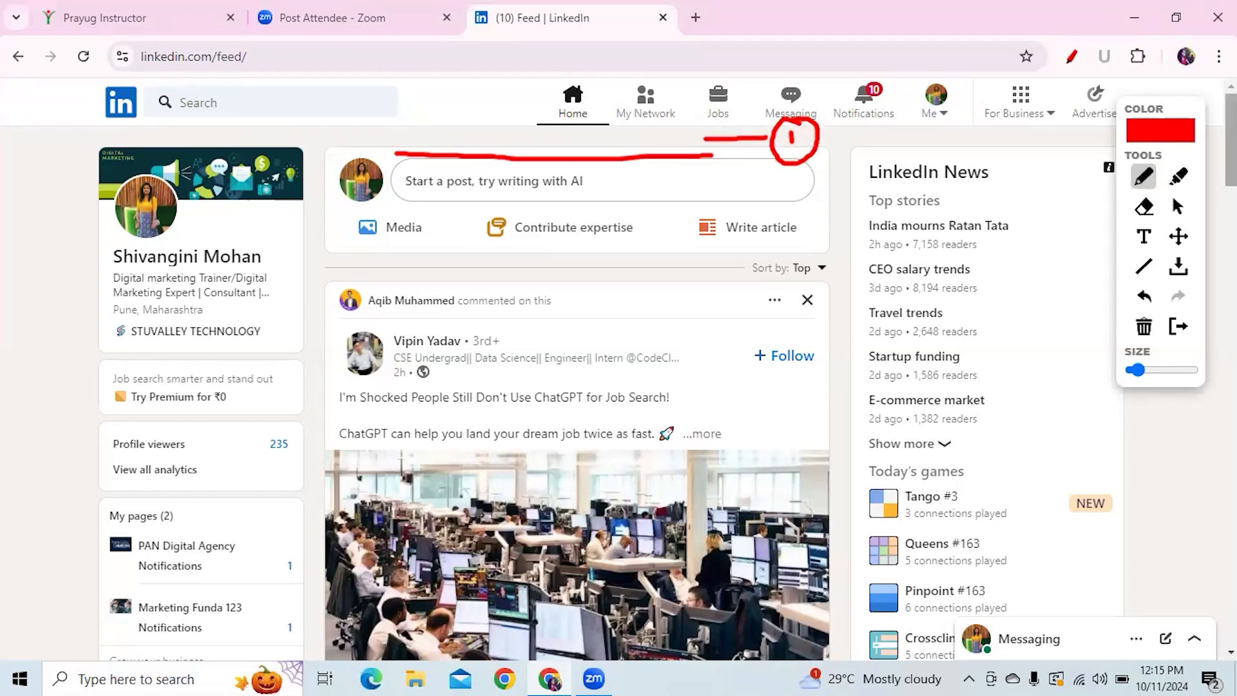
Step: Circle the advertiser name and Promoted label on the Adjust feed post in red and add a tick mark
scroll(577, 393, down, 13)
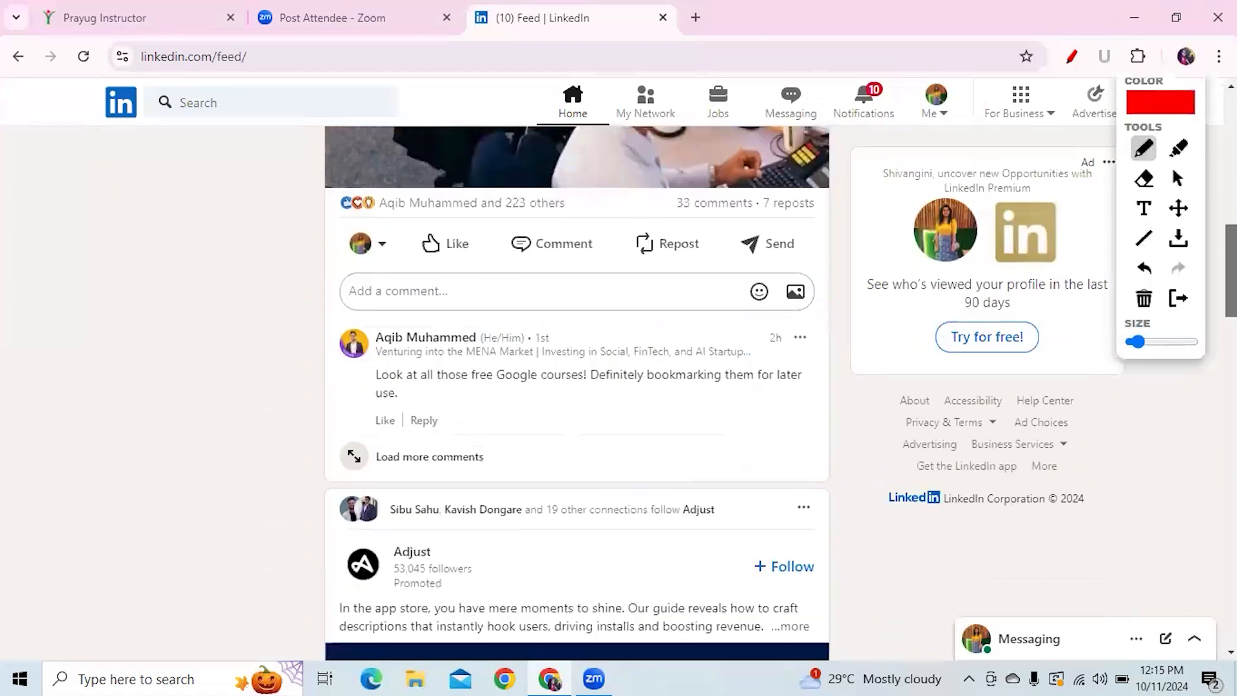
scroll(576, 393, down, 4)
mouse_move(395, 367)
mouse_down()
mouse_move(477, 354)
mouse_move(393, 295)
mouse_move(372, 335)
mouse_move(404, 377)
mouse_up()
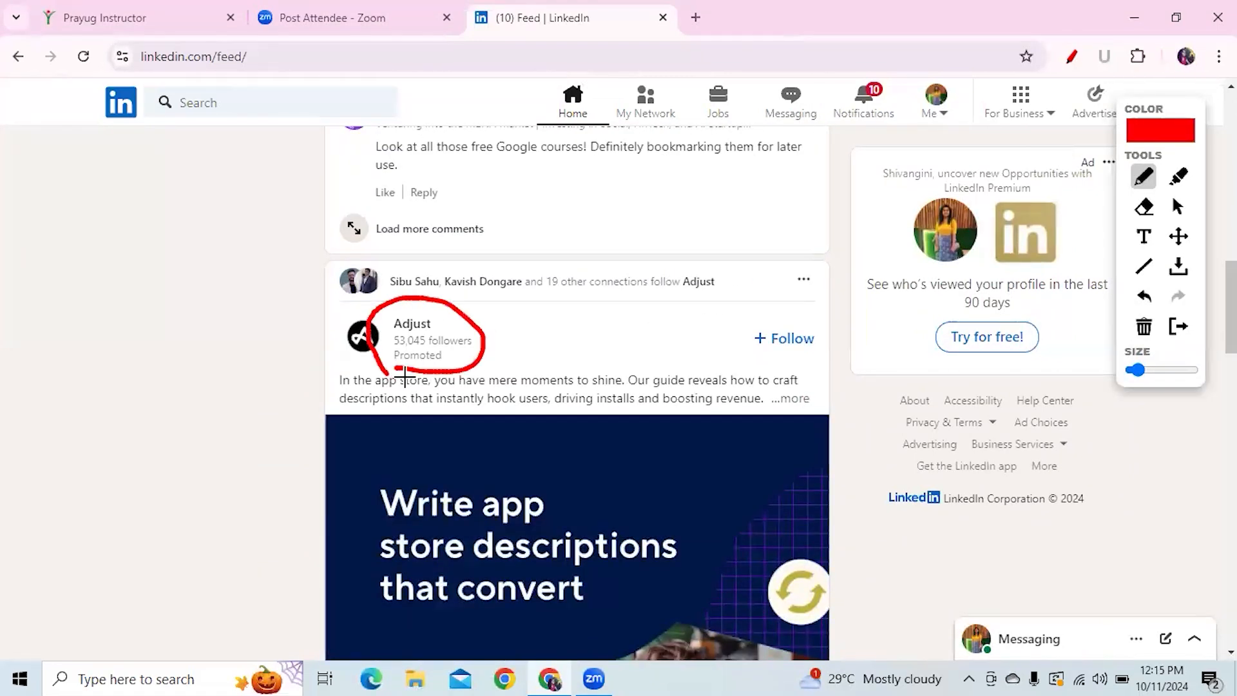
mouse_move(469, 342)
mouse_down()
mouse_move(483, 361)
mouse_move(546, 283)
mouse_up()
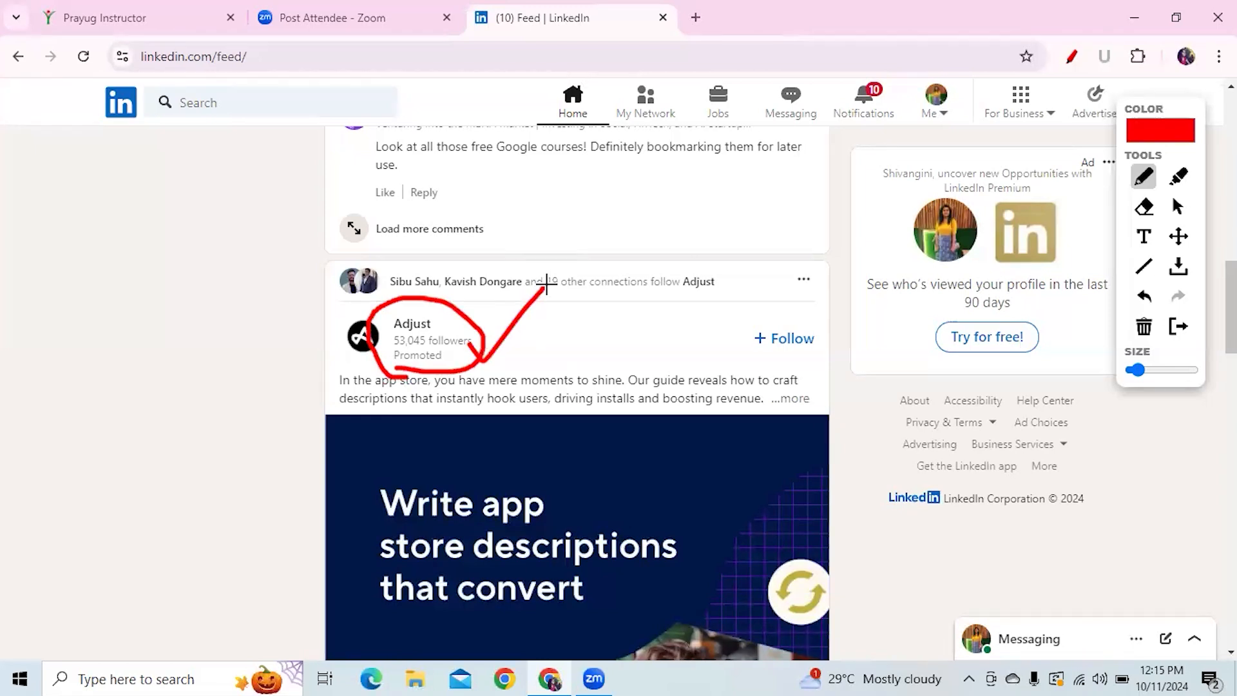
Step: Clear all annotations, exit the drawing tool and return to the start of the feed
click(1144, 327)
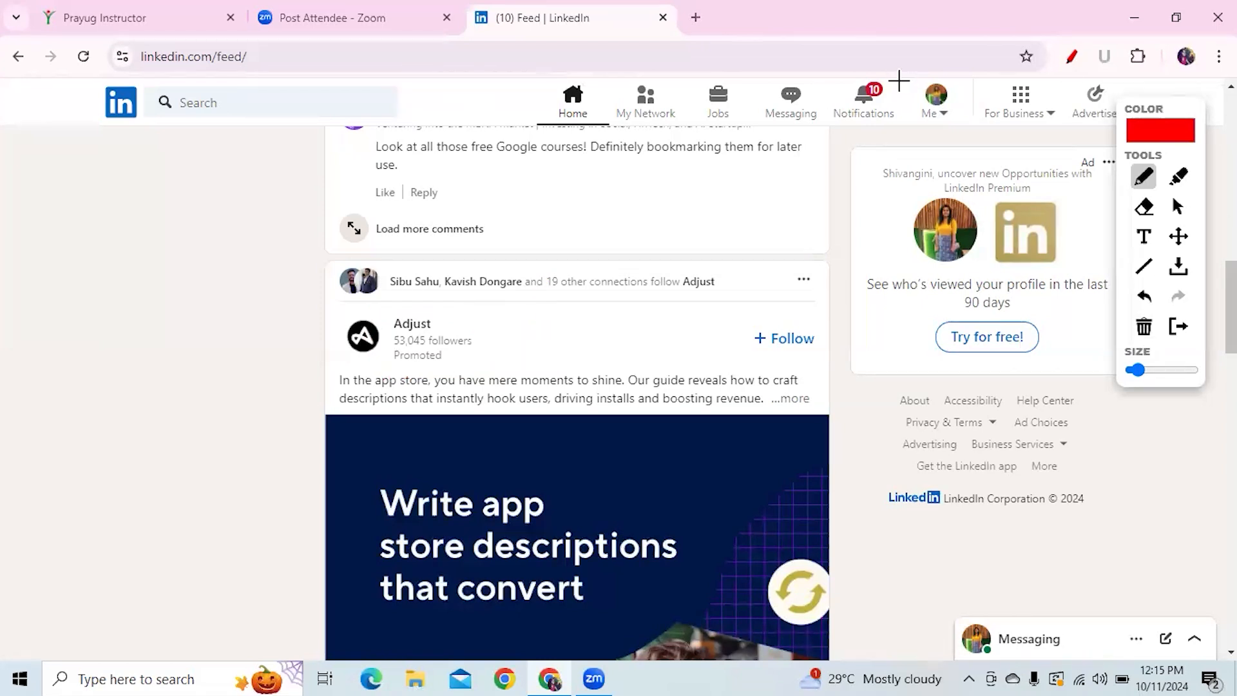
click(1071, 58)
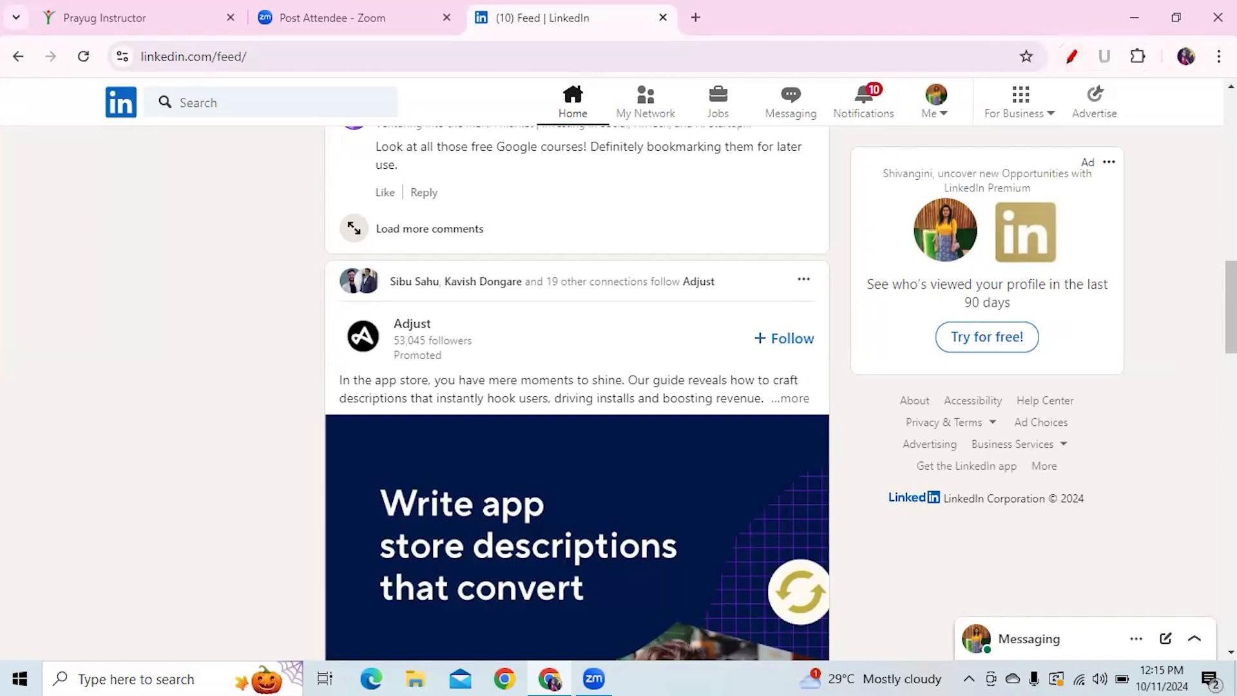
drag(1231, 319, 1231, 151)
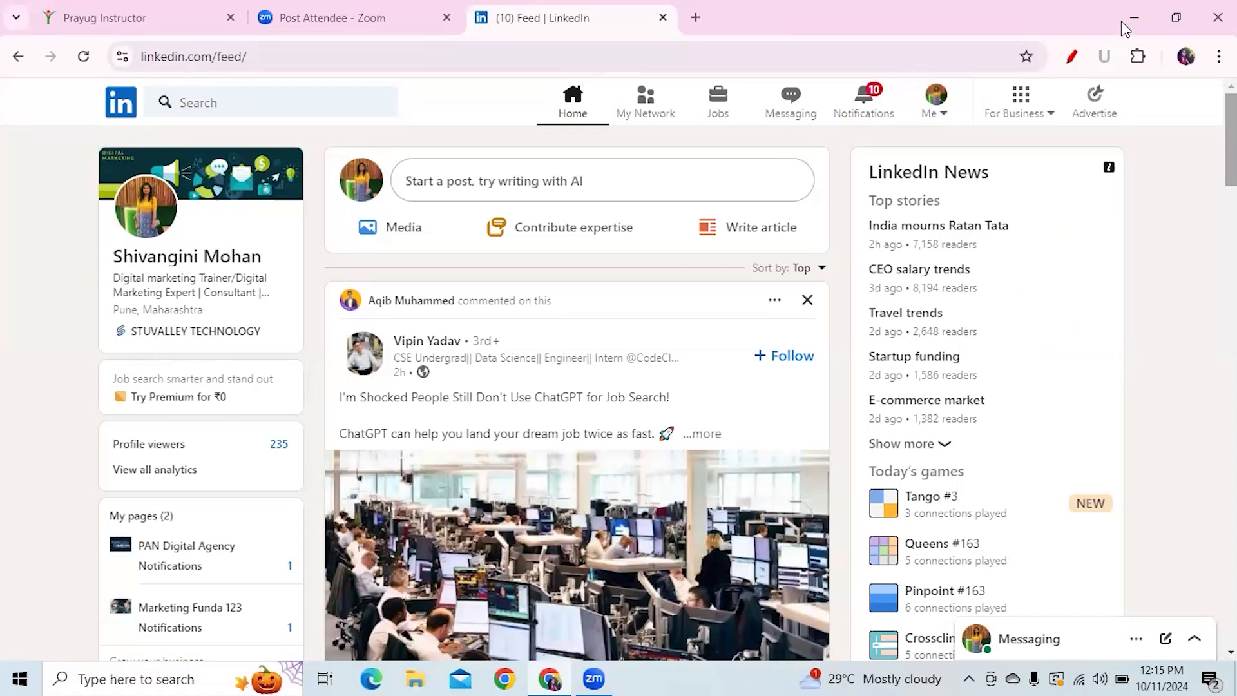
Step: Circle, tick and underline the Advertise link in red with the pen, and circle For Business
click(1069, 60)
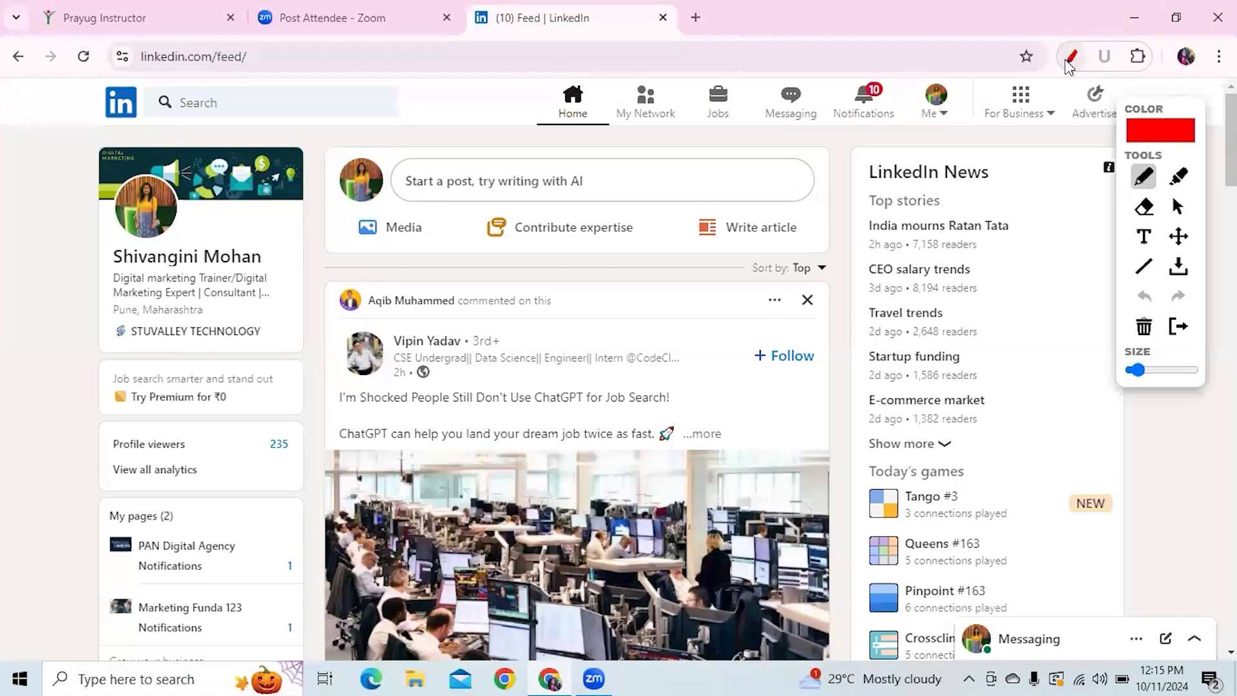
drag(1162, 106, 742, 140)
mouse_move(1122, 117)
mouse_down()
mouse_move(1096, 130)
mouse_move(1061, 102)
mouse_move(1077, 82)
mouse_move(1116, 77)
mouse_move(1121, 122)
mouse_move(1170, 83)
mouse_up()
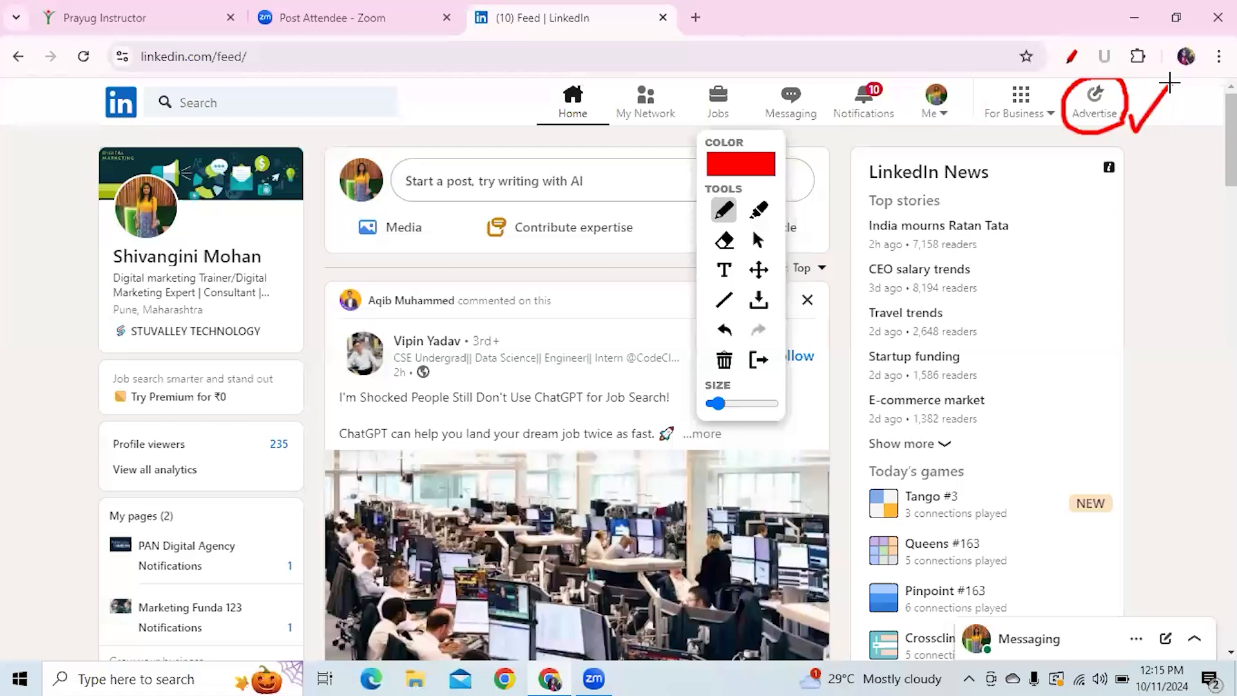
drag(1071, 122, 1125, 121)
mouse_move(1031, 80)
mouse_down()
mouse_move(1046, 90)
mouse_move(982, 122)
mouse_move(1040, 155)
mouse_move(1057, 84)
mouse_move(1039, 79)
mouse_up()
Step: Switch from drawing to the cursor and look through the For Business options, including Advertise on LinkedIn
click(758, 240)
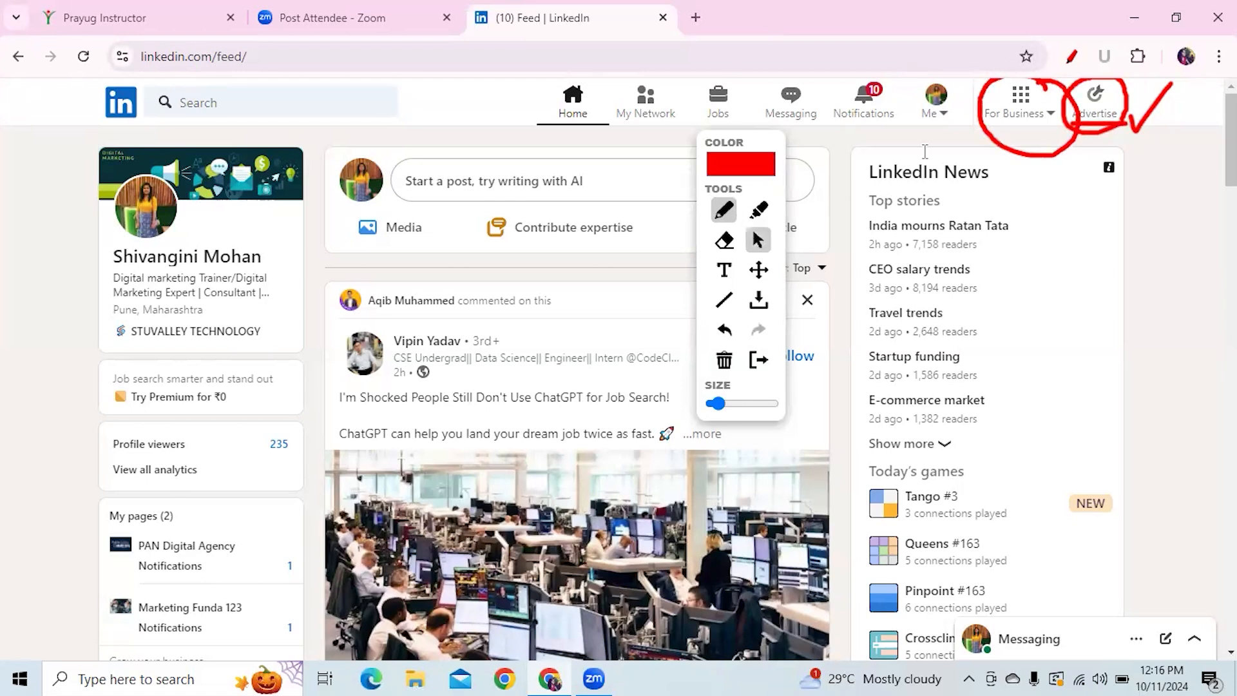
click(1020, 116)
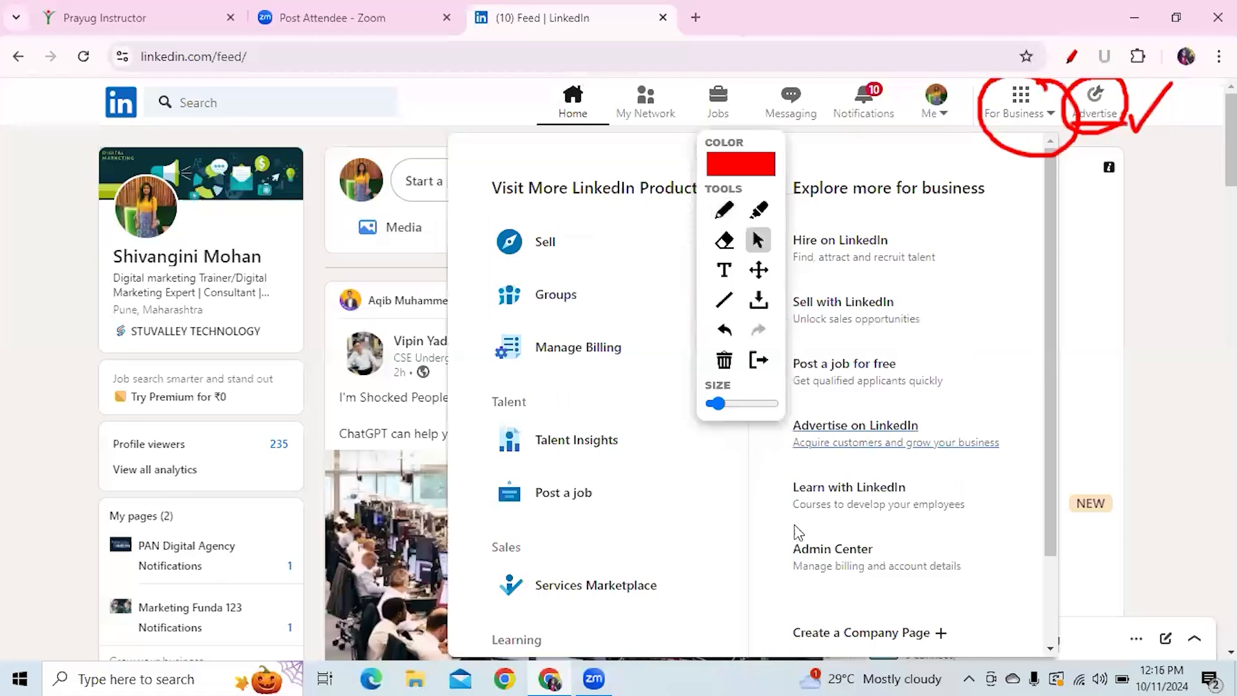
scroll(956, 492, down, 2)
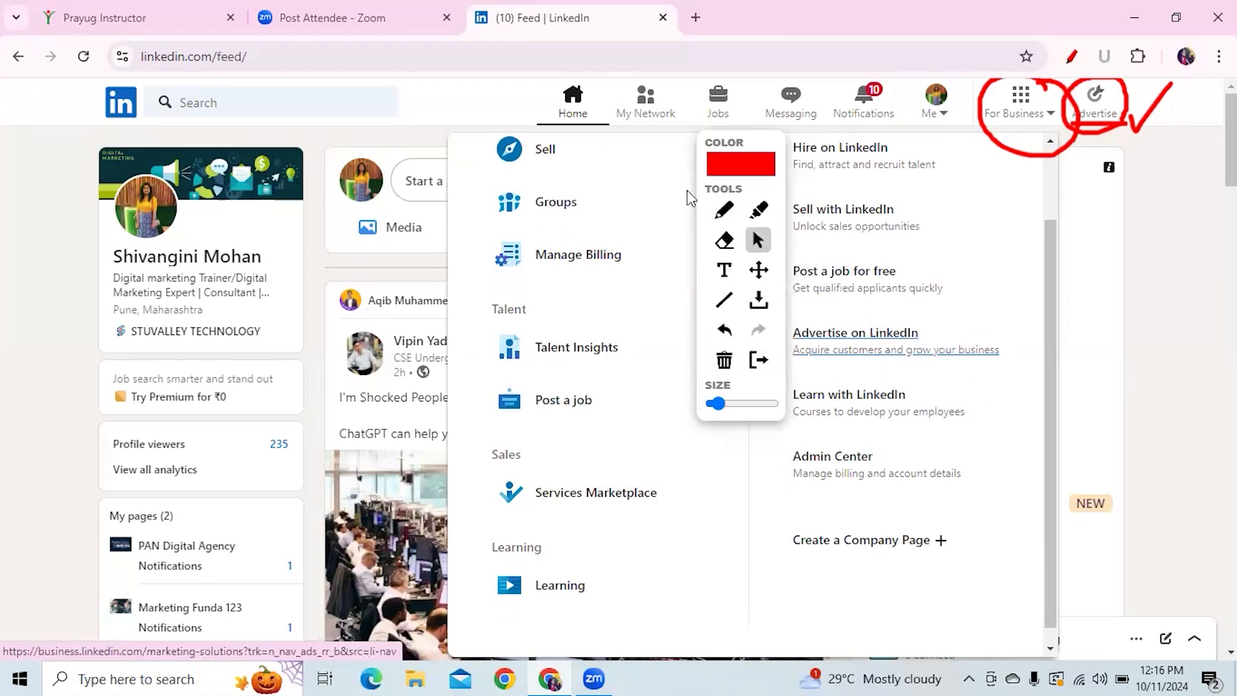
Step: Draw a red tick on Advertise and a vertical stroke on For Business, and clear all annotations
click(725, 211)
drag(1087, 104, 1109, 93)
drag(1020, 120, 1019, 154)
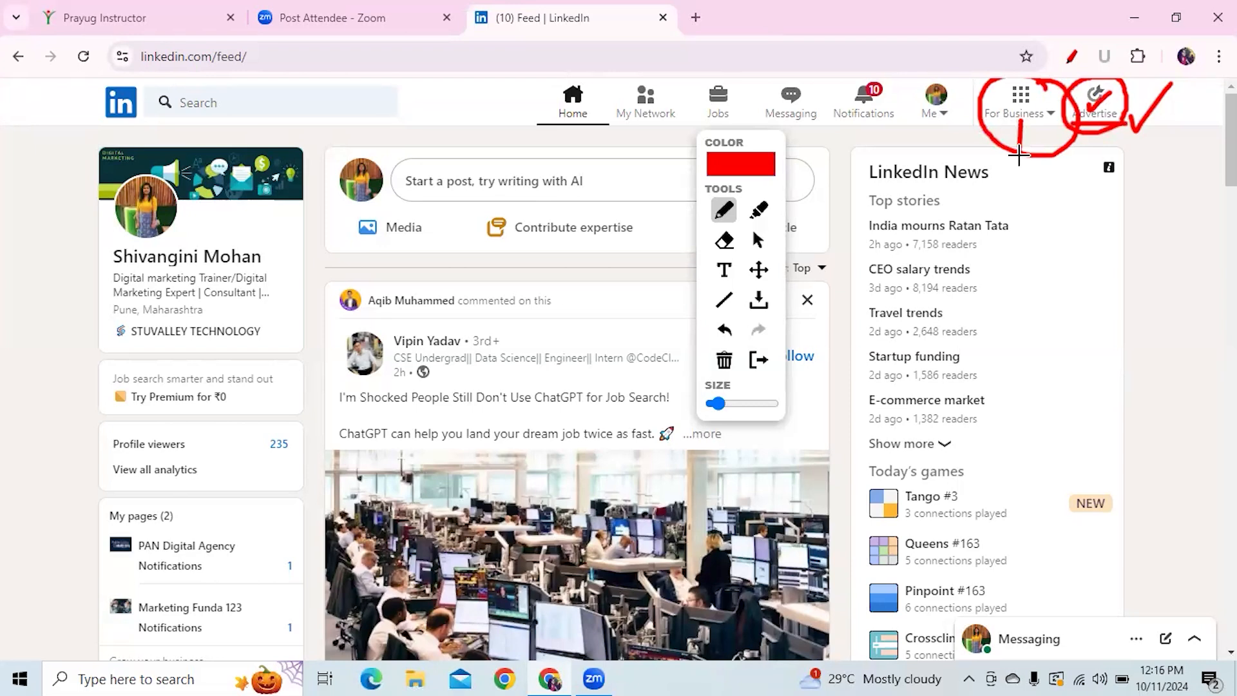
click(755, 244)
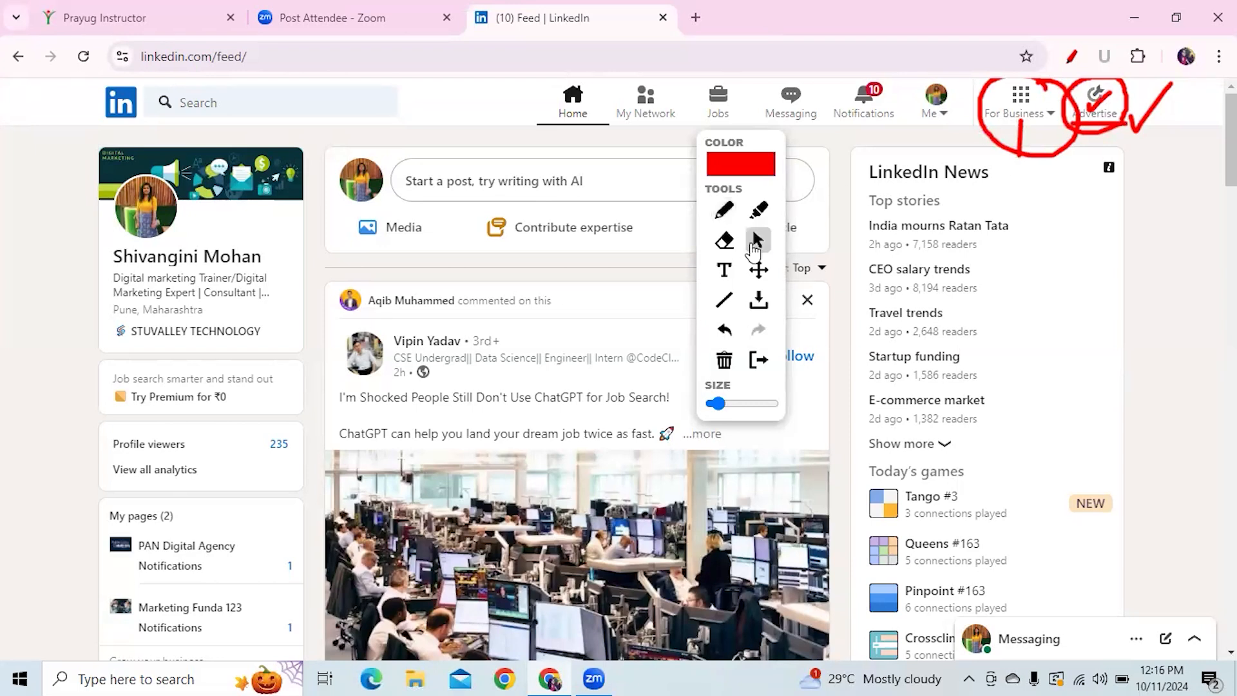
click(724, 359)
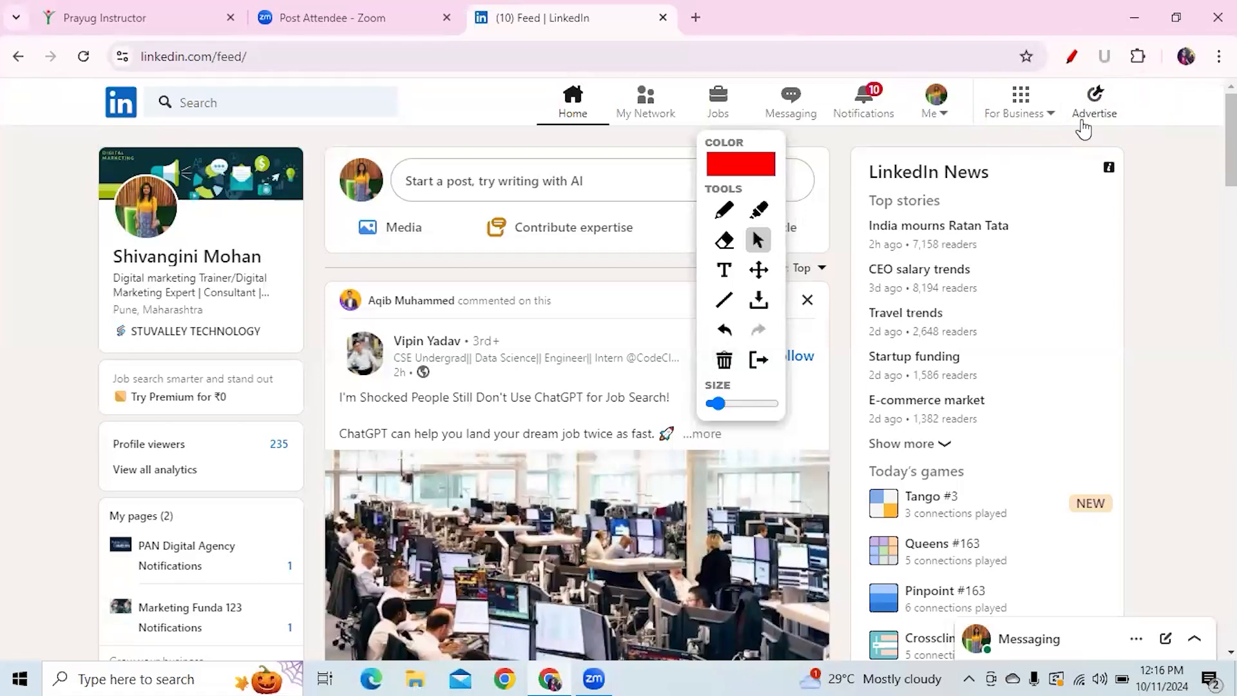
Step: Underline For Business in red with the pen and open Campaign Manager through the Advertise link
click(724, 210)
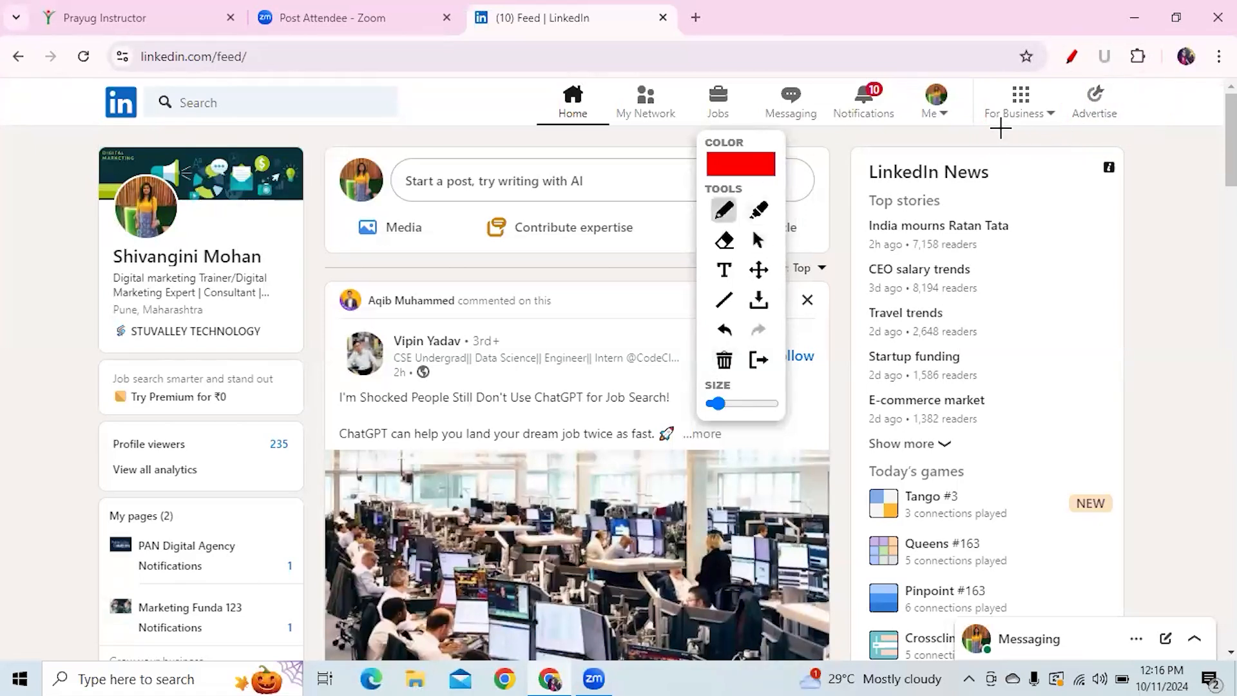
drag(984, 128, 1056, 128)
click(758, 240)
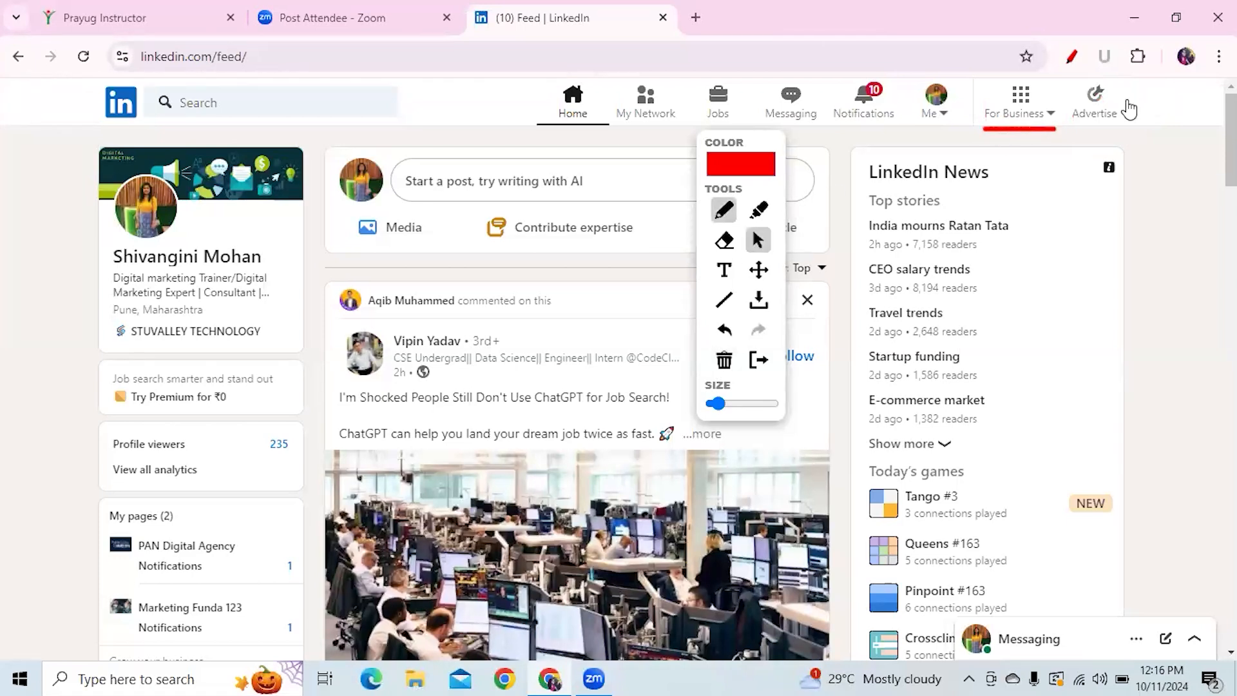
click(1095, 109)
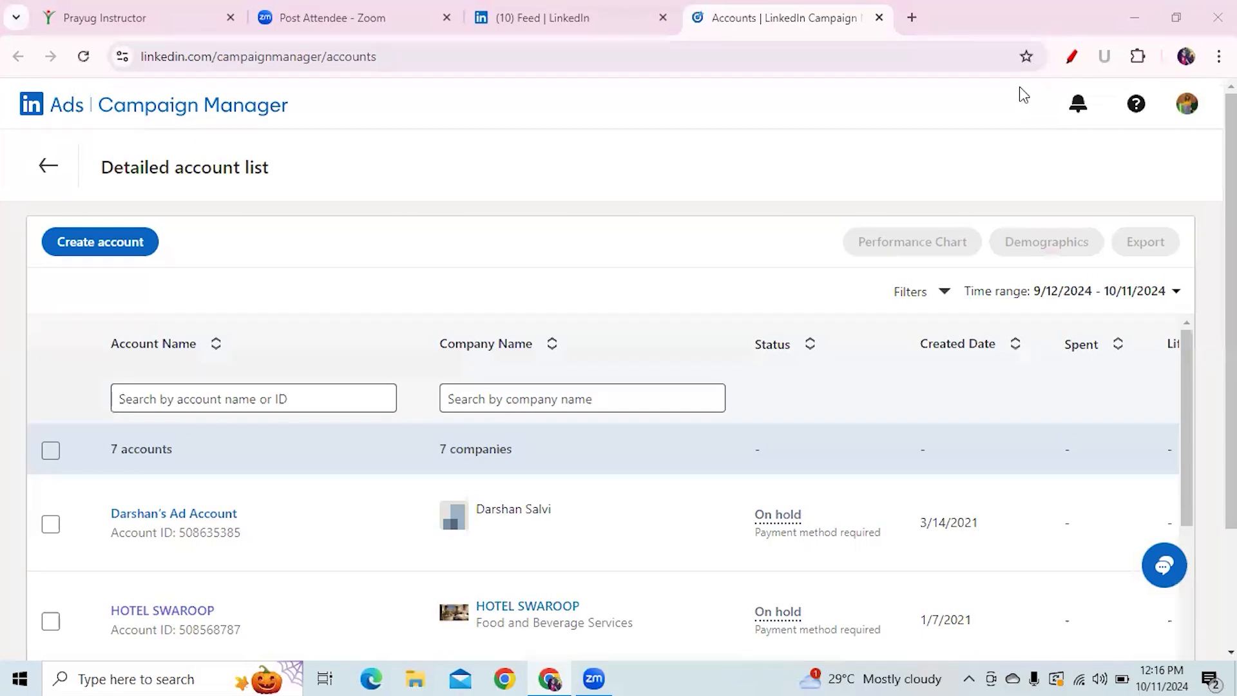
Step: Underline Create account in red above the detailed account list and exit the drawing tool
click(1071, 60)
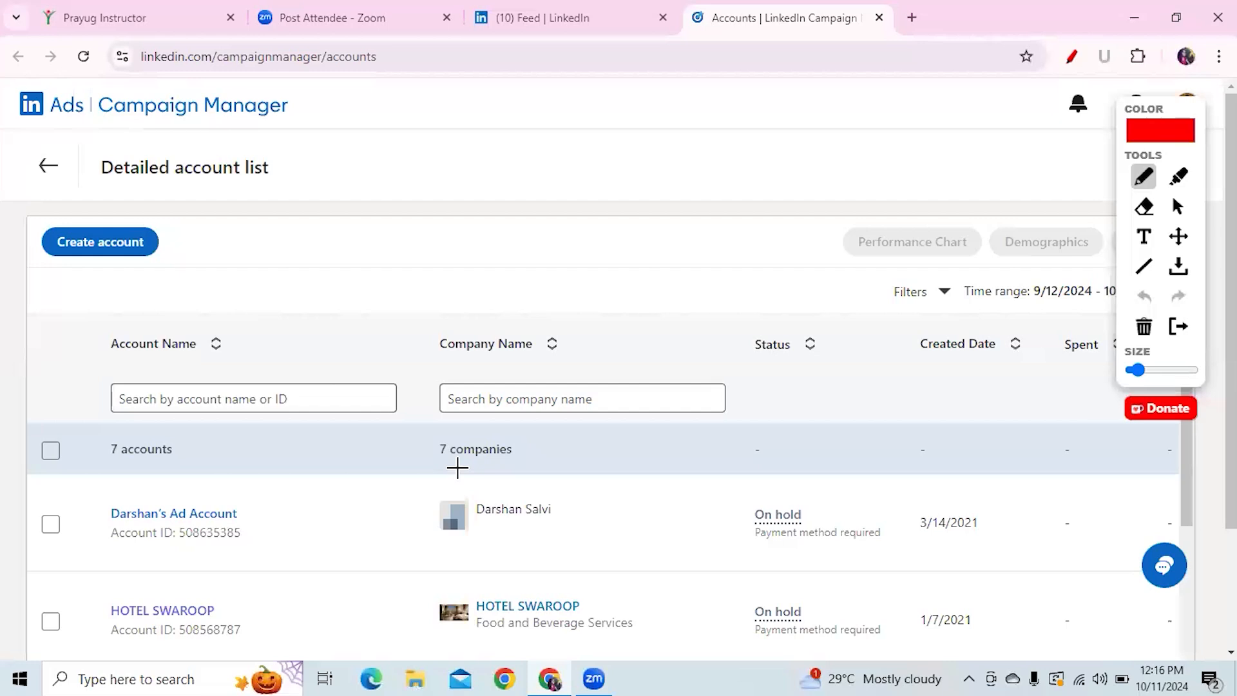
drag(103, 256, 191, 256)
click(1072, 58)
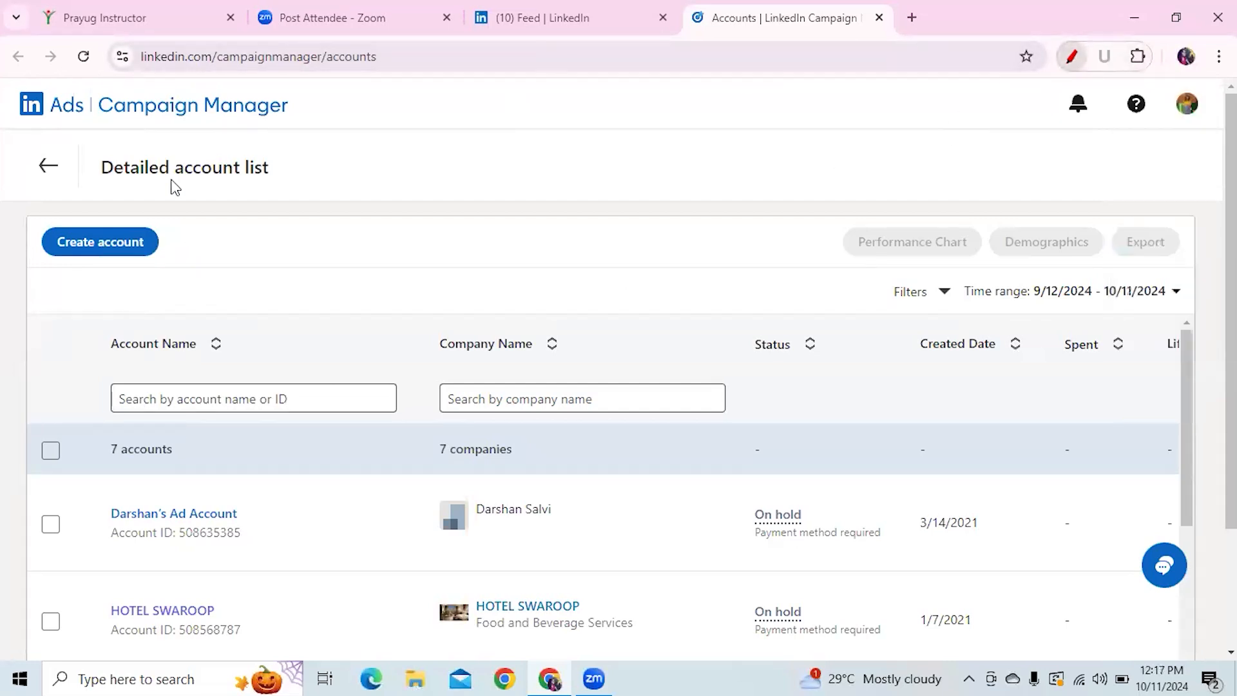
Step: View the Create ad account form, close it without saving, and look through the existing ad accounts in the list
click(117, 238)
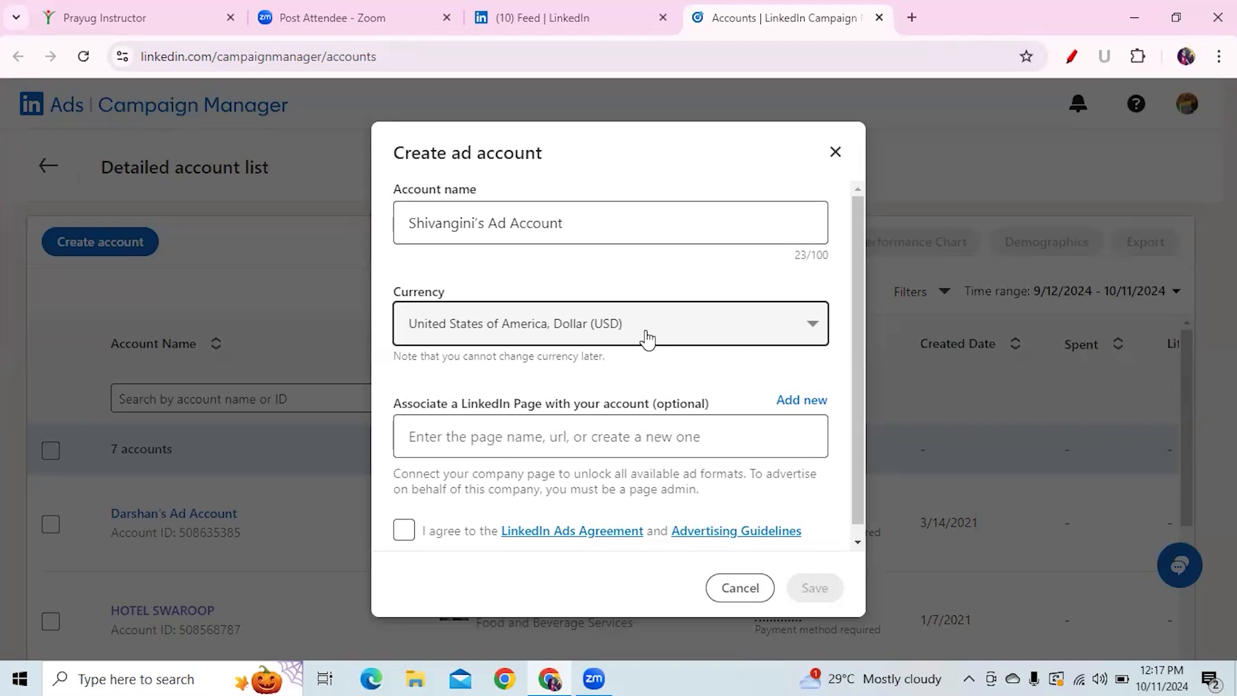
click(836, 155)
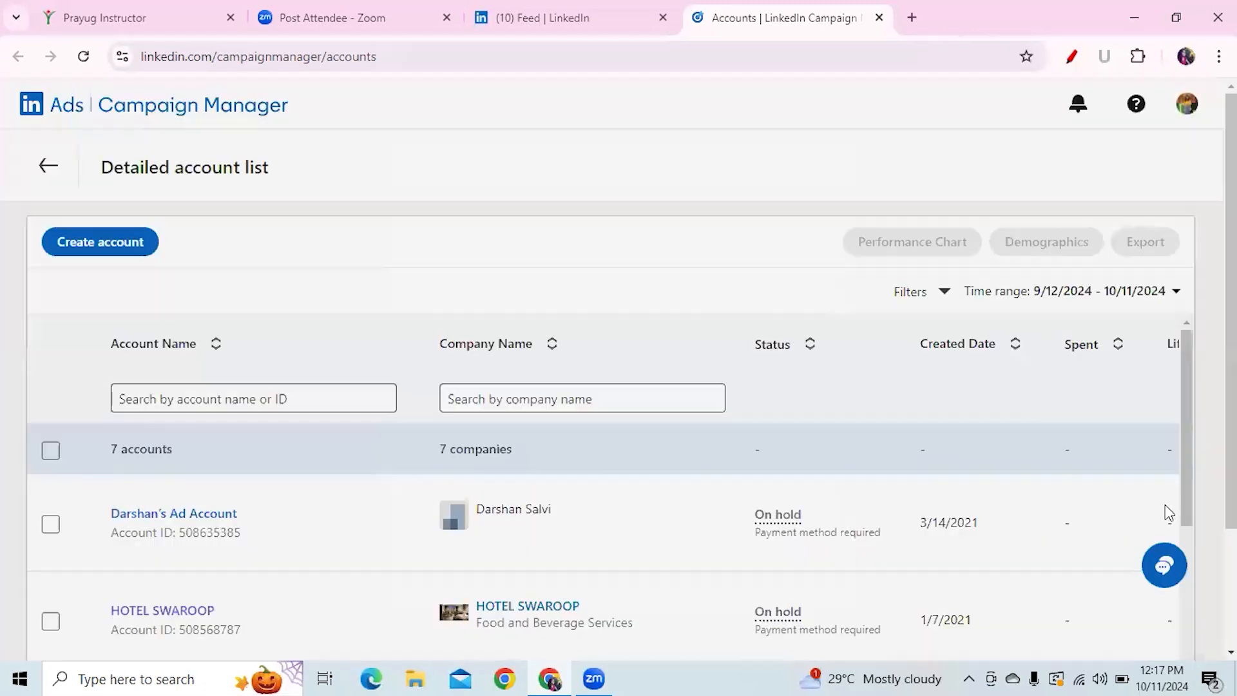
scroll(1188, 490, down, 1)
scroll(1190, 496, up, 1)
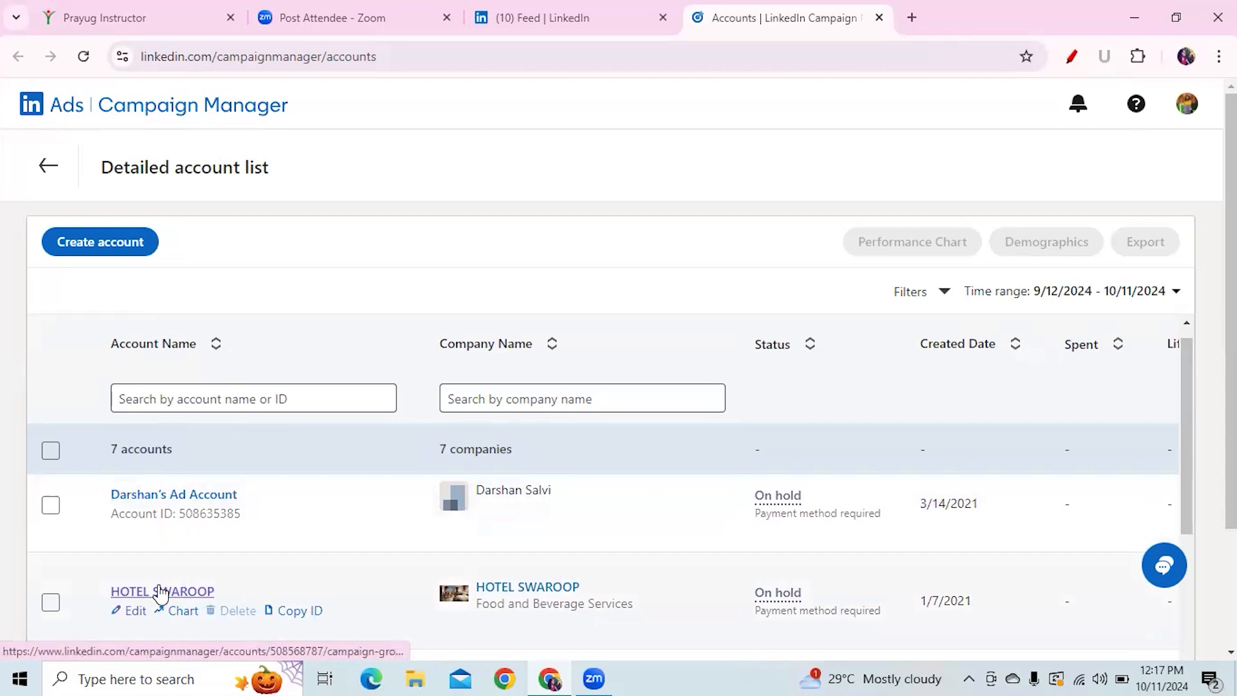
drag(1188, 465, 1193, 523)
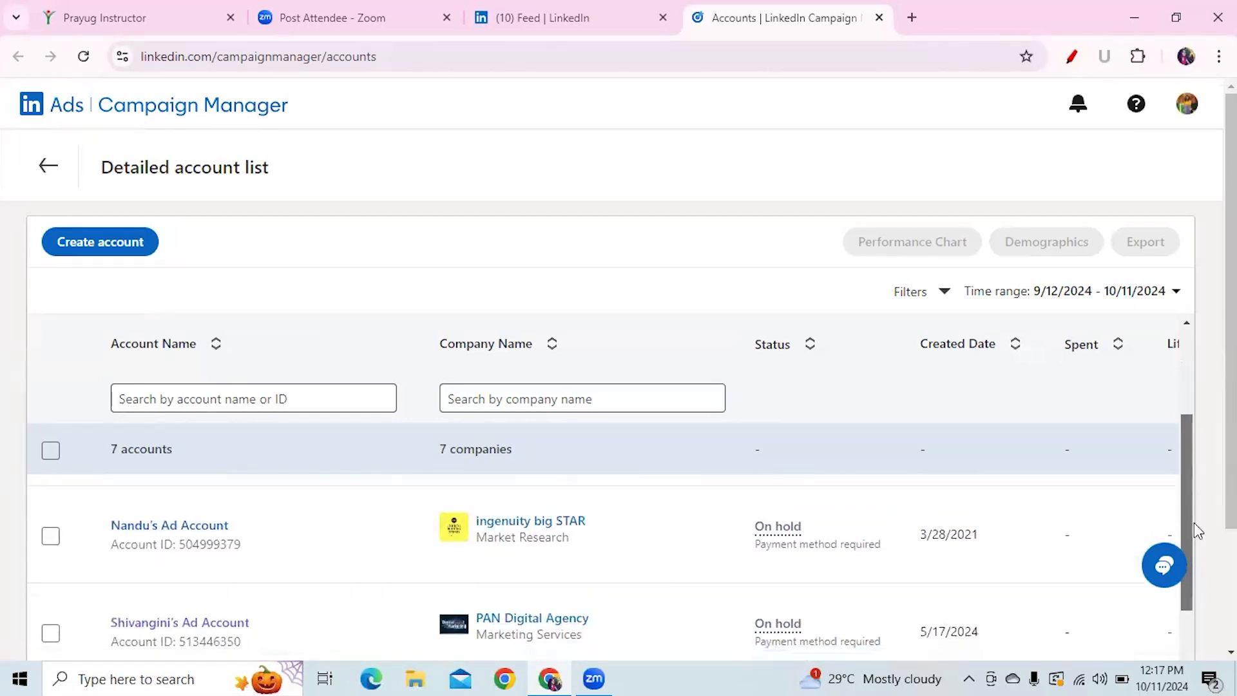
mouse_move(264, 548)
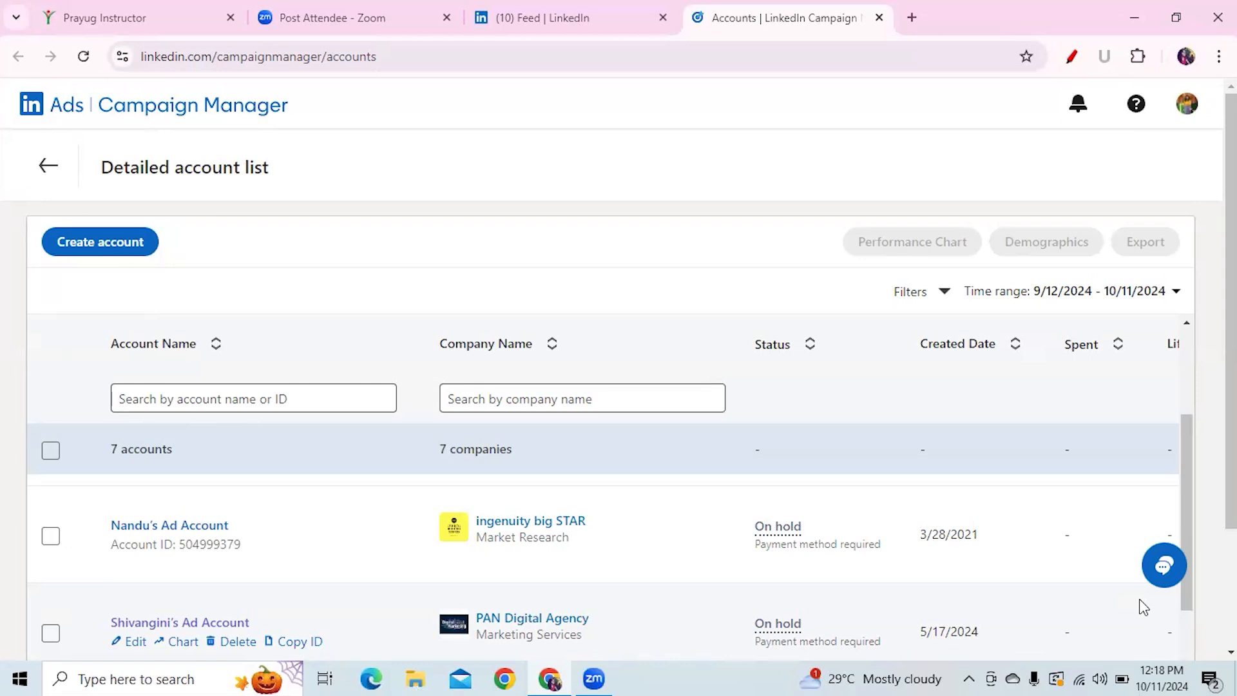
Step: Underline the ingenuity big STAR ad account in red and exit the drawing tool
click(1063, 67)
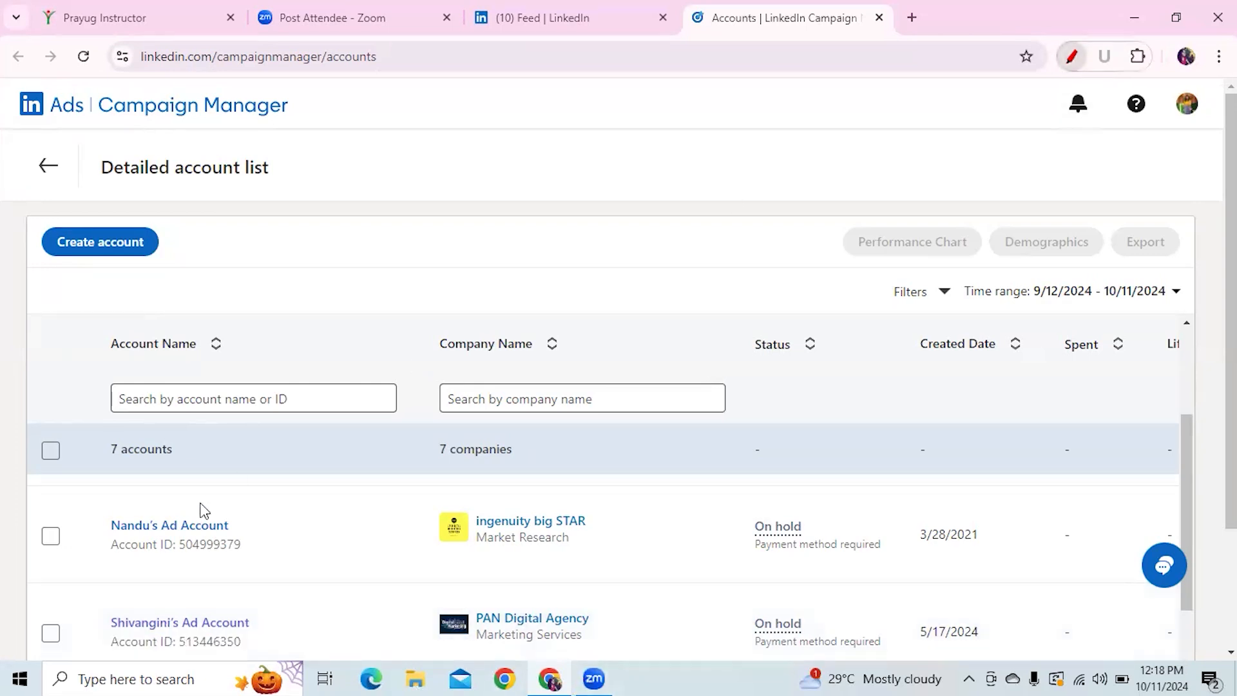
drag(92, 557, 271, 567)
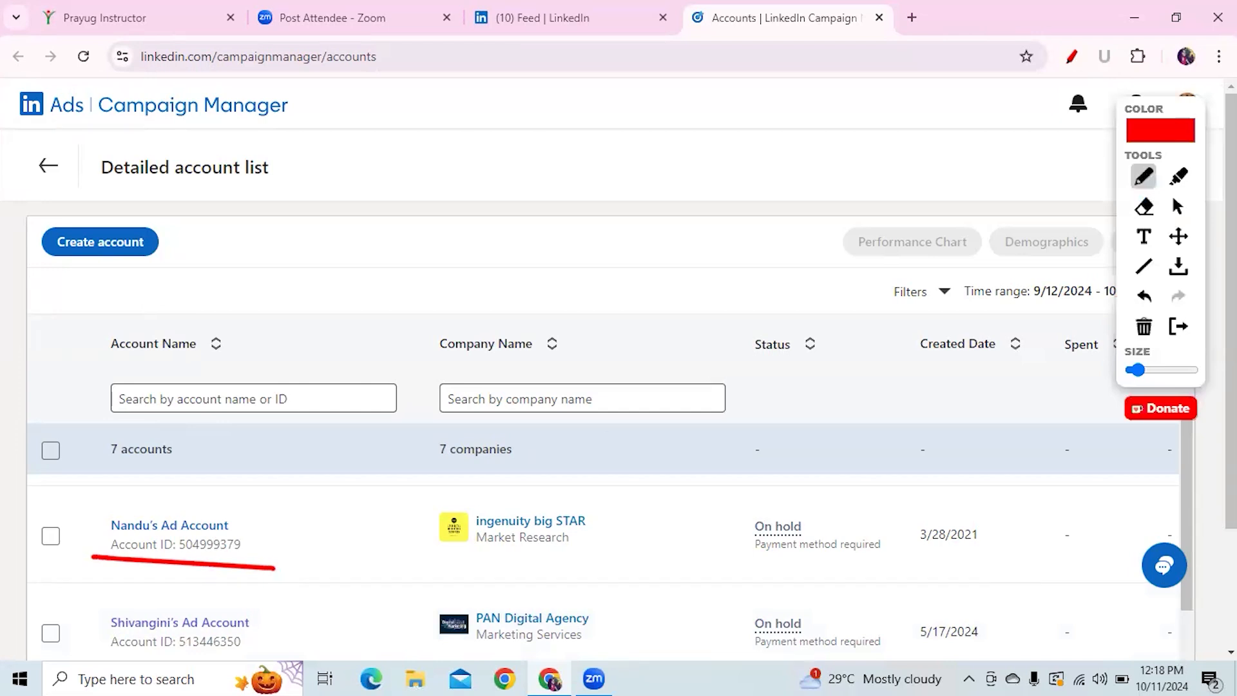
click(1070, 65)
scroll(1188, 437, up, 2)
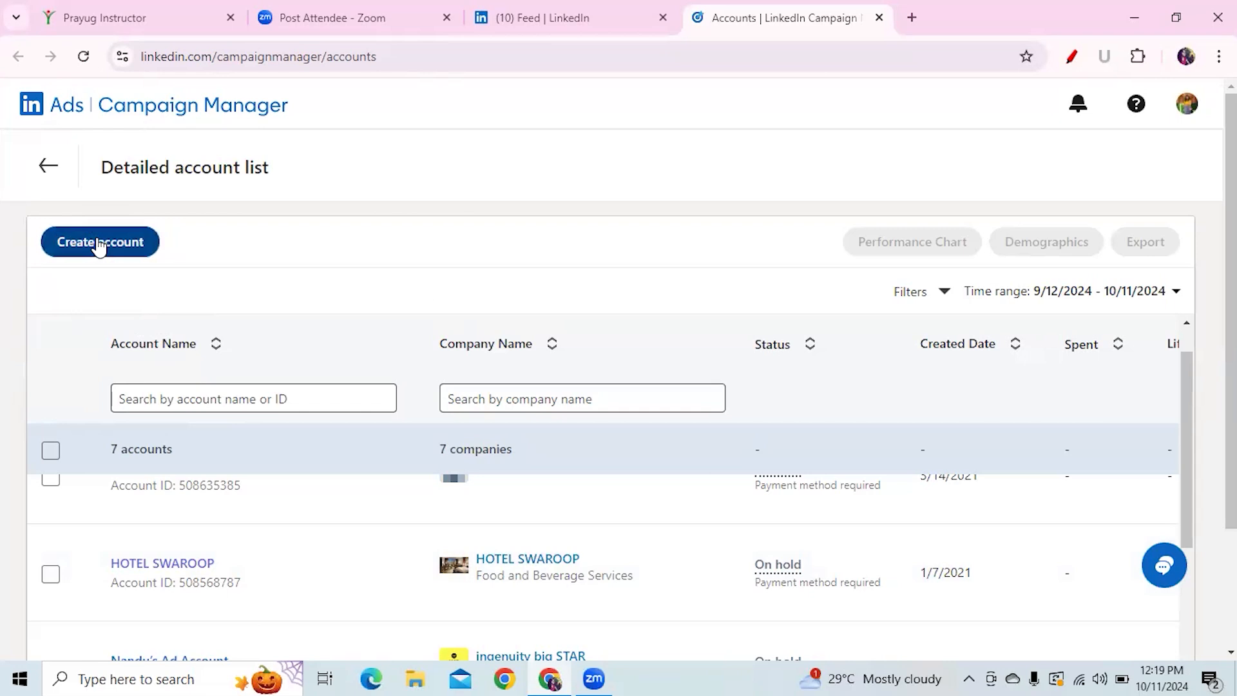
Step: Close the Campaign Manager page and return to the LinkedIn home feed
click(594, 5)
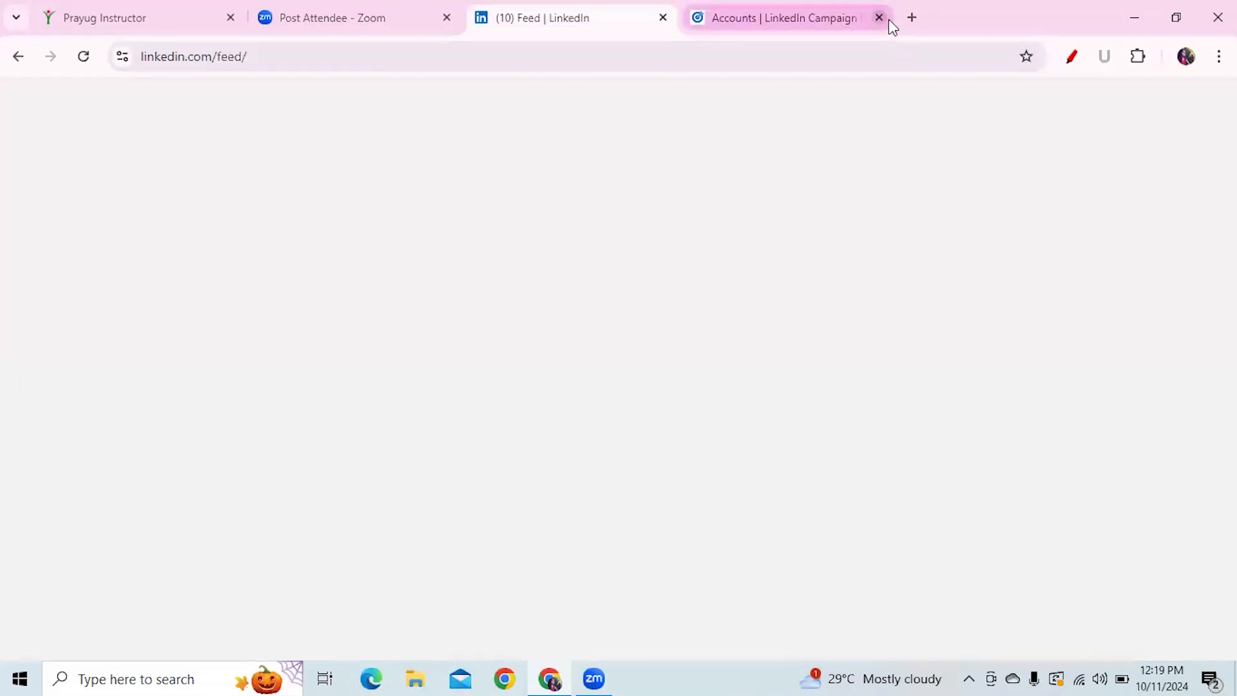
click(889, 19)
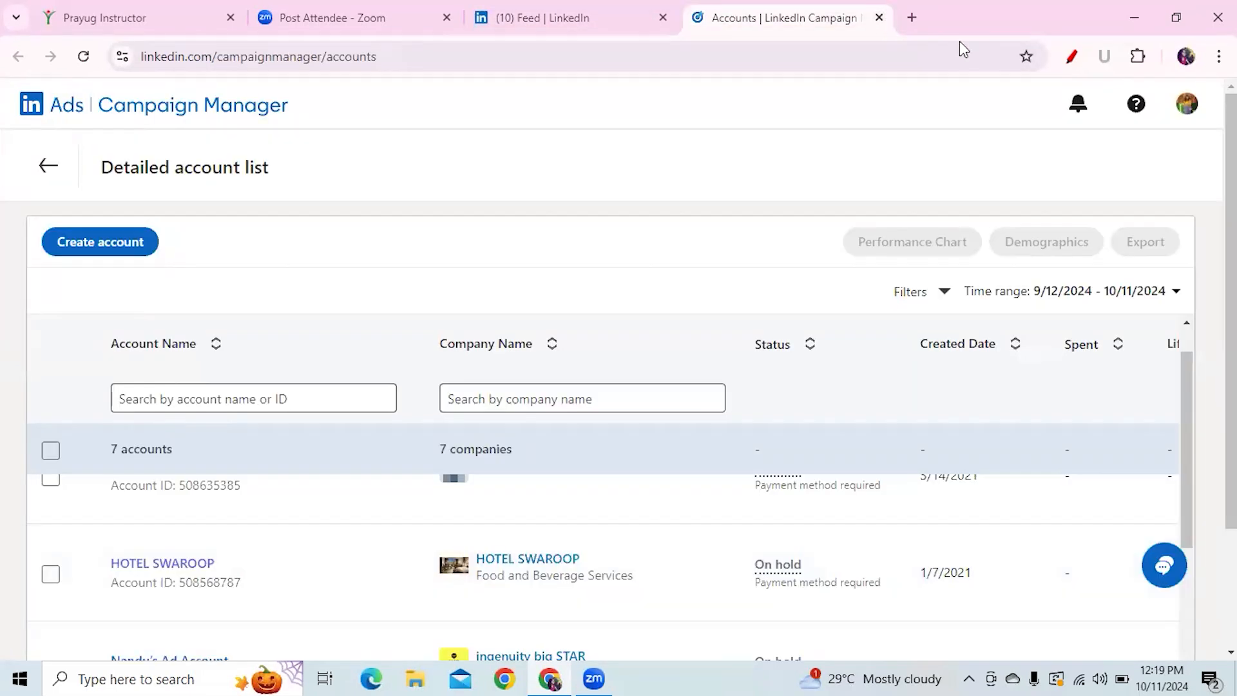
click(879, 18)
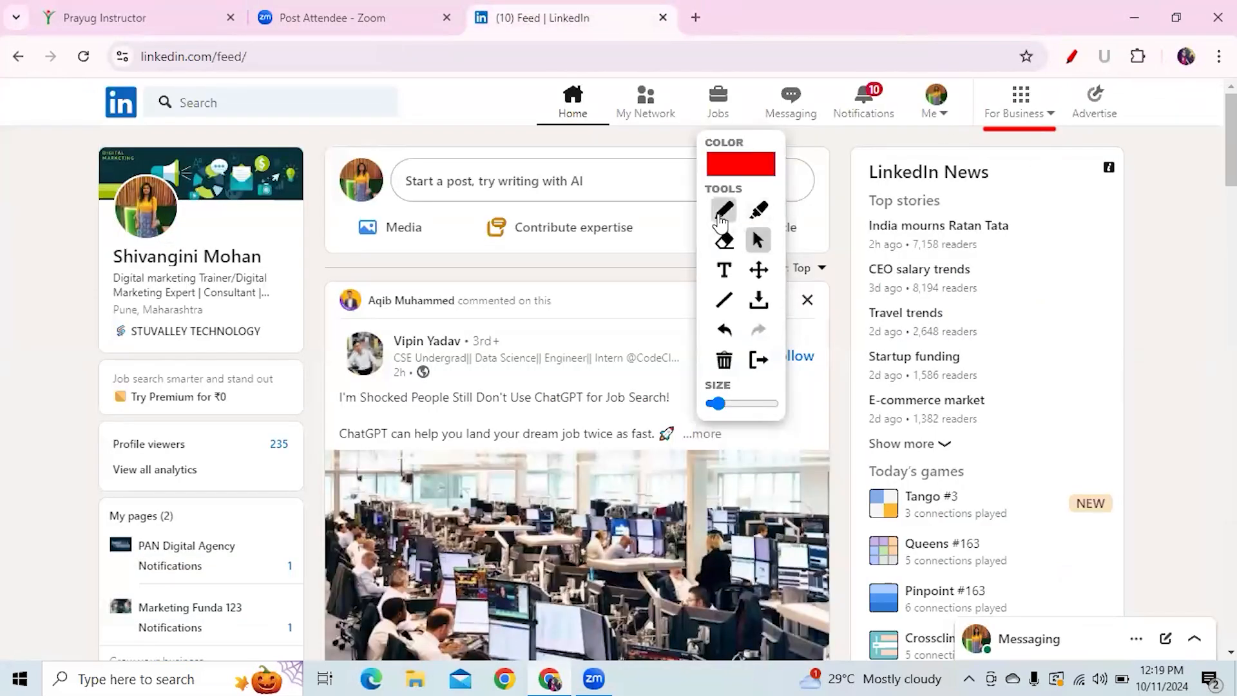
Step: Mark Advertise with a red tick, point arrows at For Business and Advertise, write a 1, and exit the drawing tool
click(721, 222)
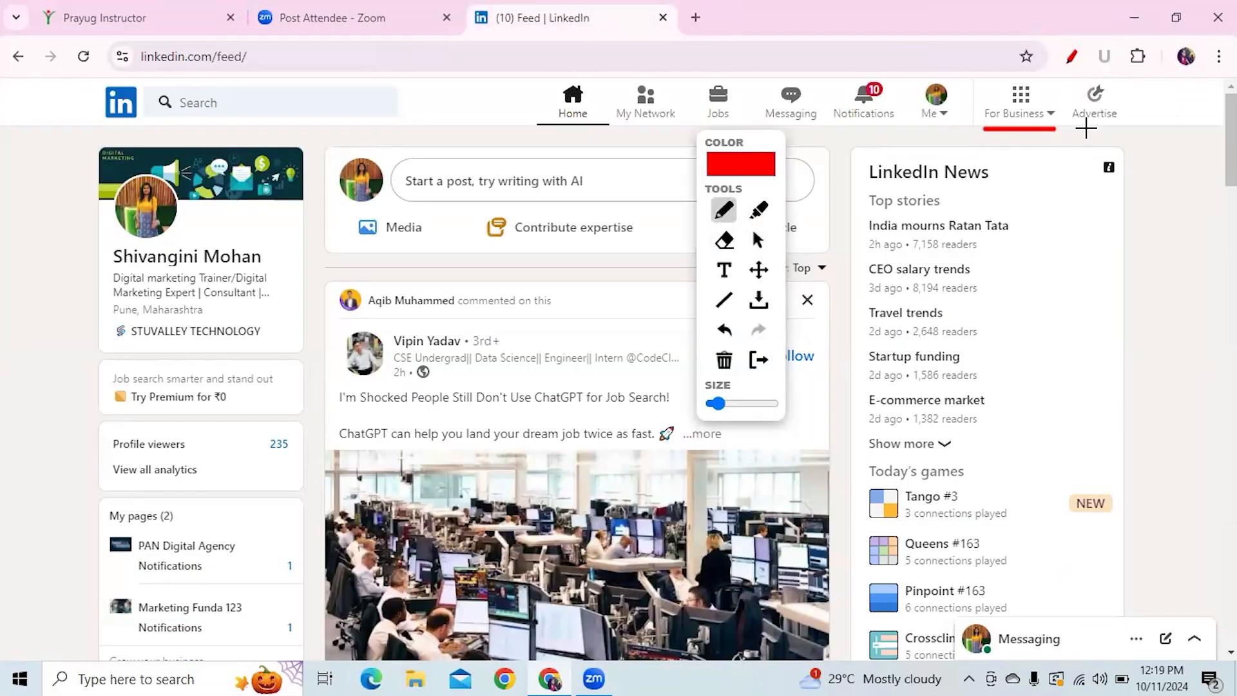
drag(1088, 118, 1121, 99)
mouse_move(1022, 214)
mouse_down()
mouse_move(1016, 133)
mouse_move(1004, 150)
mouse_move(1016, 135)
mouse_move(1043, 156)
mouse_up()
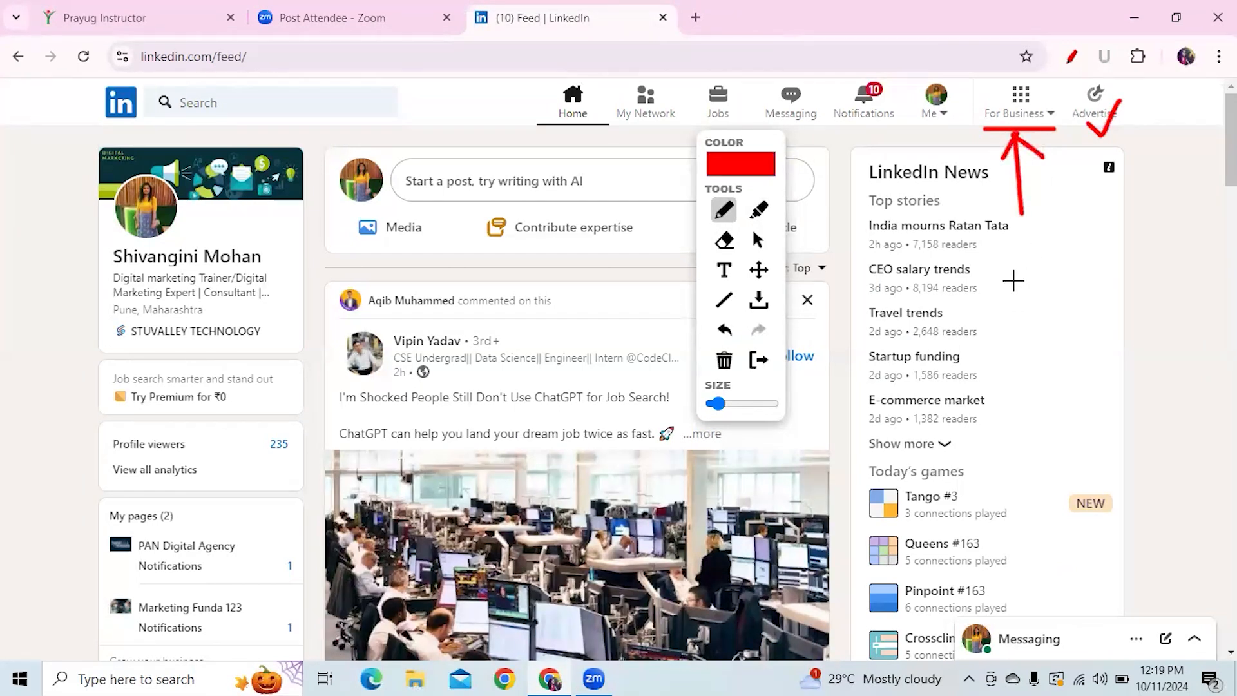
mouse_move(1014, 268)
mouse_down()
mouse_move(1019, 301)
mouse_move(1035, 298)
mouse_move(1075, 241)
mouse_up()
mouse_move(1090, 159)
mouse_down()
mouse_move(1086, 115)
mouse_move(1104, 142)
mouse_up()
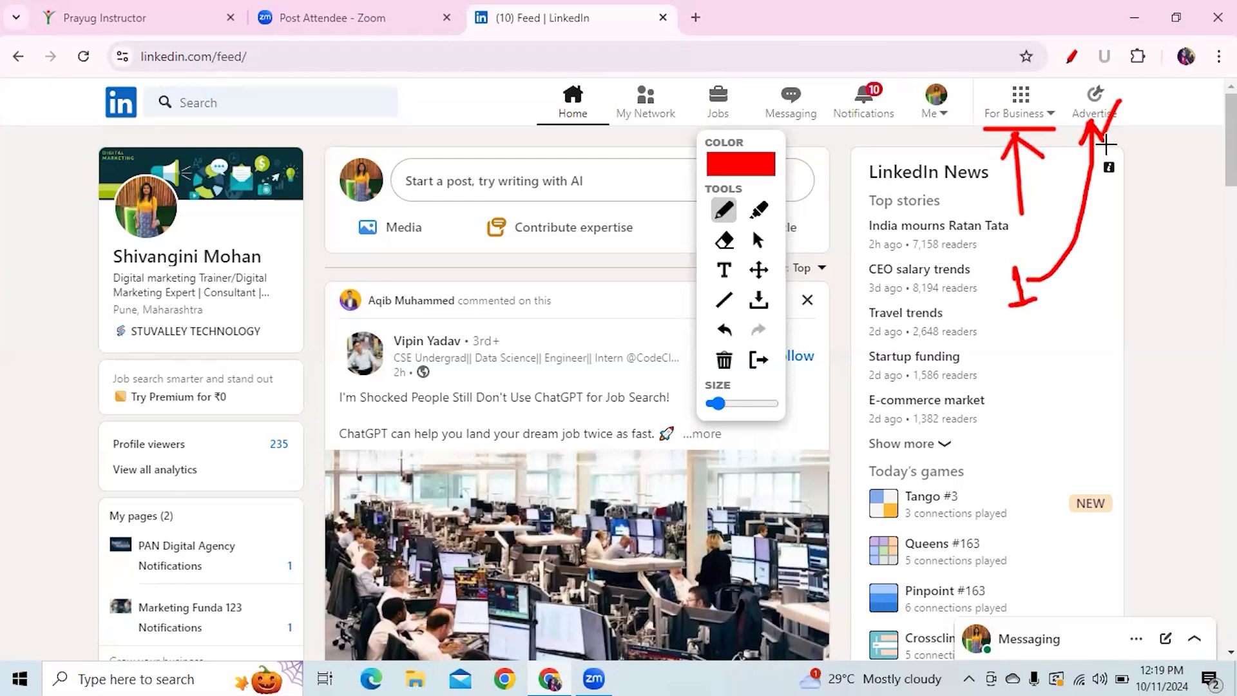
click(757, 239)
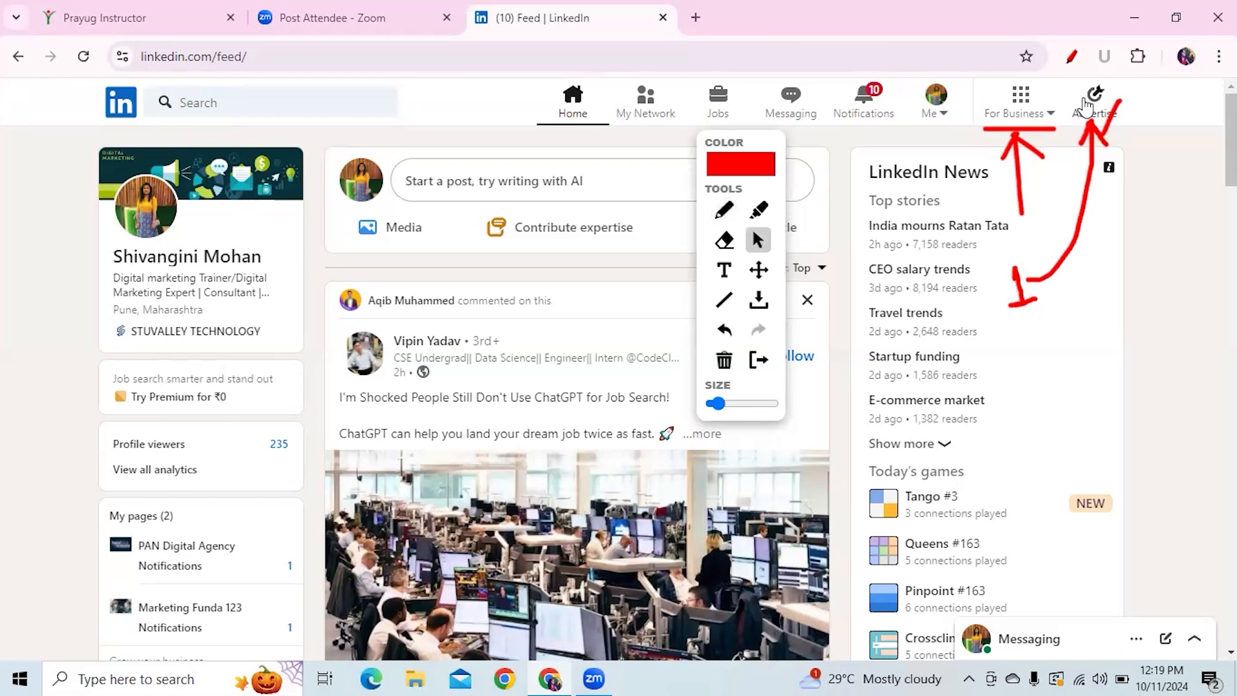
Step: Open the Create ad account form through Advertise and insert "sample" before "Ad Account" in the account name
click(1084, 100)
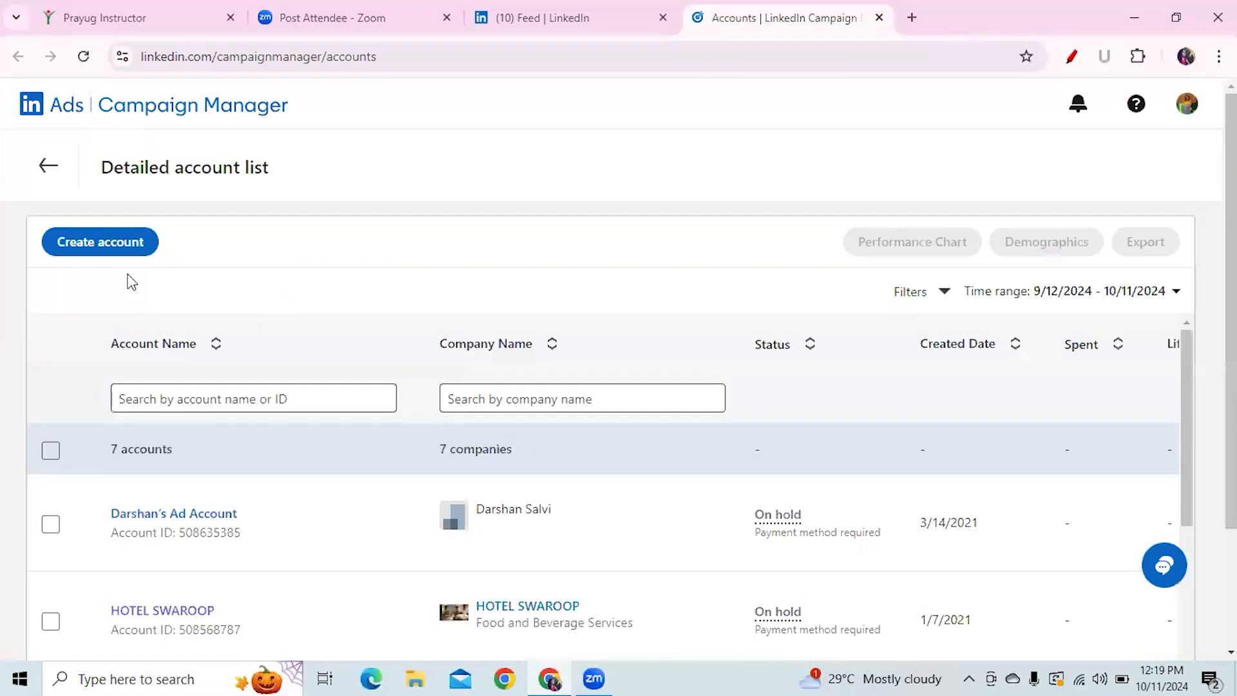
click(97, 245)
click(511, 226)
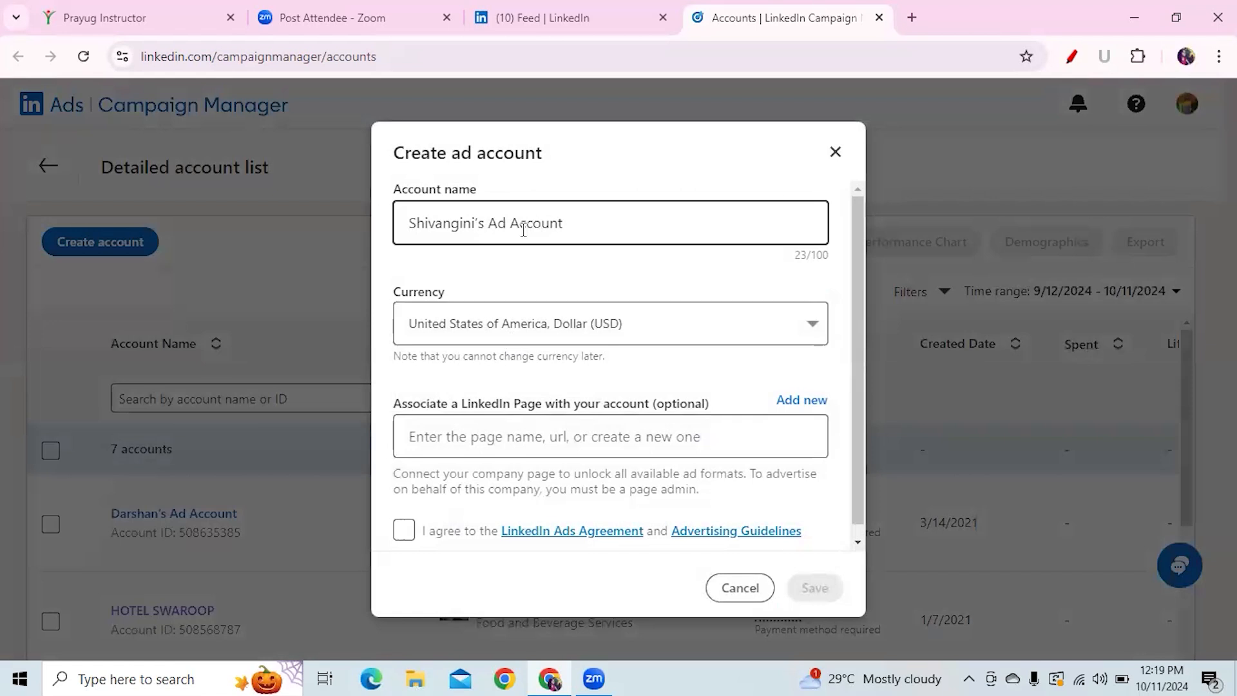
click(489, 223)
text(sample)
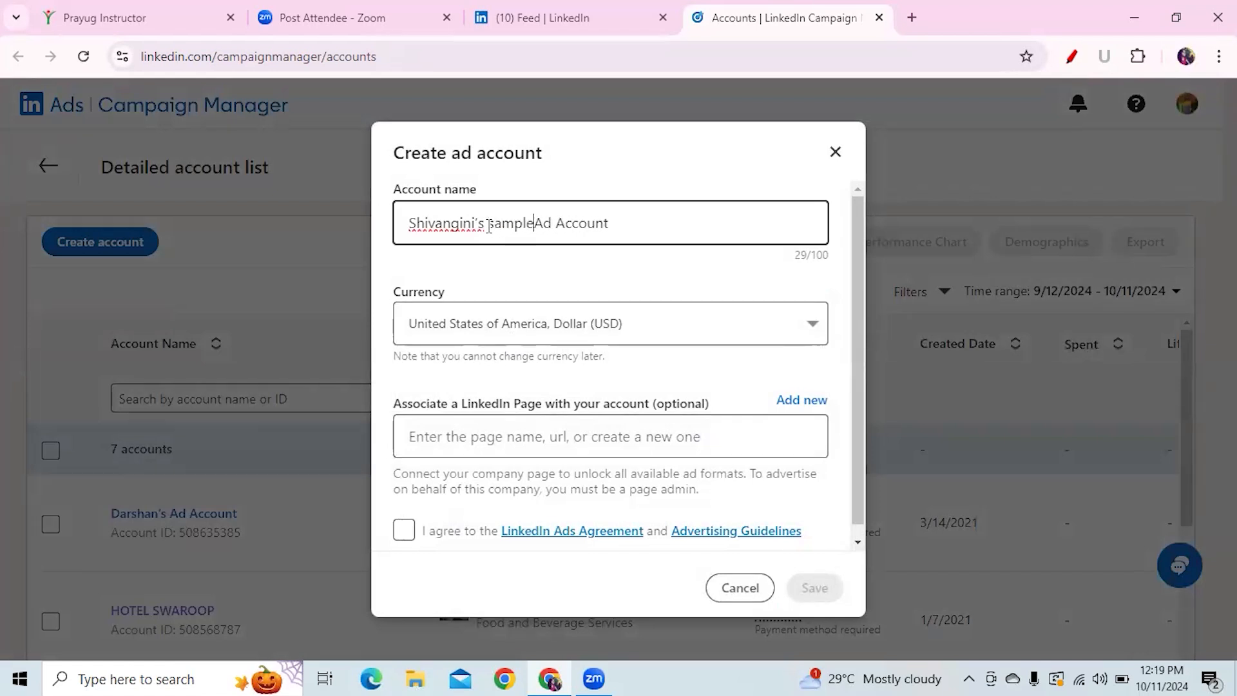
Step: Set the ad account's currency to India, Rupee (INR)
click(813, 323)
key(i)
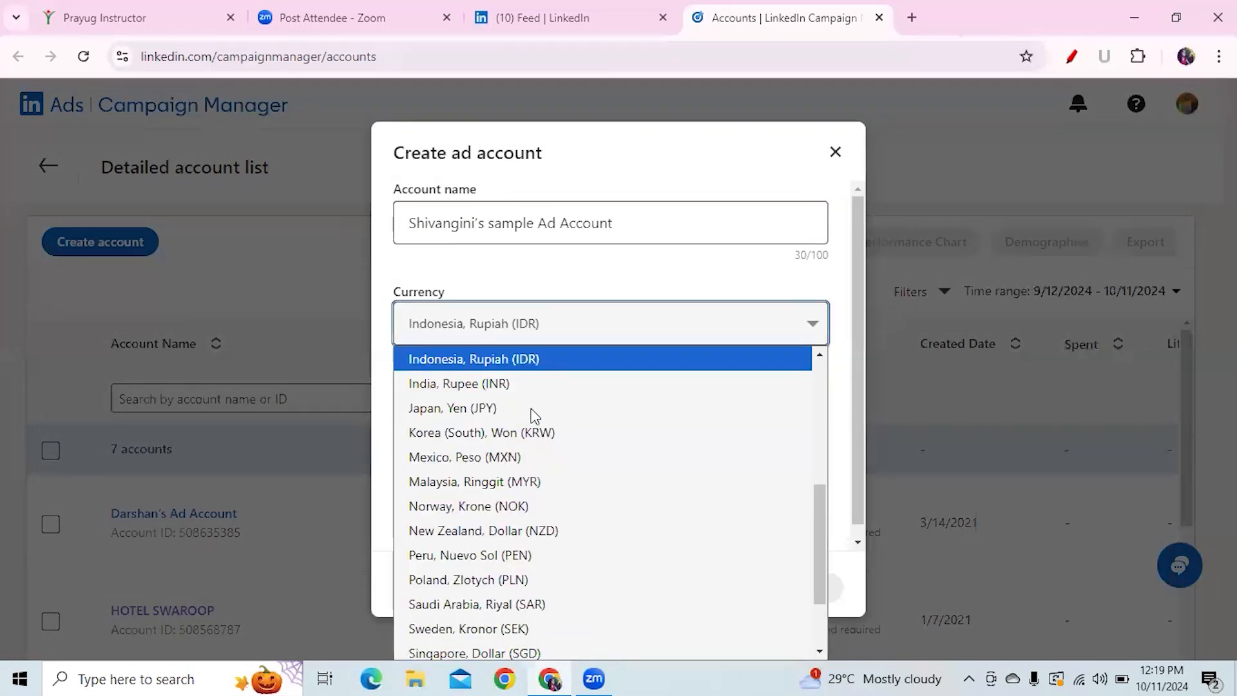
click(503, 385)
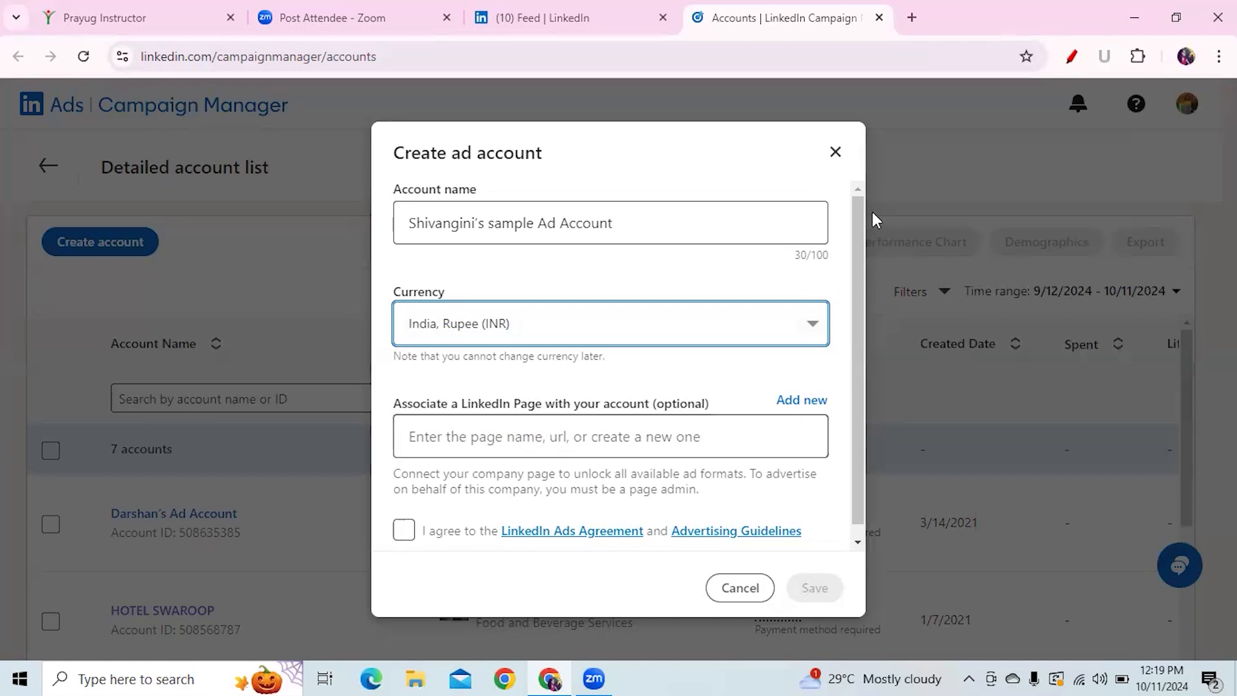
click(1070, 493)
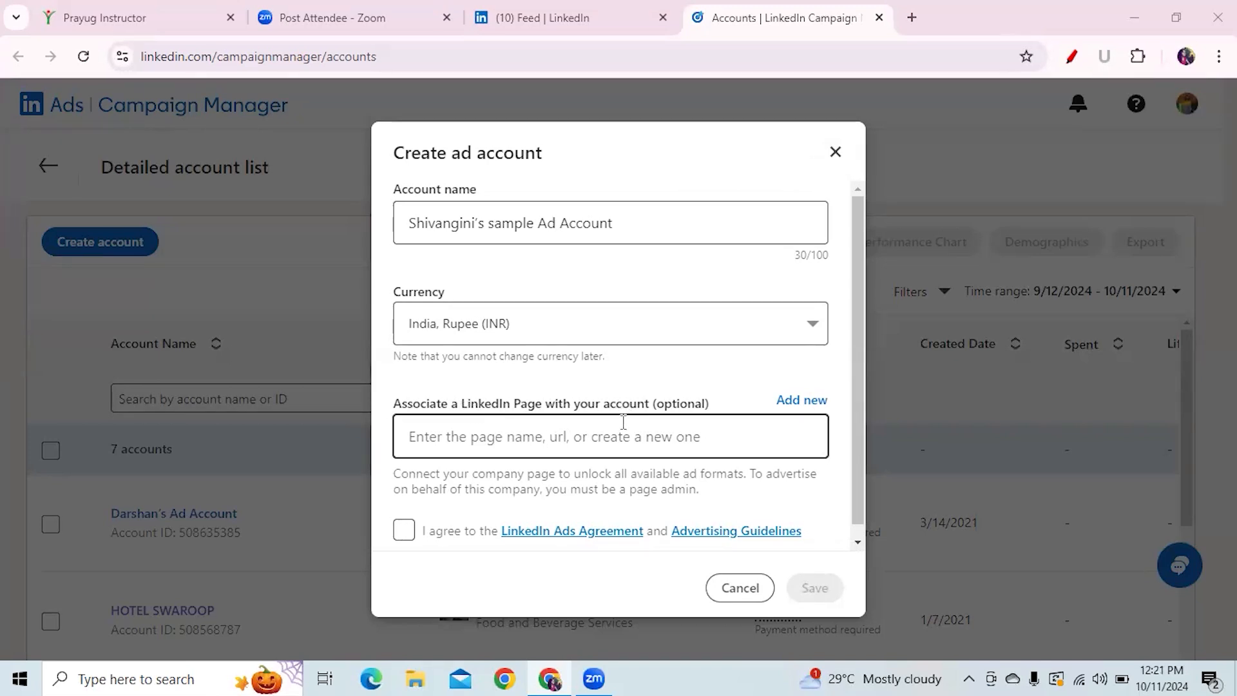
Step: Return to the LinkedIn feed, clear the old drawings, and circle and tick the My pages section in red
click(534, 18)
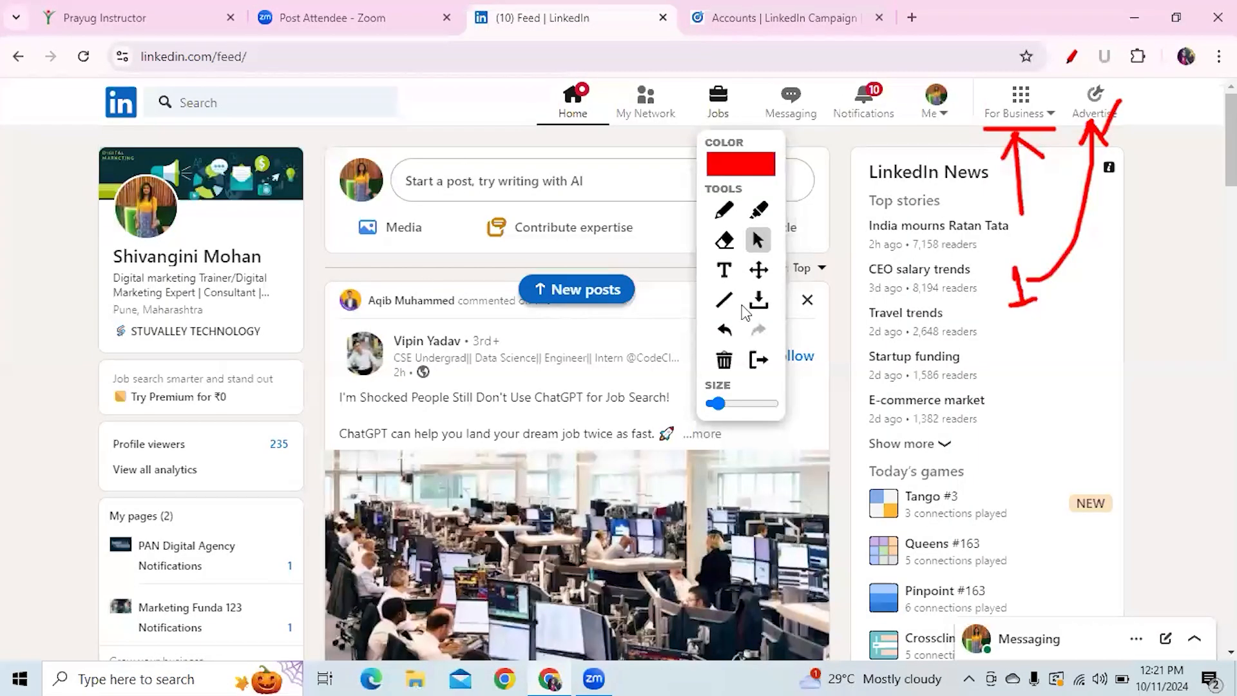
click(1070, 57)
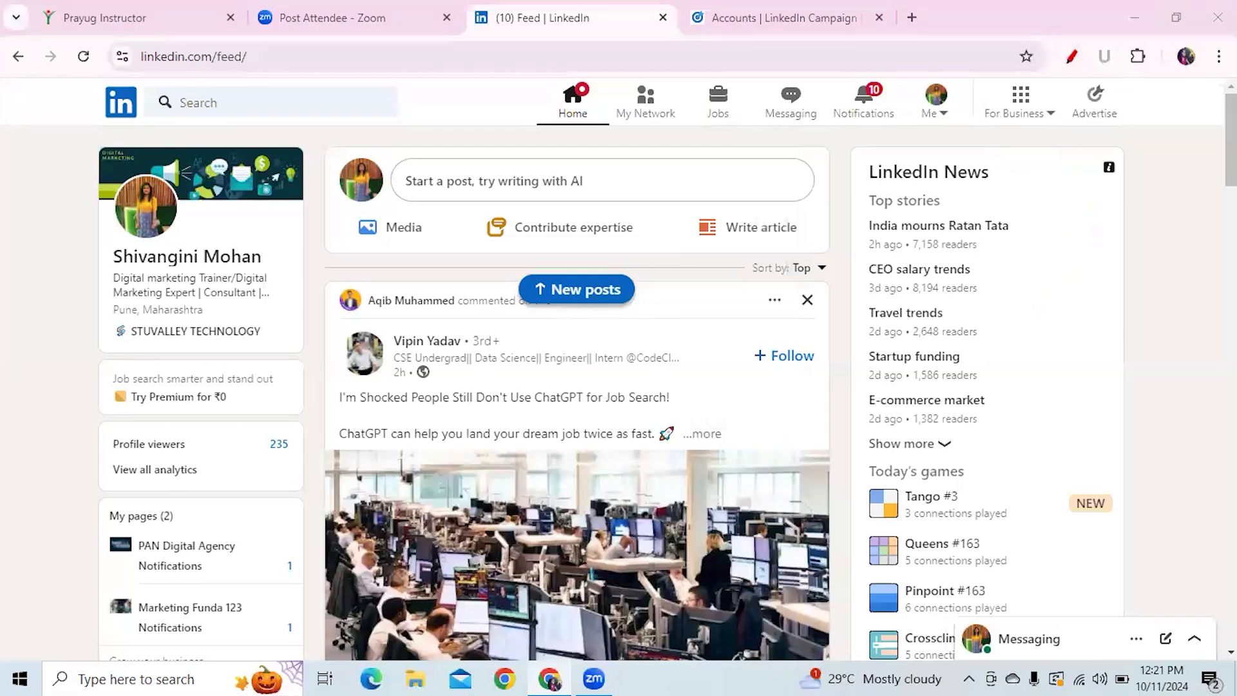
scroll(619, 386, down, 2)
click(1073, 58)
mouse_move(265, 397)
mouse_down()
mouse_move(102, 381)
mouse_move(88, 505)
mouse_move(156, 542)
mouse_move(285, 534)
mouse_move(316, 469)
mouse_move(278, 393)
mouse_move(254, 393)
mouse_up()
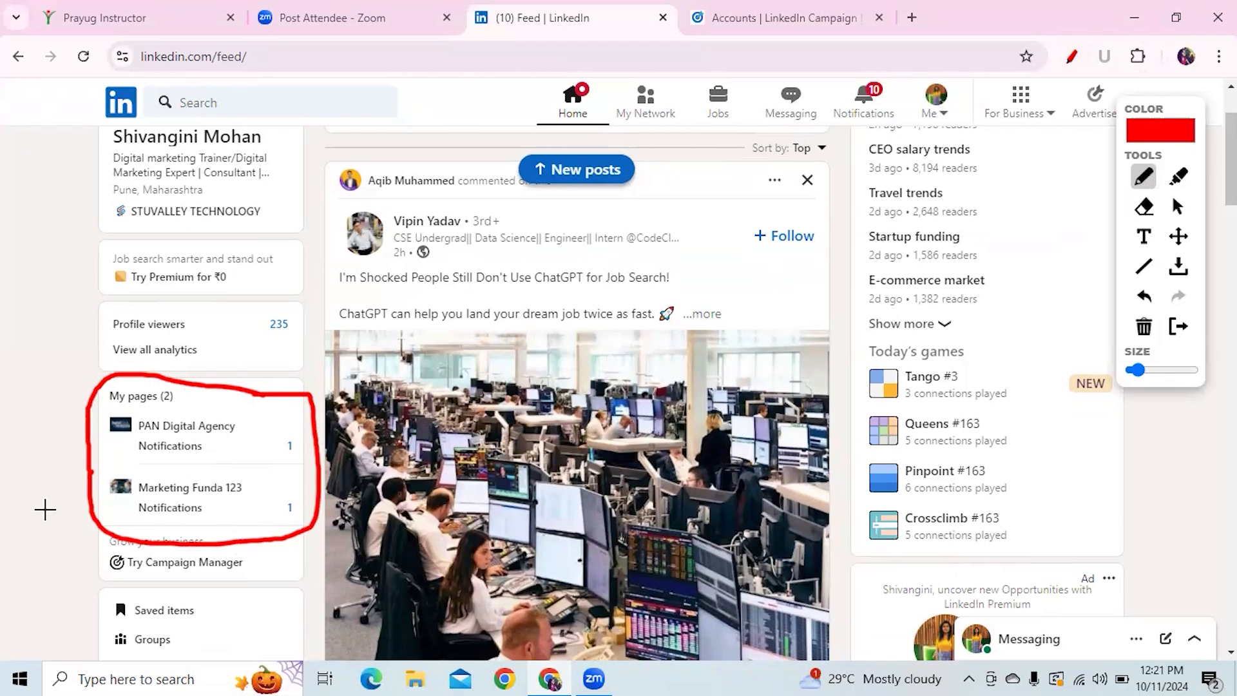
drag(40, 499, 114, 386)
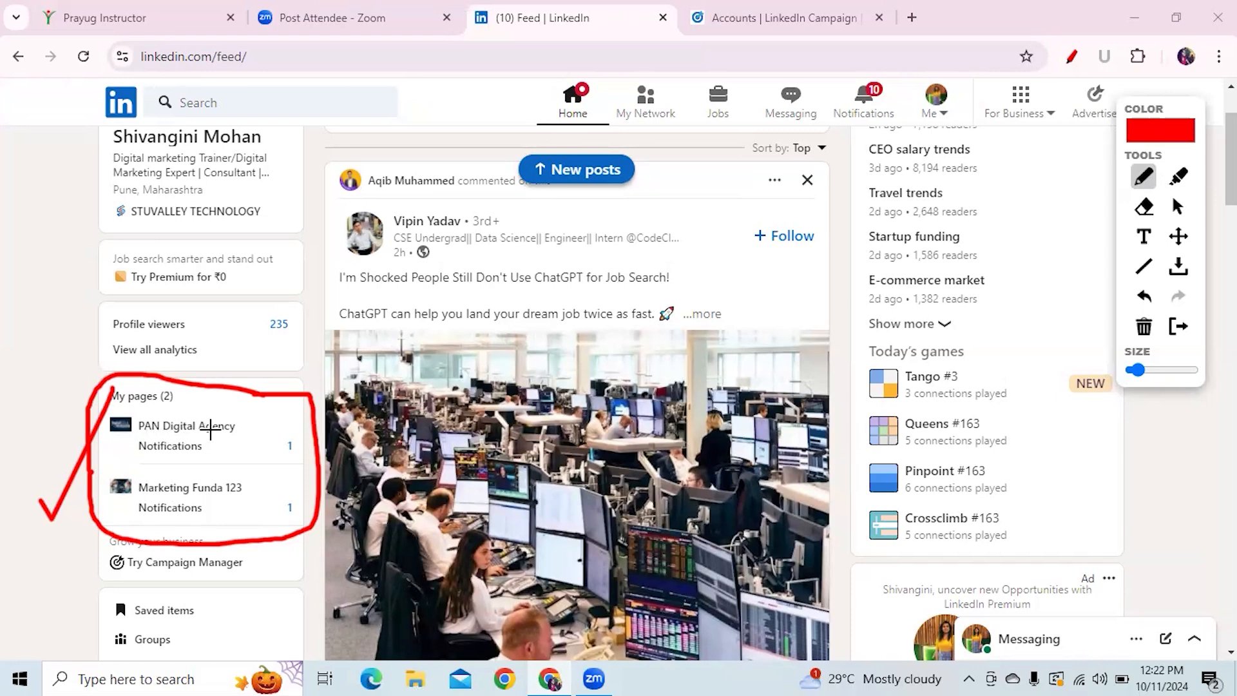
Step: Switch back to Campaign Manager and replace "sample" in the account name with "Pan Digital Agency"
click(770, 18)
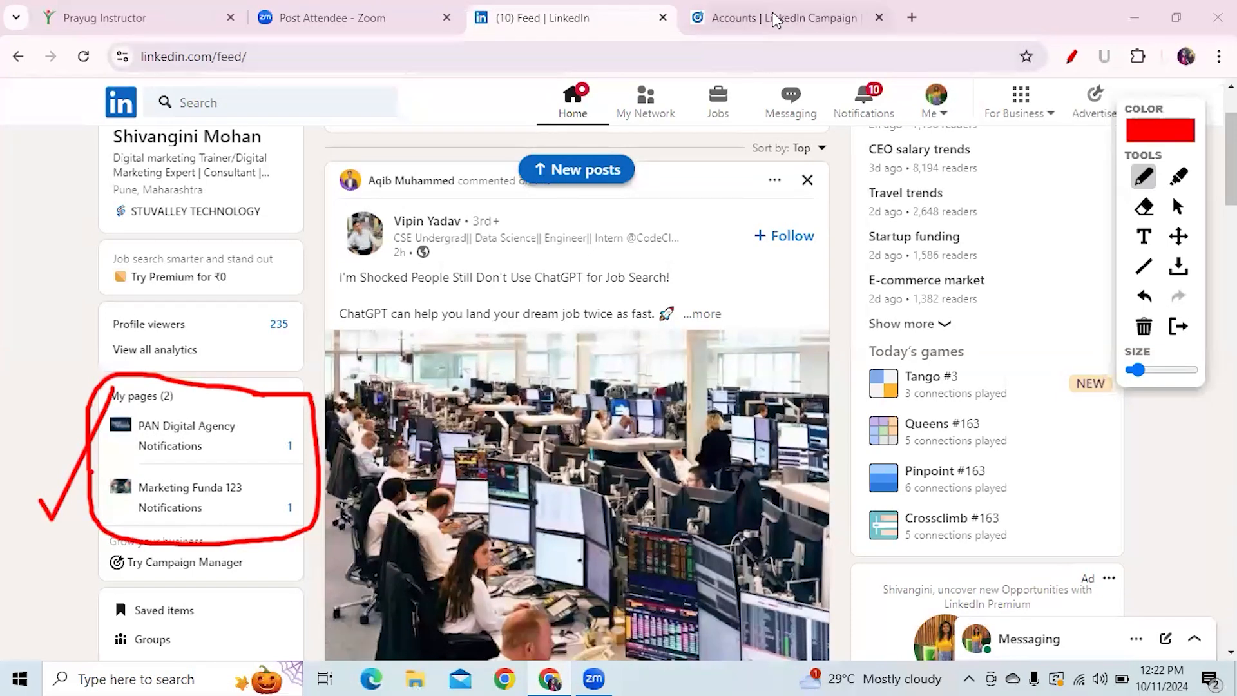
drag(537, 224, 490, 224)
text(Pan DihAd Account)
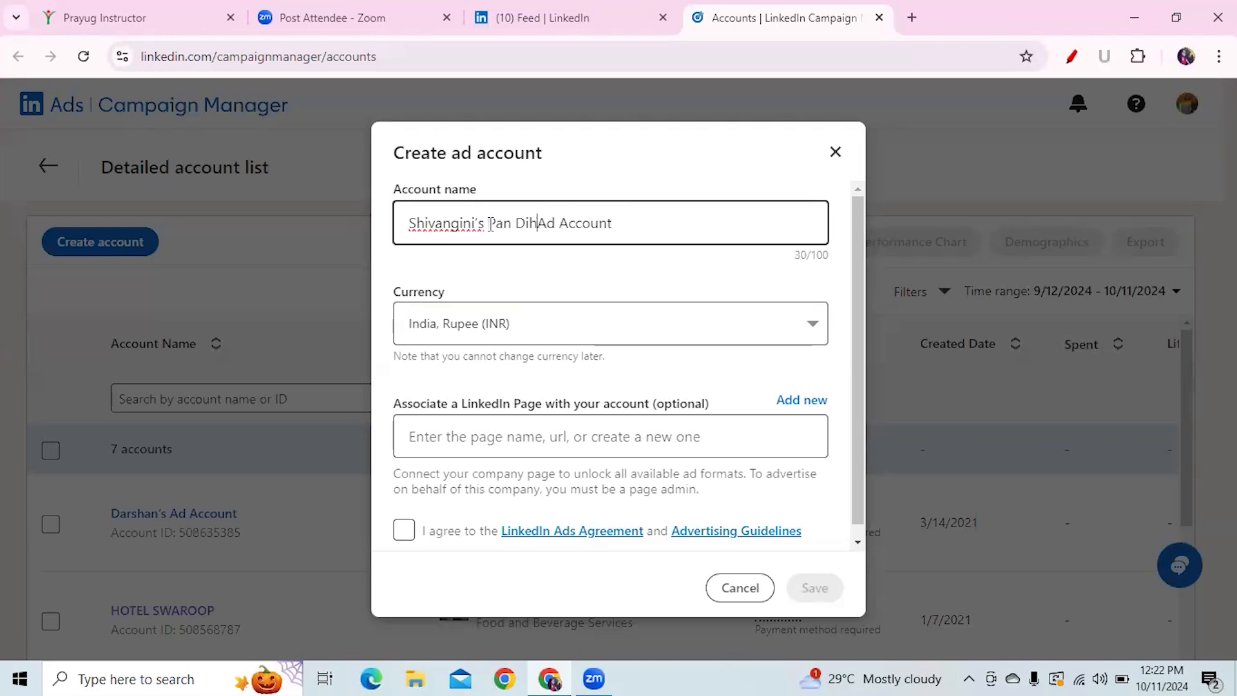
key(BackSpace)
text(gital)
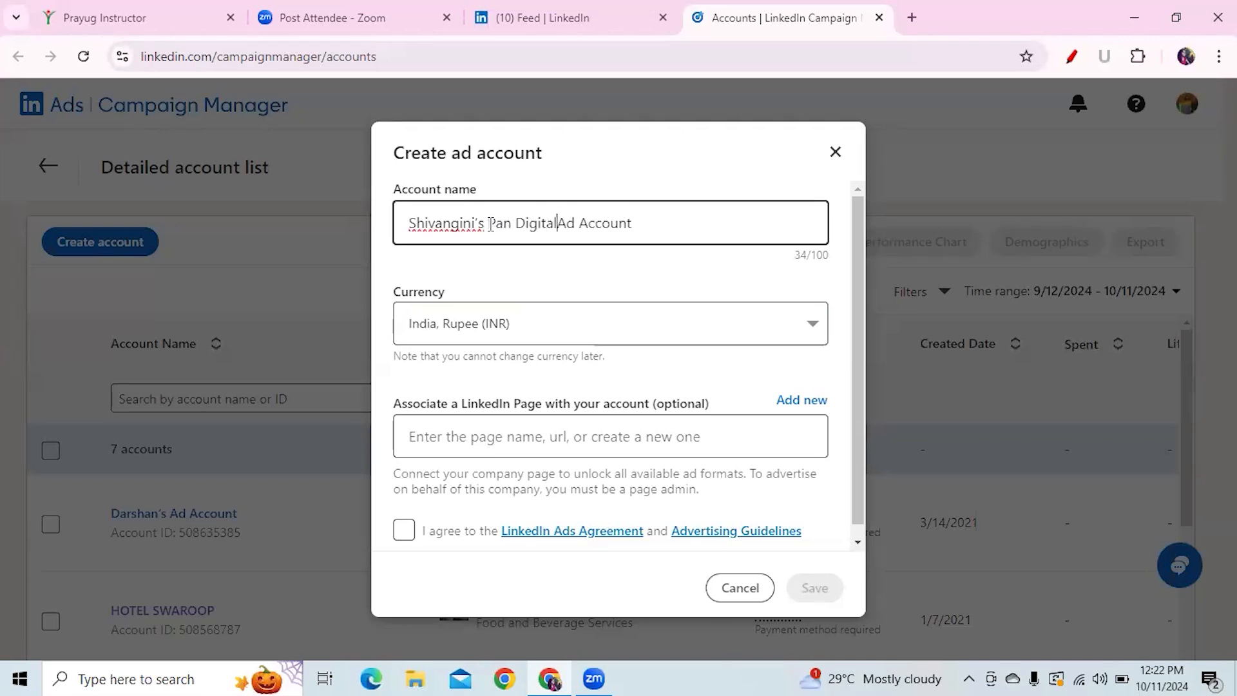
text( Agency)
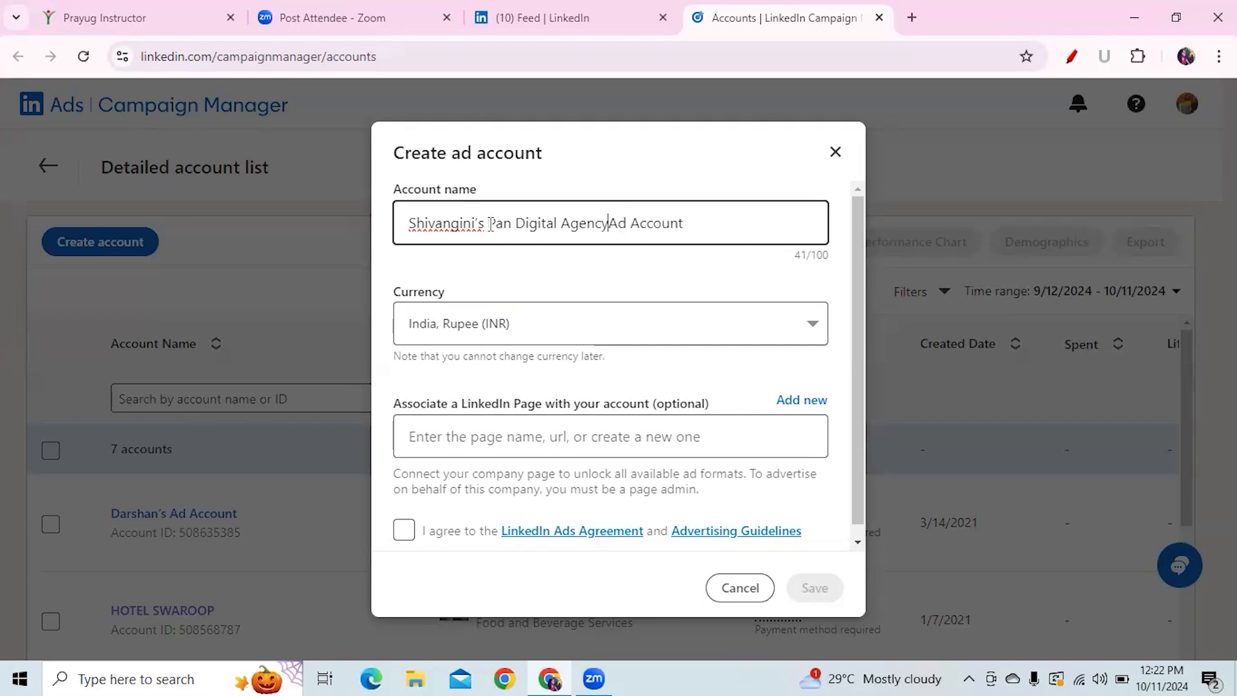
Step: View the LinkedIn Pages offered for association with the ad account and compare them with My pages on the feed
click(443, 439)
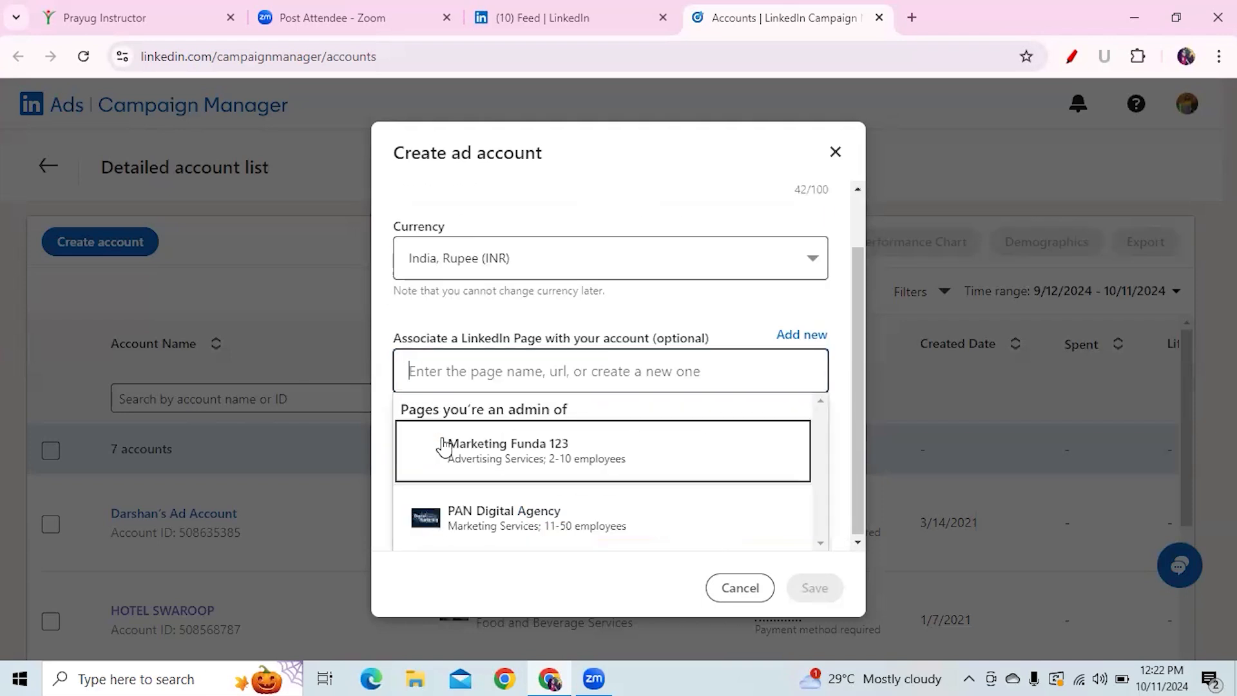
click(547, 15)
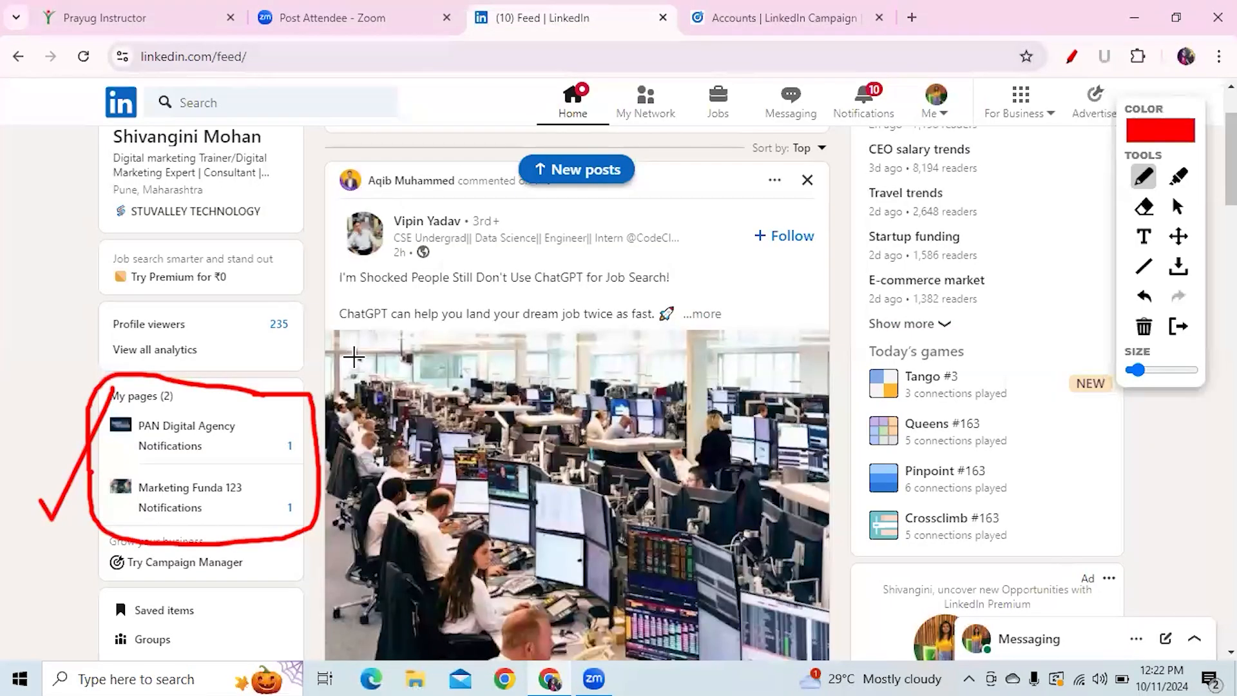
click(765, 17)
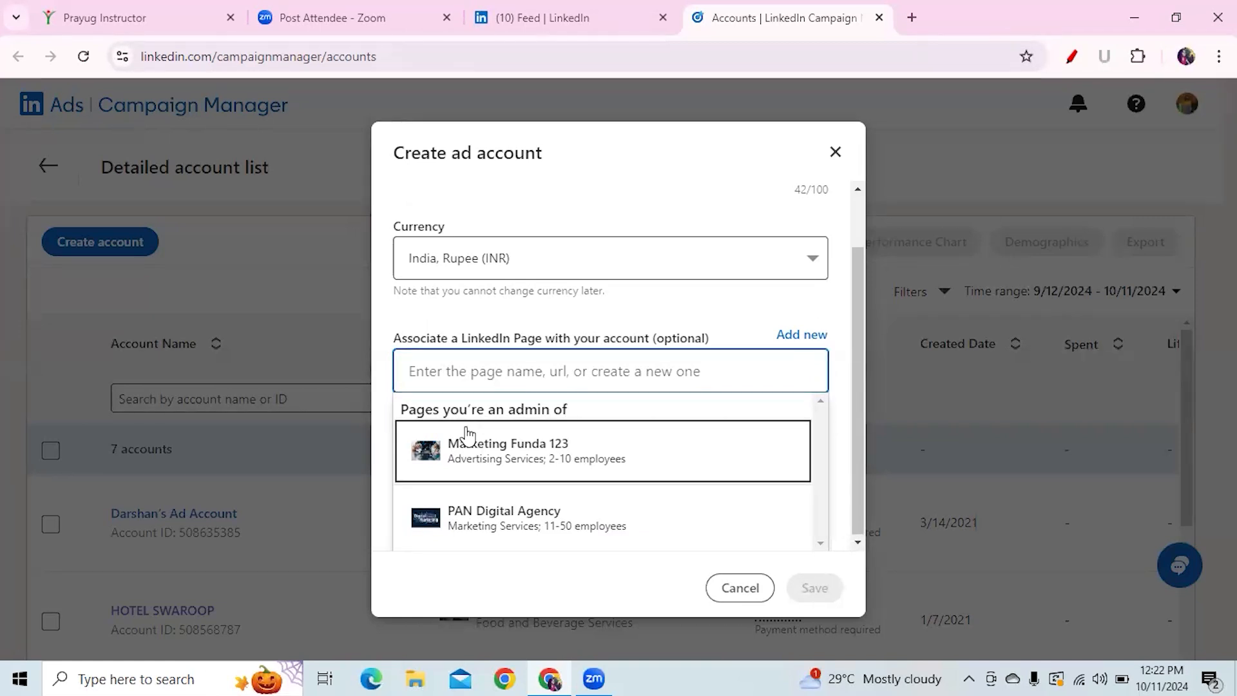
Step: Open the PAN Digital Agency admin dashboard from My pages on the feed and circle View as member in red
click(532, 13)
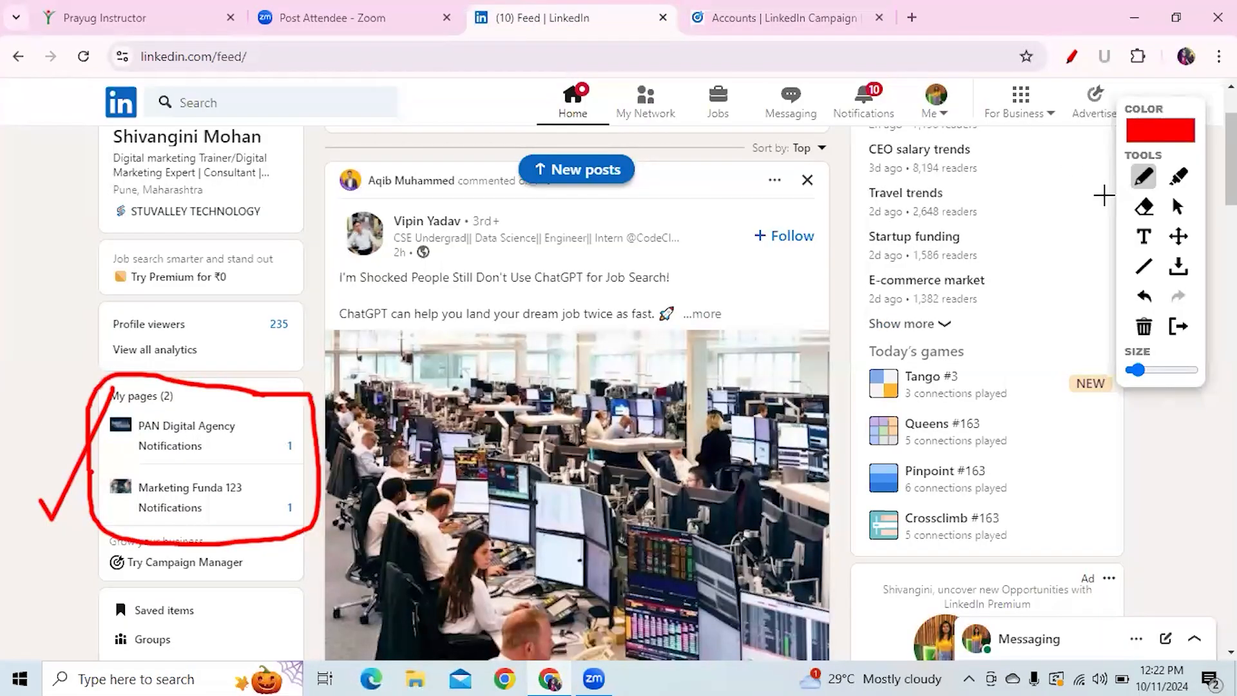
click(1179, 206)
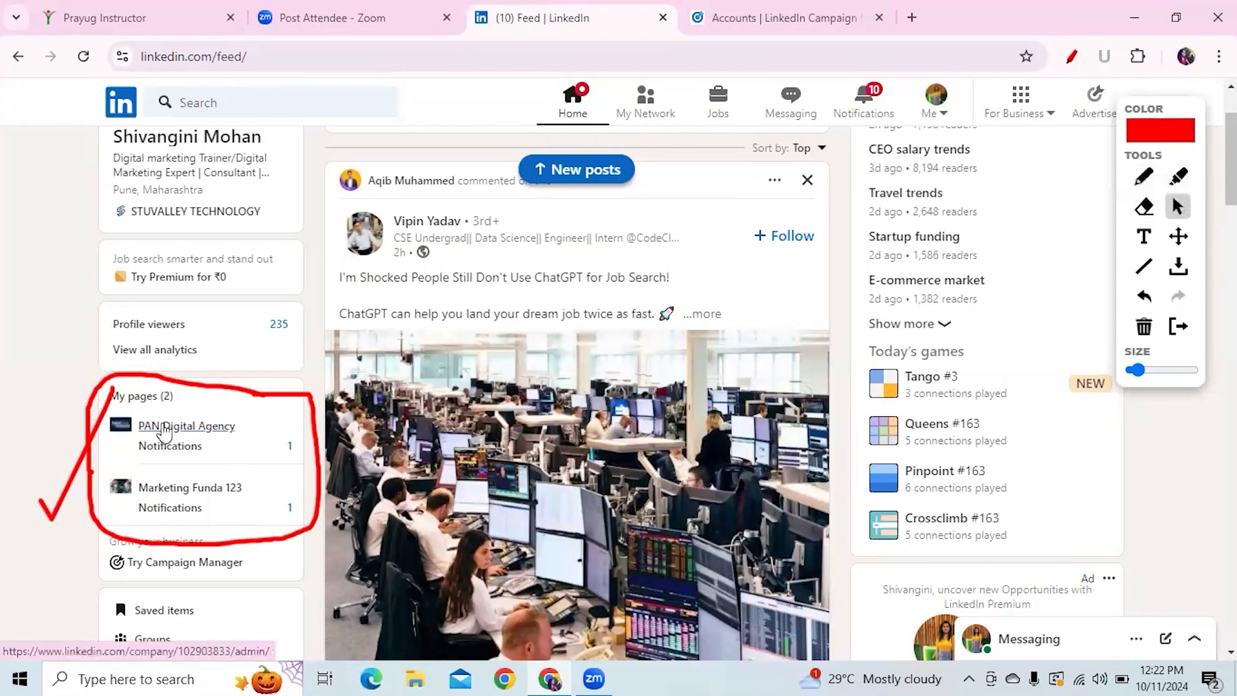
click(164, 430)
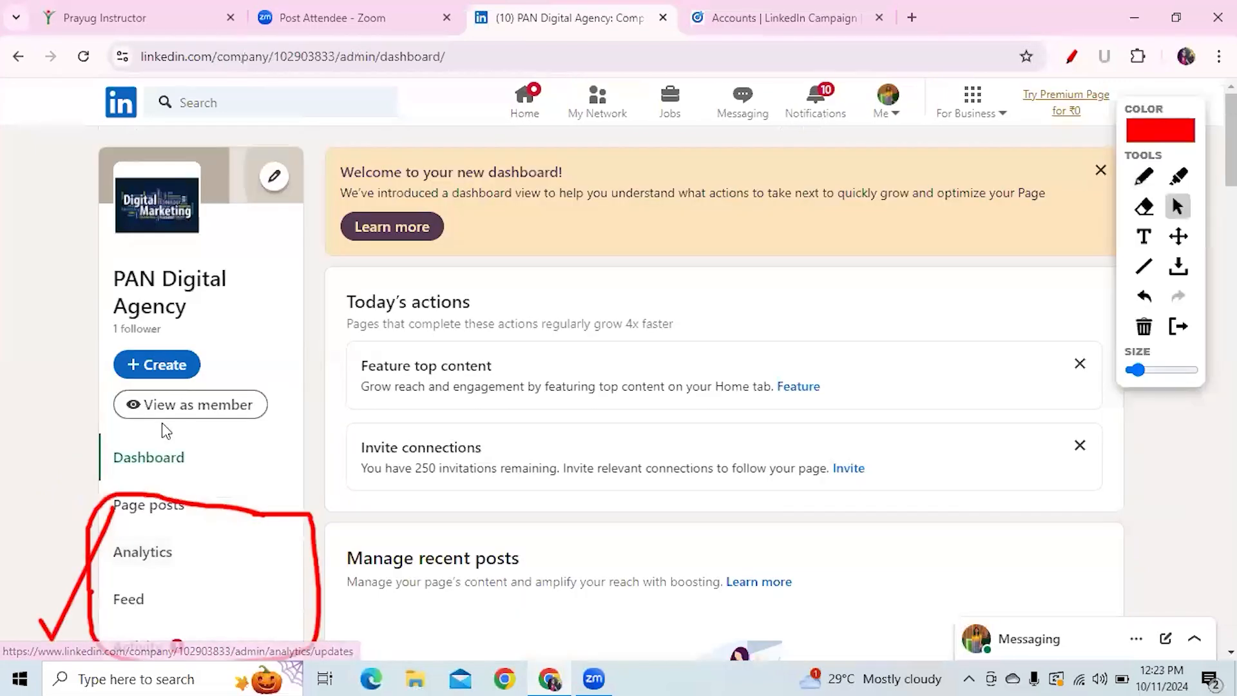
click(1143, 176)
mouse_move(118, 427)
mouse_down()
mouse_move(205, 429)
mouse_move(282, 406)
mouse_move(270, 388)
mouse_move(150, 370)
mouse_move(110, 385)
mouse_move(111, 418)
mouse_move(132, 421)
mouse_up()
click(1177, 207)
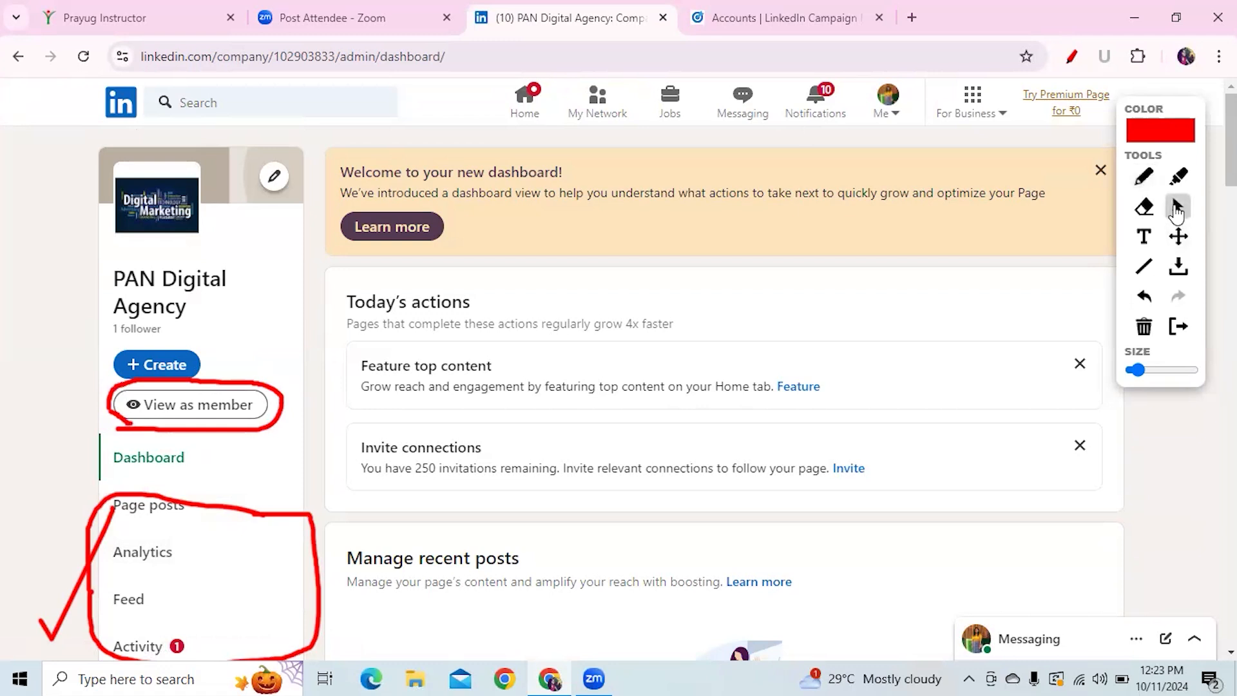
Step: View the PAN Digital Agency page as a member and paste its URL as the ad account's associated LinkedIn Page
click(155, 398)
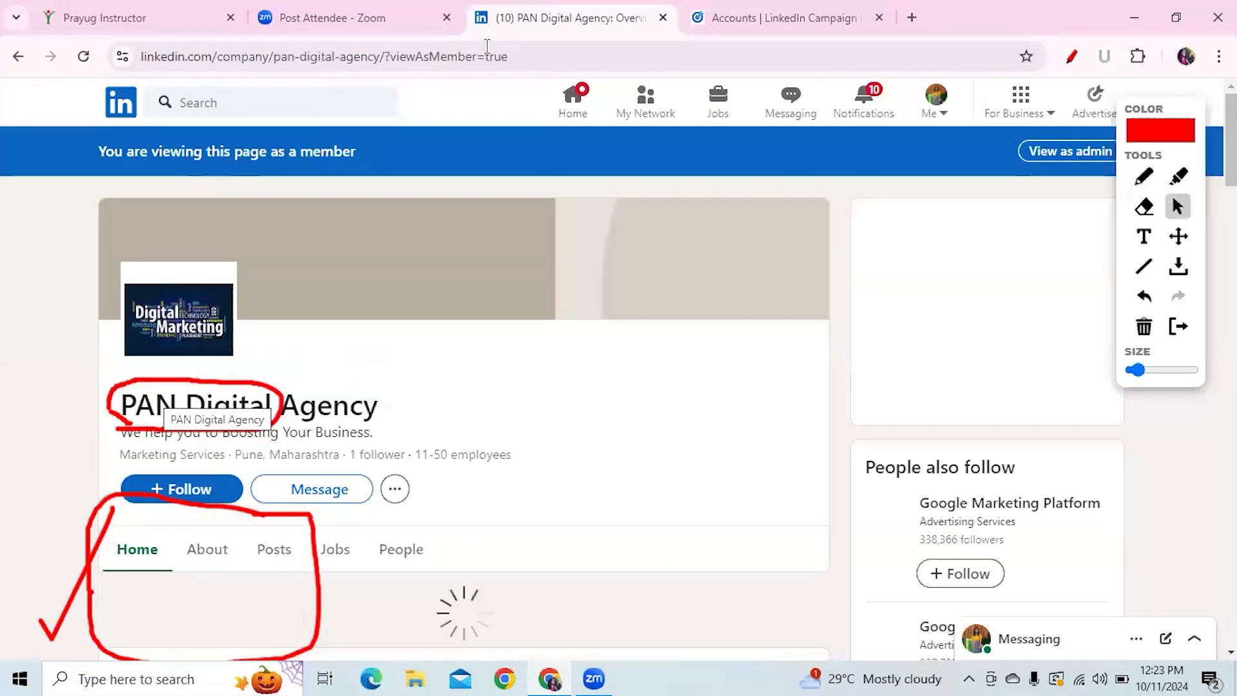
double_click(516, 56)
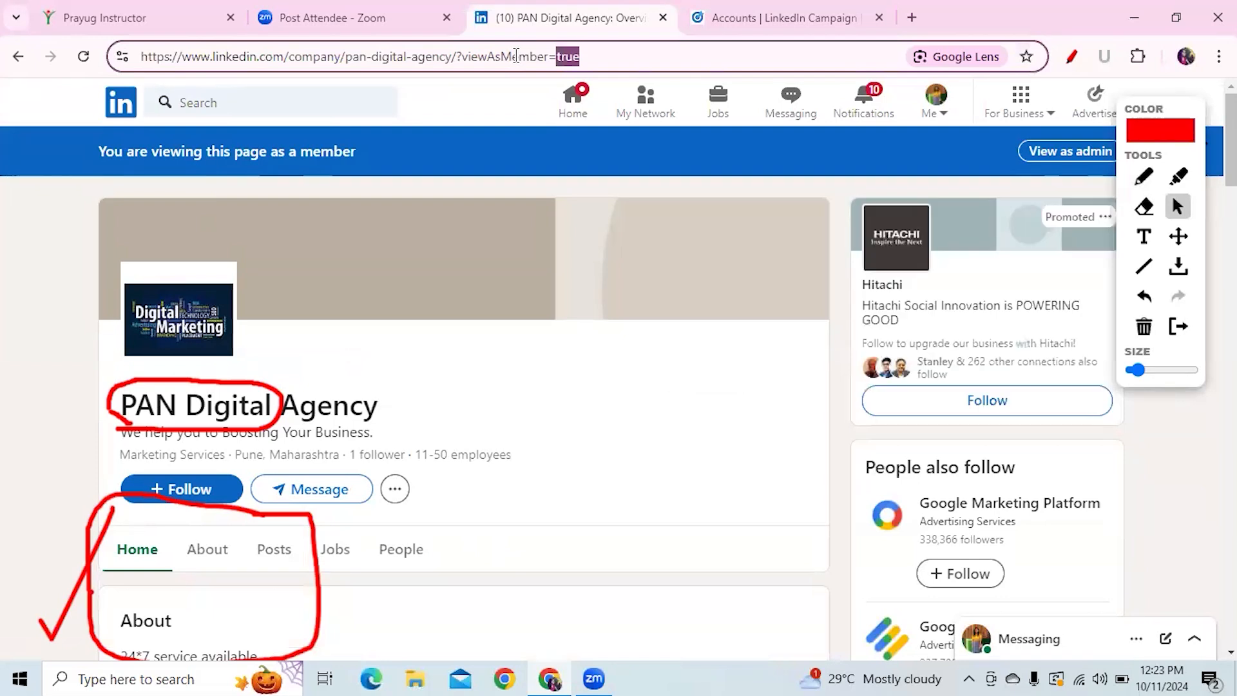
click(516, 56)
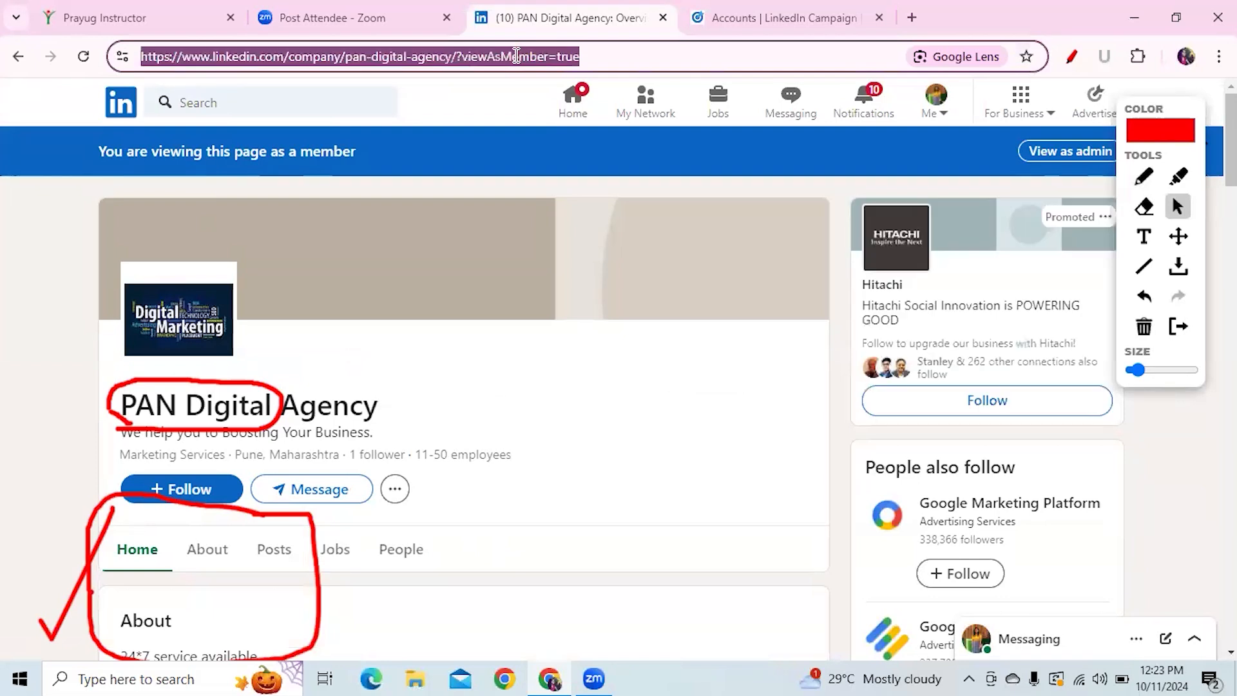
click(718, 10)
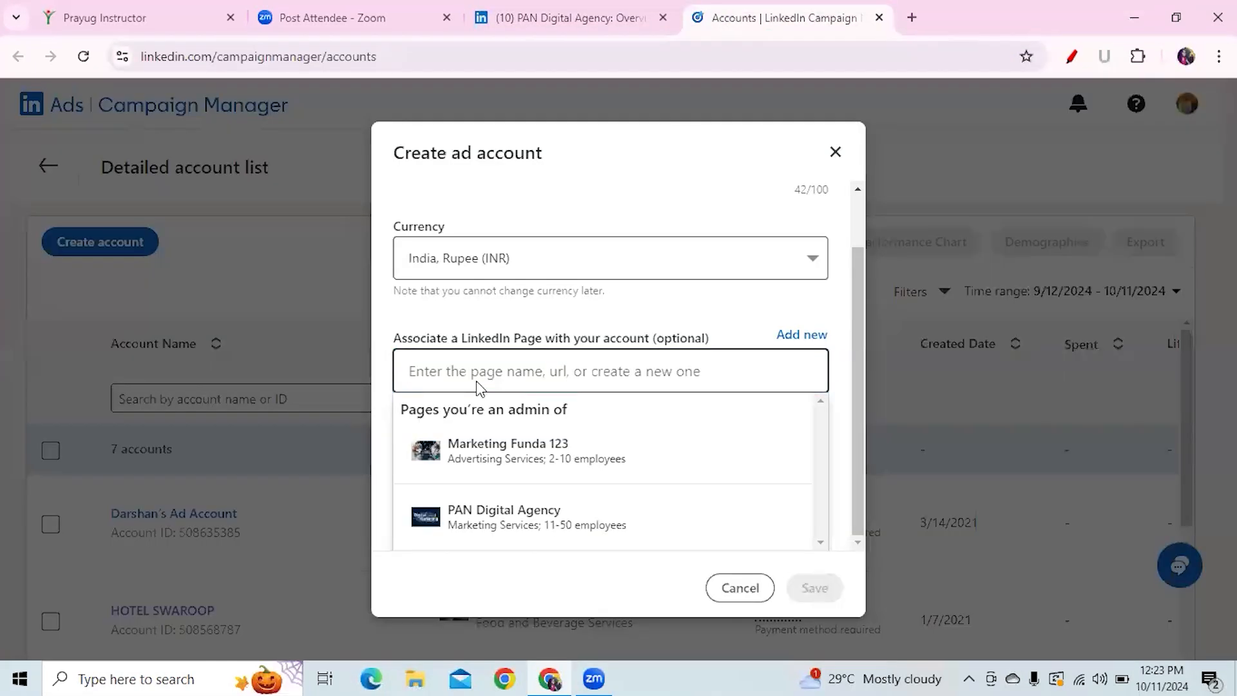
key(ctrl+v)
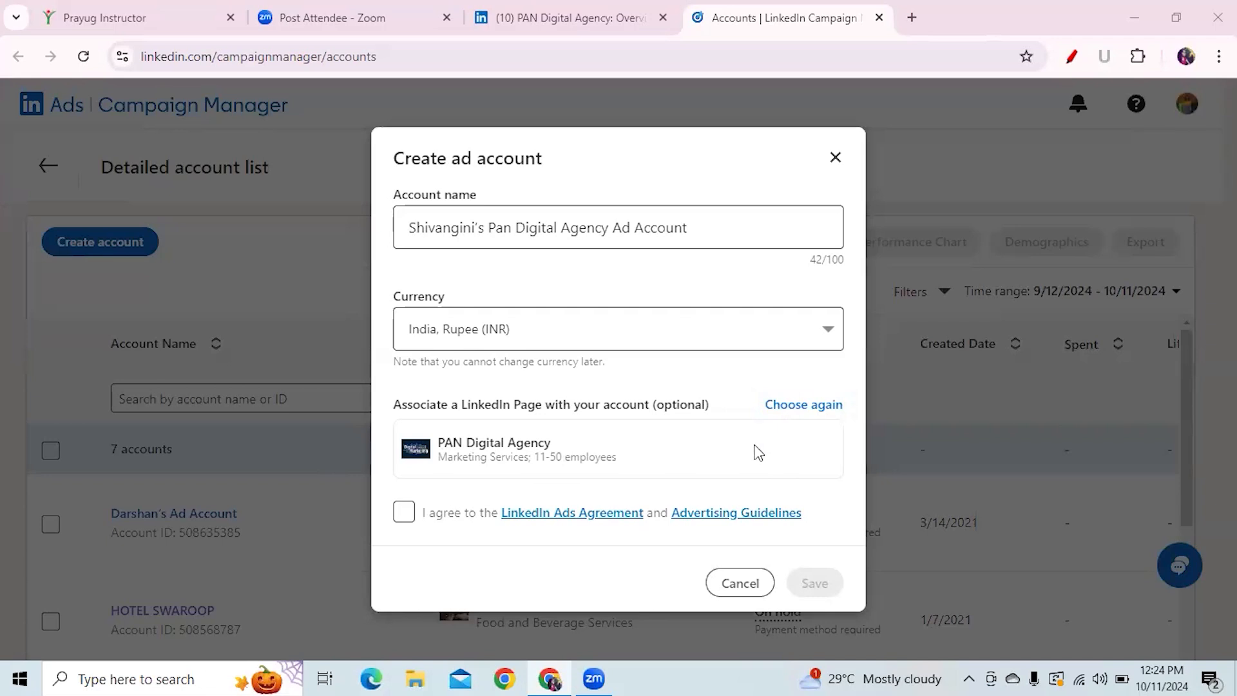
Step: Remove the associated PAN Digital Agency page from the ad account form and reopen the list of administered pages
click(821, 406)
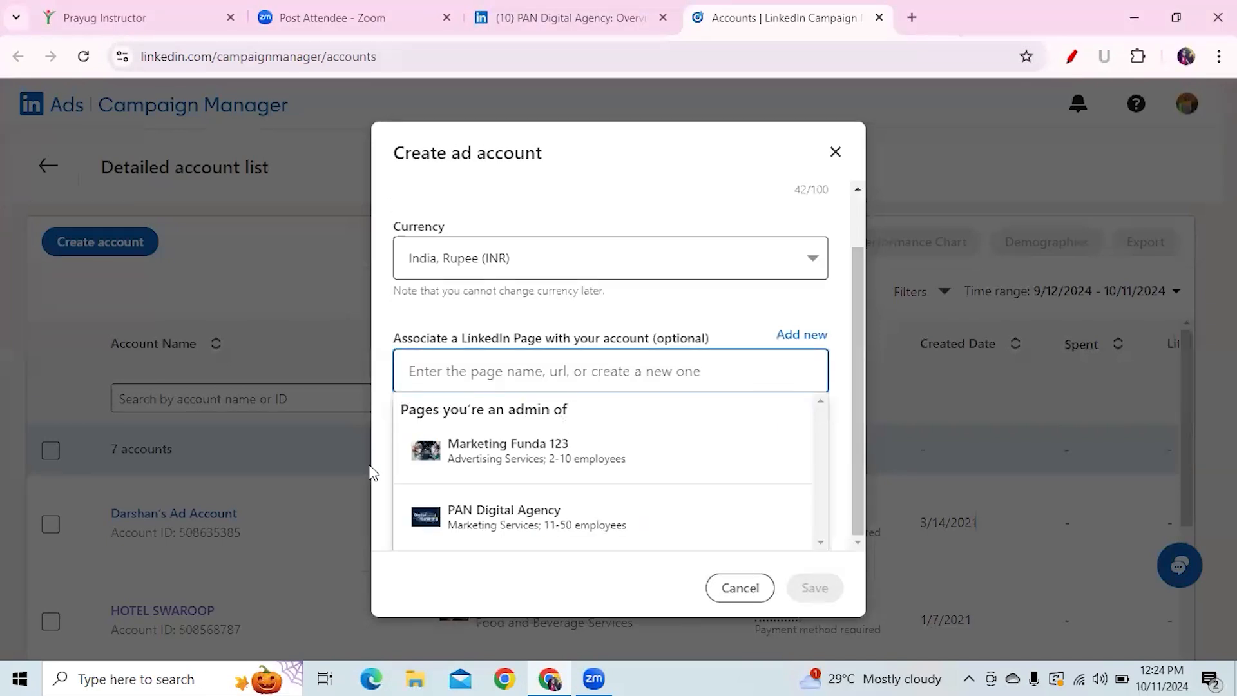
click(757, 290)
drag(854, 314, 854, 254)
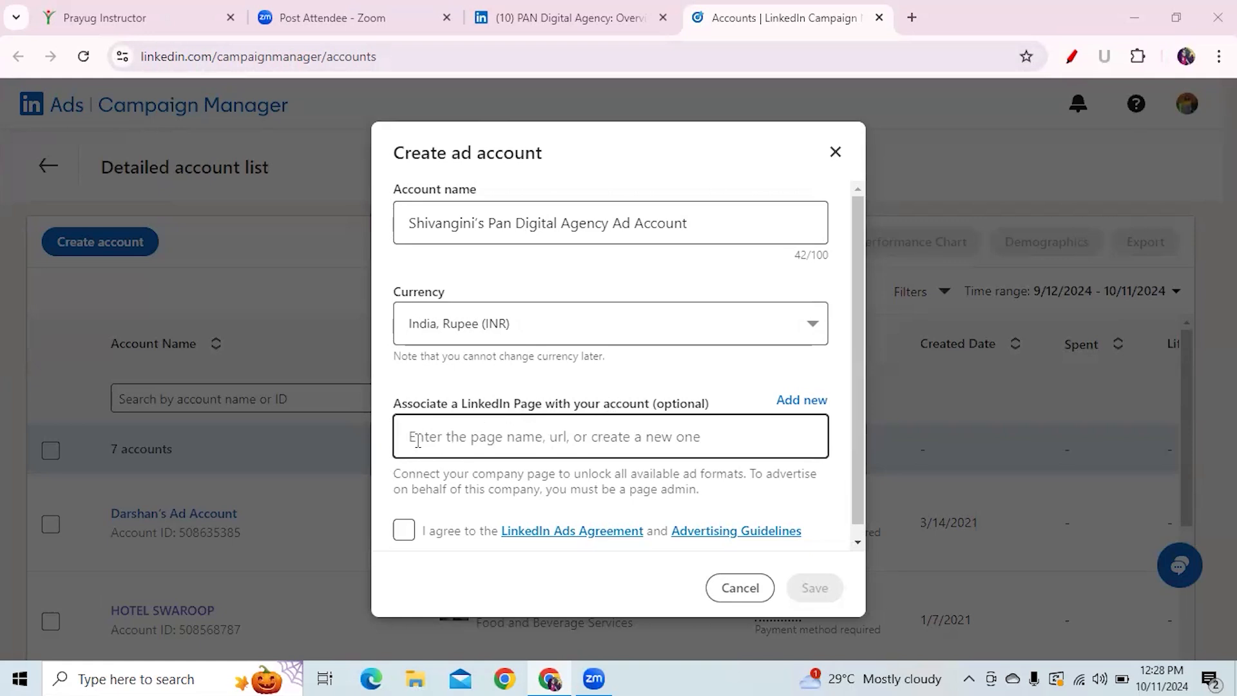
click(482, 446)
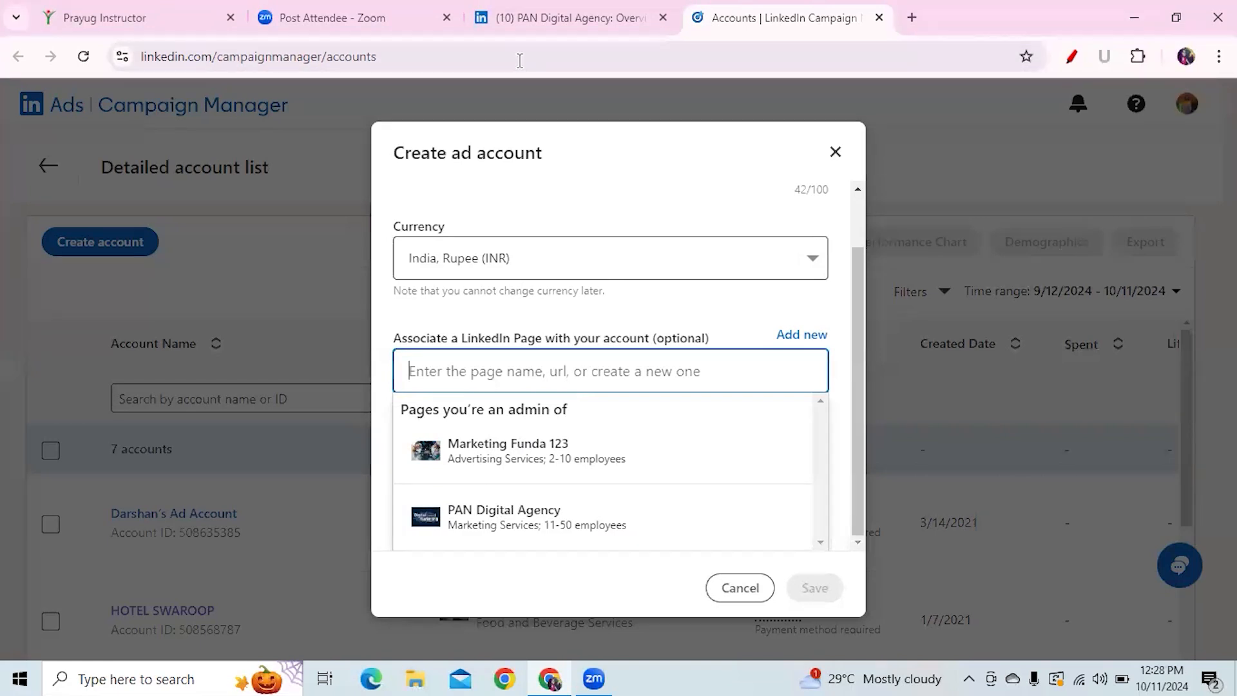
Step: Switch to the PAN Digital Agency page and return from it to the LinkedIn home feed
click(541, 18)
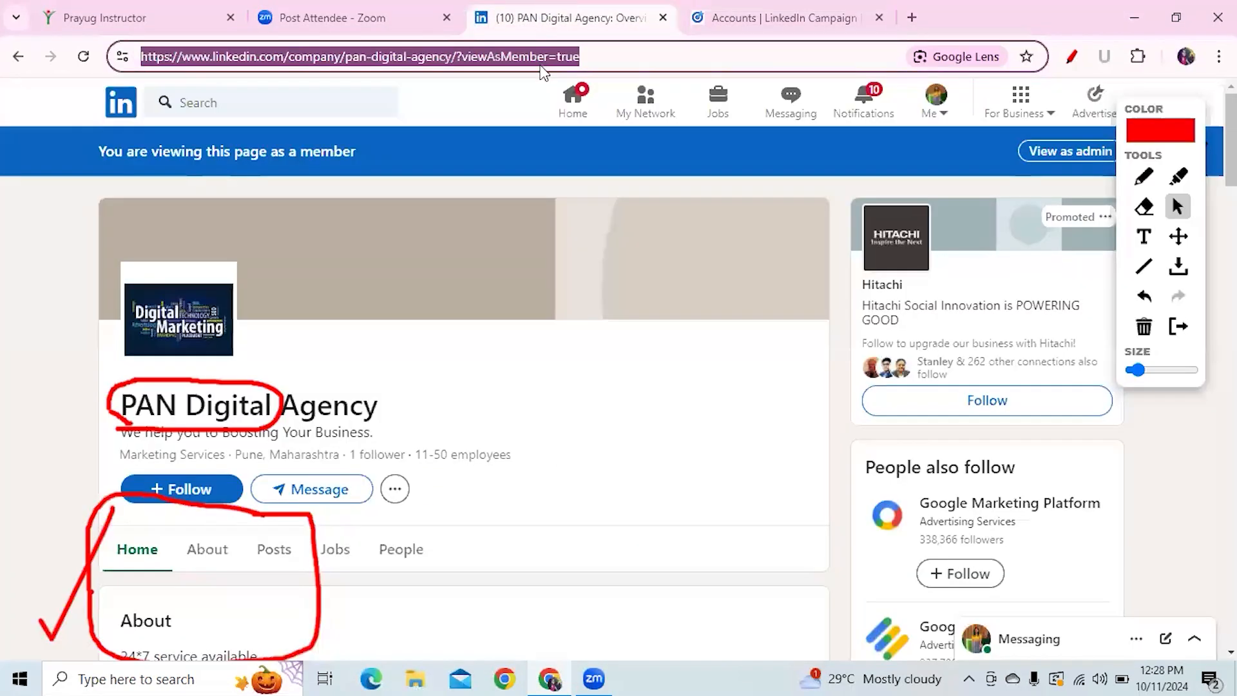
click(126, 103)
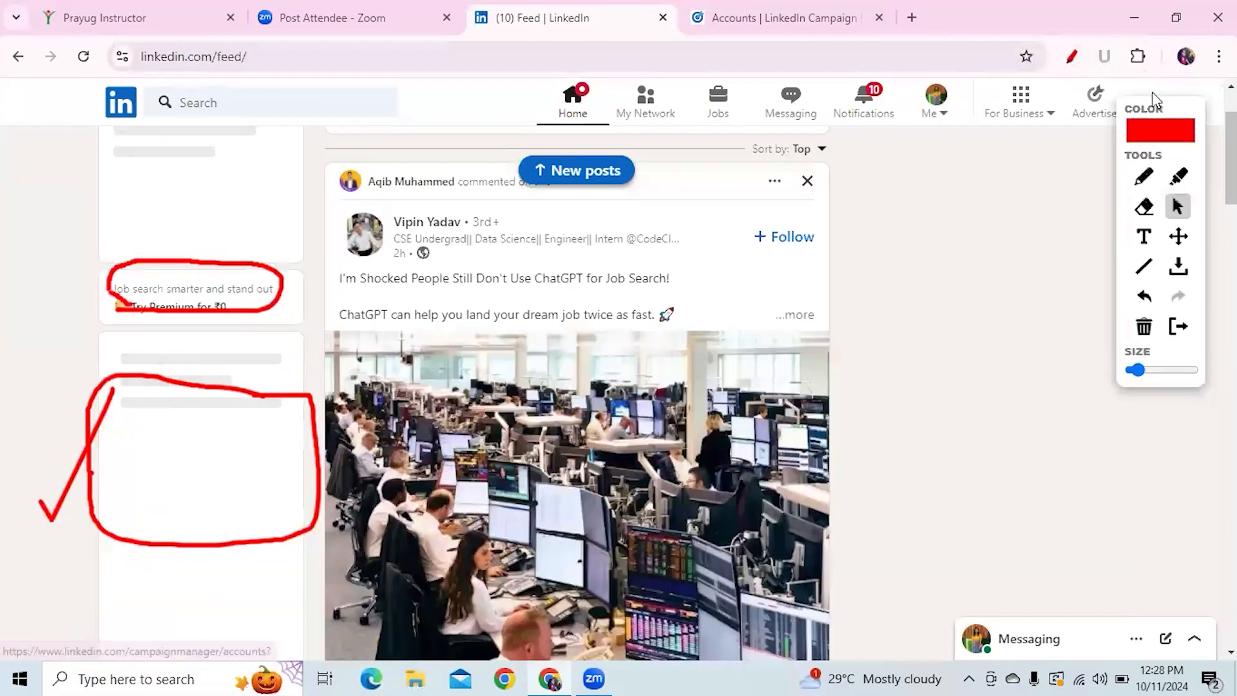
Step: Box the My pages list on the feed in red and return to the ad account form's name field in Campaign Manager
click(1072, 56)
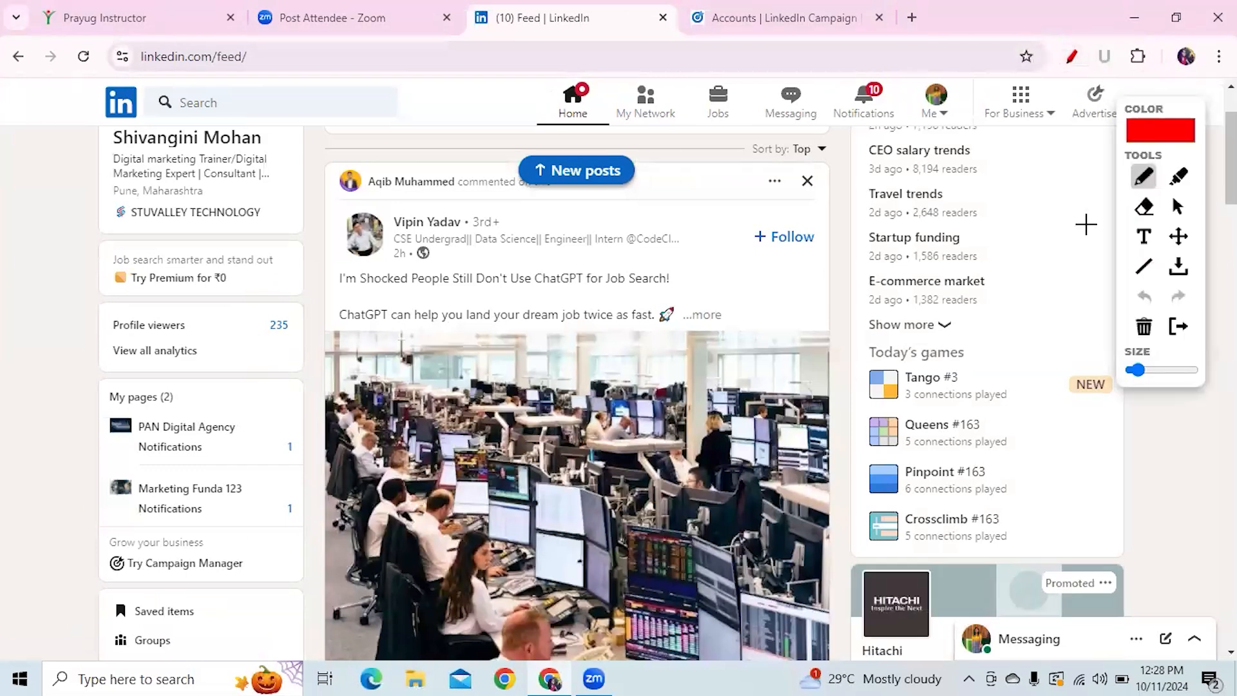
mouse_move(130, 377)
mouse_down()
mouse_move(94, 378)
mouse_move(100, 535)
mouse_move(310, 540)
mouse_move(318, 389)
mouse_move(125, 378)
mouse_up()
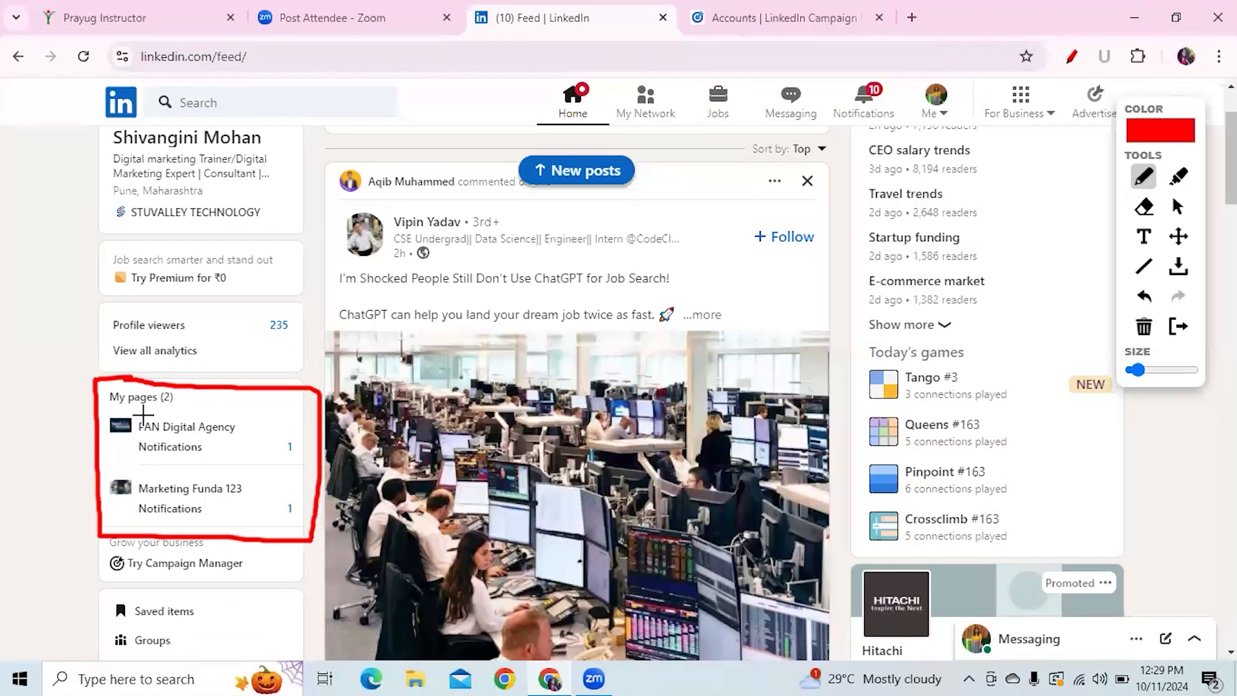
click(834, 22)
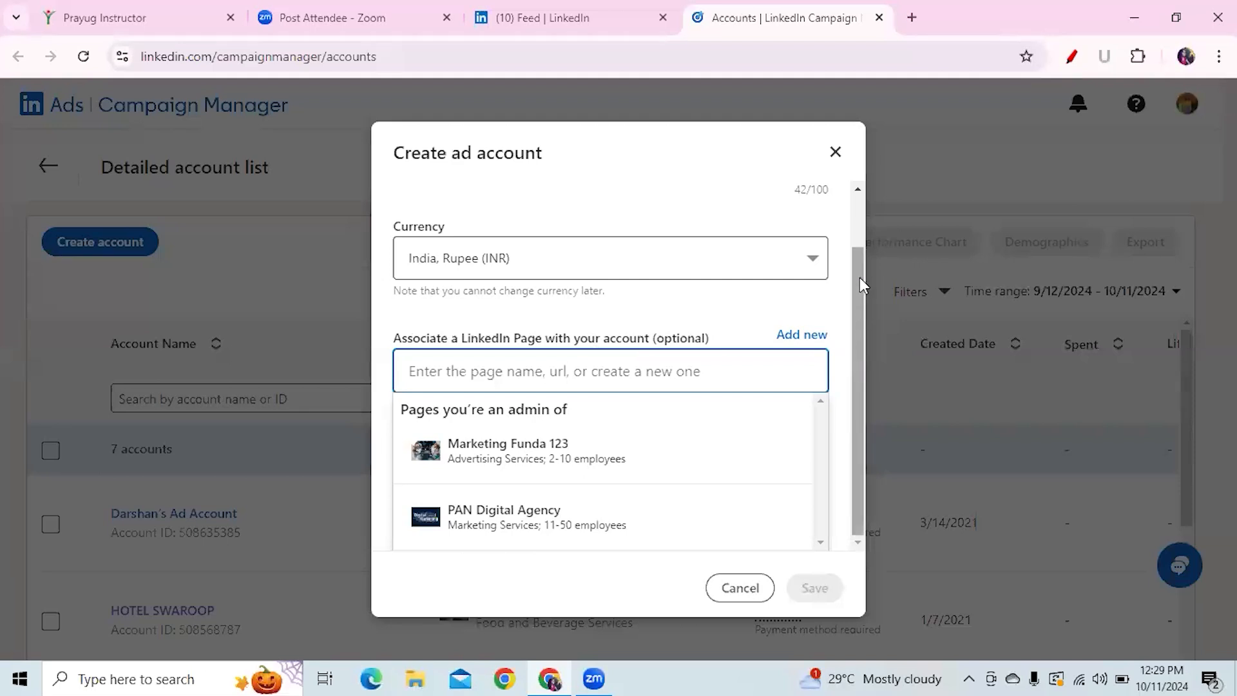
scroll(859, 277, up, 2)
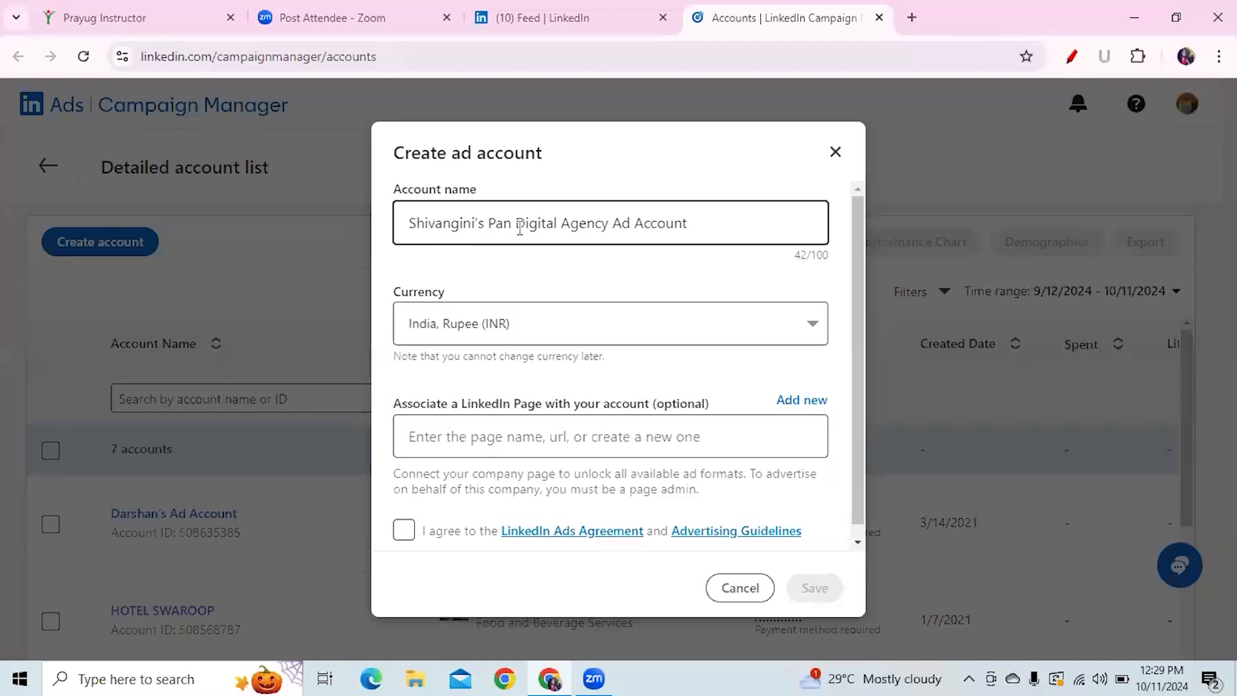
click(745, 61)
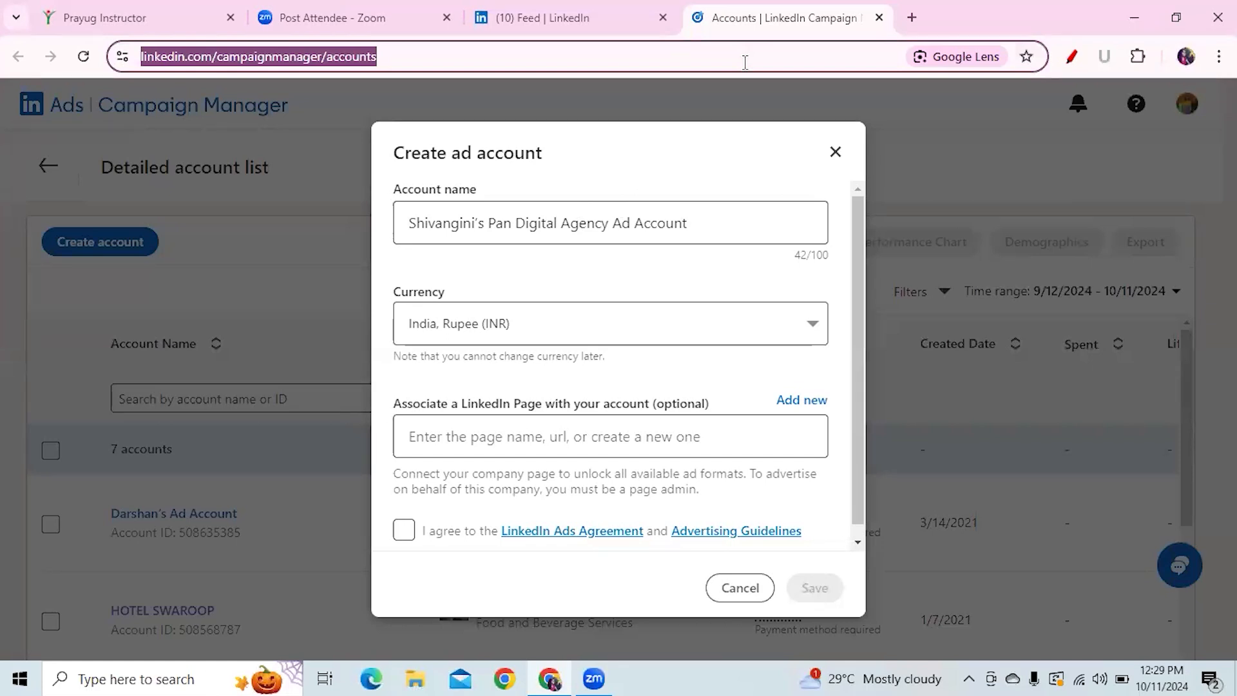
Step: Open the PAN Digital Agency admin dashboard from My pages on the feed and circle View as member in red
click(590, 18)
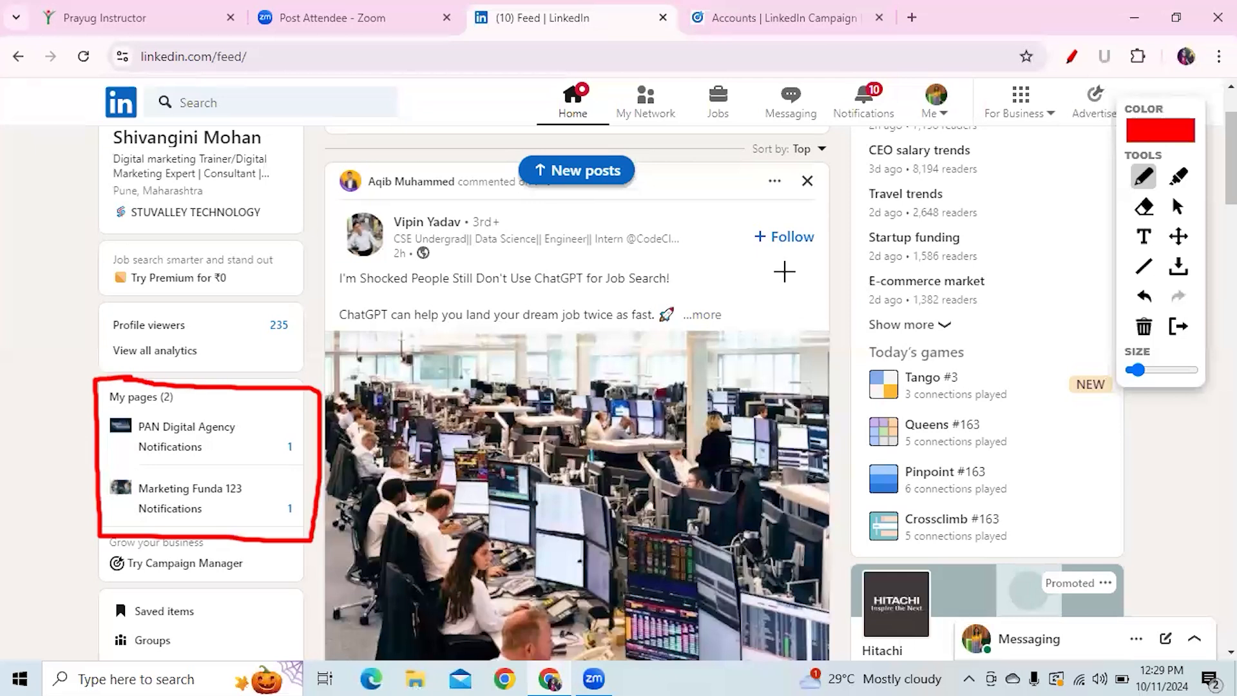
click(1178, 206)
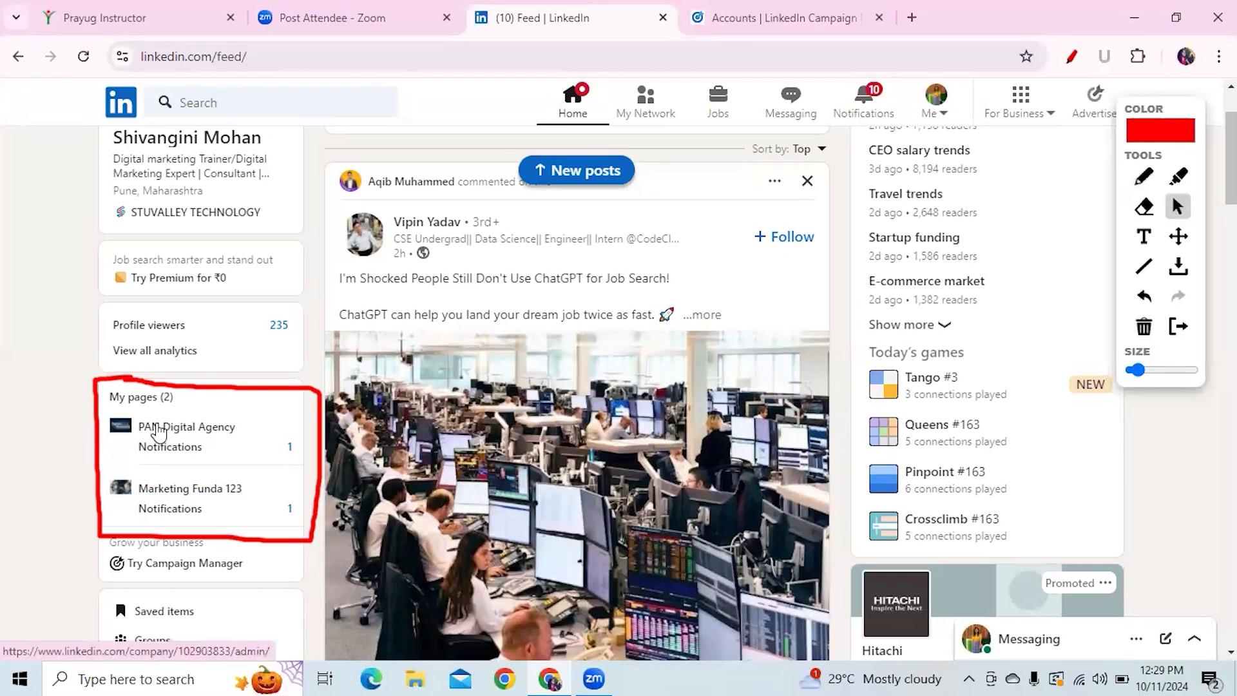
click(162, 430)
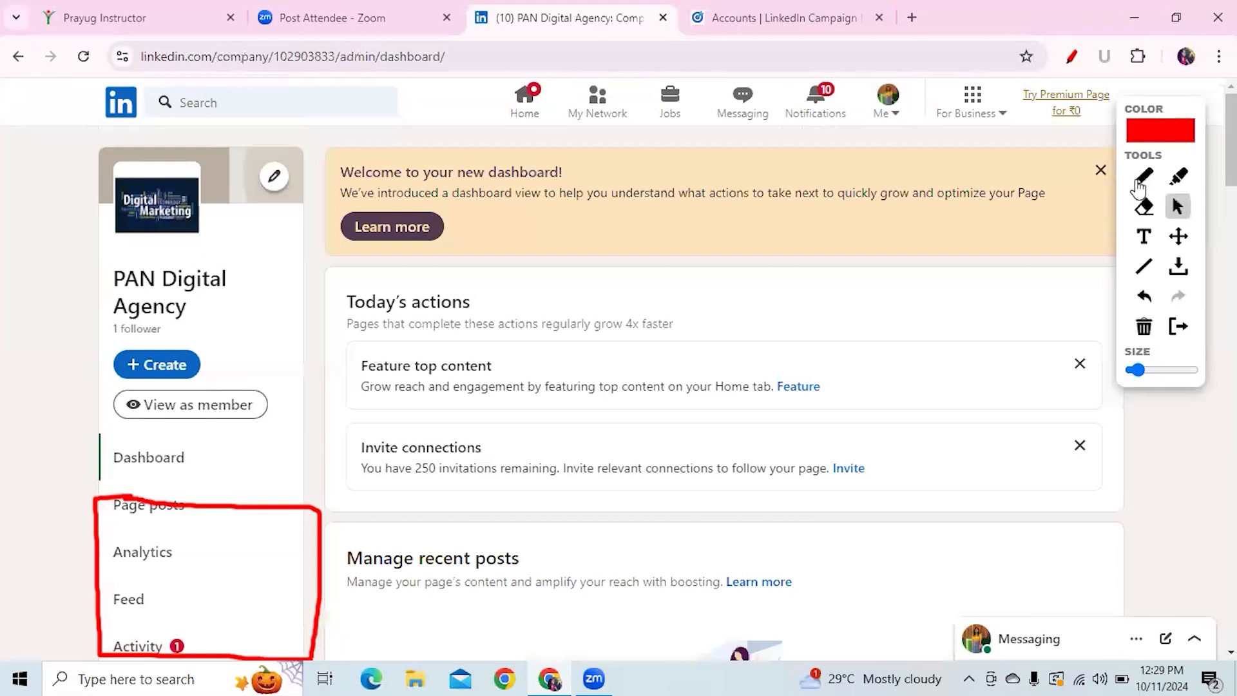
click(1141, 181)
click(123, 426)
mouse_move(152, 431)
mouse_down()
mouse_move(232, 433)
mouse_move(270, 400)
mouse_move(232, 381)
mouse_move(160, 384)
mouse_move(115, 395)
mouse_move(111, 412)
mouse_move(132, 427)
mouse_up()
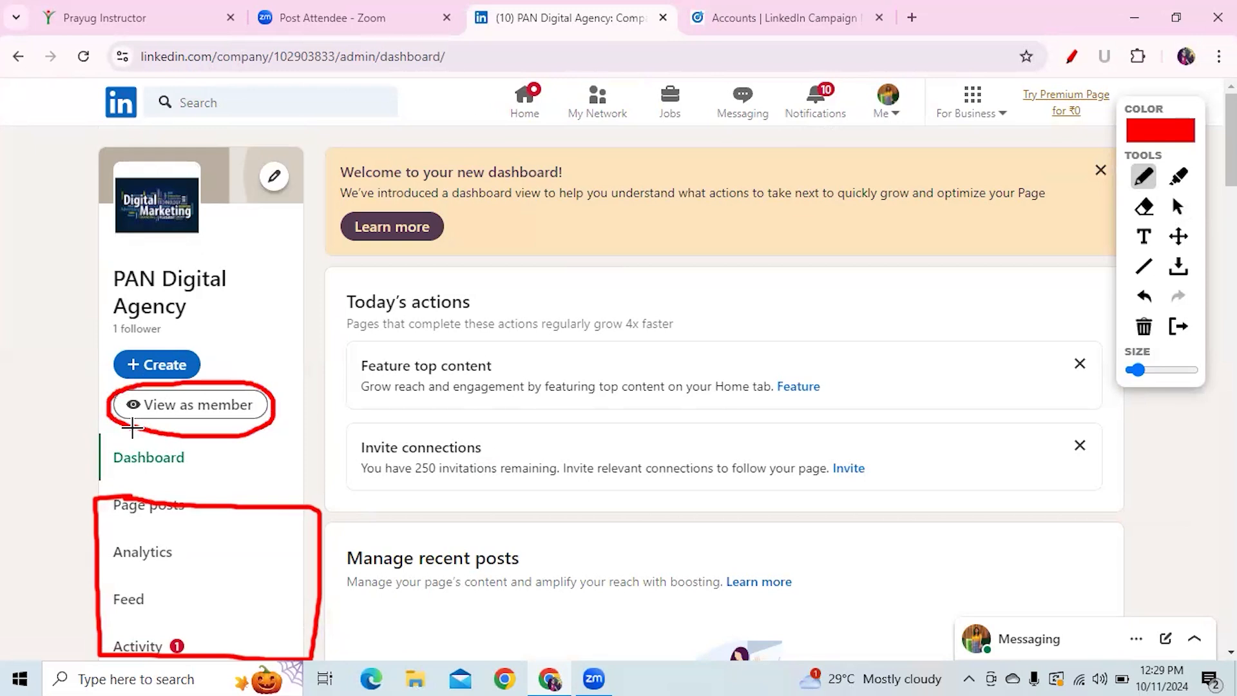
click(1178, 206)
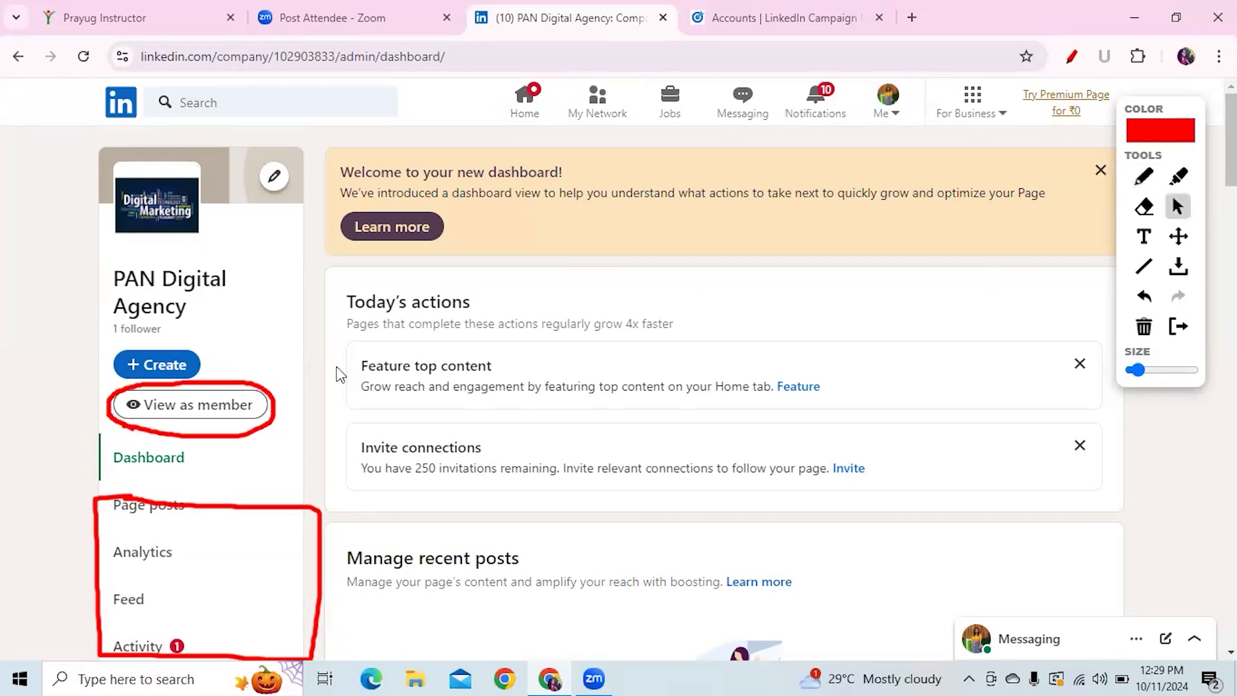
Step: View the PAN Digital Agency page as a member and use its URL to associate the page with the ad account
click(208, 403)
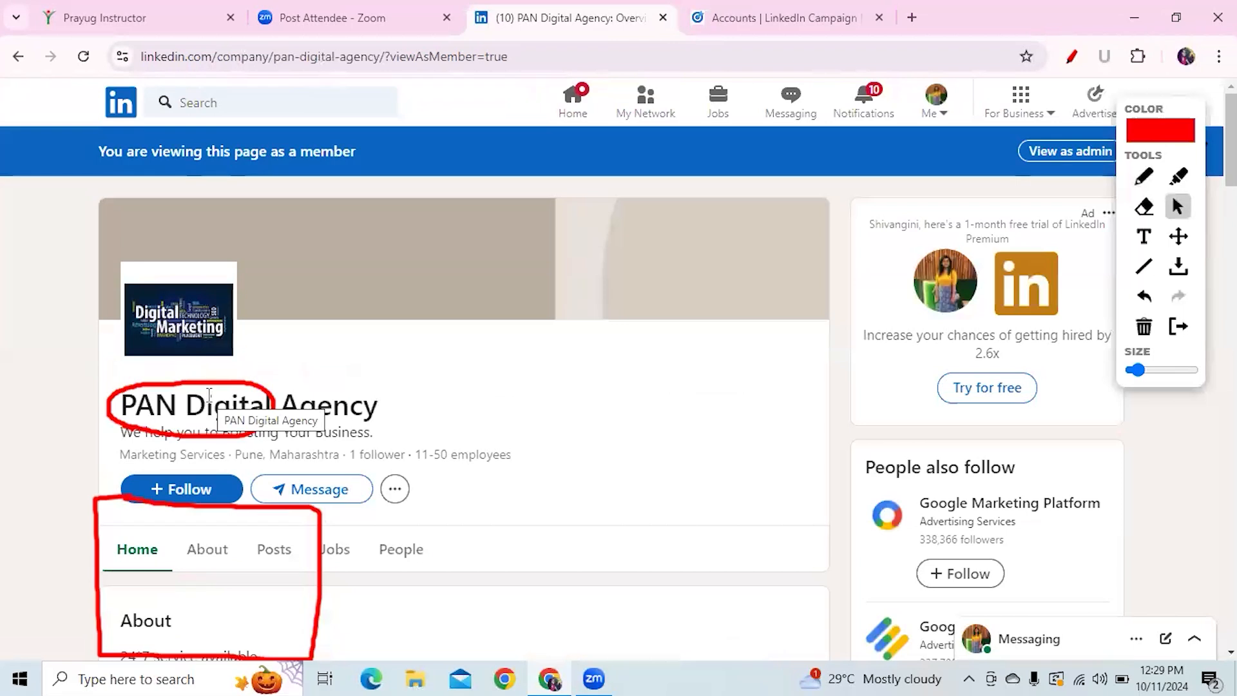
double_click(529, 56)
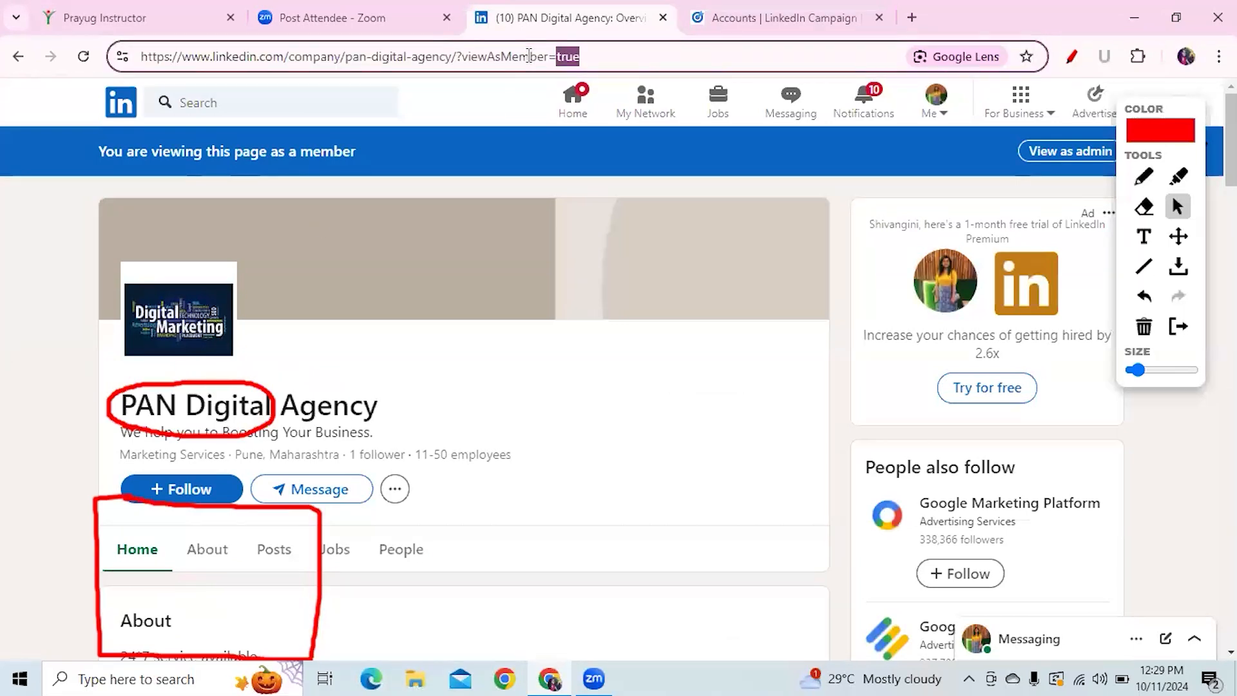
key(ctrl+a)
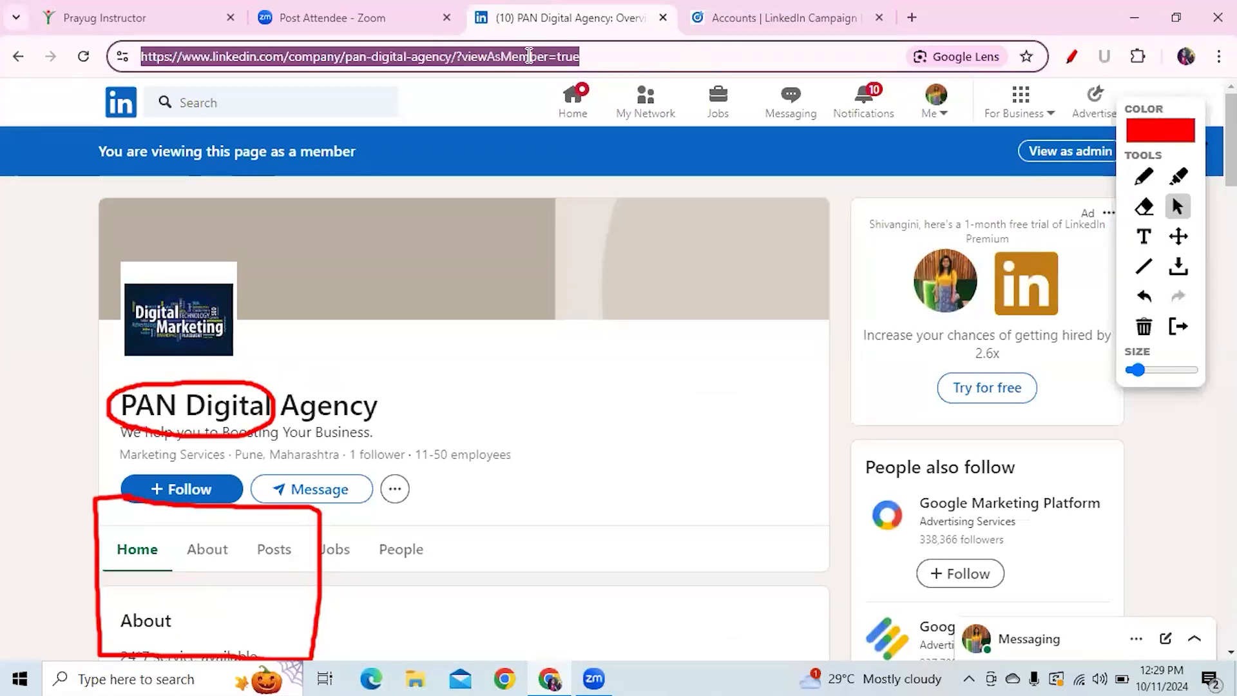
click(752, 11)
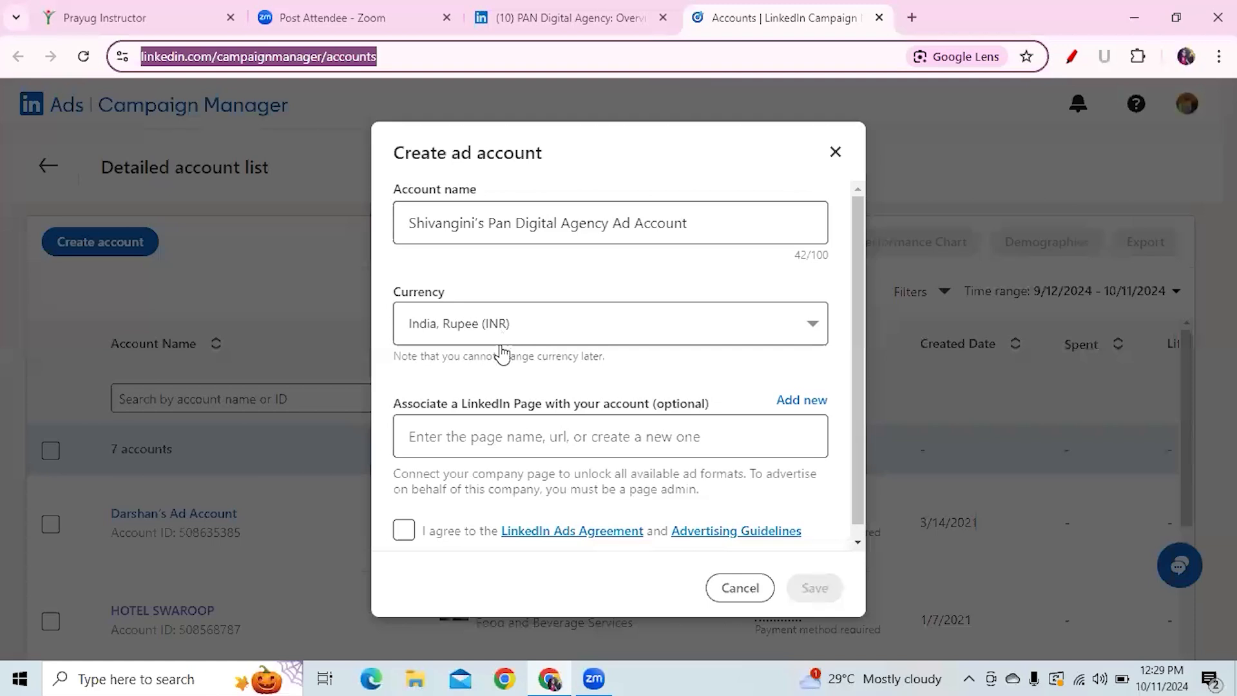
click(501, 445)
click(503, 447)
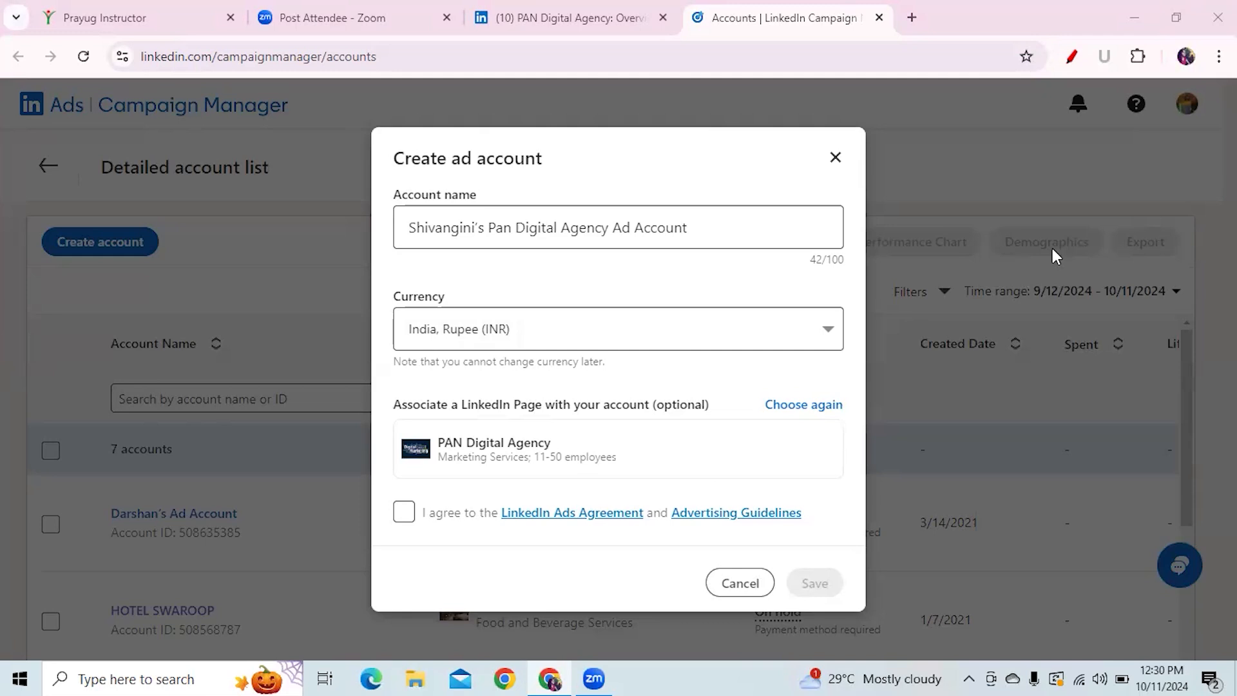
Step: Choose the associated LinkedIn Page again, picking PAN Digital Agency from the administered pages
click(828, 407)
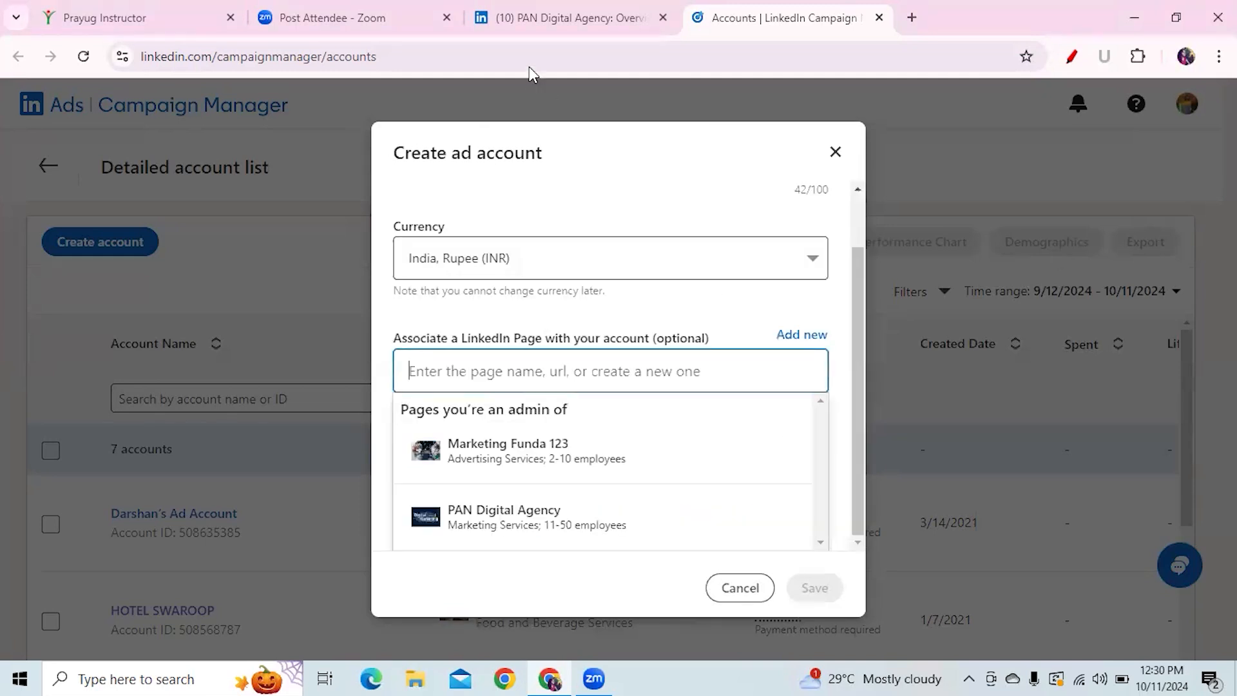
click(542, 9)
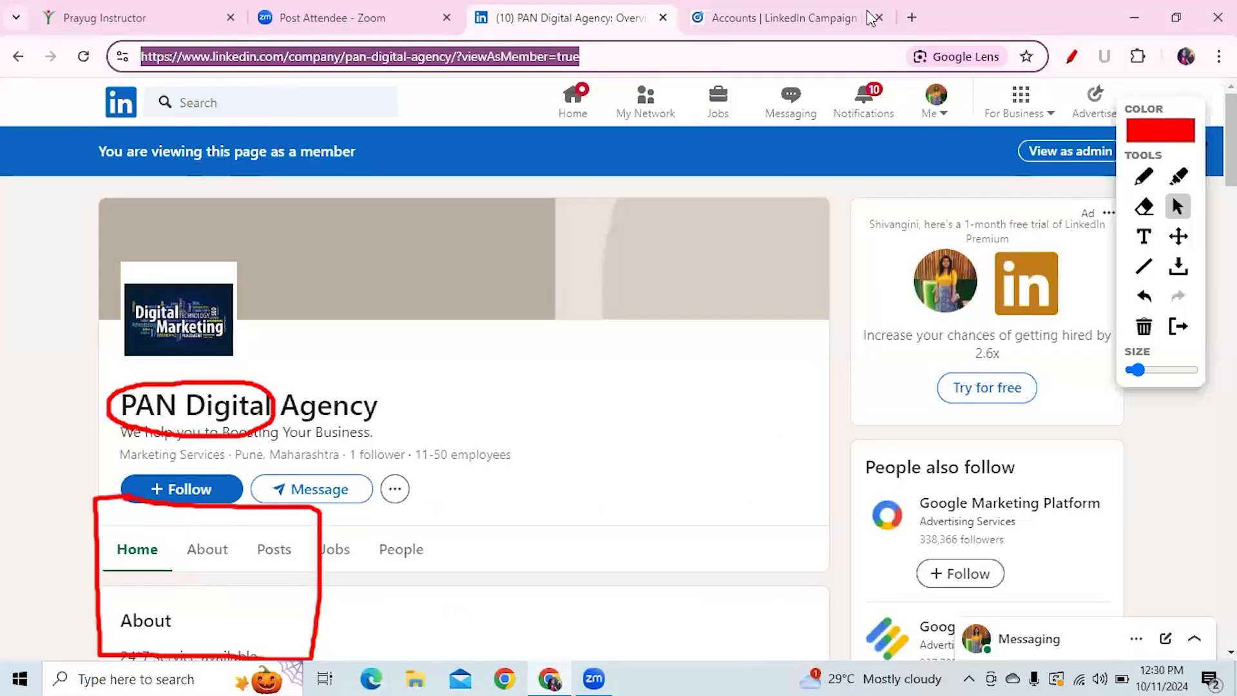
click(826, 16)
click(495, 522)
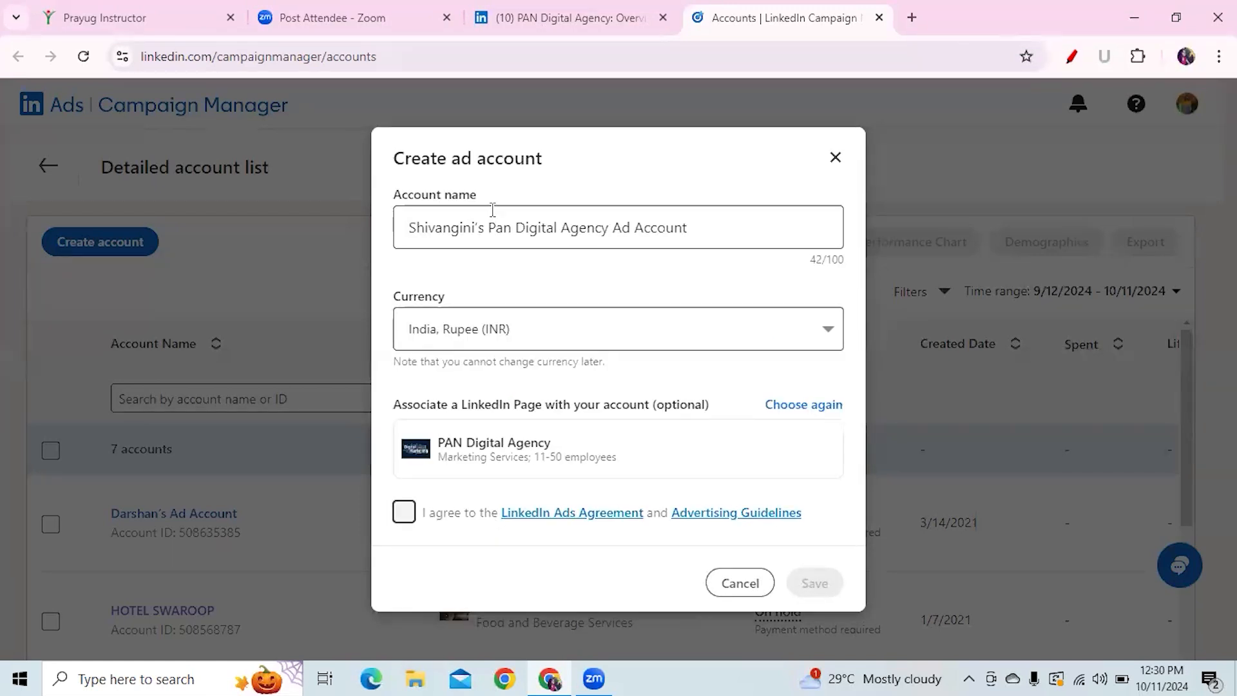
Step: Go back to the PAN Digital Agency admin dashboard and draw a red tick beside View as member
click(539, 17)
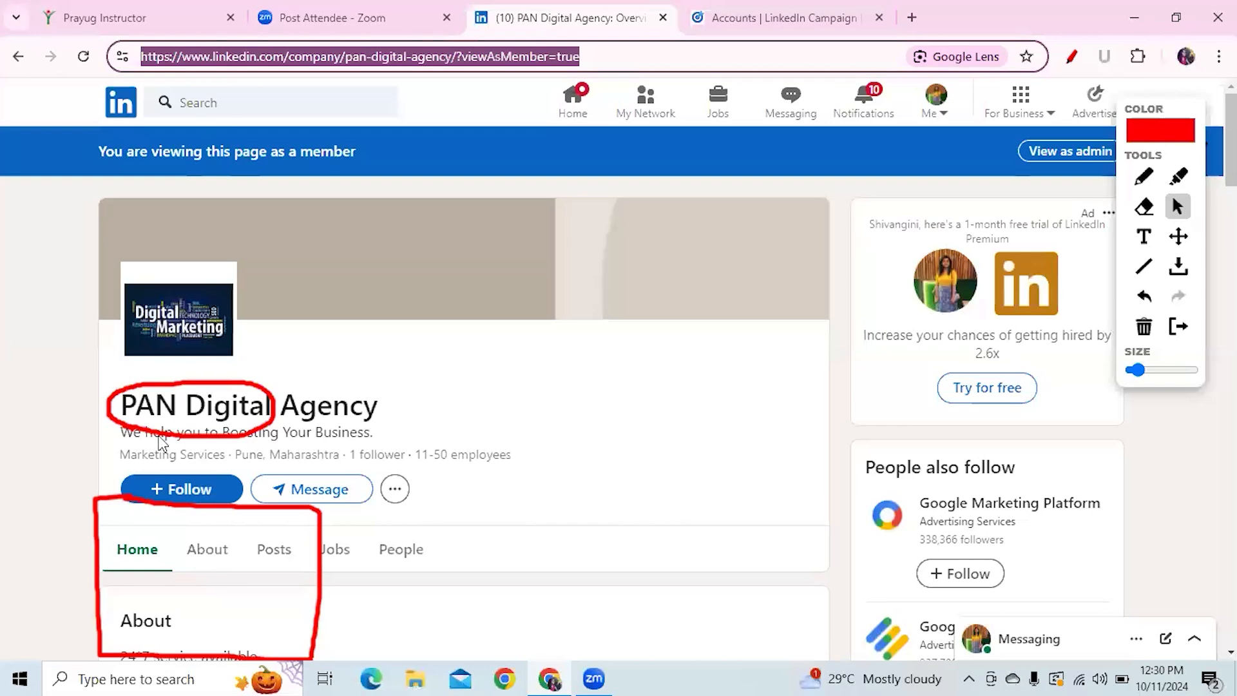
click(19, 58)
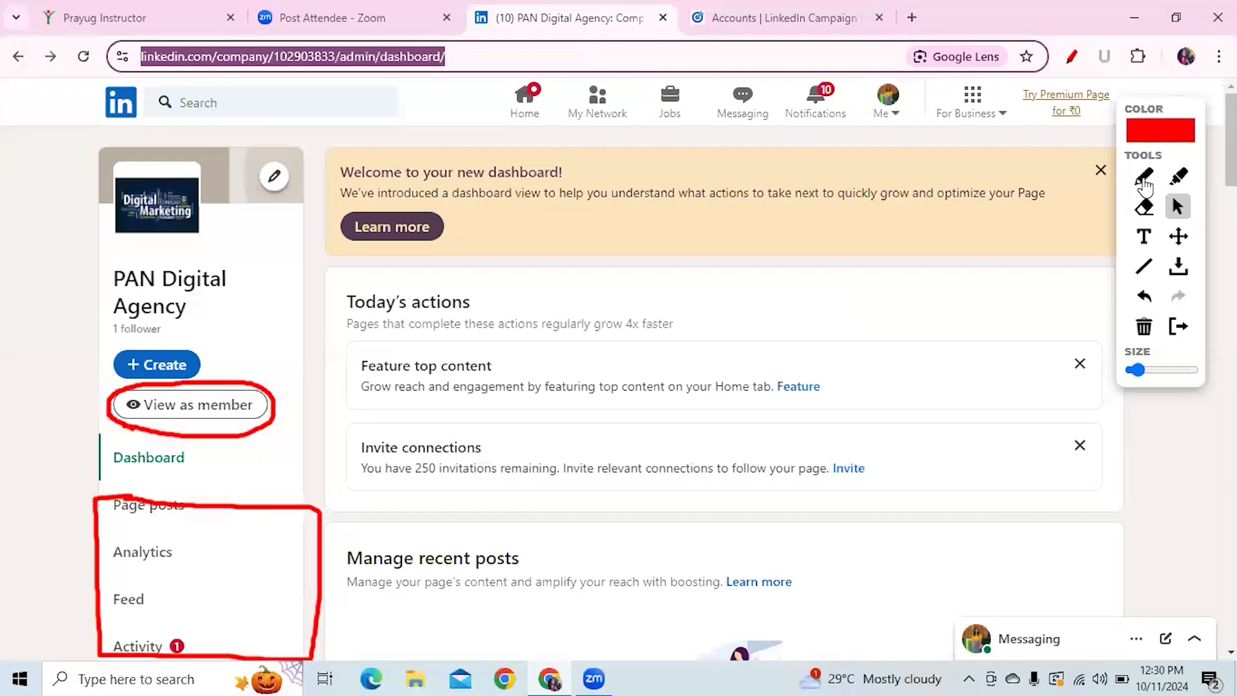
click(1144, 182)
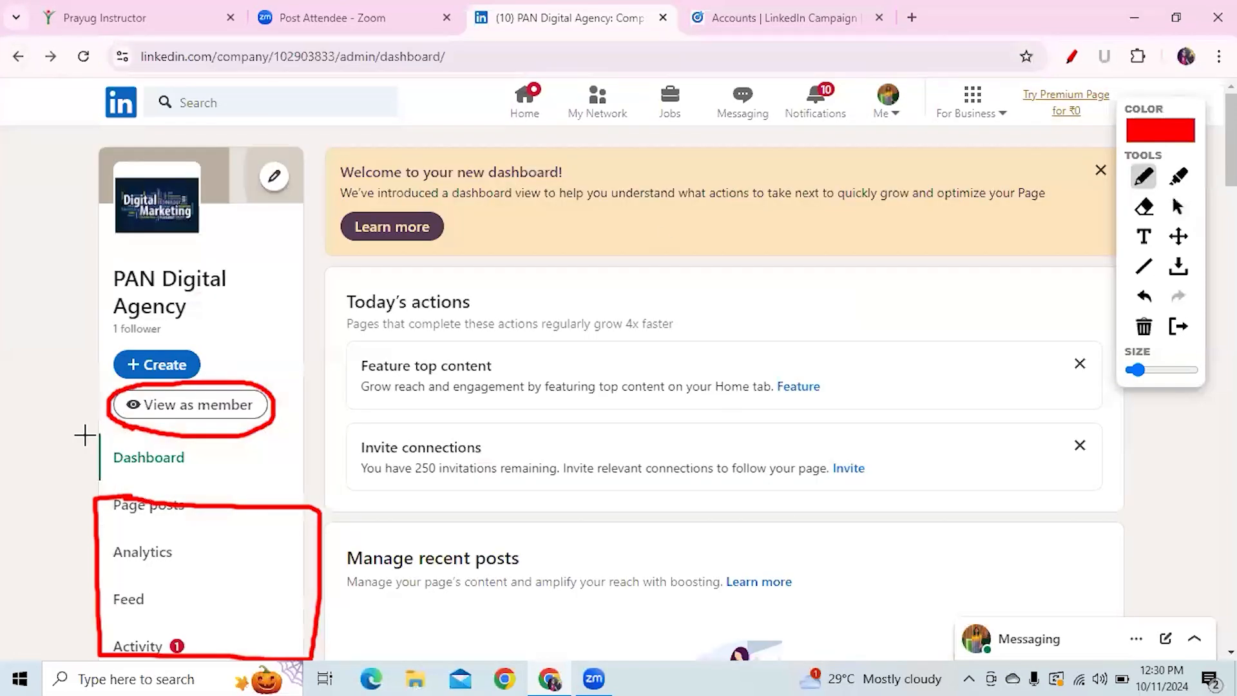
drag(80, 397, 173, 346)
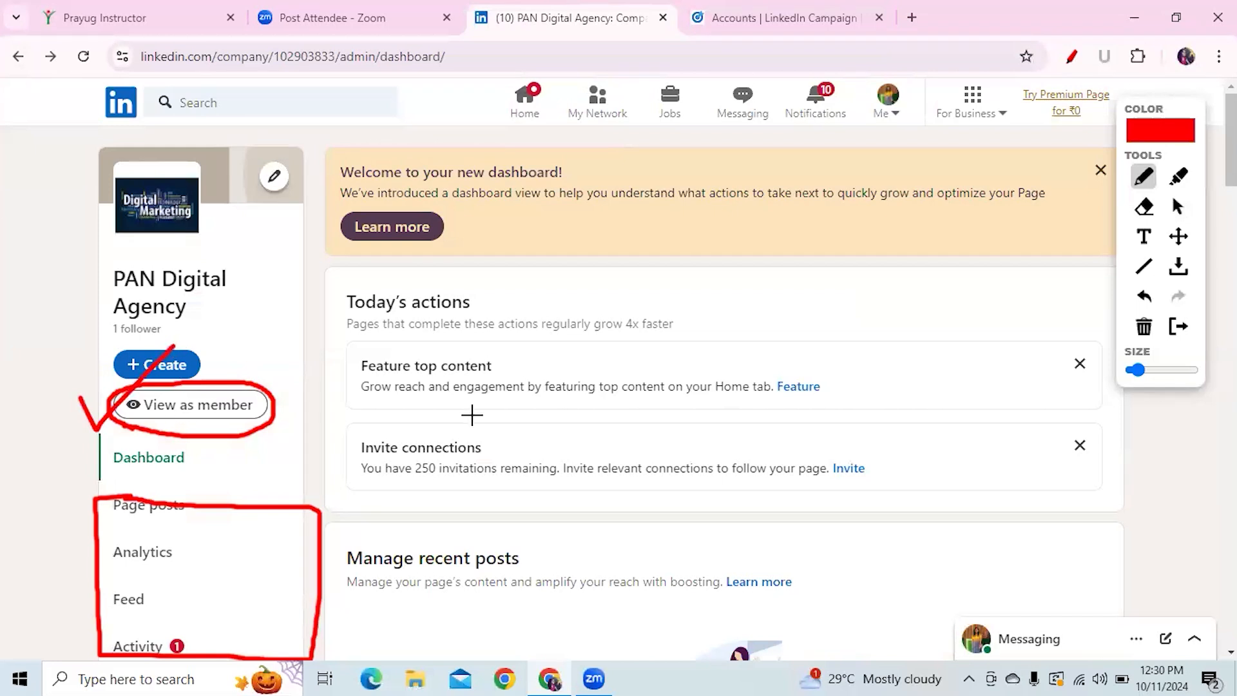
click(1178, 206)
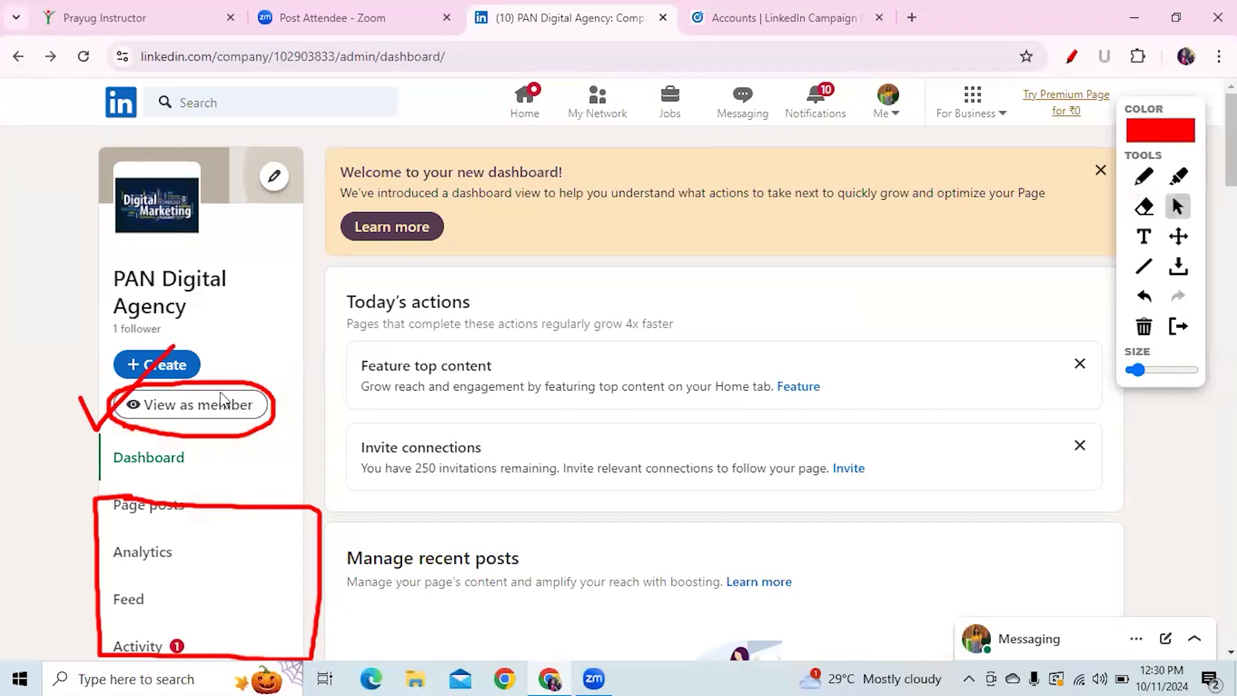
Step: Open the member view of the PAN Digital Agency page and highlight its URL
click(213, 410)
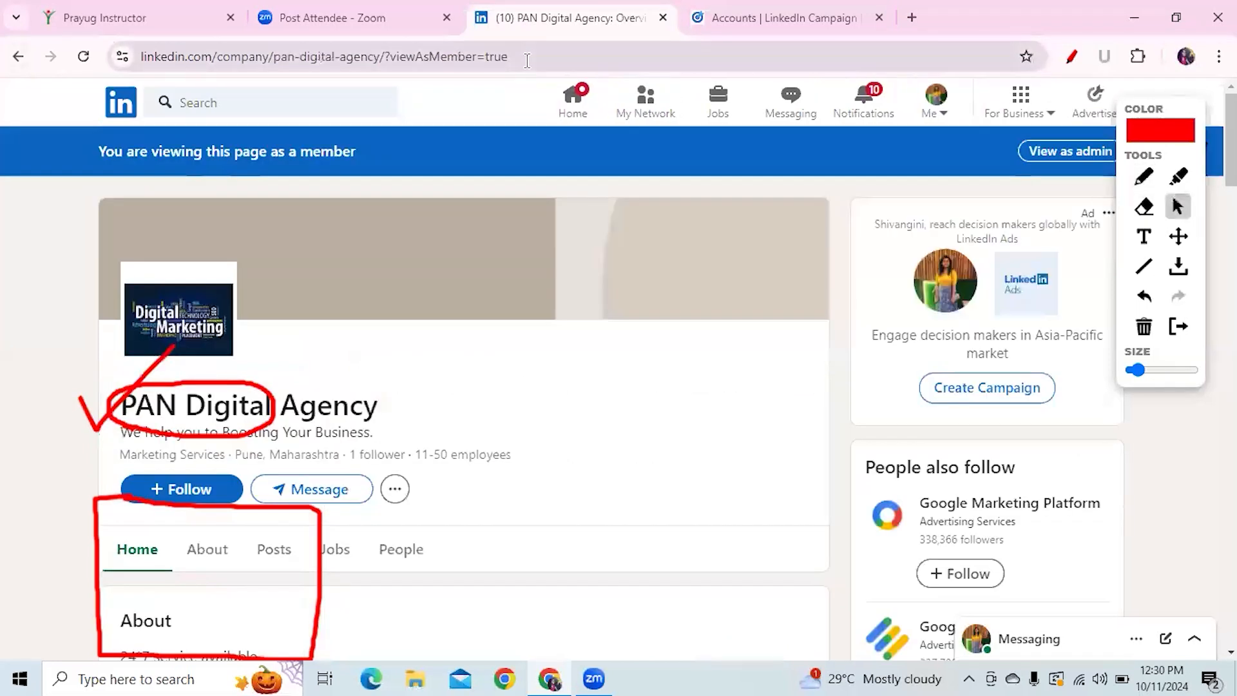
click(527, 61)
key(ctrl+a)
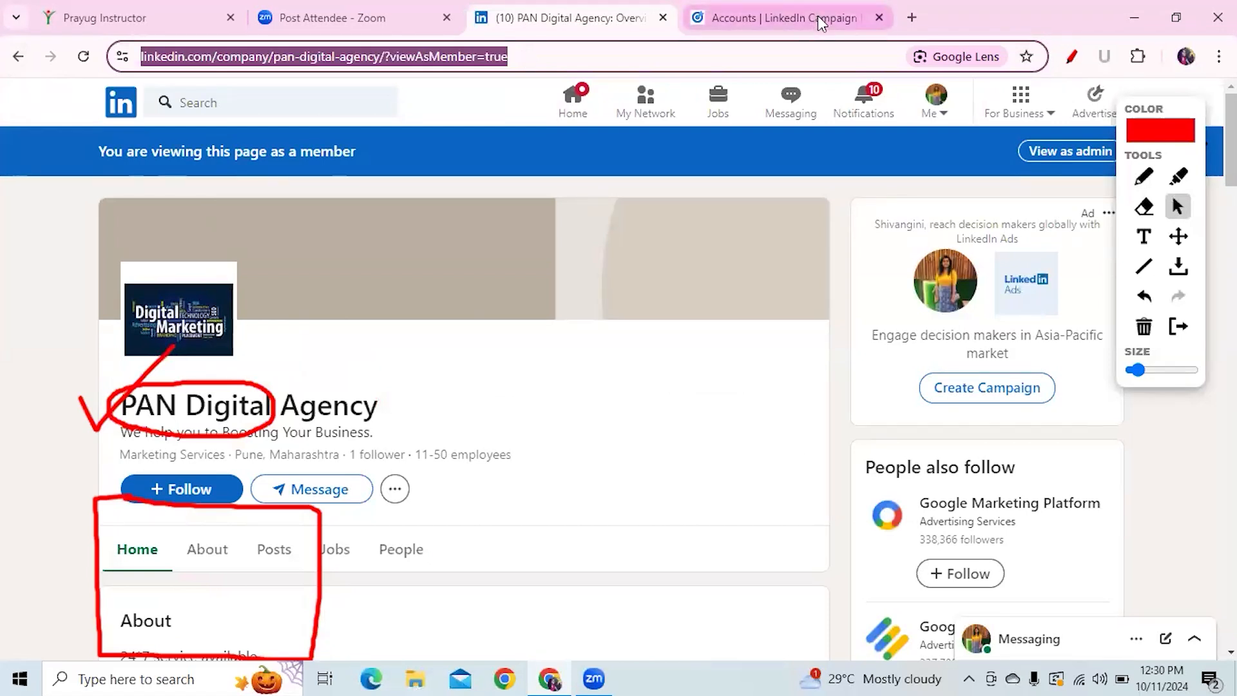
click(988, 125)
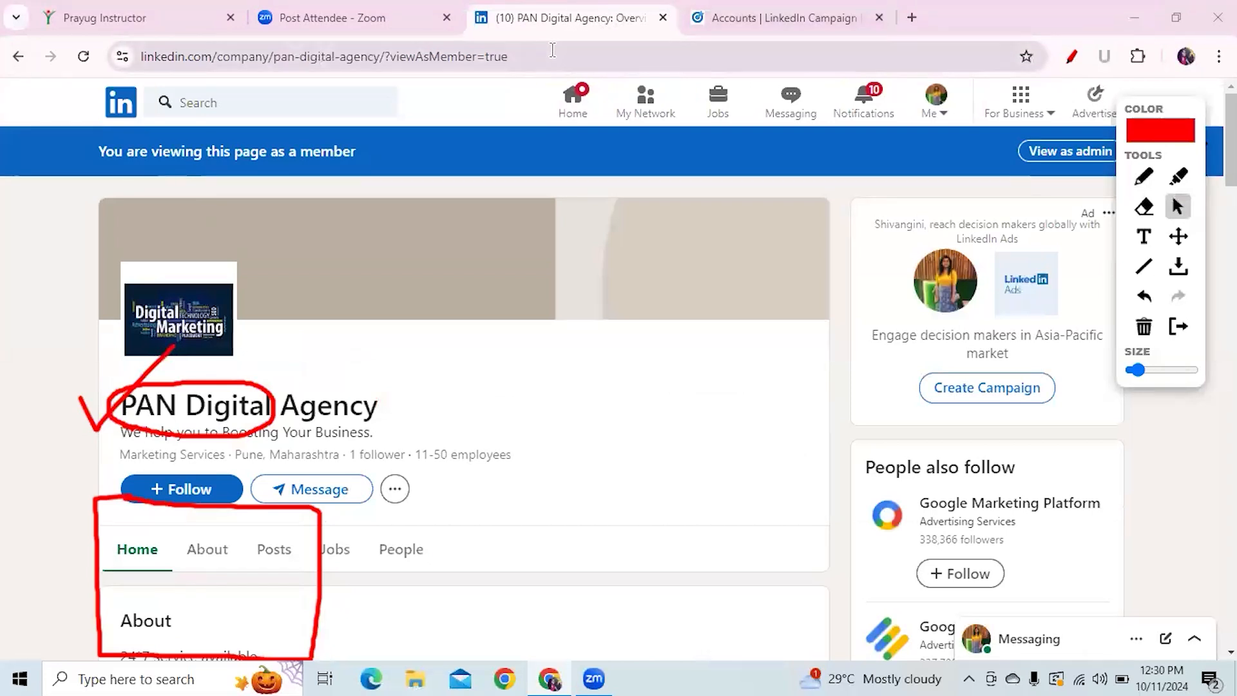
Step: Return to the LinkedIn feed and clear all red annotations
click(15, 56)
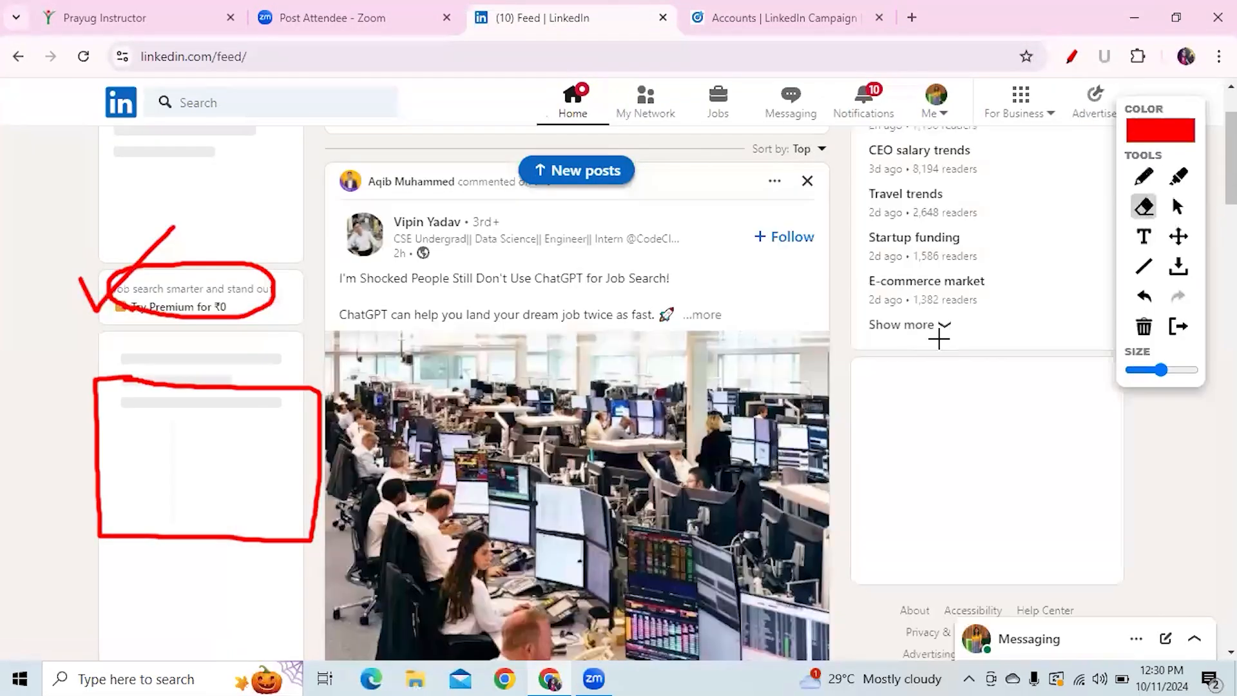
click(1144, 329)
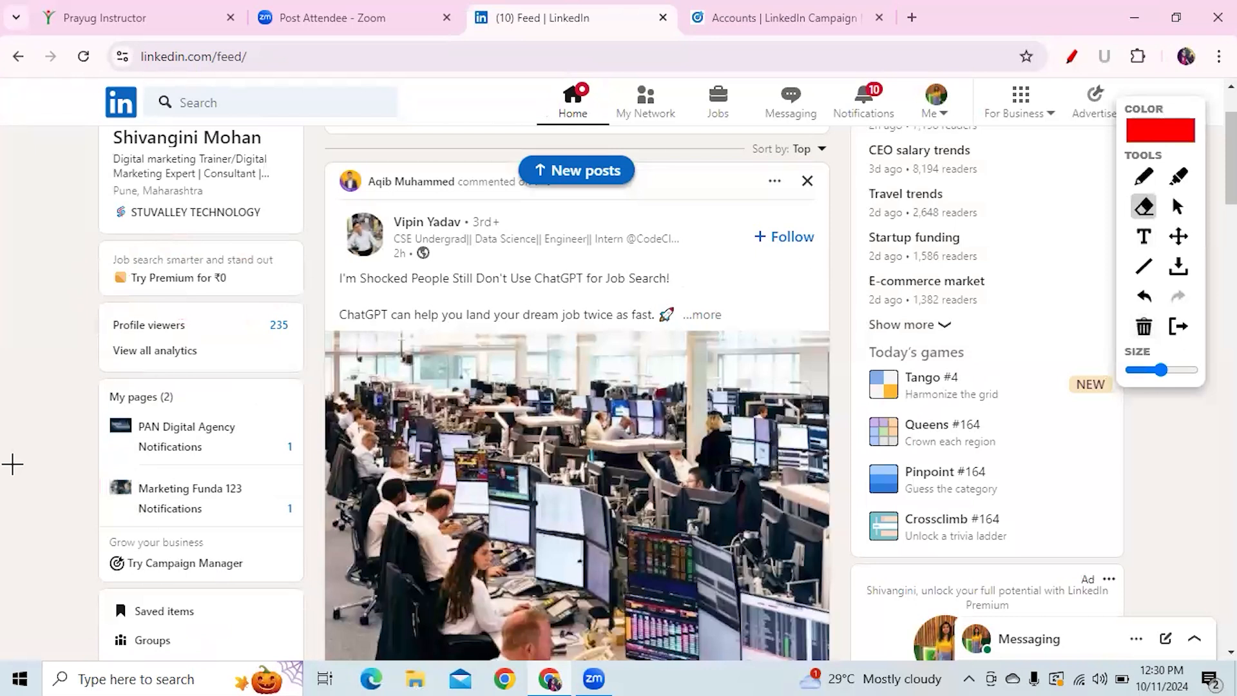
click(1178, 206)
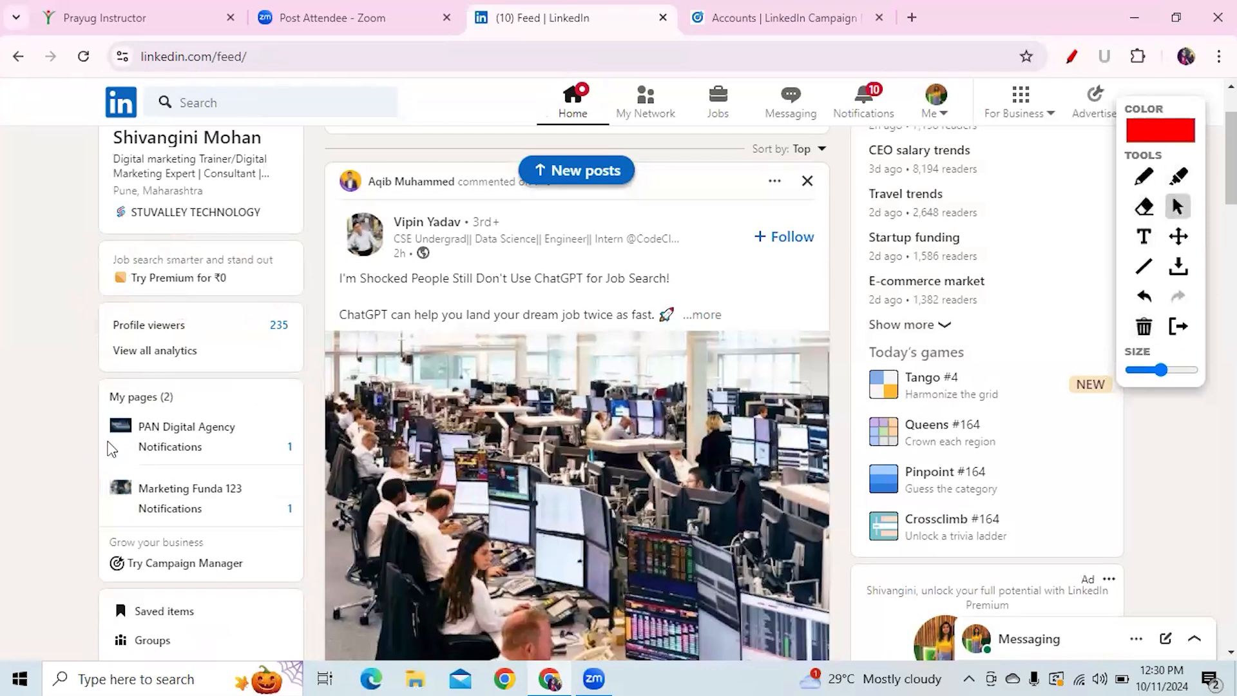
Step: Reopen the PAN Digital Agency admin dashboard from My pages and highlight its admin URL
click(169, 428)
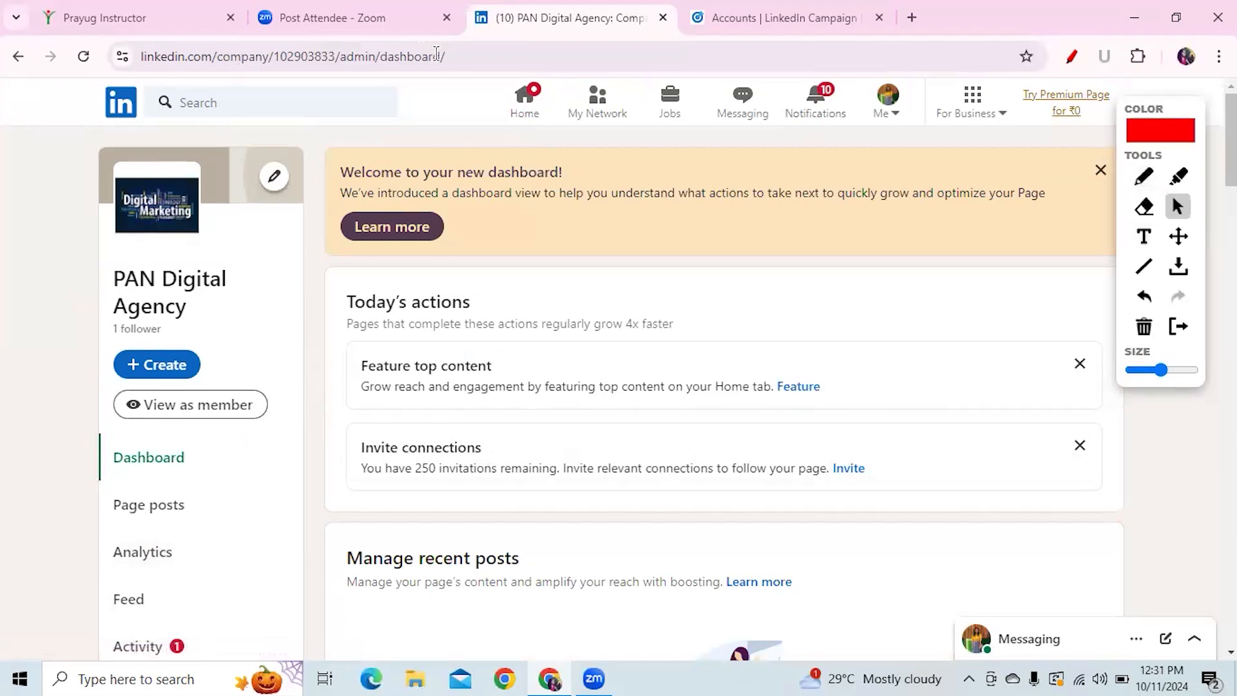
drag(448, 56, 143, 58)
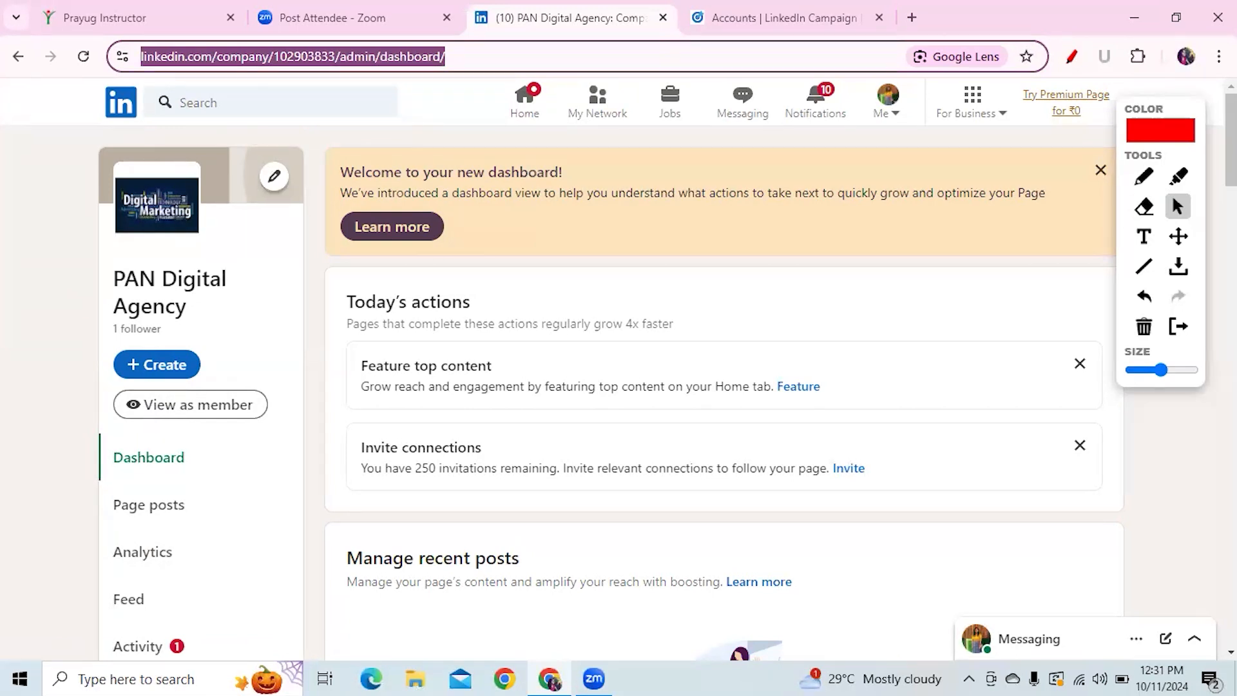
Step: Underline View as member in red, write a letter A beside it, and erase the annotations
click(1139, 182)
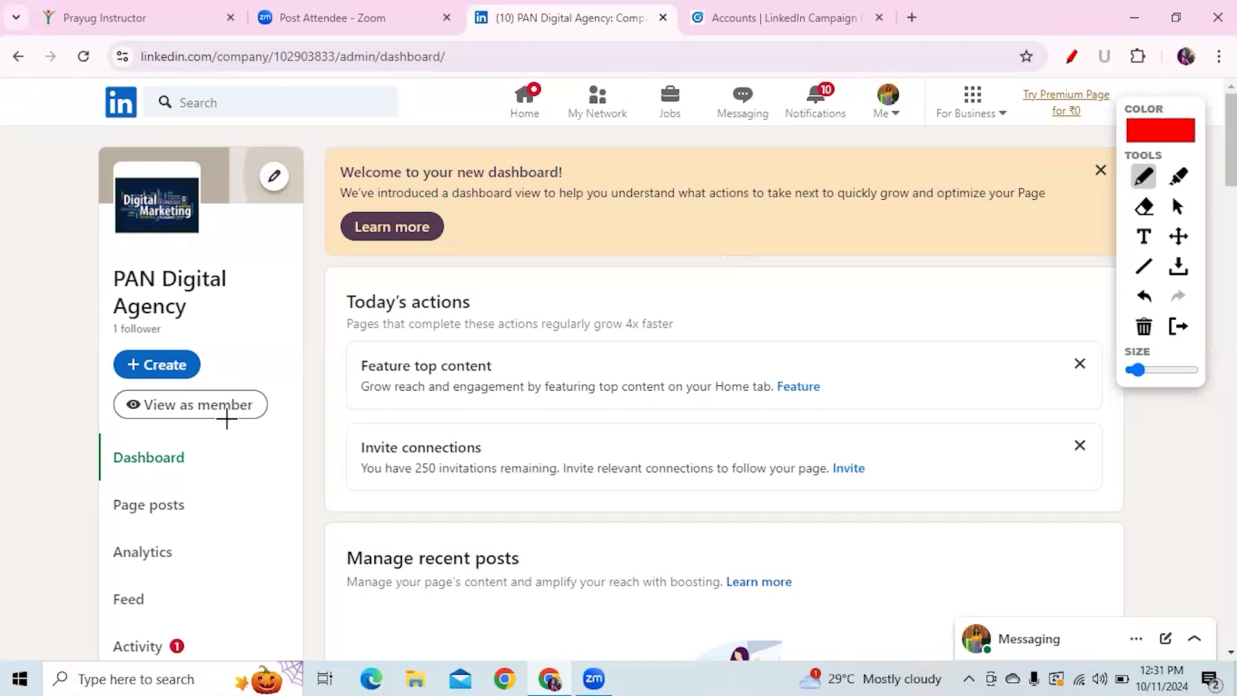
click(167, 418)
drag(212, 419, 260, 413)
mouse_move(61, 385)
mouse_down()
mouse_move(62, 451)
mouse_move(97, 435)
mouse_move(97, 400)
mouse_up()
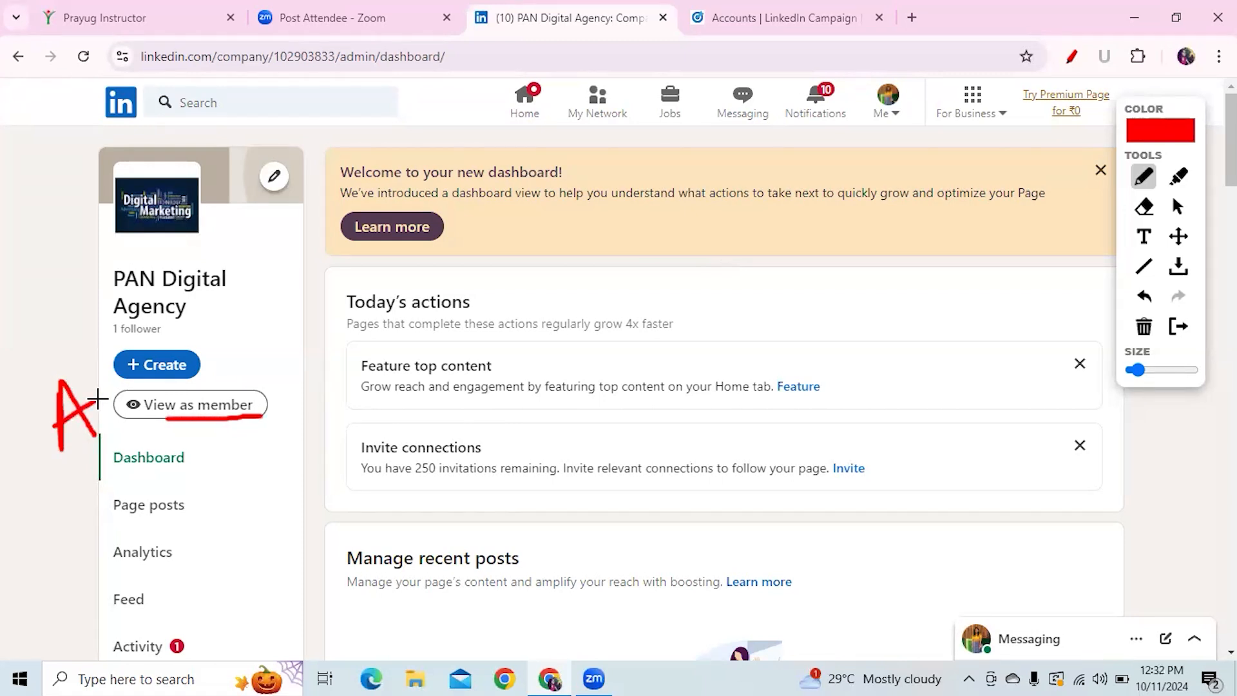
click(1144, 327)
Step: Return to the ad account form in Campaign Manager and agree to the LinkedIn Ads Agreement and Advertising Guidelines
click(753, 11)
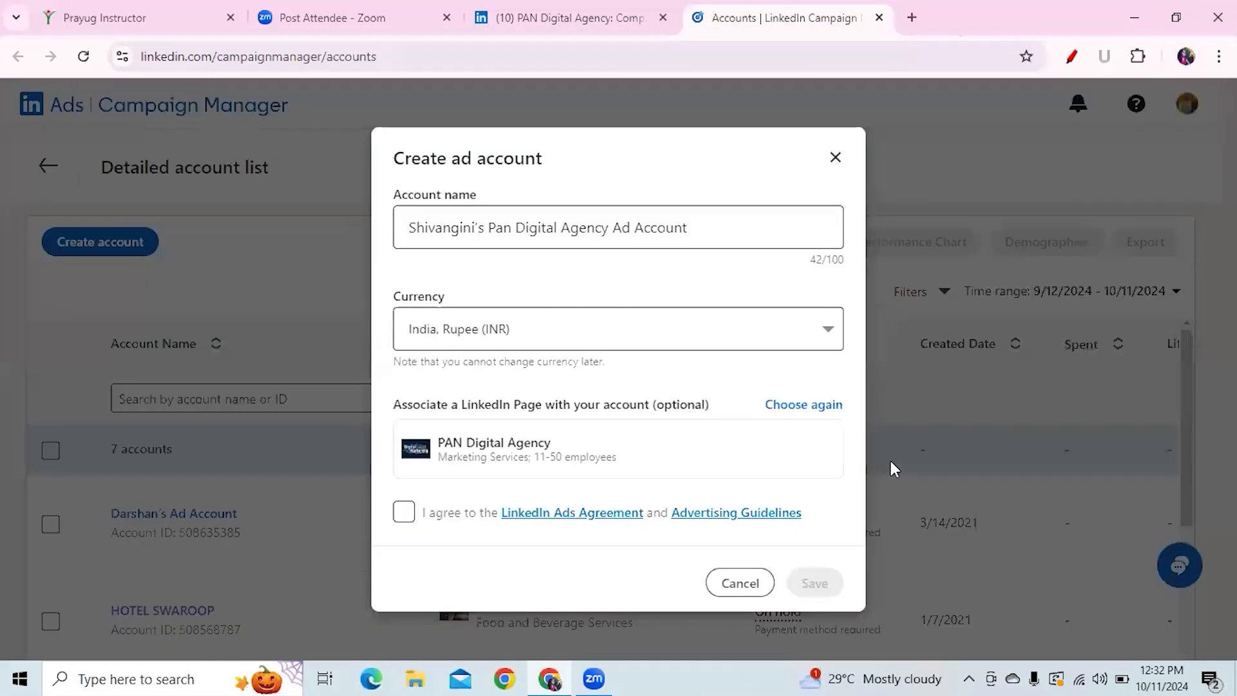
click(404, 512)
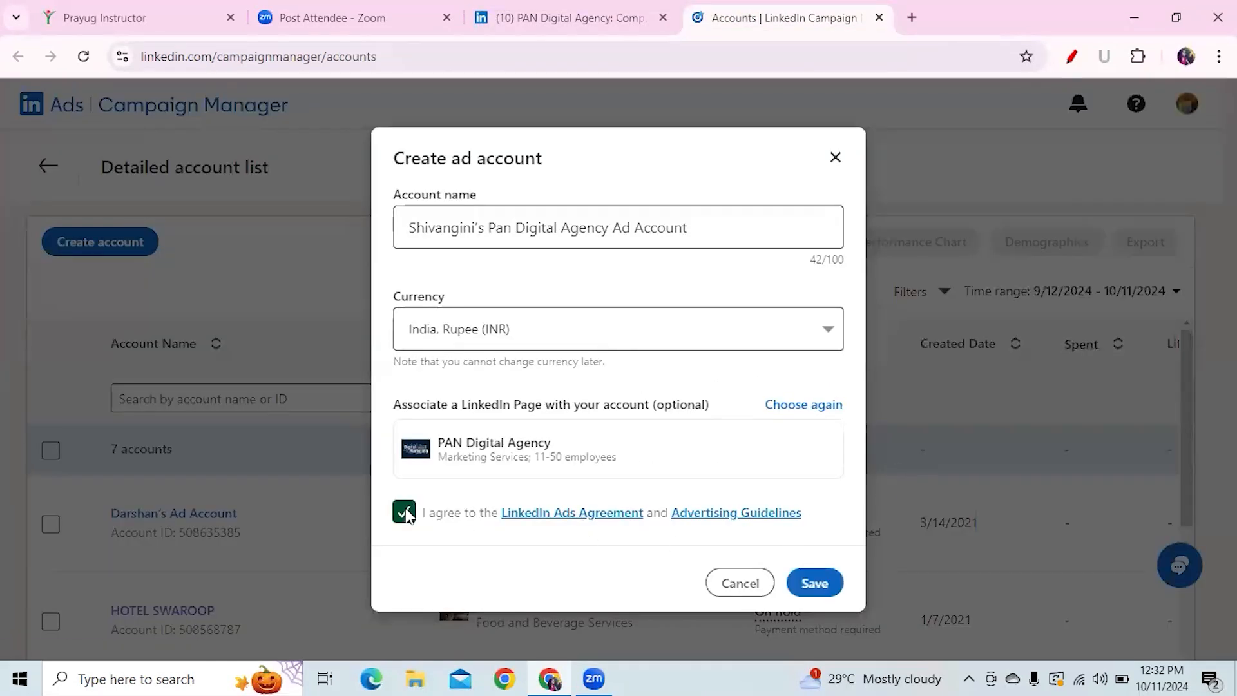
Step: Save the new ad account and dismiss the tip about account level tracking parameters
click(810, 583)
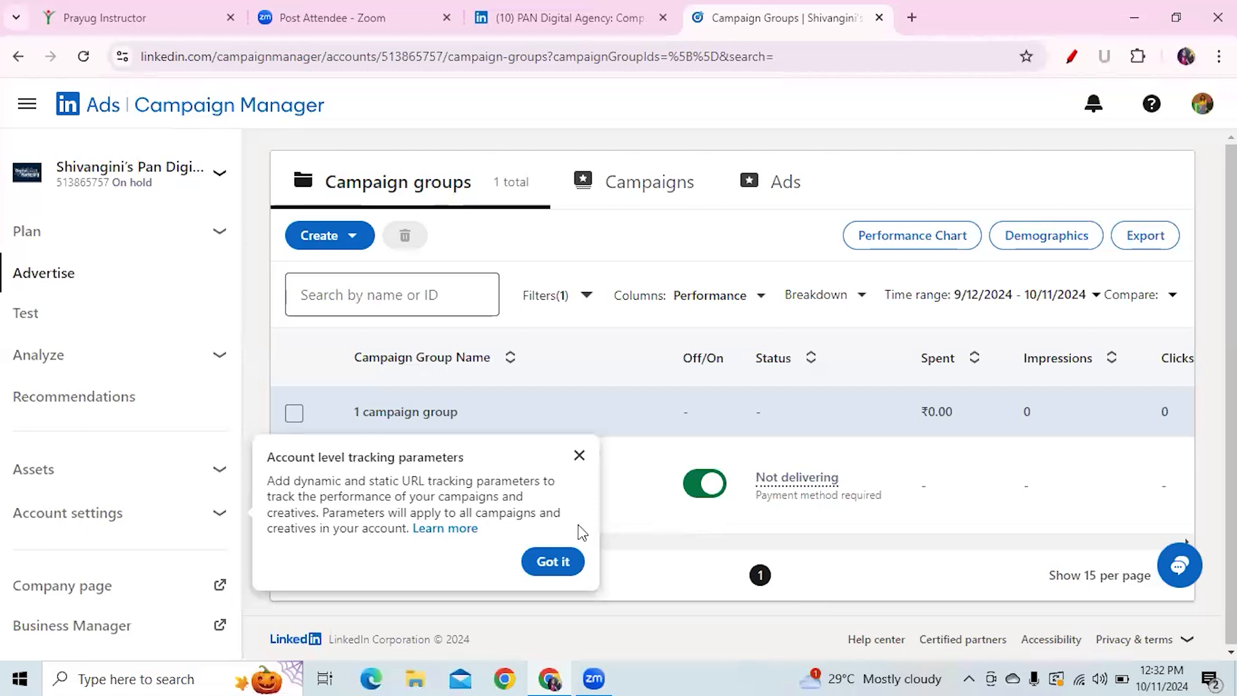
click(578, 456)
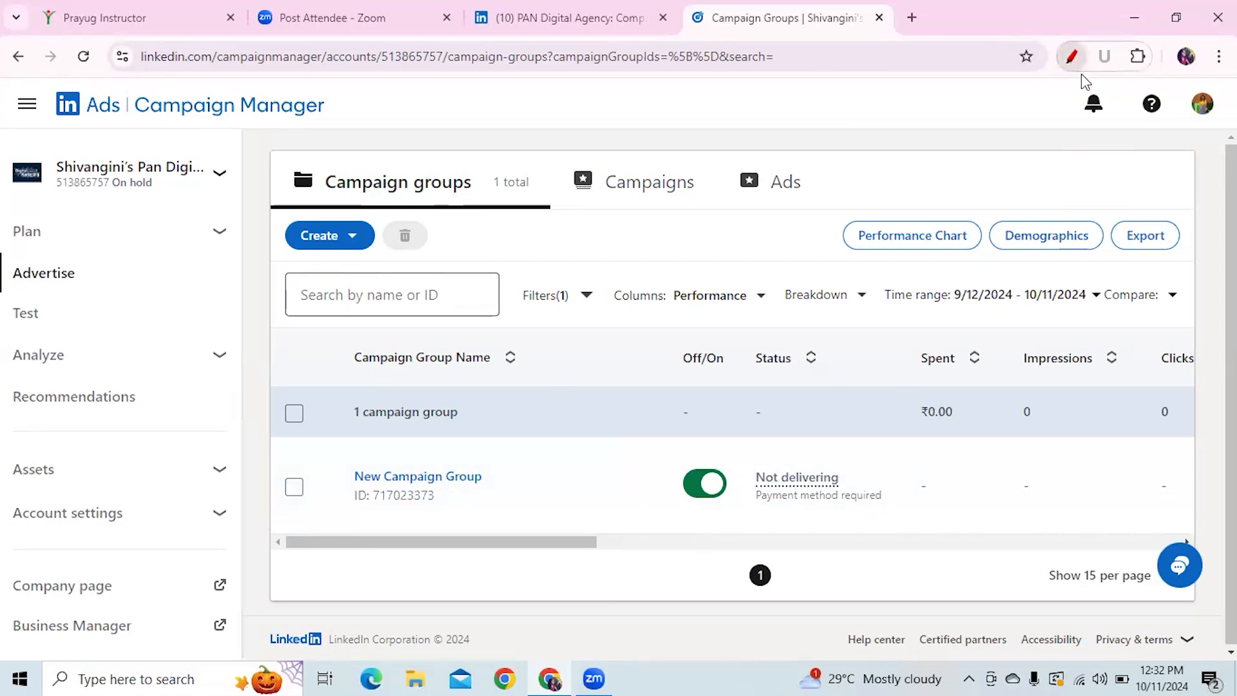
Step: Draw a red box around the Create button above the campaign groups list
click(1072, 56)
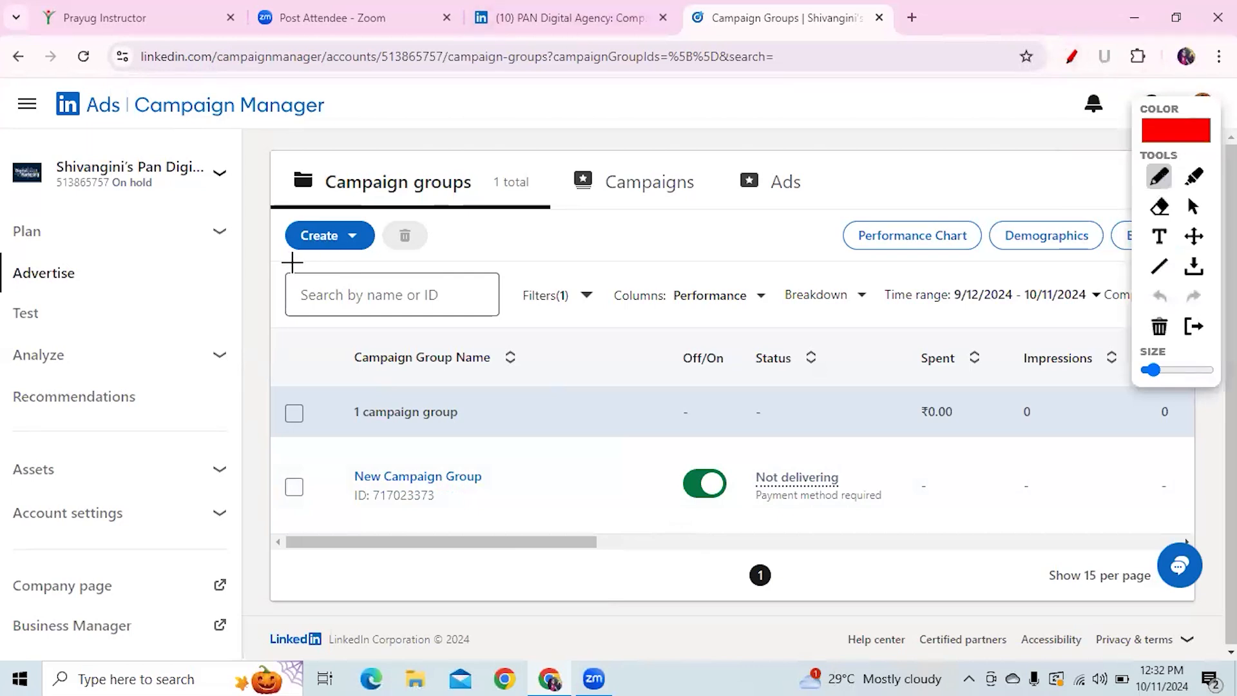
mouse_move(292, 263)
mouse_down()
mouse_move(358, 261)
mouse_move(385, 243)
mouse_move(384, 210)
mouse_move(283, 210)
mouse_move(281, 263)
mouse_move(299, 263)
mouse_up()
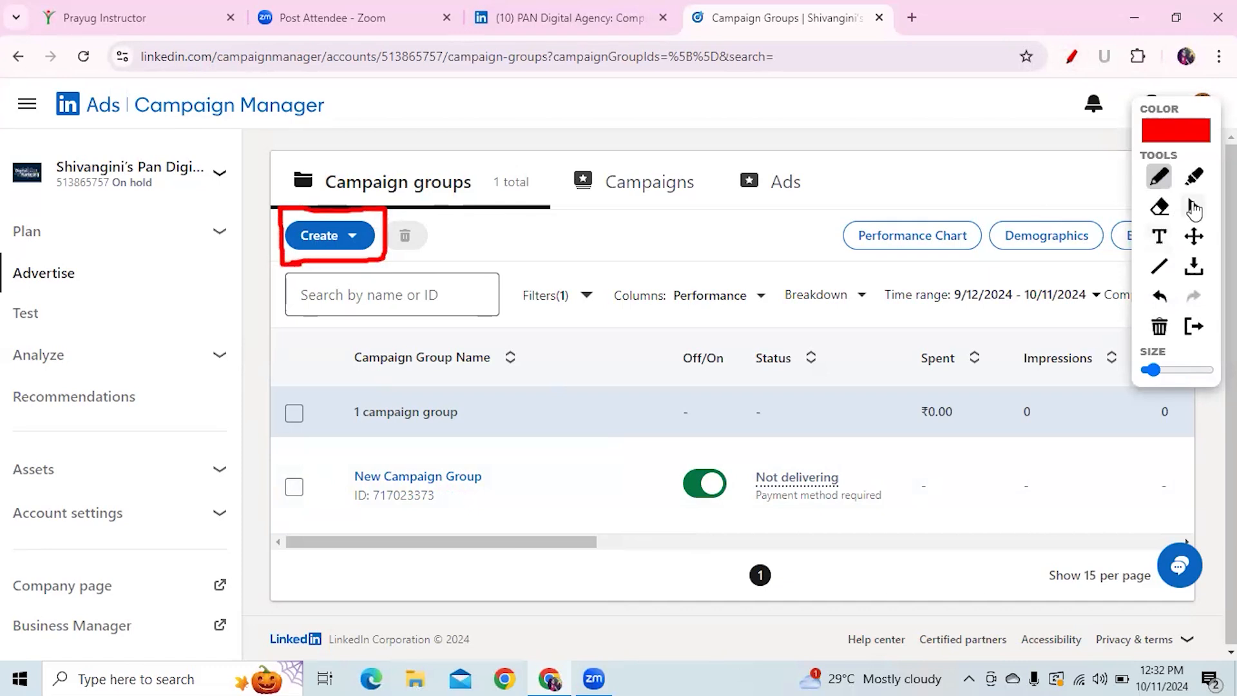
click(1194, 207)
Step: View the blank Create Campaign Group form and return to the campaign groups list
click(324, 240)
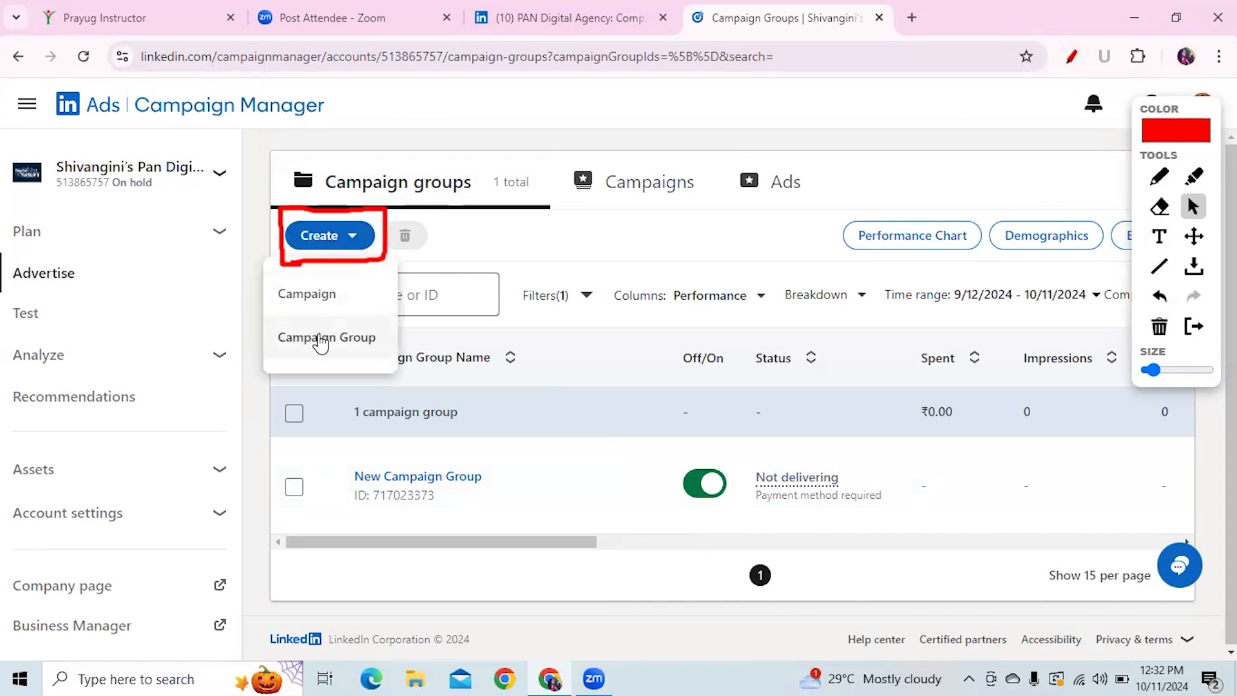
click(327, 345)
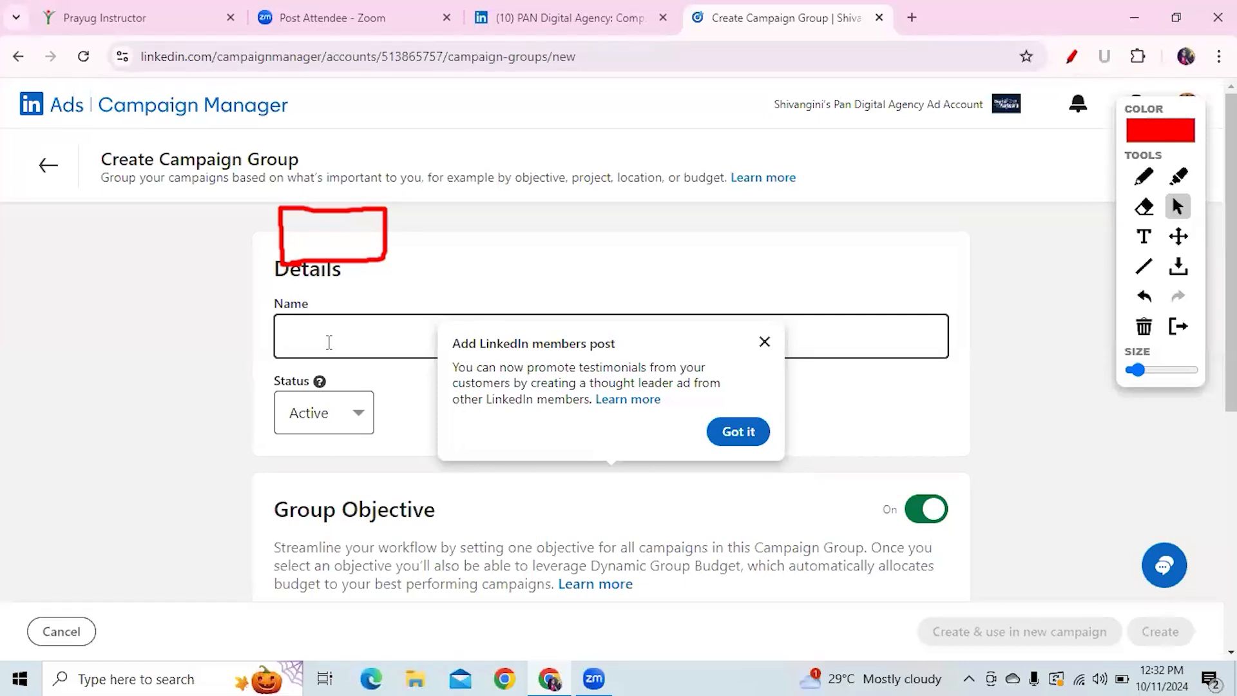
click(46, 168)
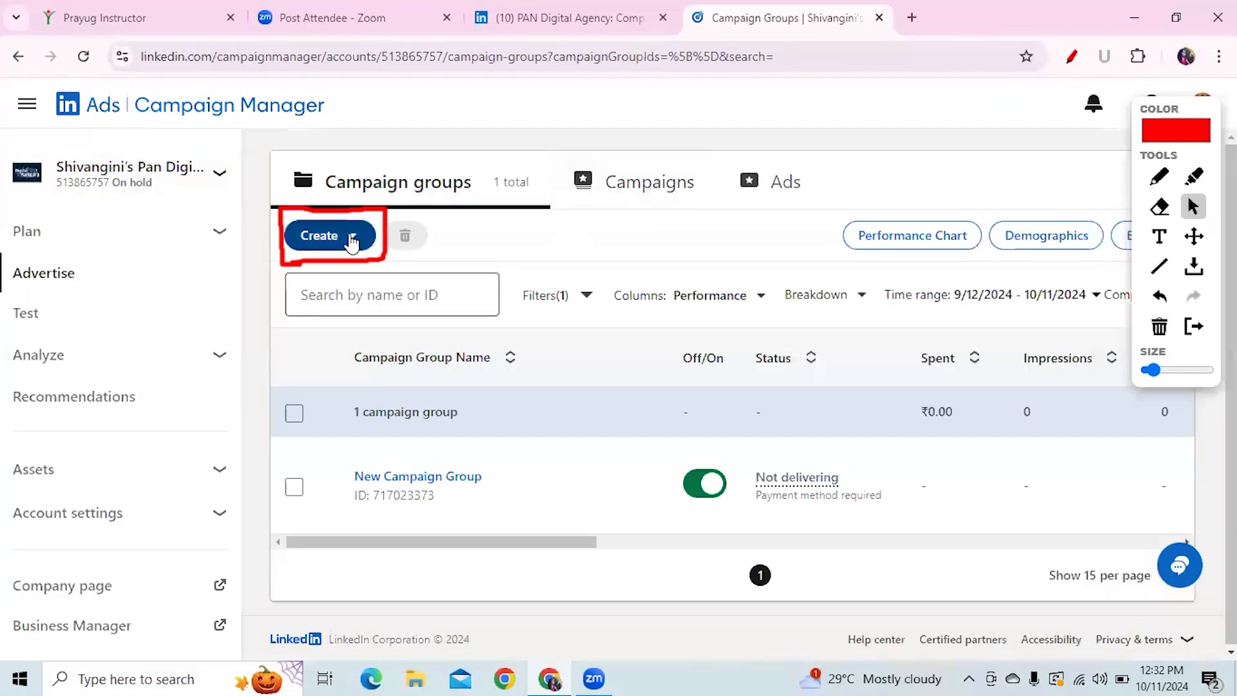
Step: Clear the red annotation and start creating a new campaign
click(351, 238)
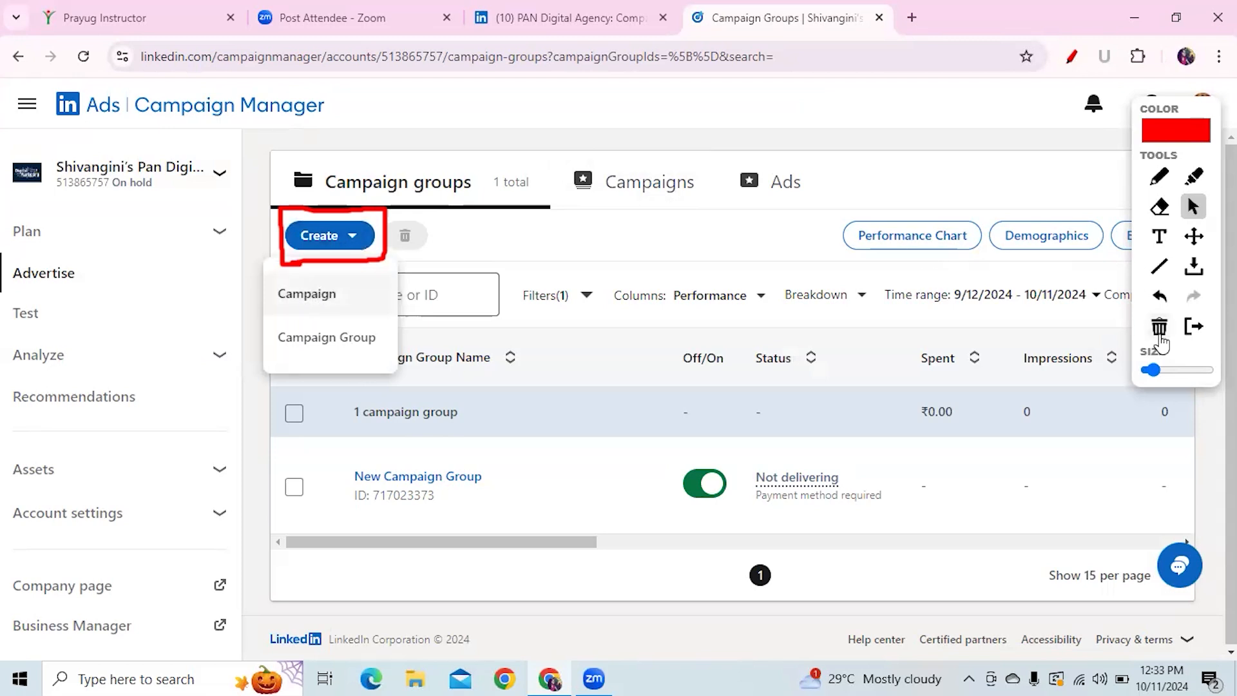
click(1159, 326)
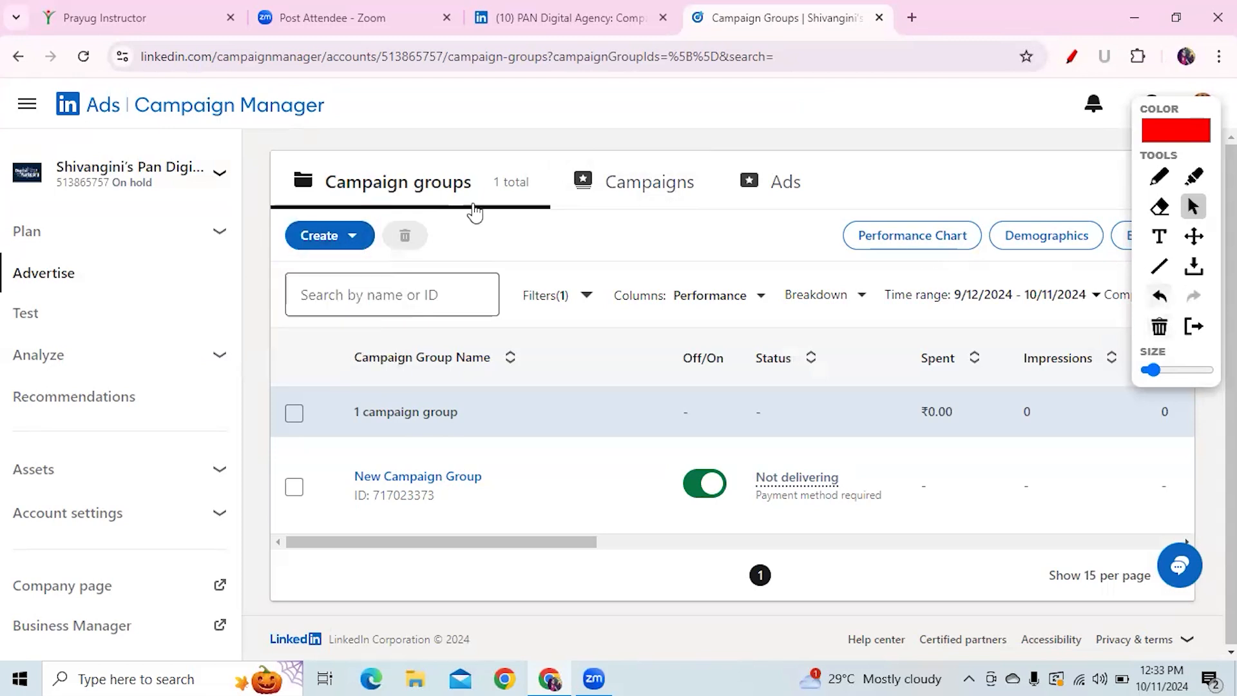
click(343, 240)
click(313, 298)
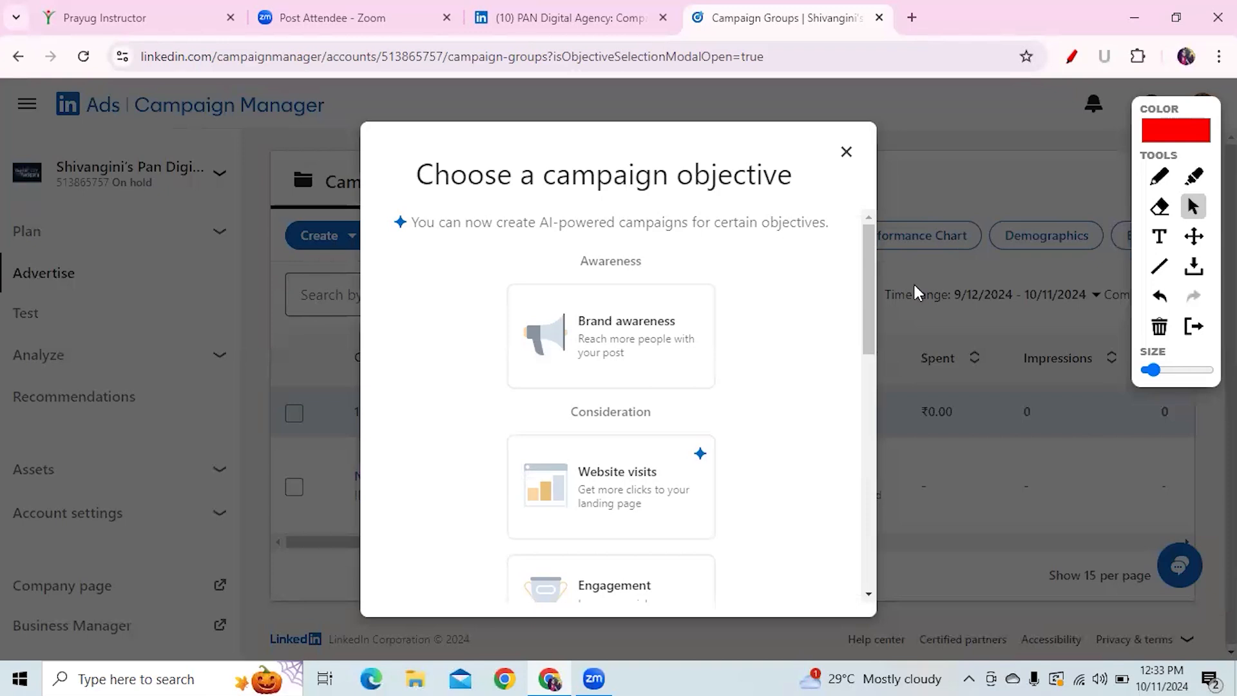
Step: Review the campaign objectives, choose Website visits, and build the campaign with the Classic option
scroll(871, 317, down, 5)
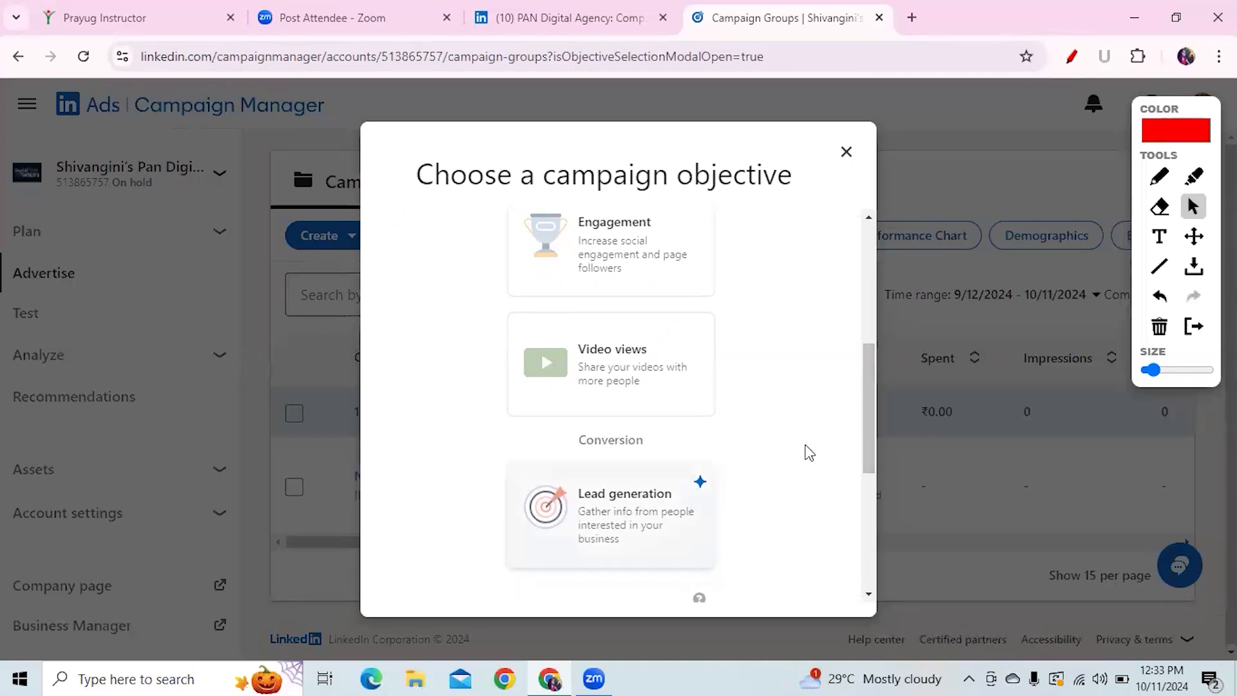
drag(870, 420, 862, 356)
scroll(621, 436, up, 1)
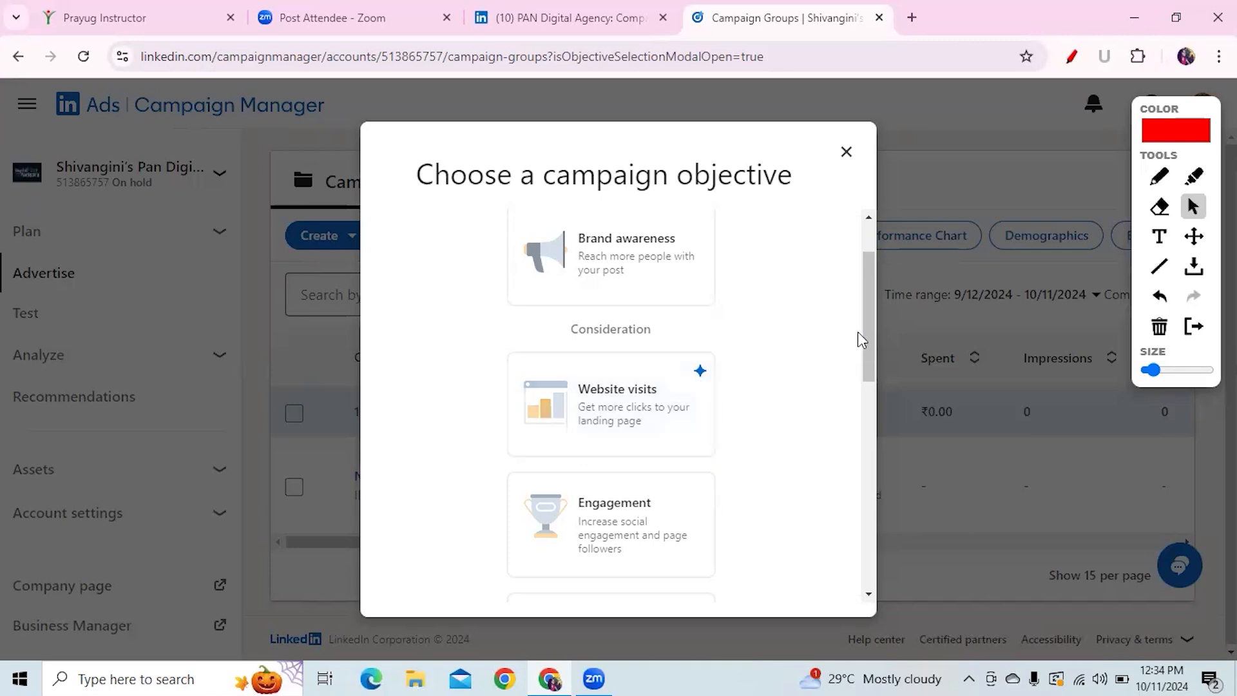
drag(866, 345, 868, 387)
scroll(864, 361, up, 5)
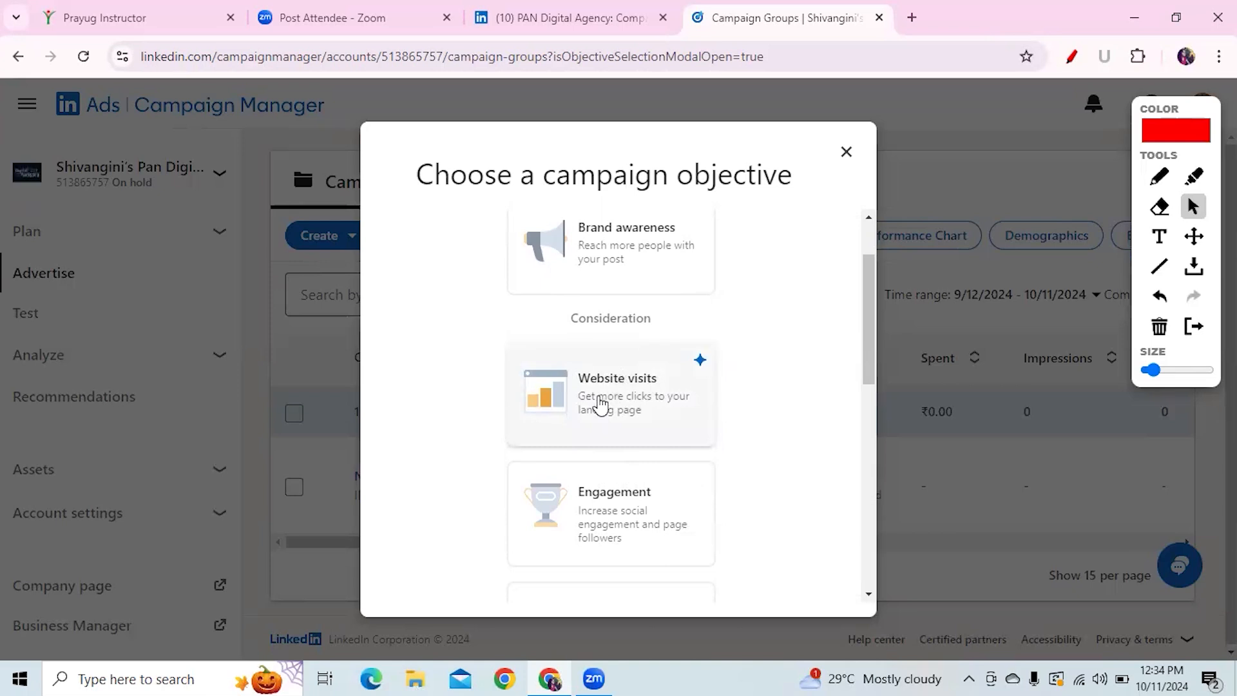
click(601, 404)
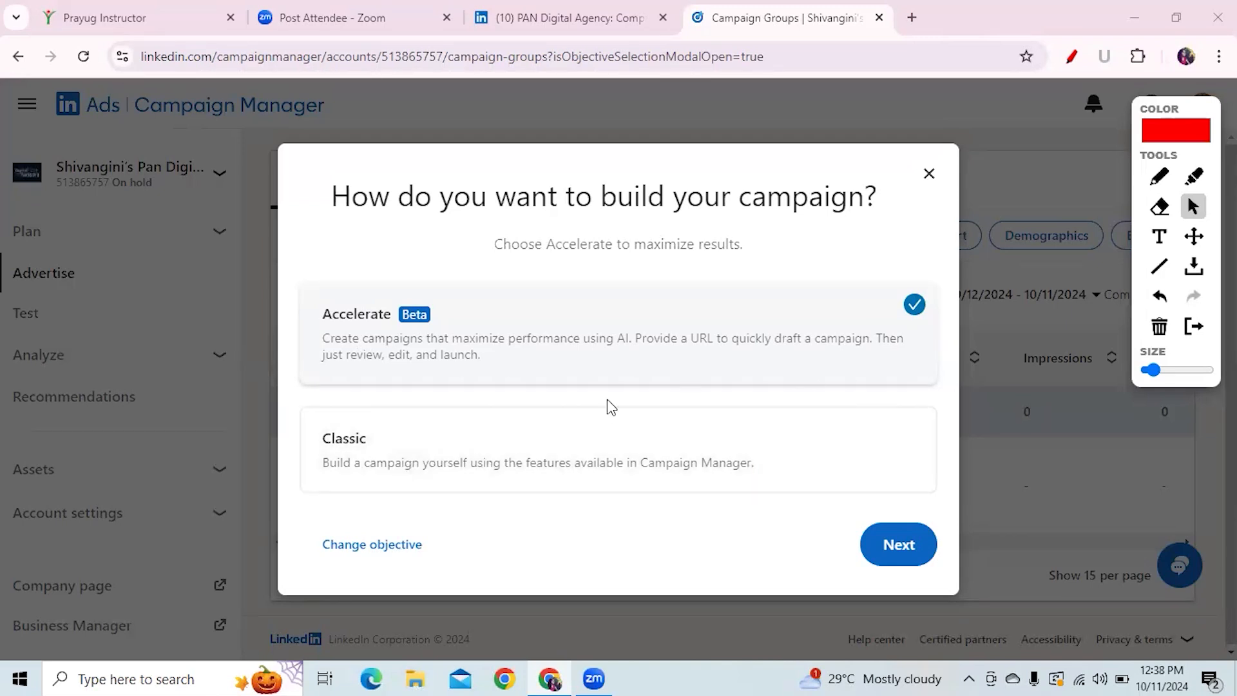
click(409, 458)
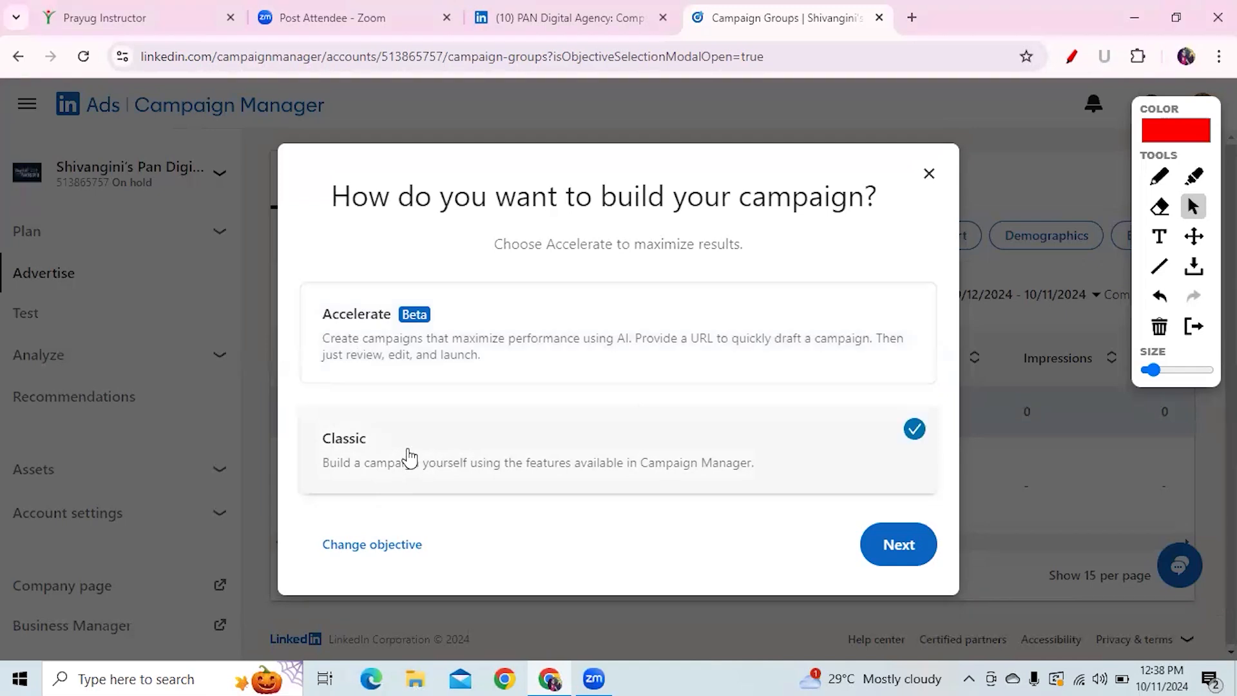
click(897, 558)
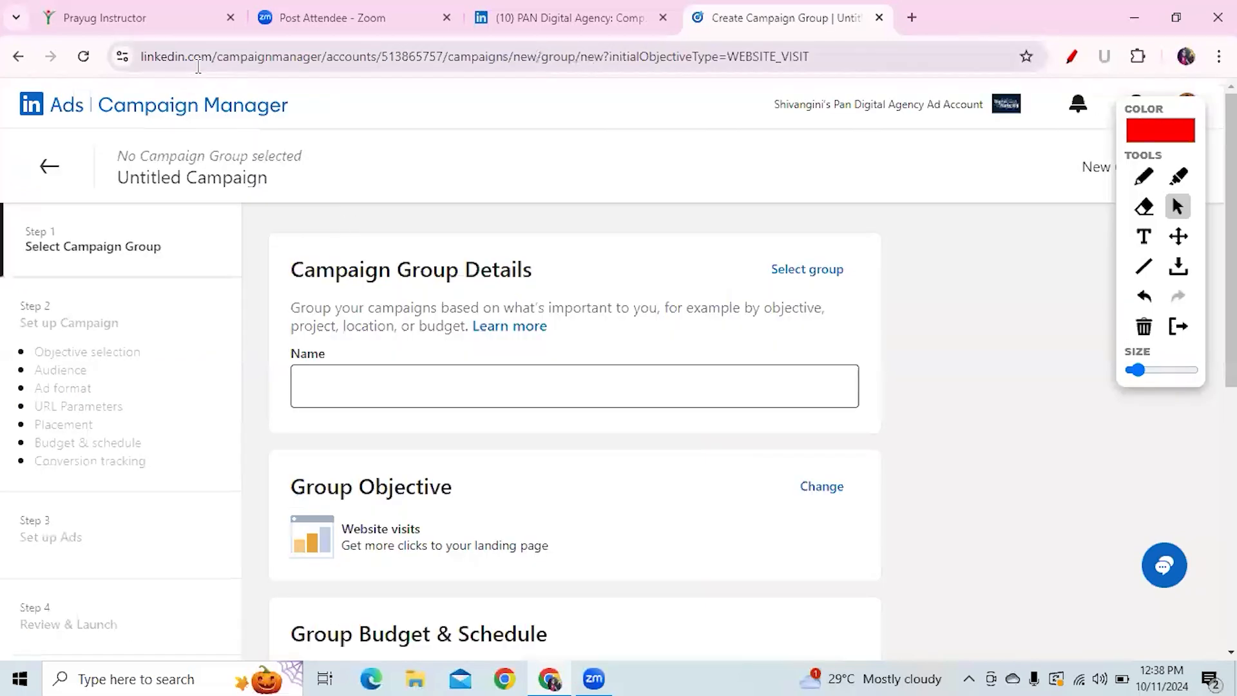
Step: Open the stuintern.com website in a new browser tab
click(341, 386)
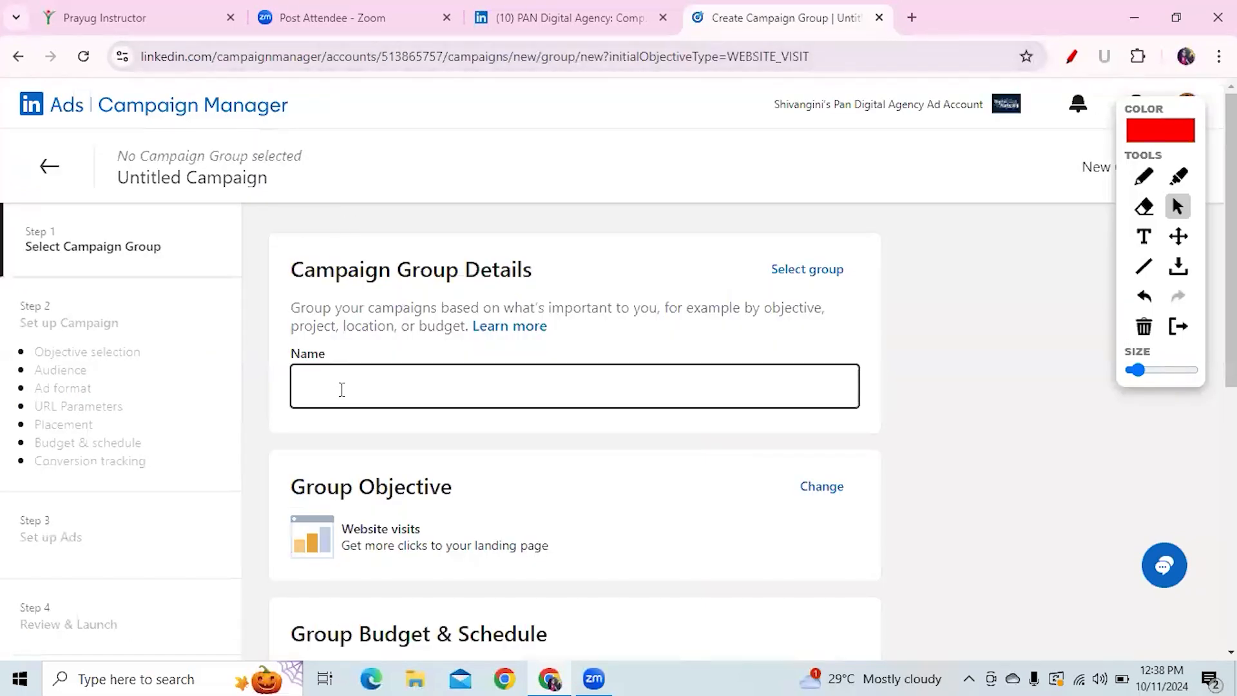
click(912, 17)
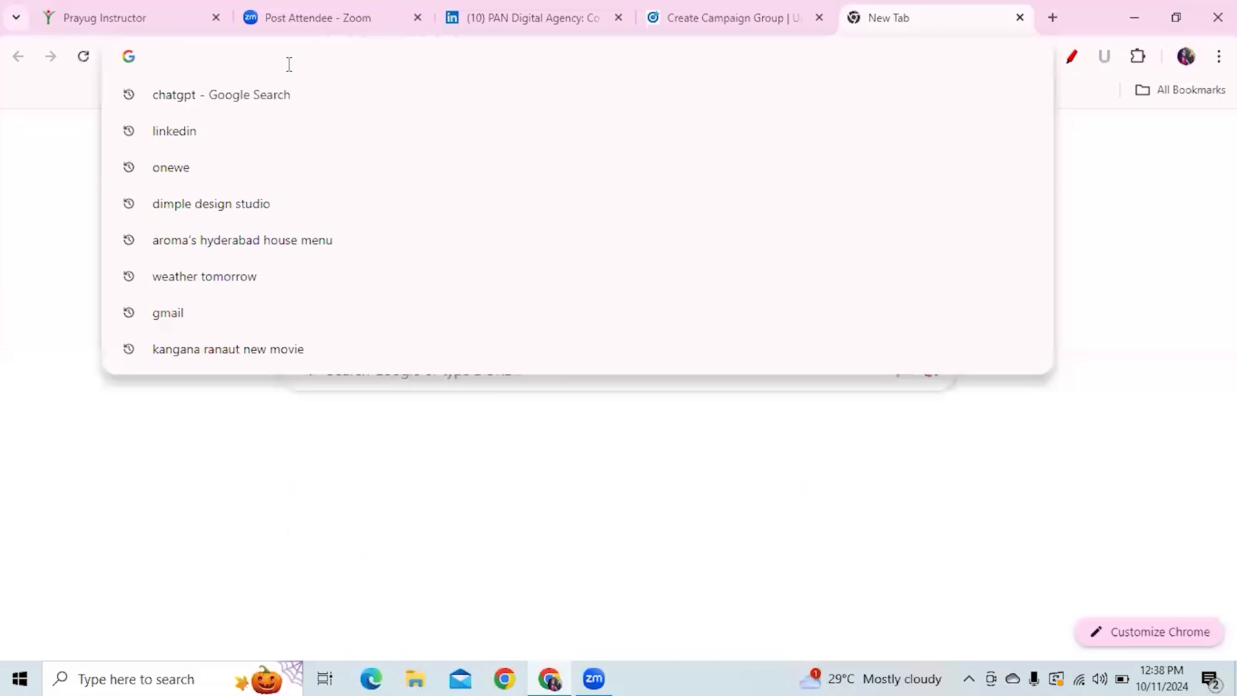
text(stinter)
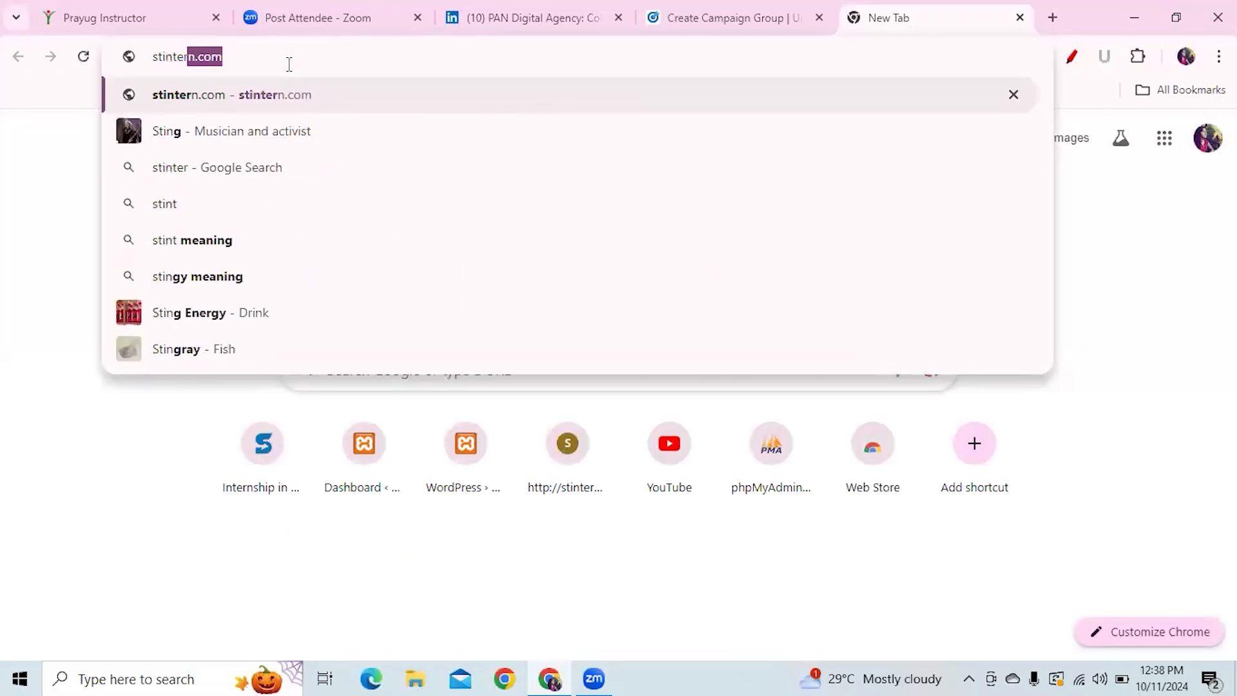
key(Return)
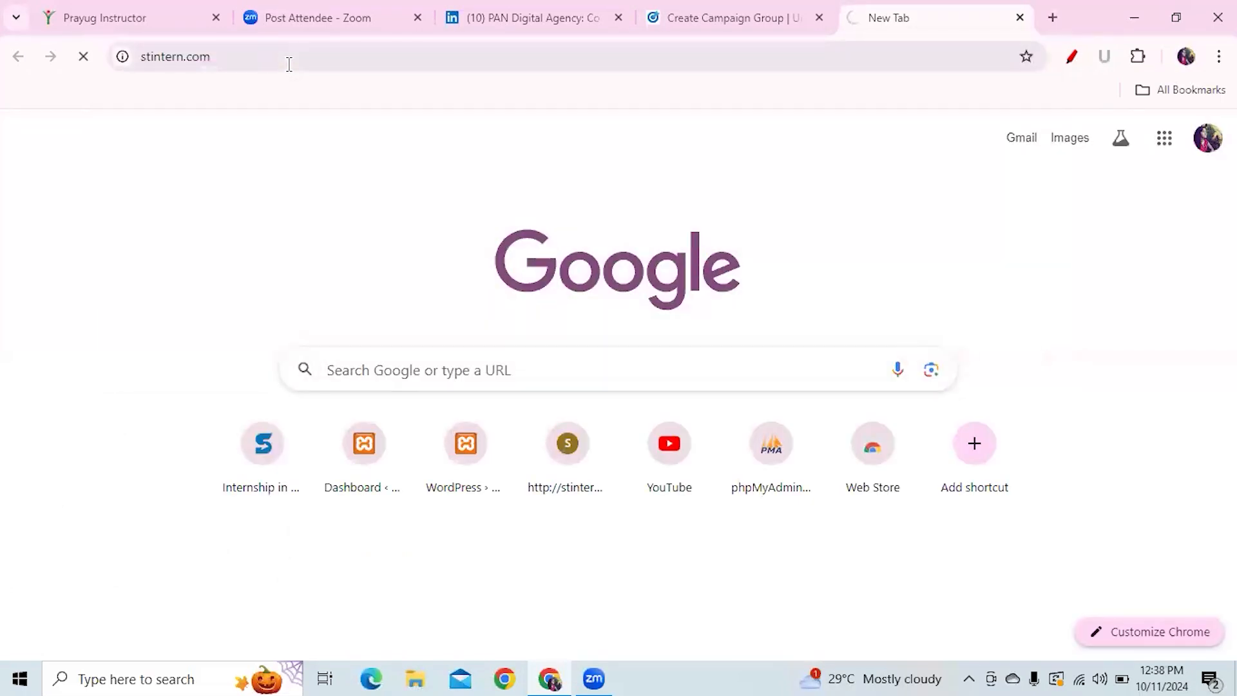
click(157, 61)
text(sti)
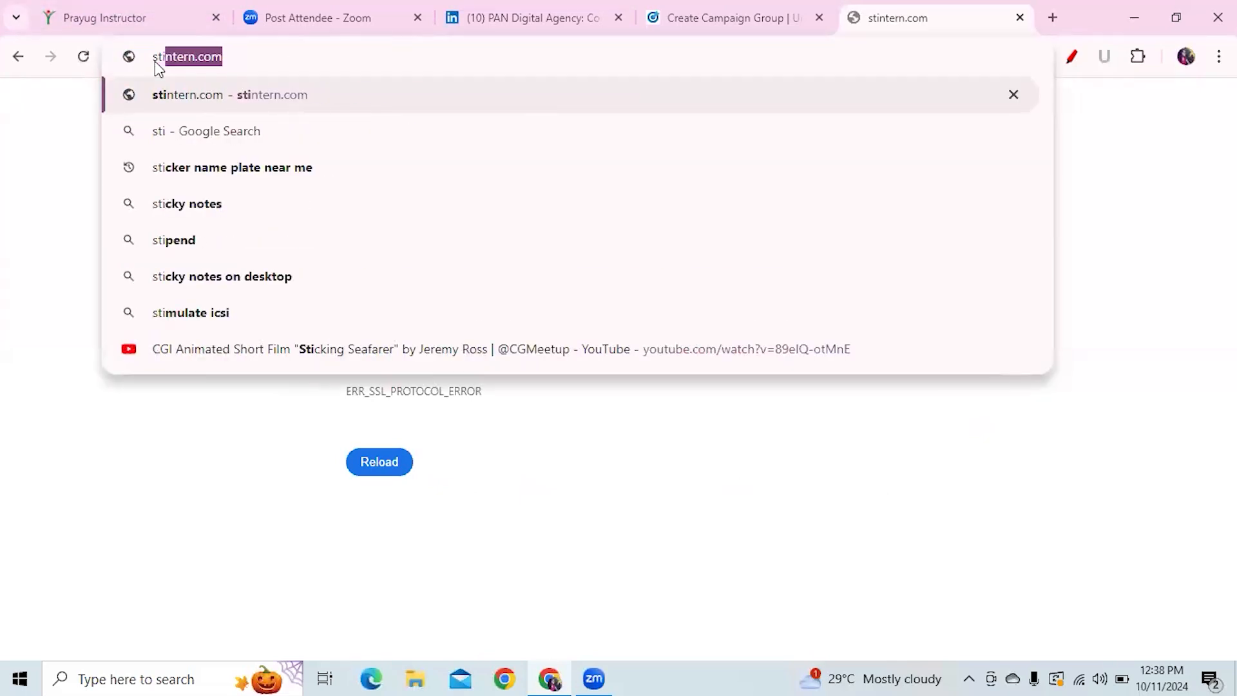
key(BackSpace)
key(BackSpace)
text(u)
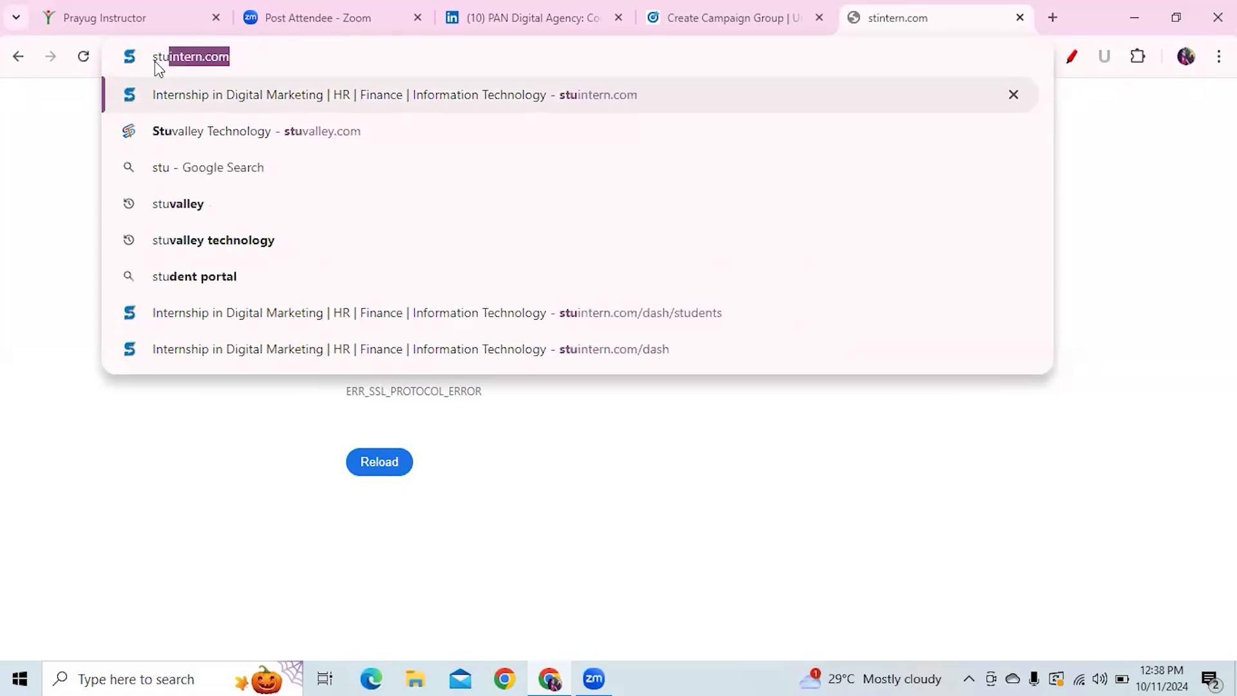
key(Return)
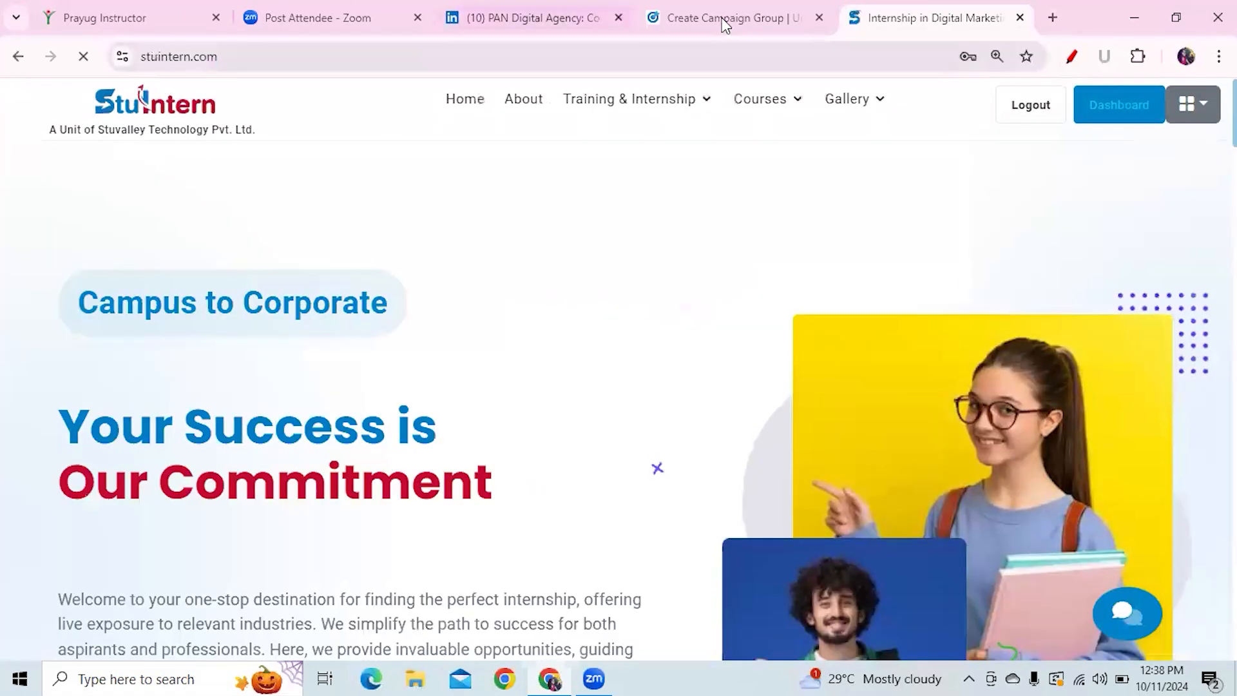
Step: Return to the campaign group form and name the group "Stuintern website visit campaign"
click(721, 18)
click(398, 402)
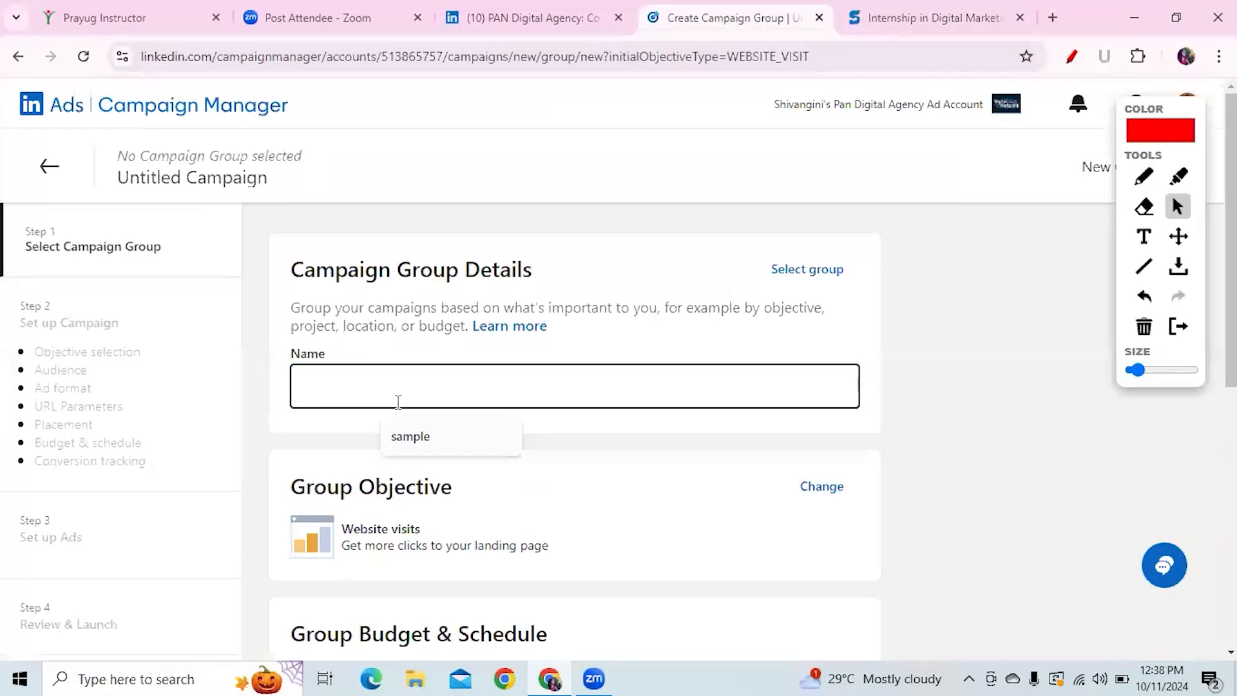
text(Stuintern )
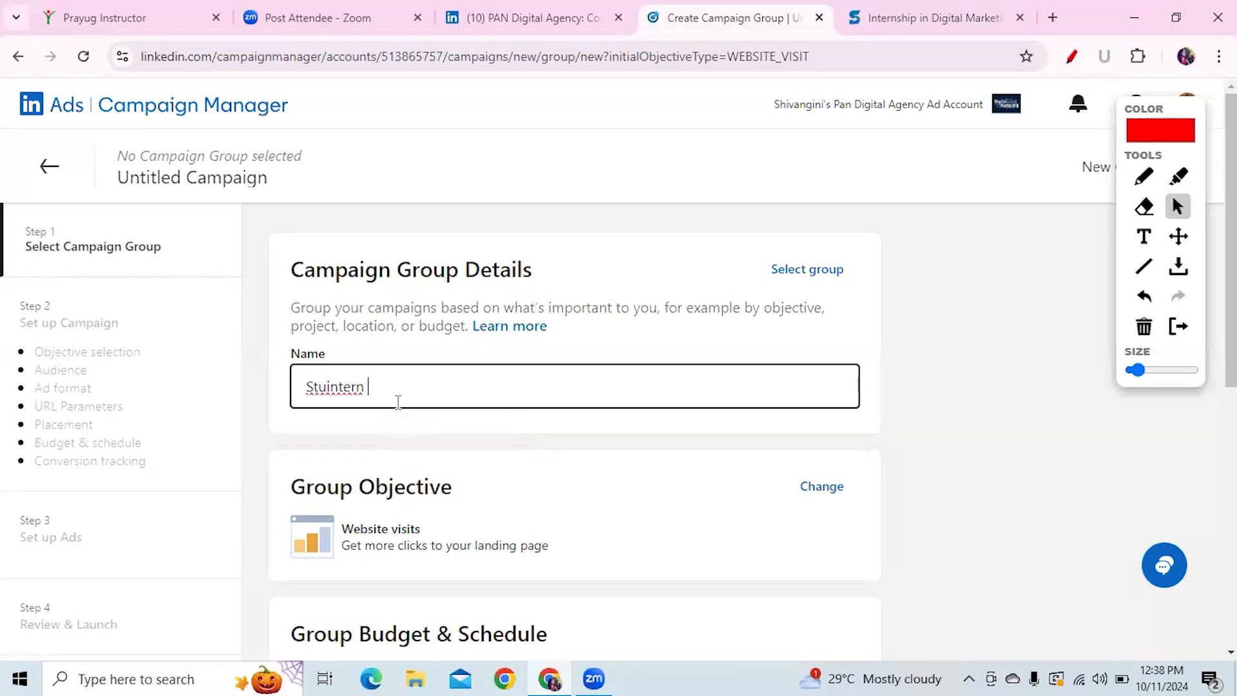
text(website visit campaign)
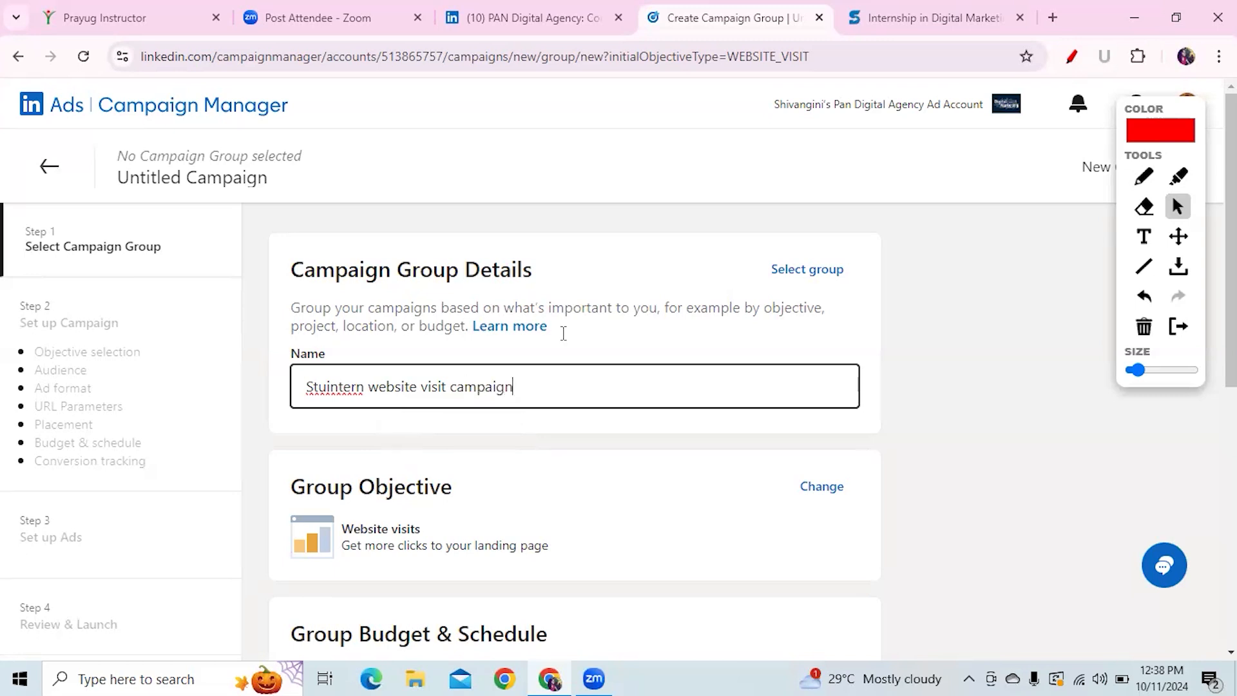
Step: Mark Campaign Group Details and Group Objective with red ticks and circle the Website visits objective
scroll(618, 369, down, 1)
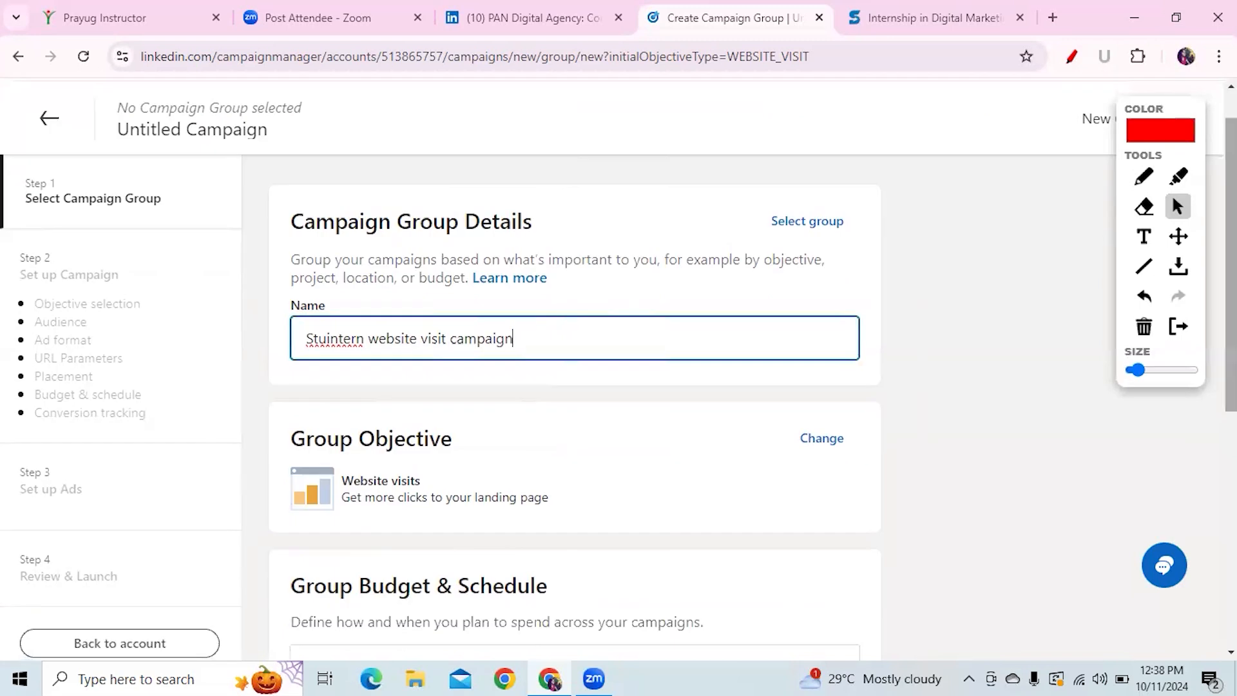
click(1150, 187)
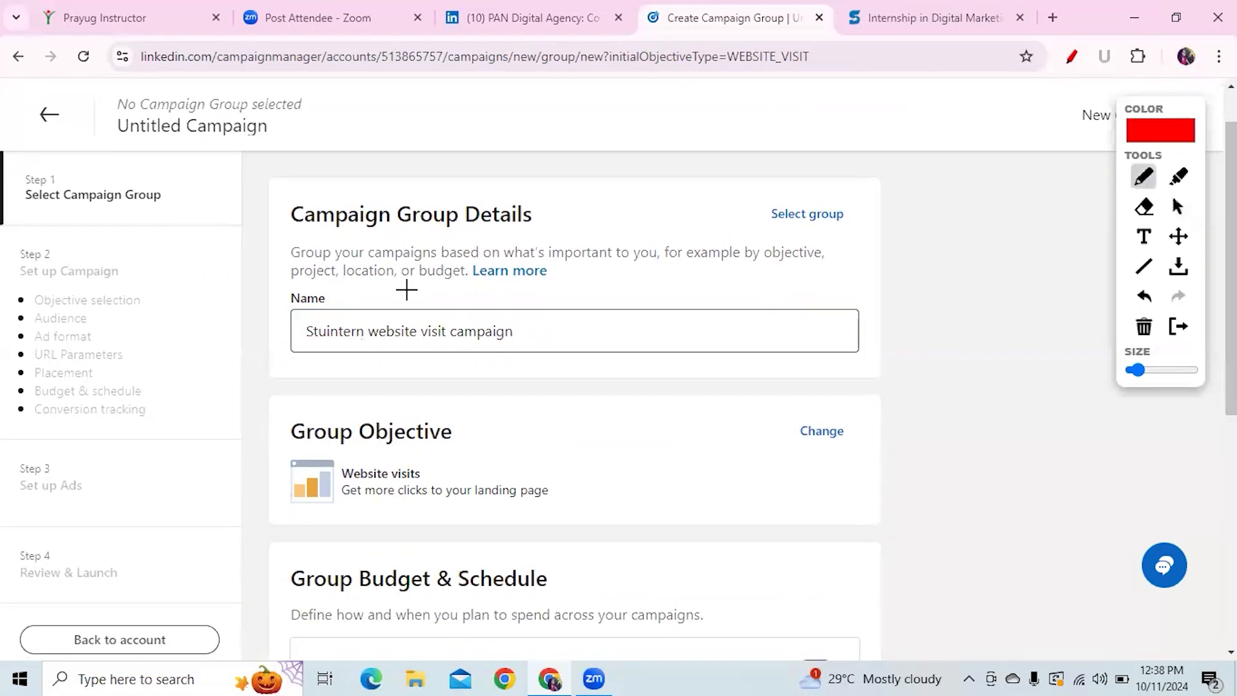
drag(277, 217, 335, 197)
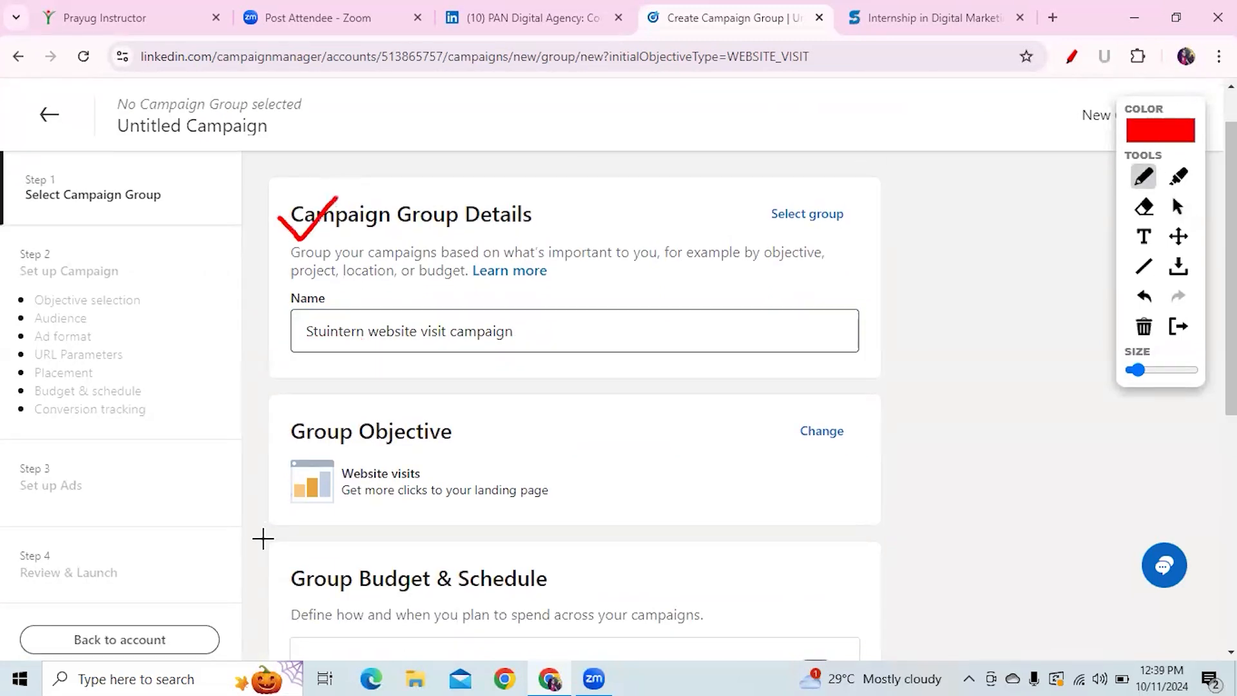
drag(270, 443, 355, 384)
mouse_move(353, 512)
mouse_down()
mouse_move(560, 494)
mouse_move(390, 453)
mouse_move(320, 484)
mouse_move(375, 514)
mouse_up()
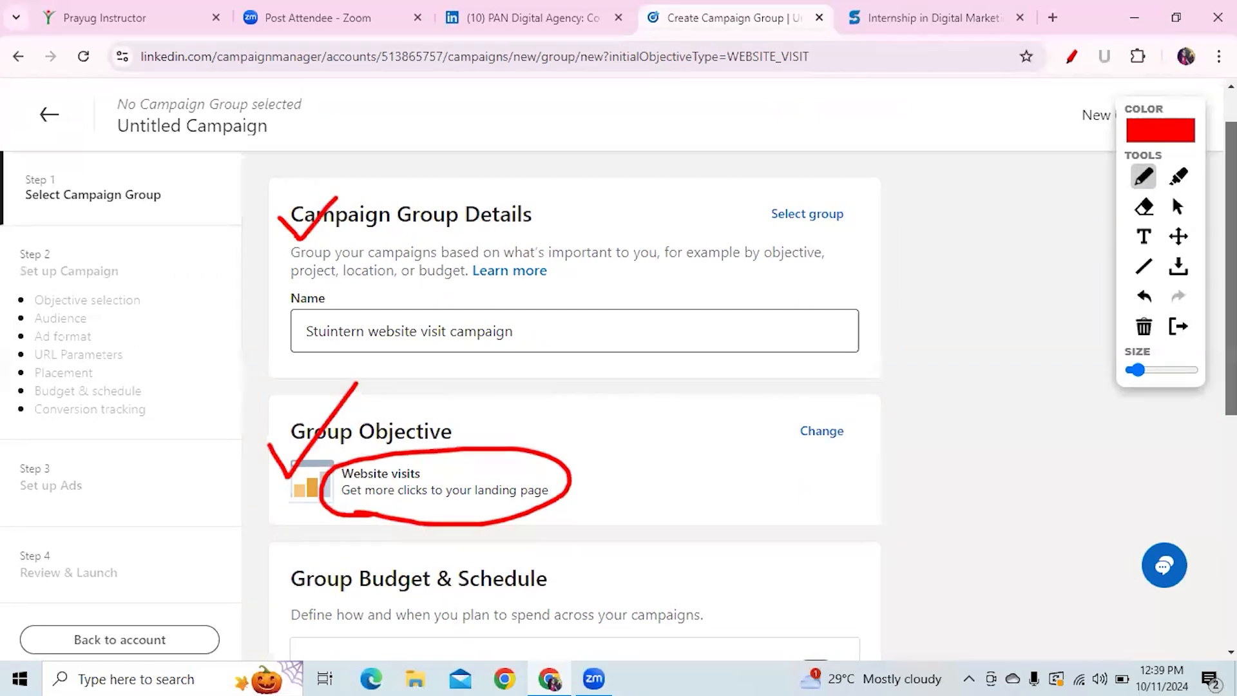
Step: Circle the Budget Optimization switch under Group Budget & Schedule in red
scroll(1211, 322, down, 2)
scroll(1211, 322, down, 4)
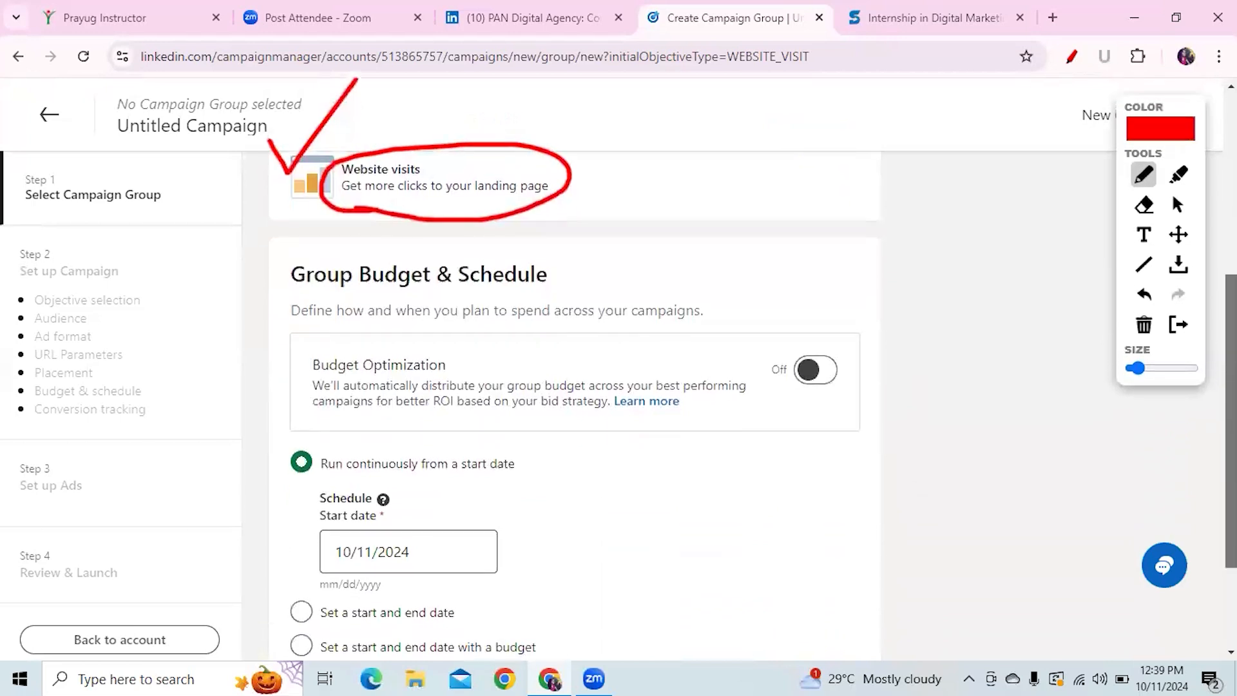
drag(849, 326, 779, 316)
mouse_move(766, 386)
mouse_down()
mouse_move(856, 320)
mouse_move(836, 312)
mouse_up()
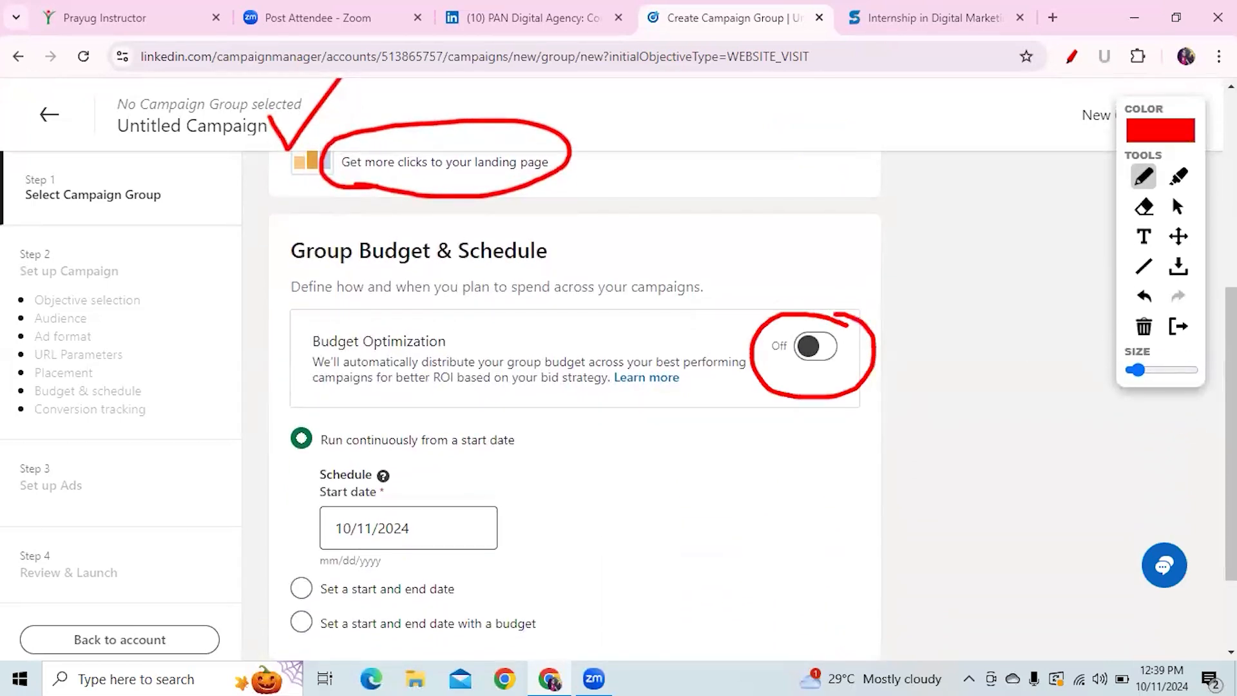
Step: Turn on Budget Optimization and set the group's daily budget to ₹500
click(1175, 207)
click(811, 348)
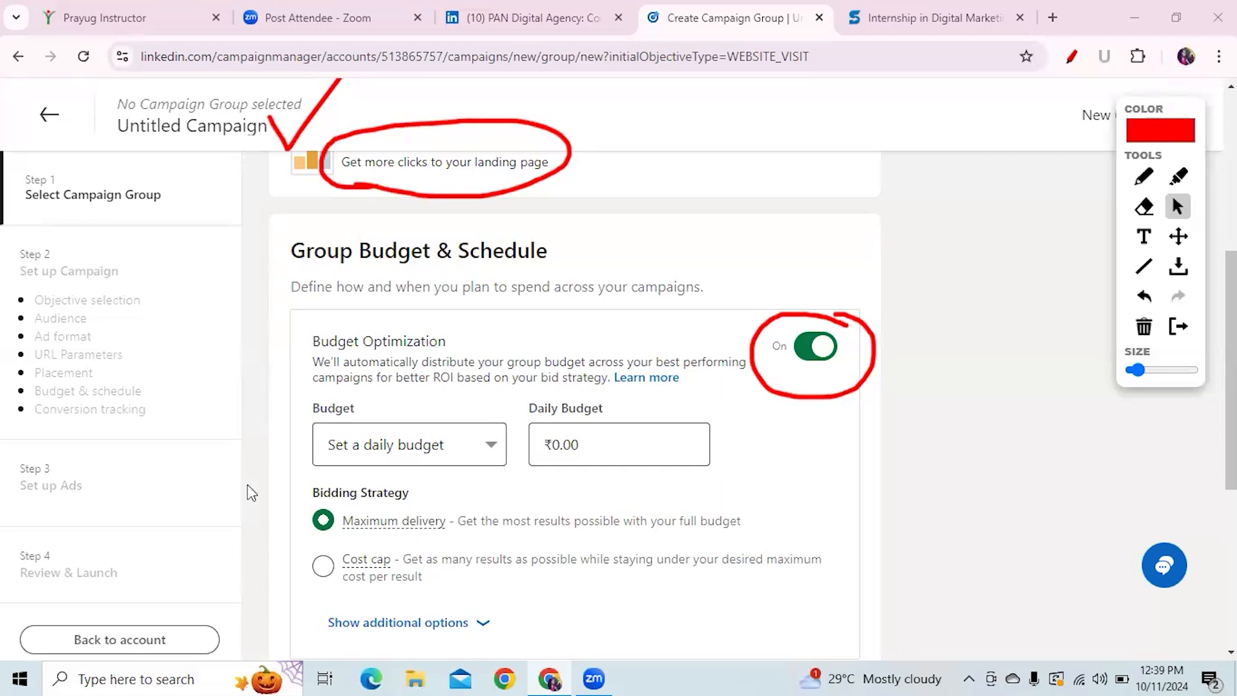
click(559, 451)
text(500)
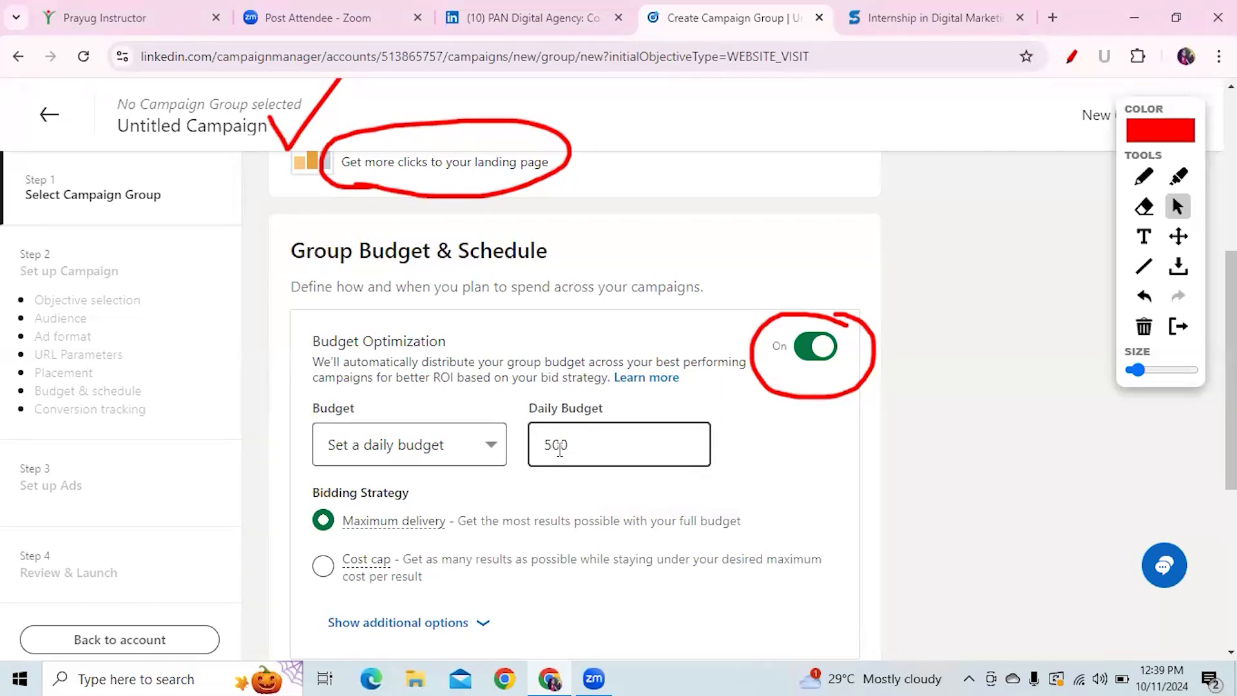
click(702, 478)
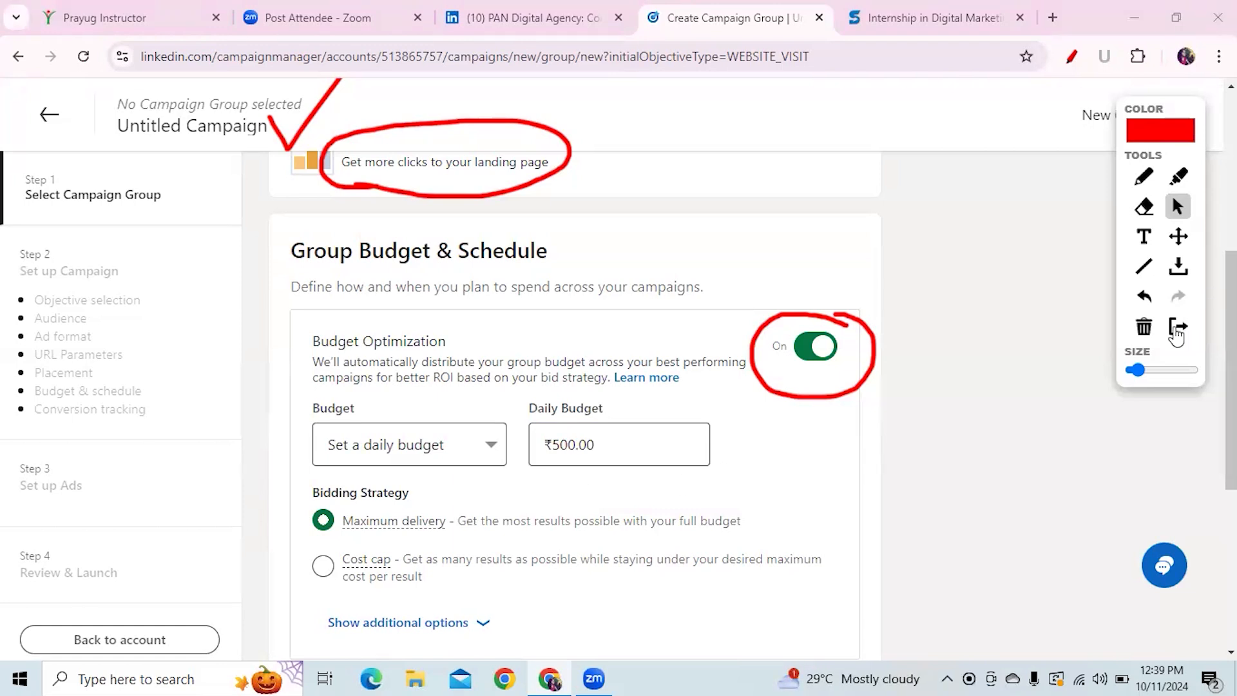
Step: Clear all red annotations from the campaign group page
click(1145, 327)
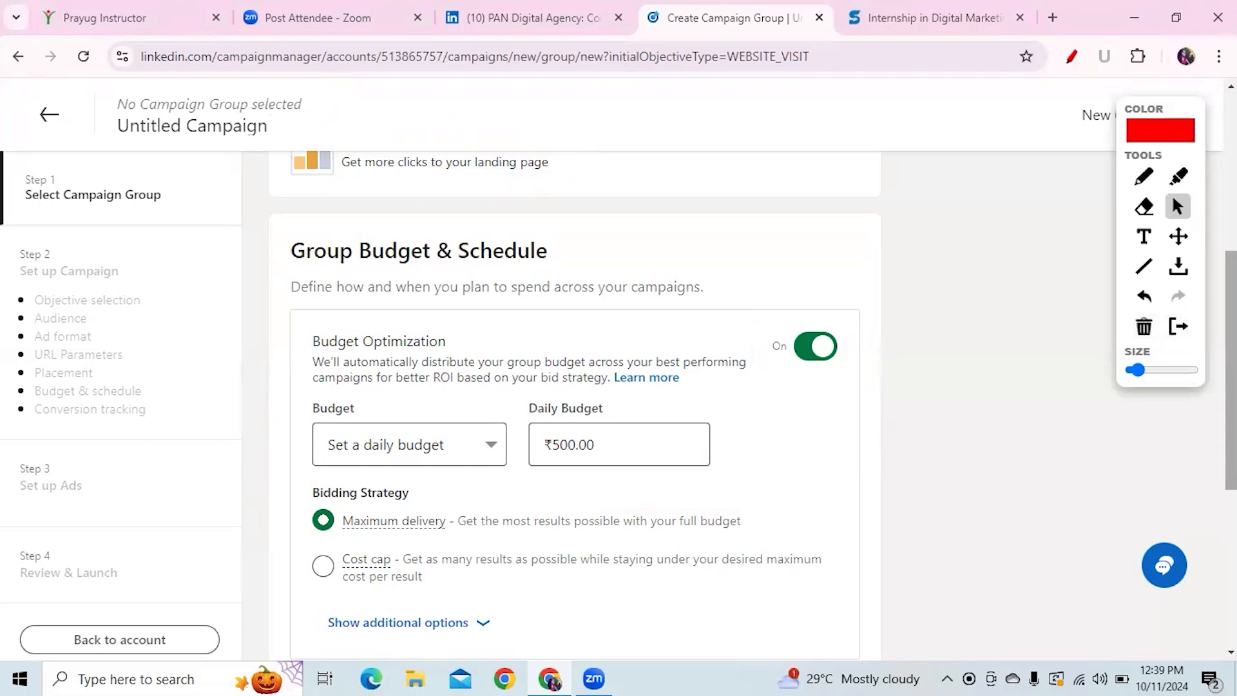
scroll(1231, 387, down, 1)
scroll(752, 368, down, 3)
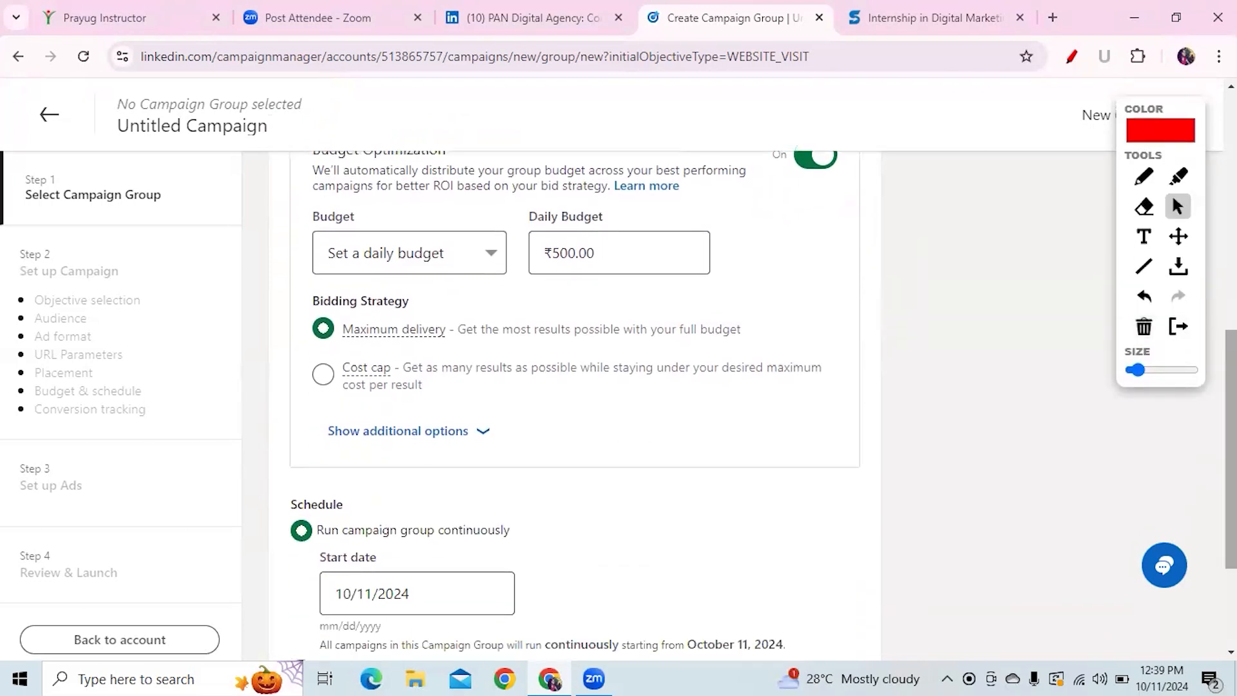
drag(1232, 444, 1232, 421)
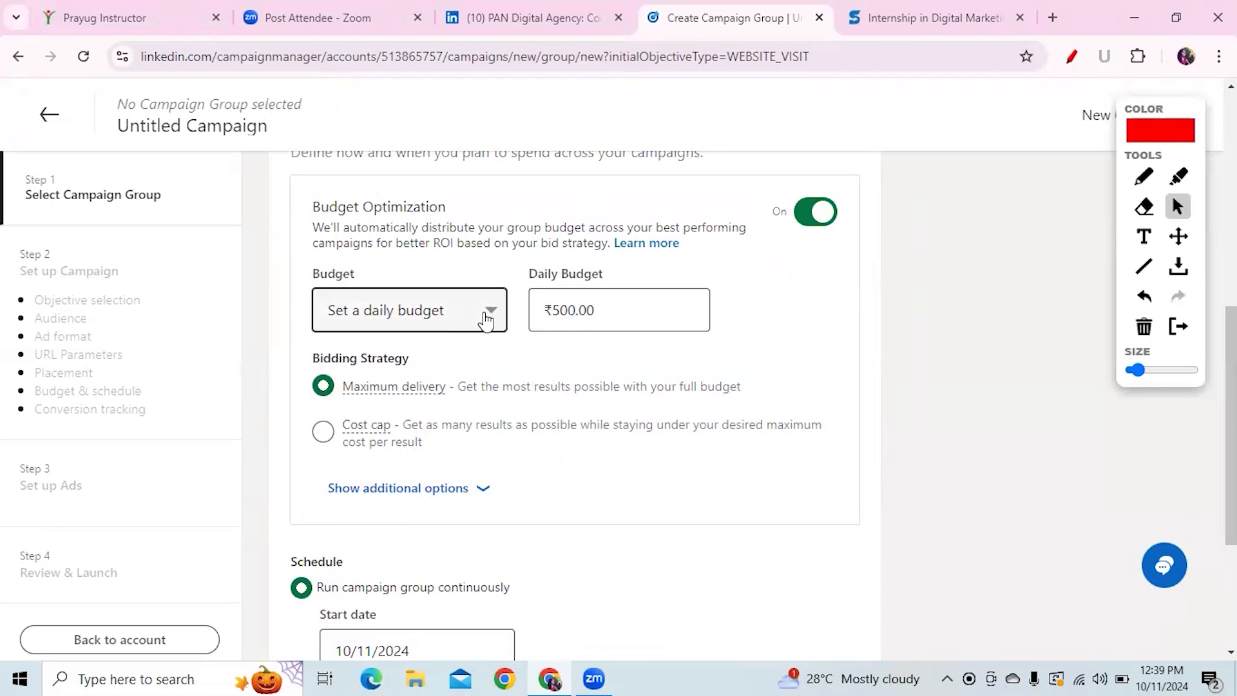
Step: Switch the group's budget type to a lifetime budget and set it to ₹20,000
click(484, 314)
click(425, 376)
click(552, 311)
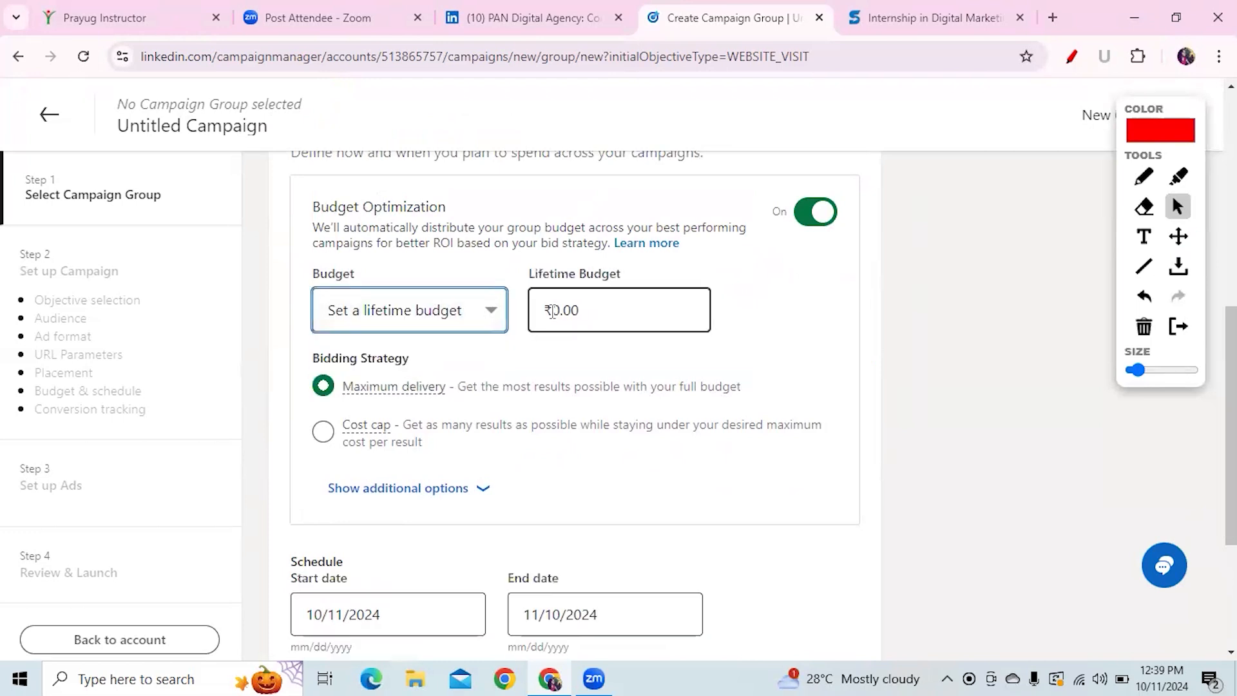
text(200220)
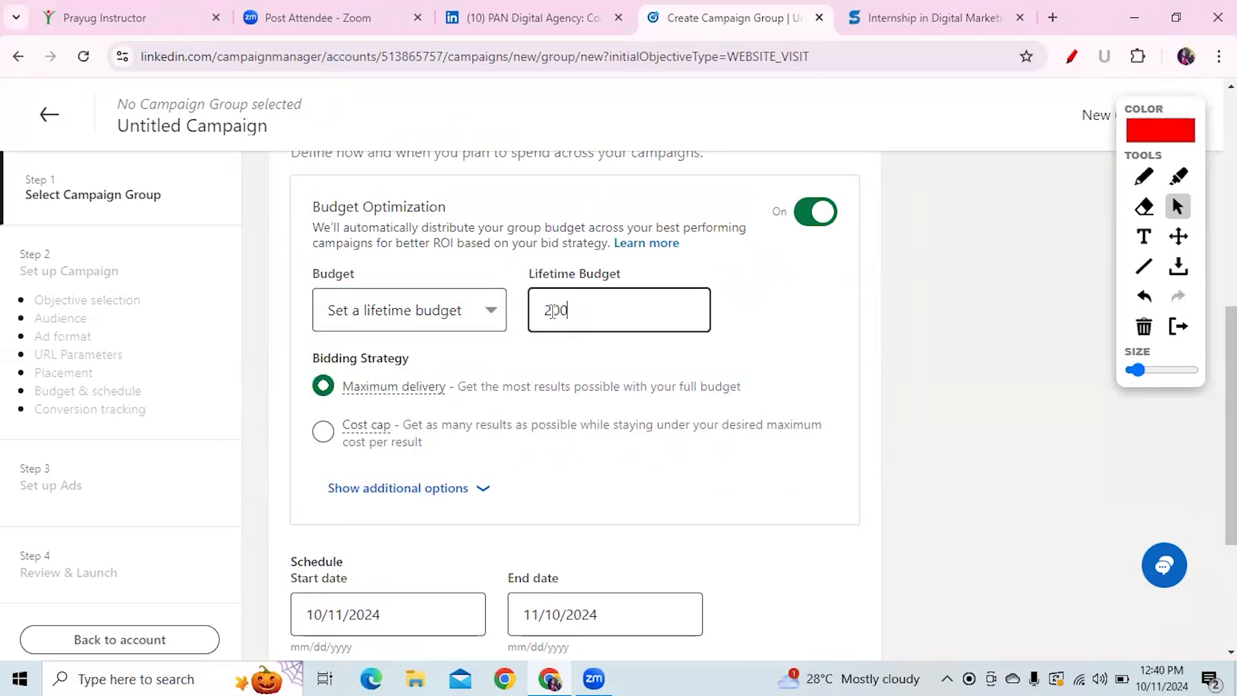
key(BackSpace)
key(BackSpace)
key(BackSpace)
text(00)
click(672, 359)
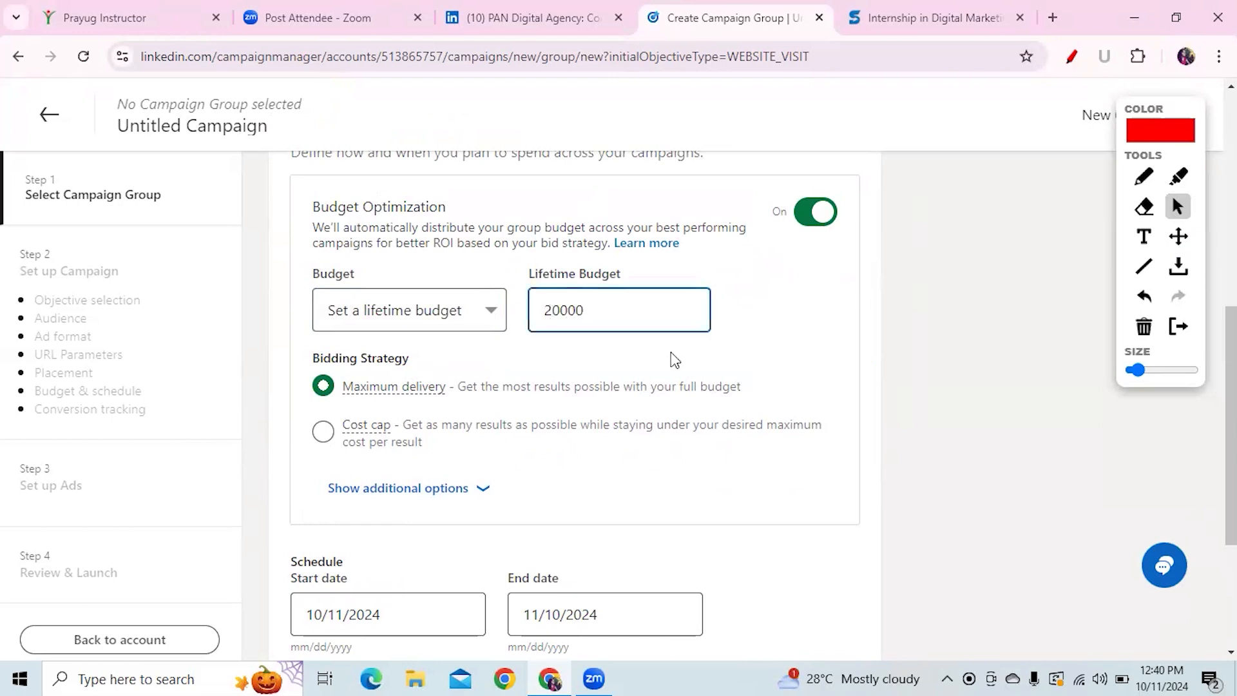
Step: Switch the group back to a daily budget and set it to ₹500
click(492, 322)
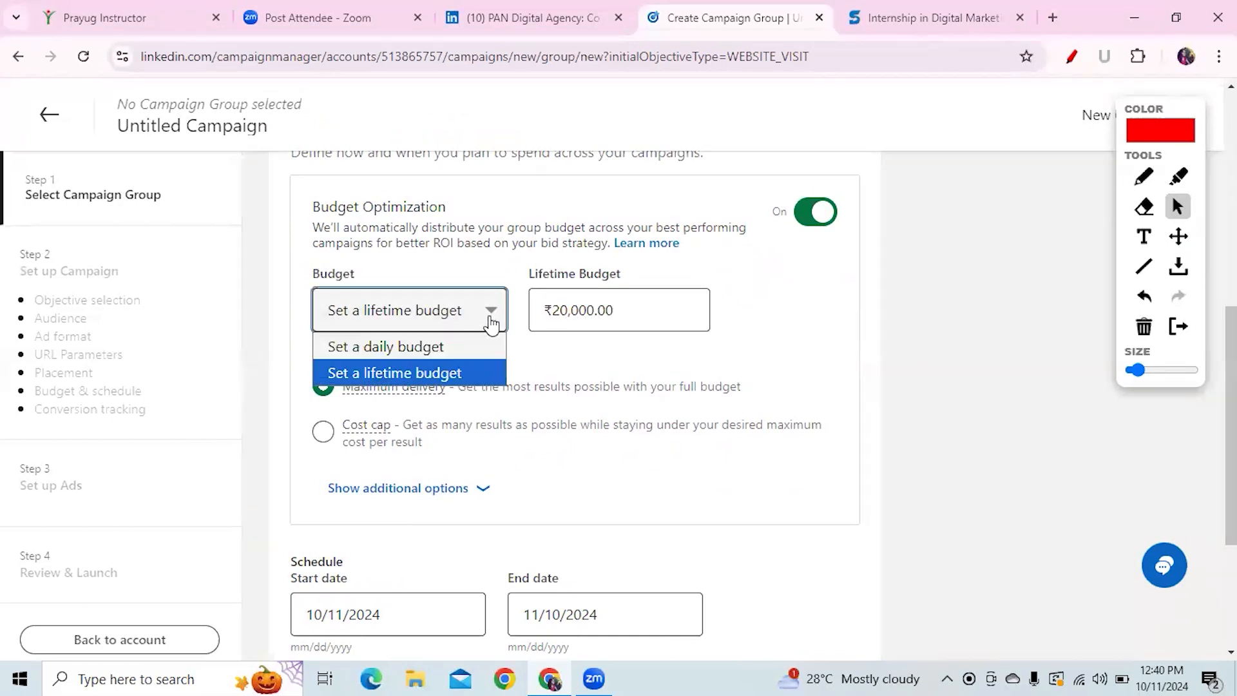
click(403, 348)
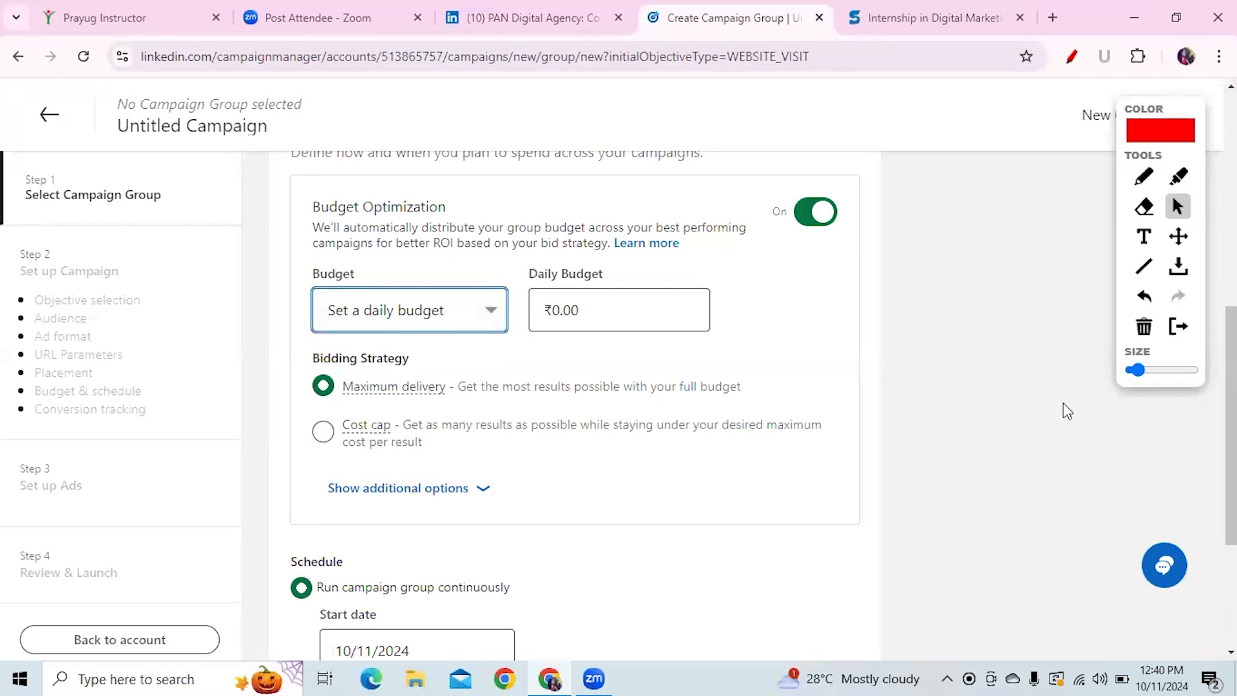
click(603, 308)
text(500)
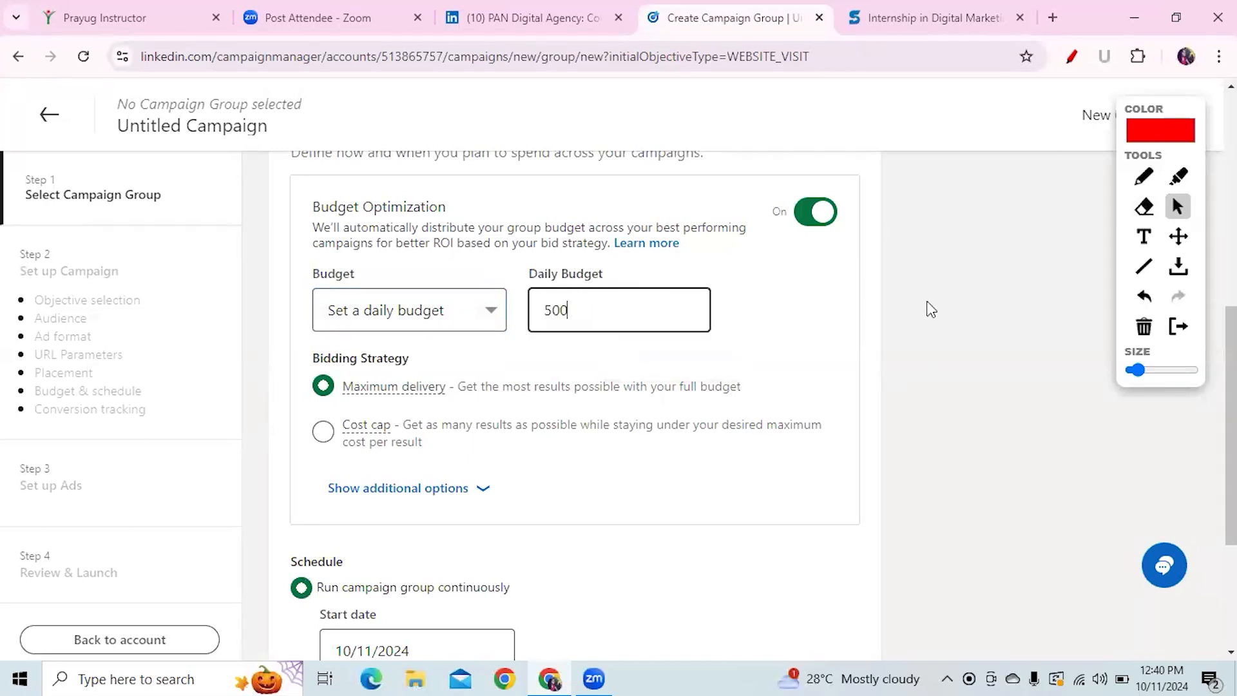
click(833, 320)
mouse_move(384, 390)
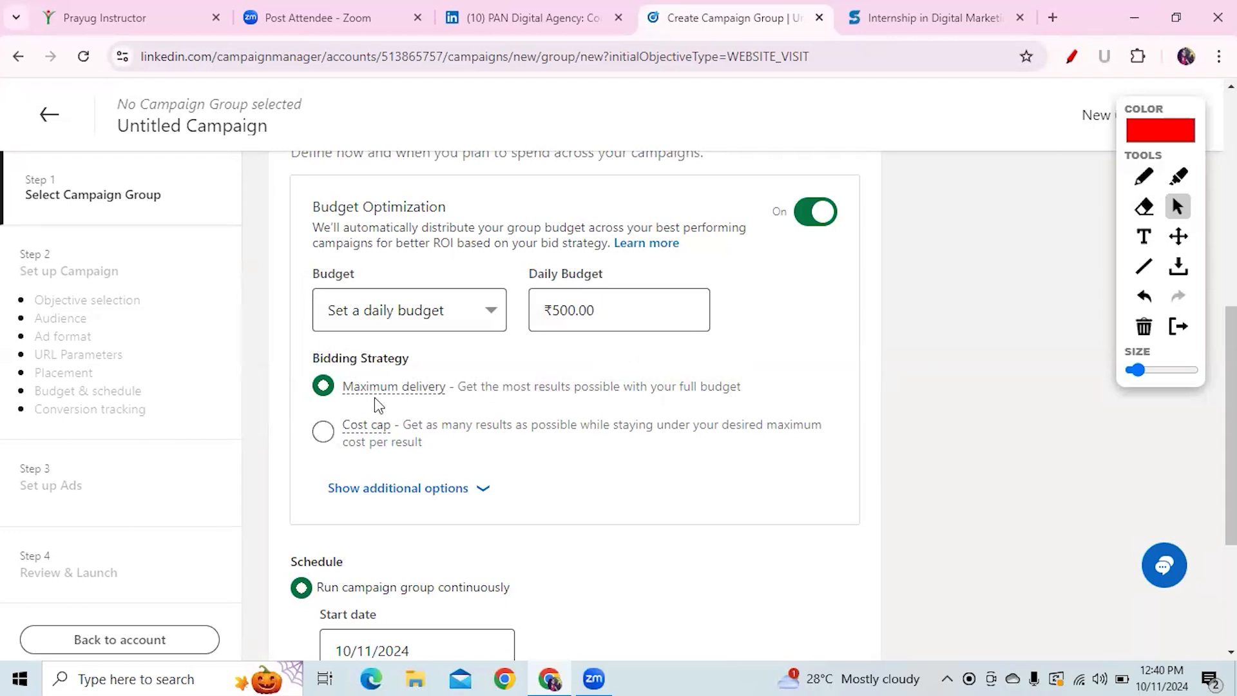
click(622, 311)
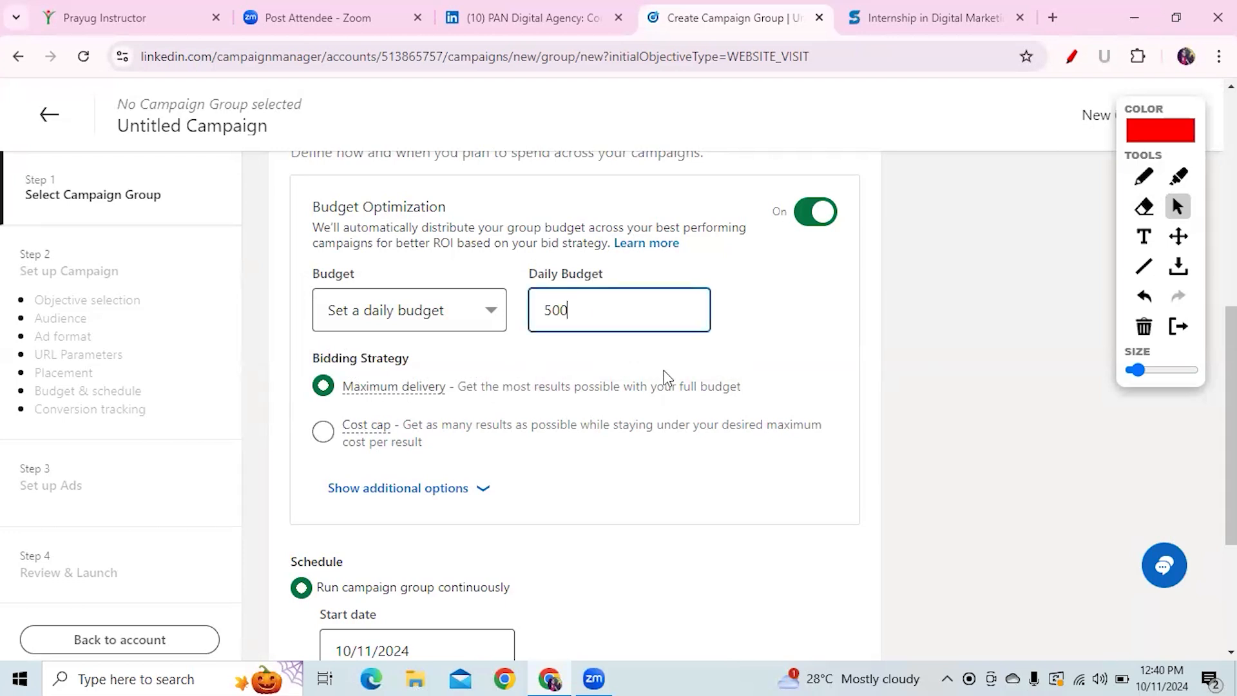
Step: Circle the daily budget in red, tick Bidding Strategy, and underline the key phrases of the Cost cap description
click(1144, 175)
mouse_move(544, 330)
mouse_down()
mouse_move(600, 332)
mouse_move(621, 284)
mouse_move(552, 281)
mouse_up()
mouse_move(502, 312)
mouse_down()
mouse_move(525, 332)
mouse_move(561, 335)
mouse_up()
drag(303, 444, 346, 362)
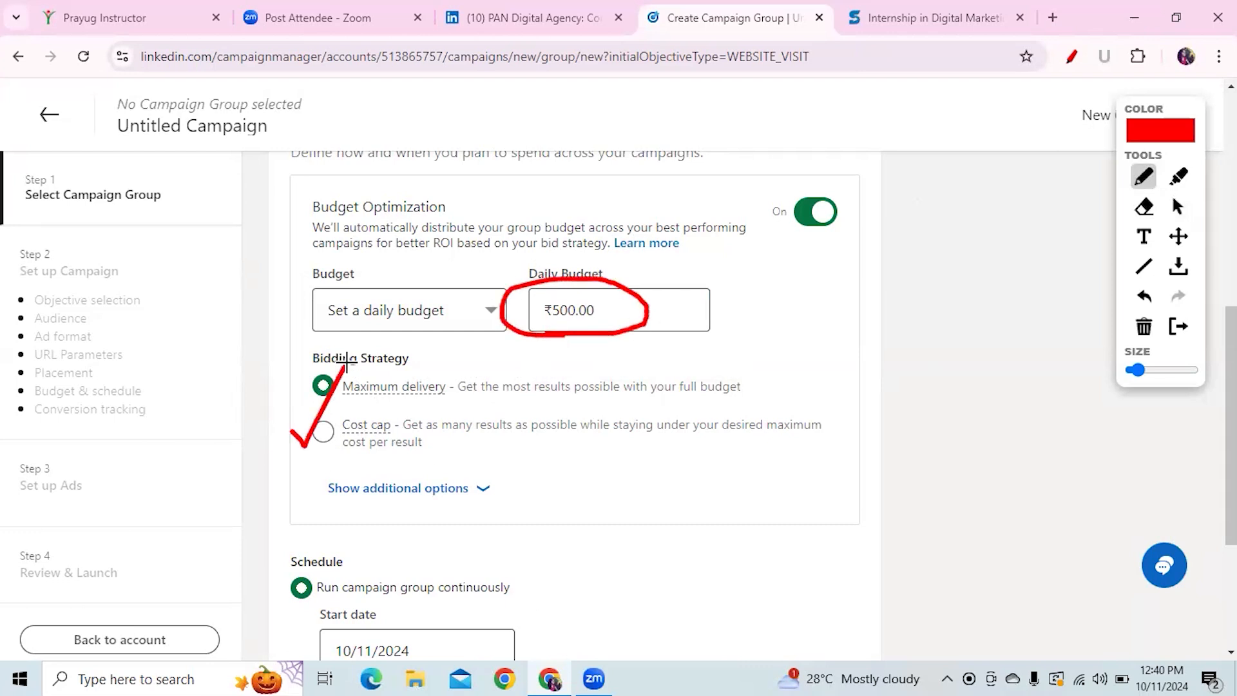
drag(467, 442, 593, 441)
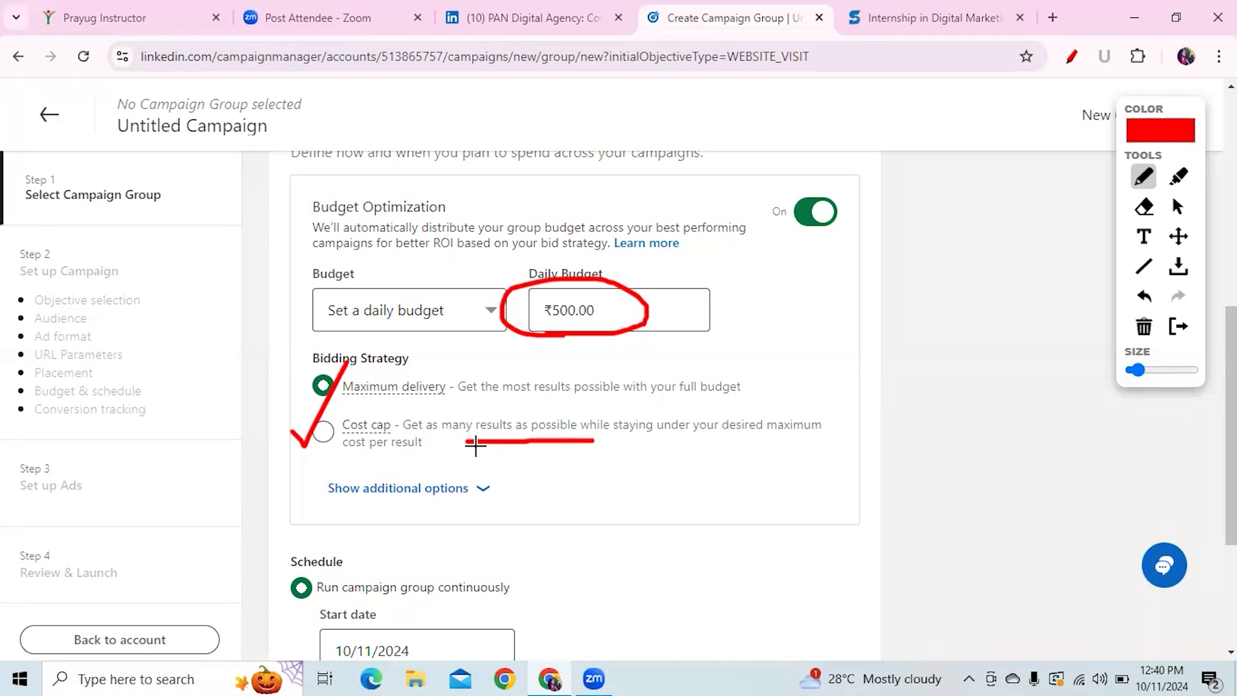
drag(775, 442, 826, 441)
drag(350, 458, 445, 461)
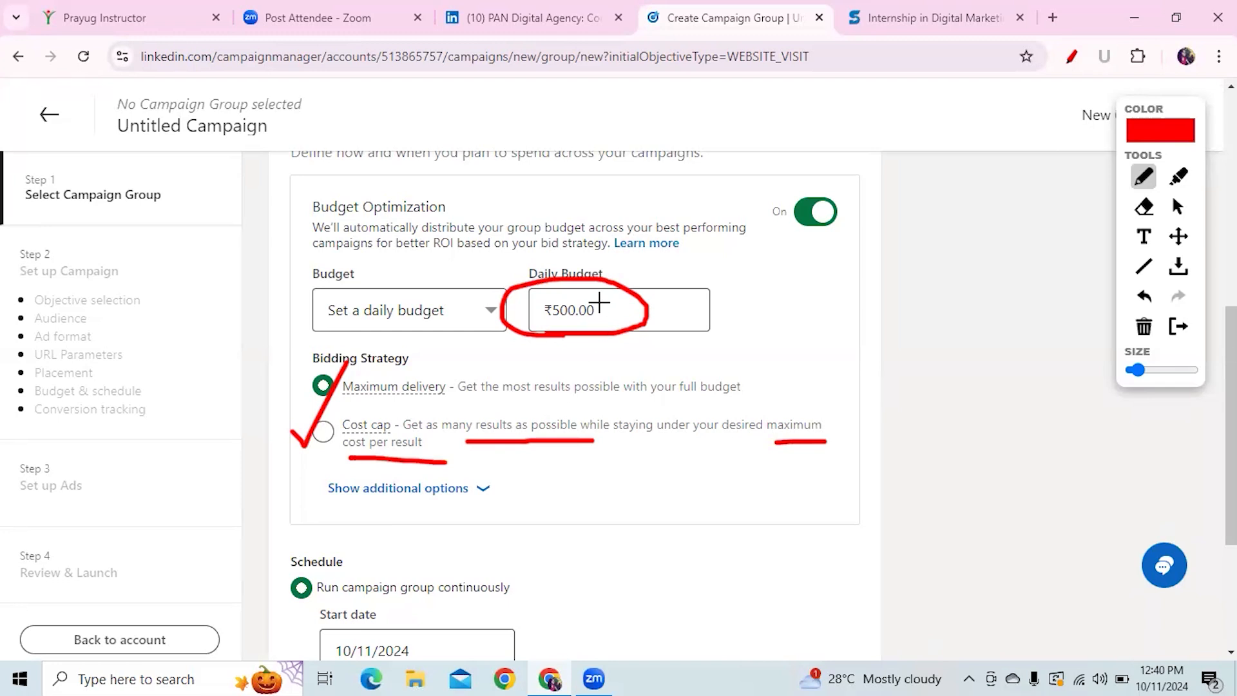
Step: Draw an arrow from the daily budget, underline, circle and tick the Maximum delivery option in red, and clear all annotations
mouse_move(587, 301)
mouse_down()
mouse_move(690, 265)
mouse_move(686, 223)
mouse_move(682, 234)
mouse_move(701, 229)
mouse_up()
mouse_move(354, 406)
mouse_down()
mouse_move(771, 395)
mouse_move(761, 359)
mouse_up()
mouse_move(581, 355)
mouse_down()
mouse_move(479, 356)
mouse_move(440, 400)
mouse_move(506, 404)
mouse_up()
mouse_move(256, 394)
mouse_down()
mouse_move(282, 414)
mouse_move(373, 246)
mouse_up()
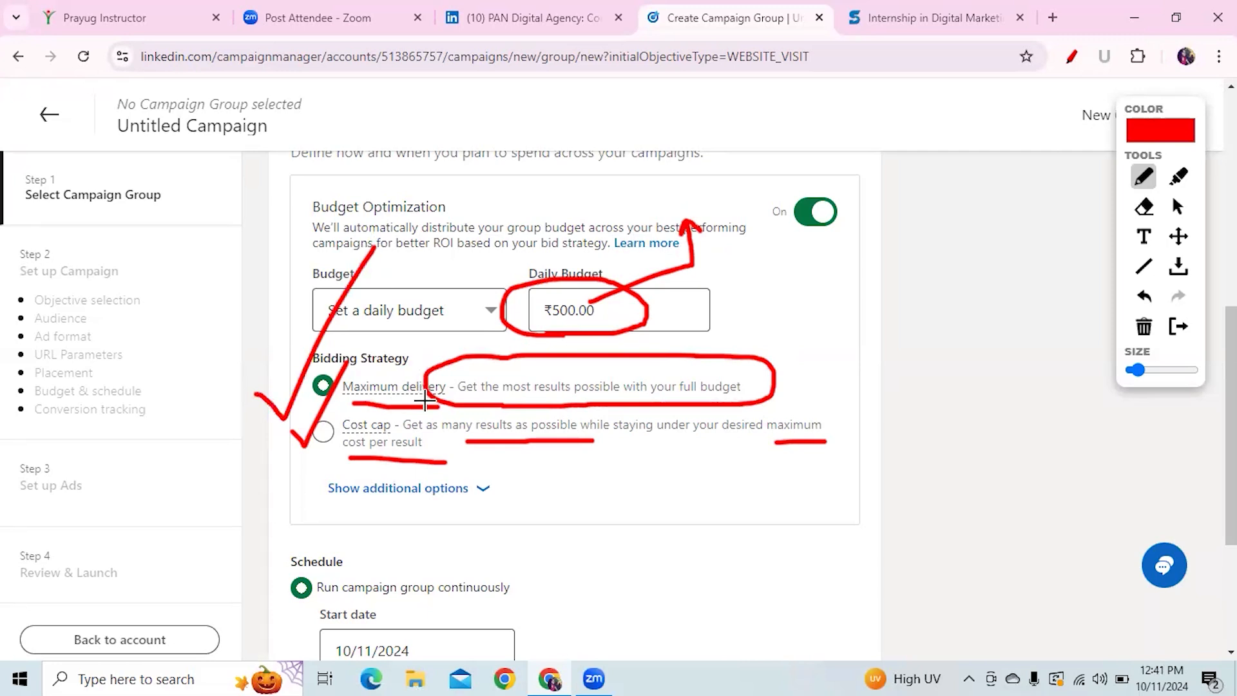
mouse_move(460, 478)
mouse_down()
mouse_move(460, 452)
mouse_move(452, 461)
mouse_move(460, 451)
mouse_move(469, 463)
mouse_up()
click(1144, 326)
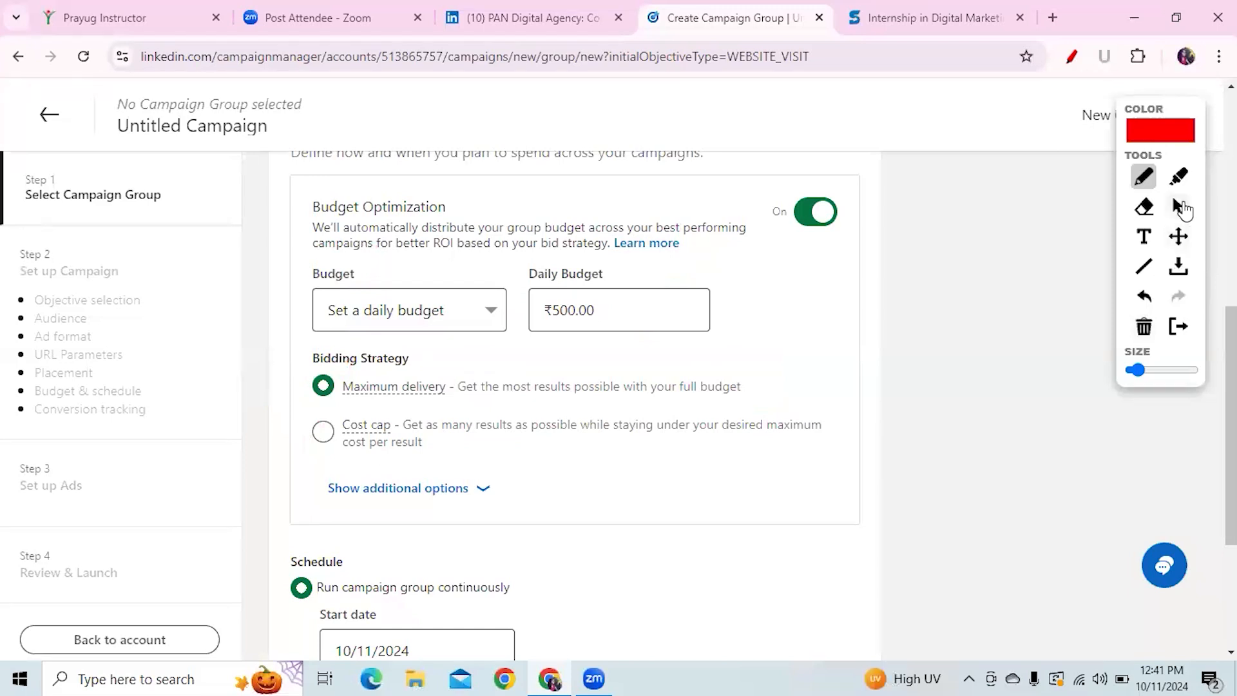
Step: Schedule the campaign group with a start and end date, choosing 10/12/2024 as the end date
click(1178, 206)
scroll(930, 395, down, 3)
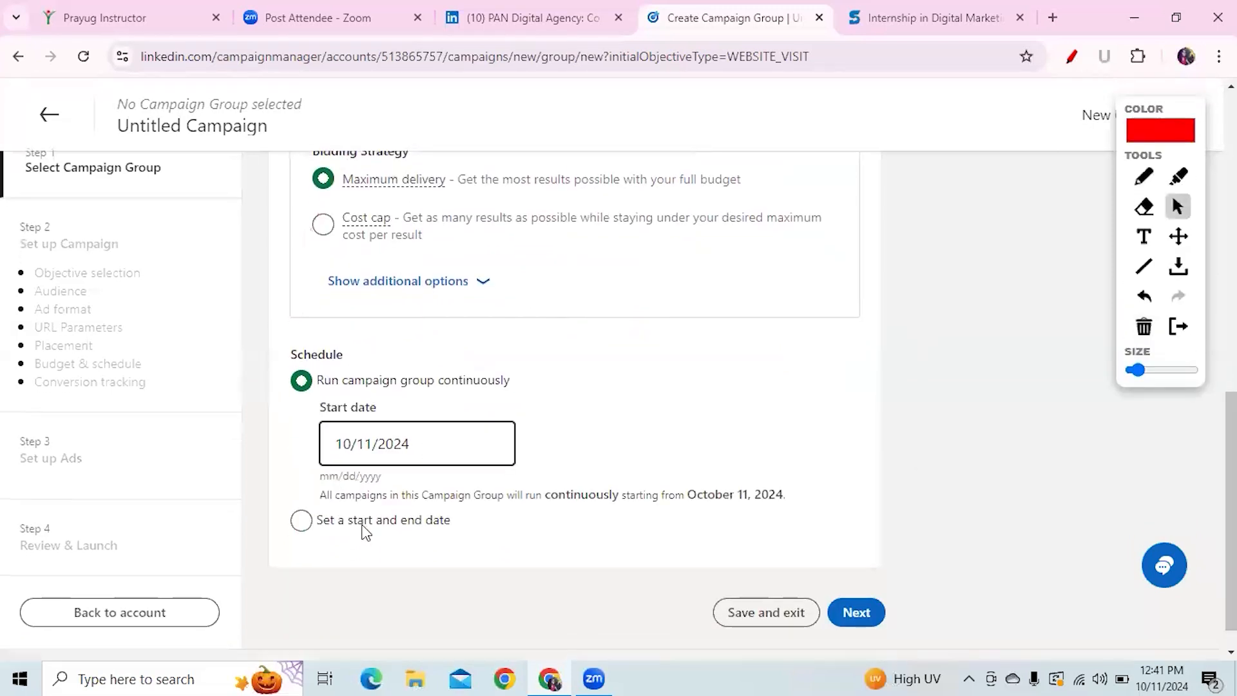
click(304, 522)
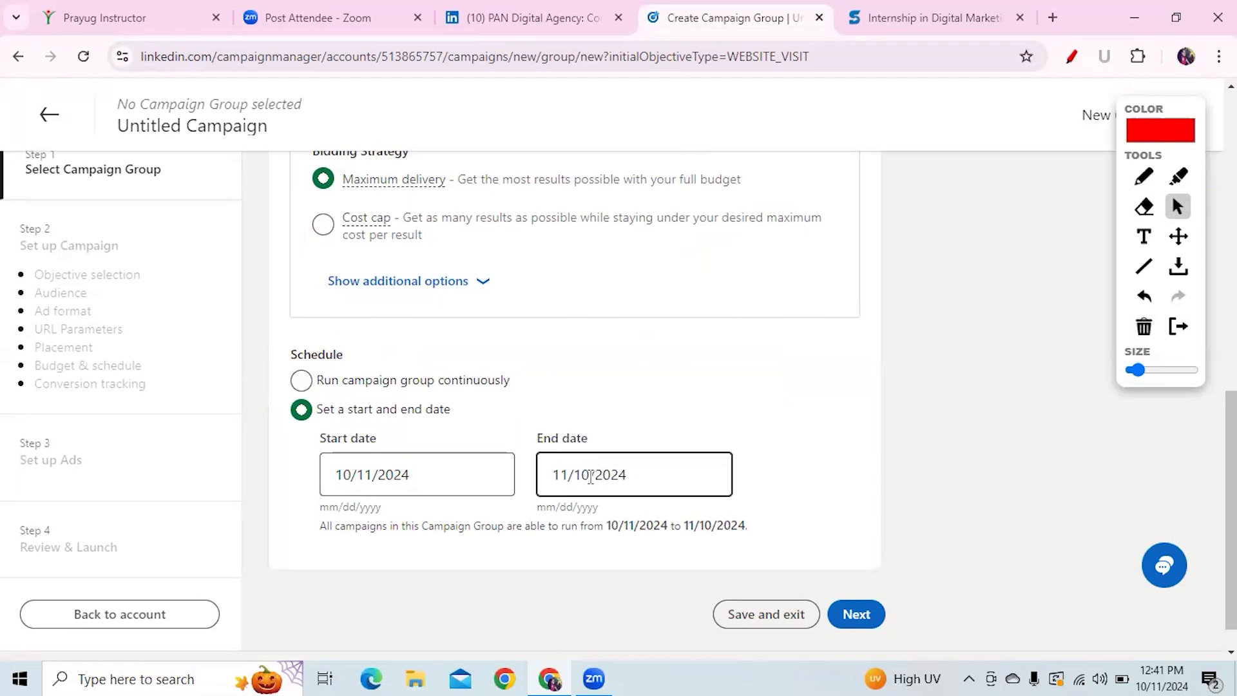
click(566, 476)
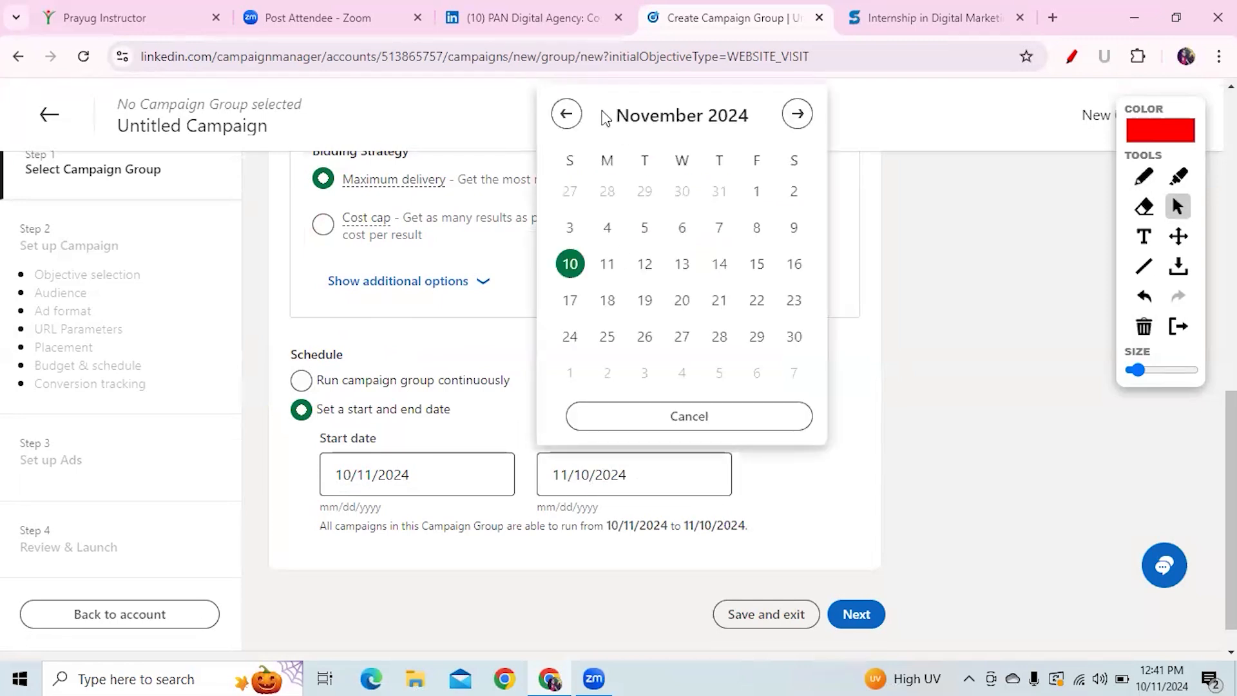
click(566, 114)
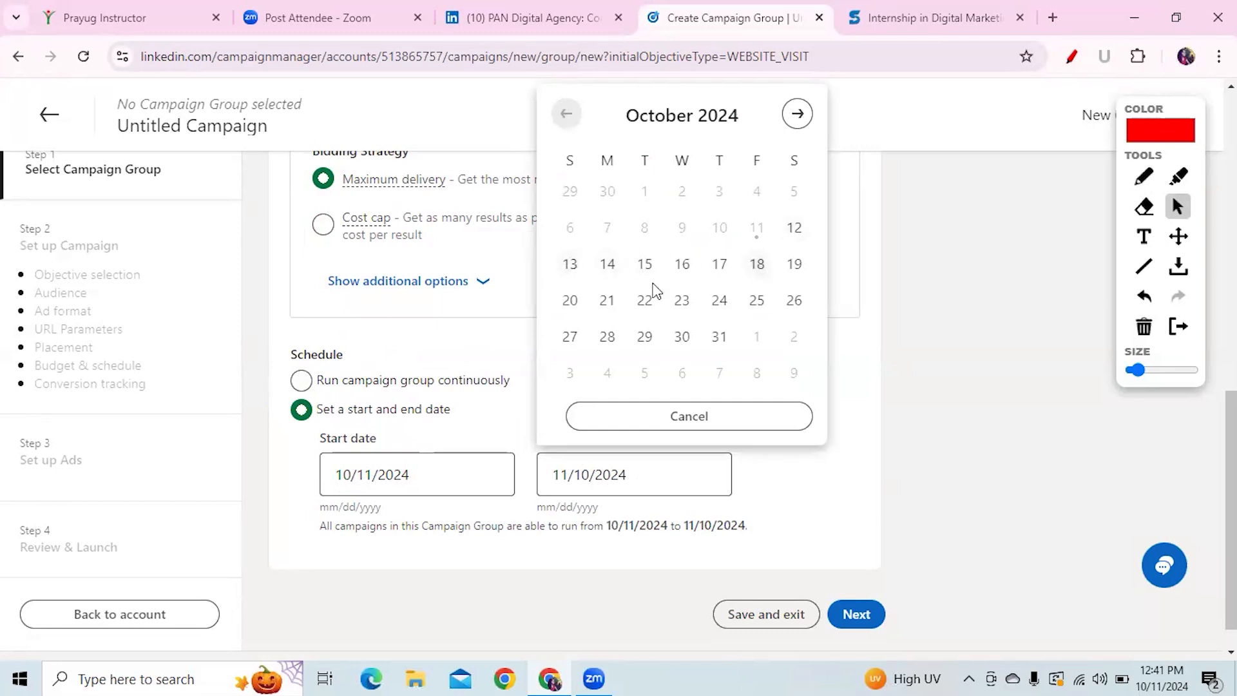
click(795, 229)
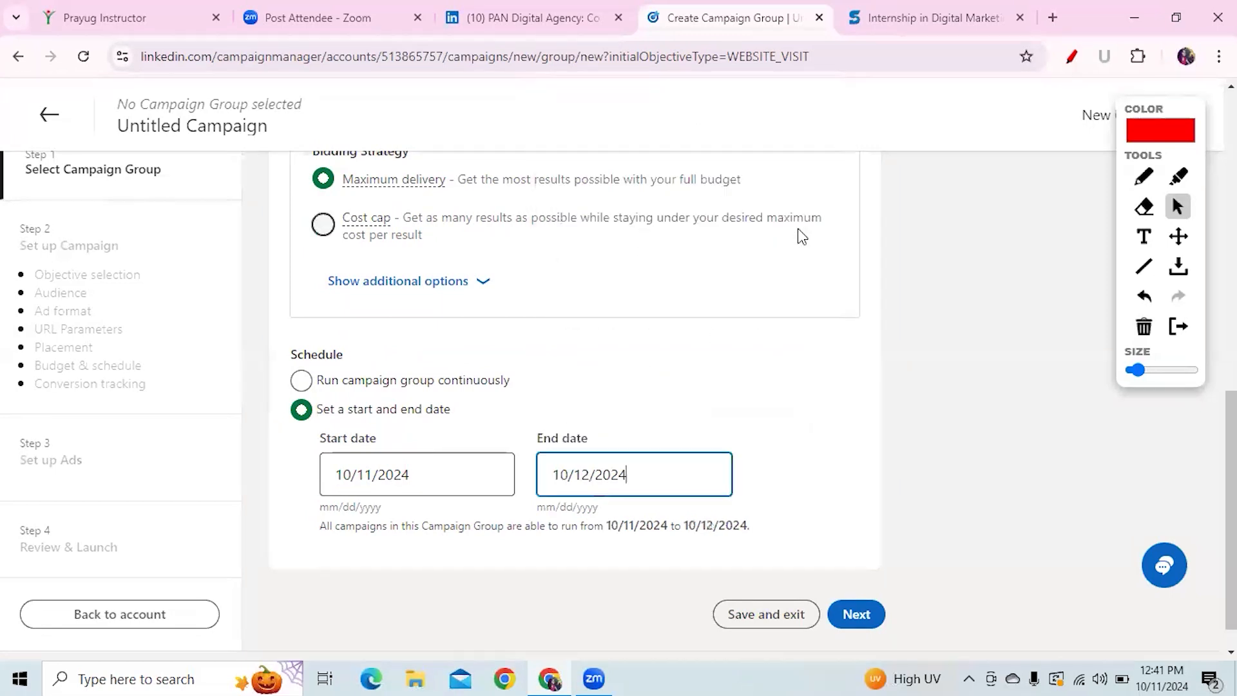
click(820, 464)
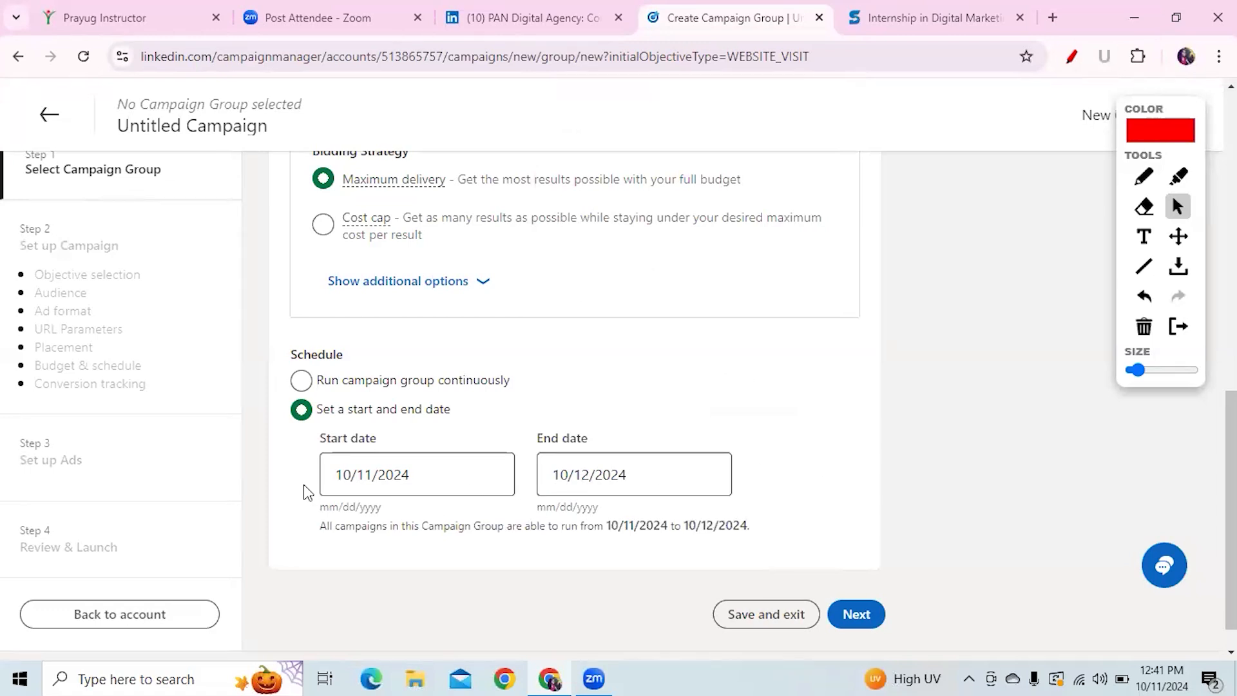
click(354, 473)
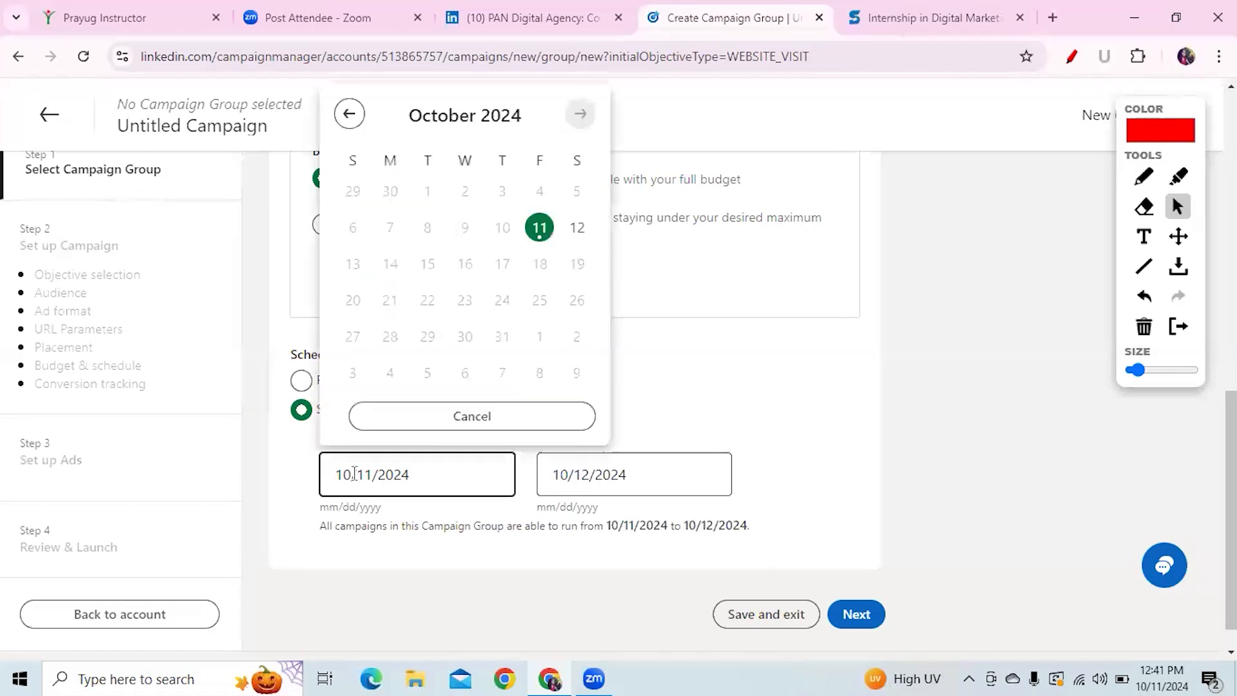
click(826, 433)
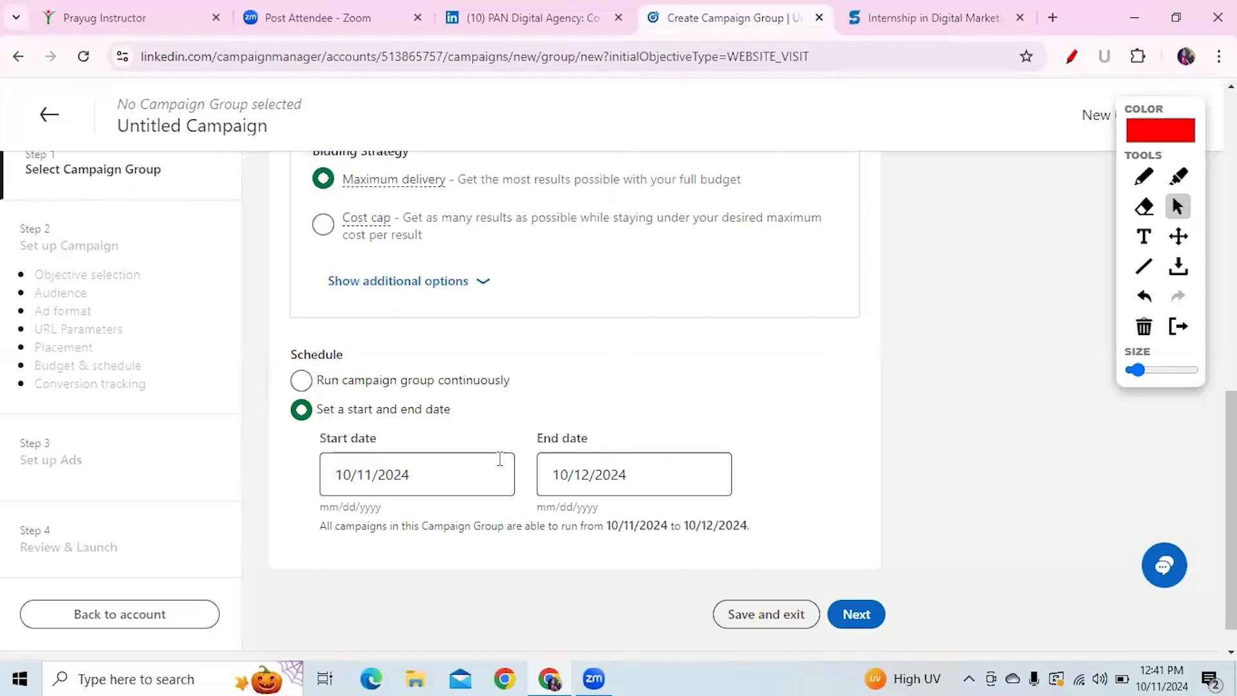
Step: Circle the error under Daily Budget and cross out the entered budget in red, clearing the marks once shown
scroll(941, 567, down, 1)
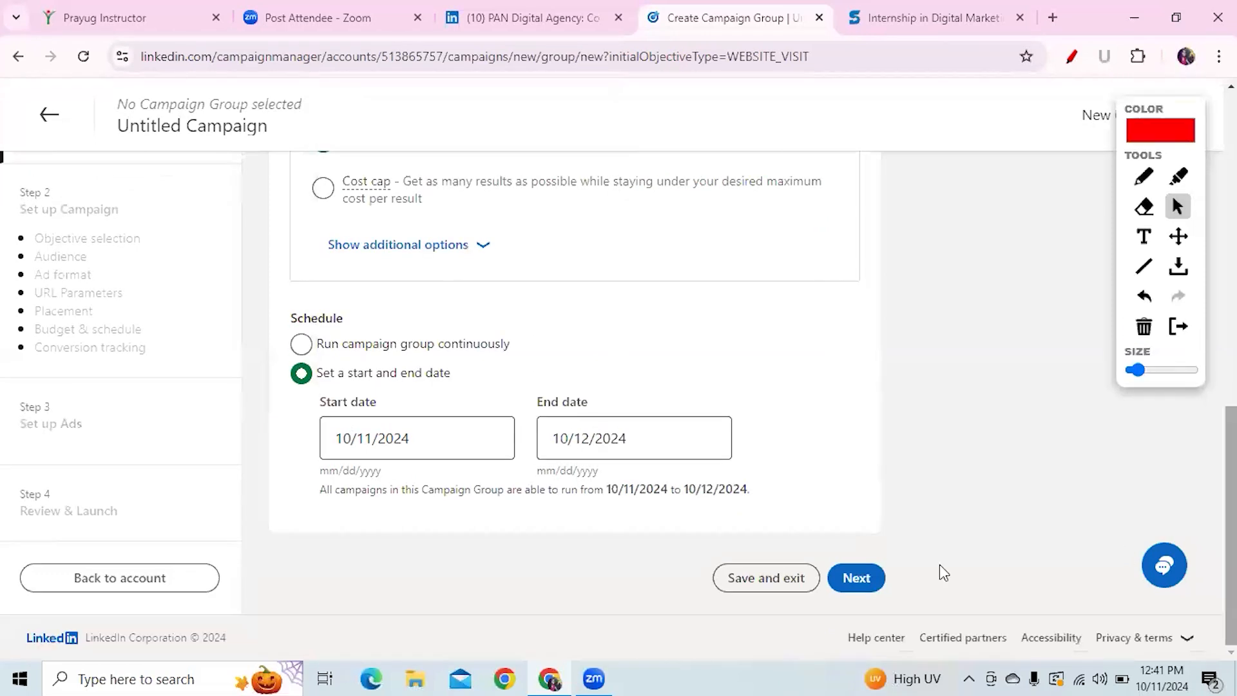
scroll(860, 579, up, 1)
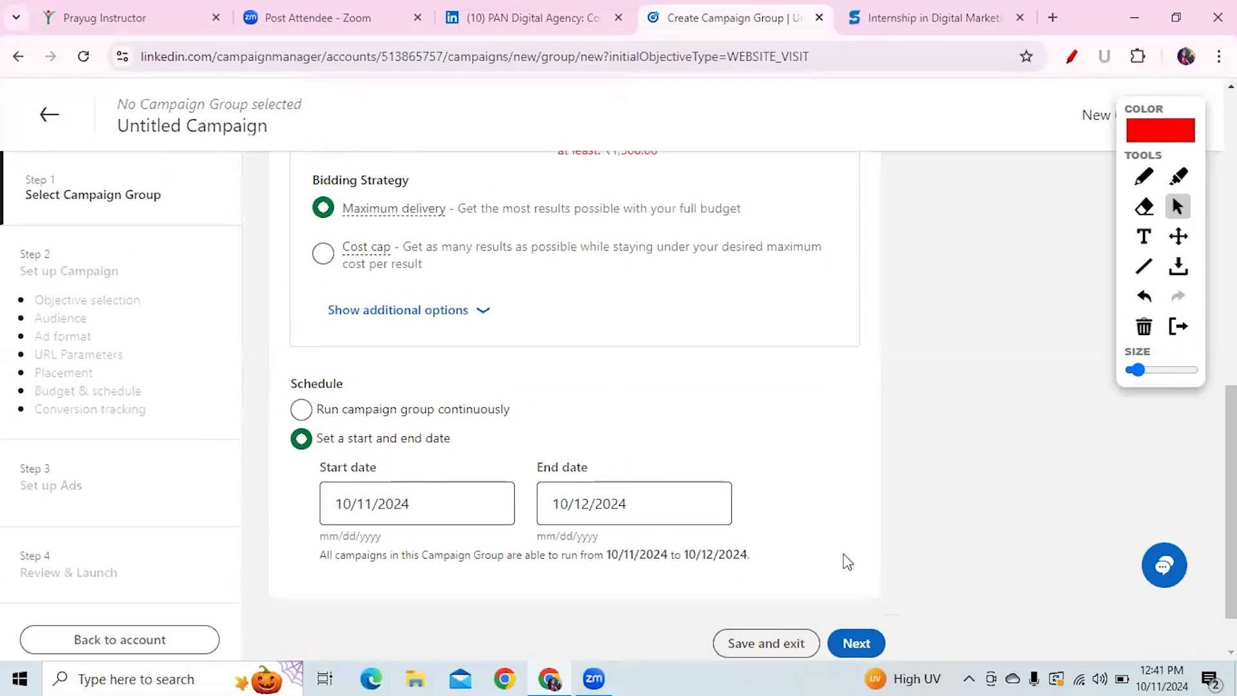
scroll(580, 387, up, 2)
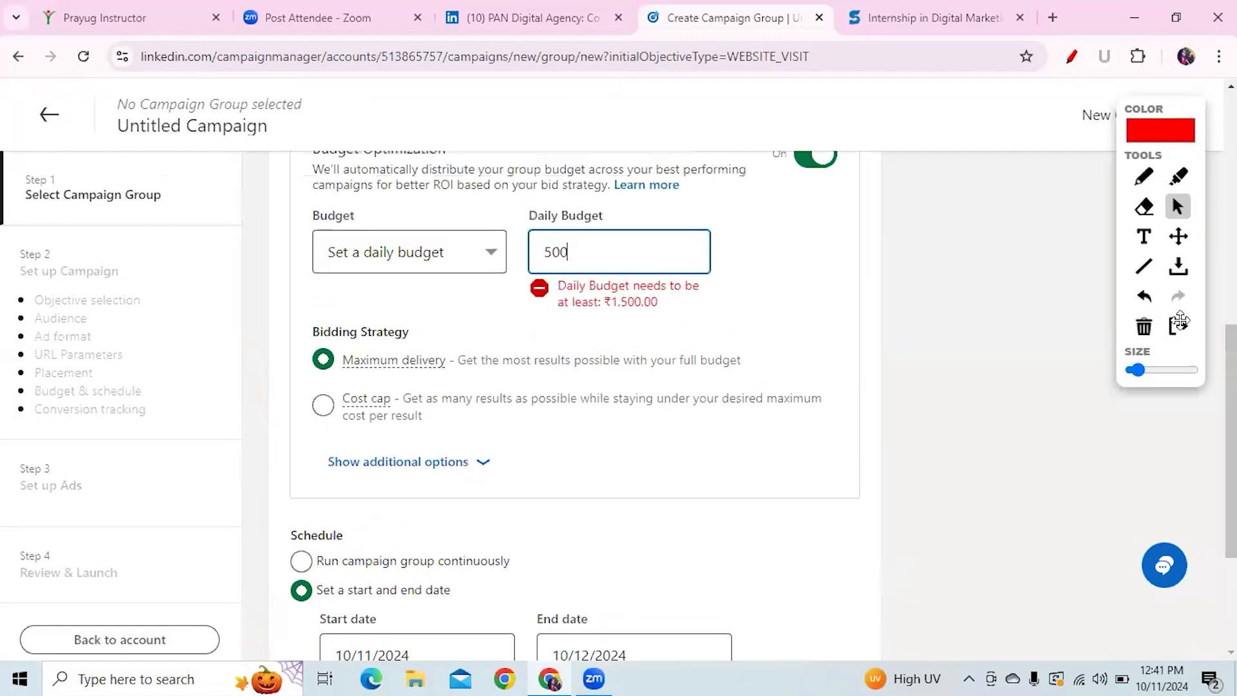
click(1144, 176)
mouse_move(555, 324)
mouse_down()
mouse_move(707, 316)
mouse_move(683, 270)
mouse_move(537, 271)
mouse_move(524, 307)
mouse_move(570, 332)
mouse_up()
drag(512, 212, 566, 255)
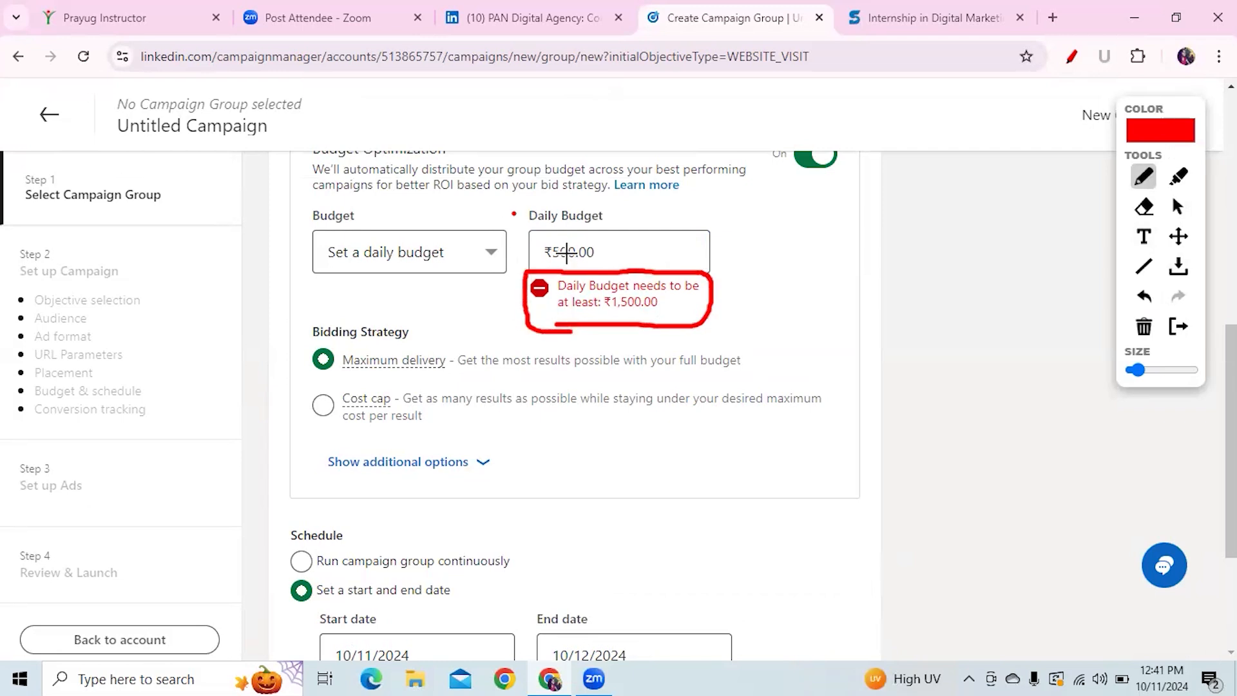
drag(552, 205, 526, 272)
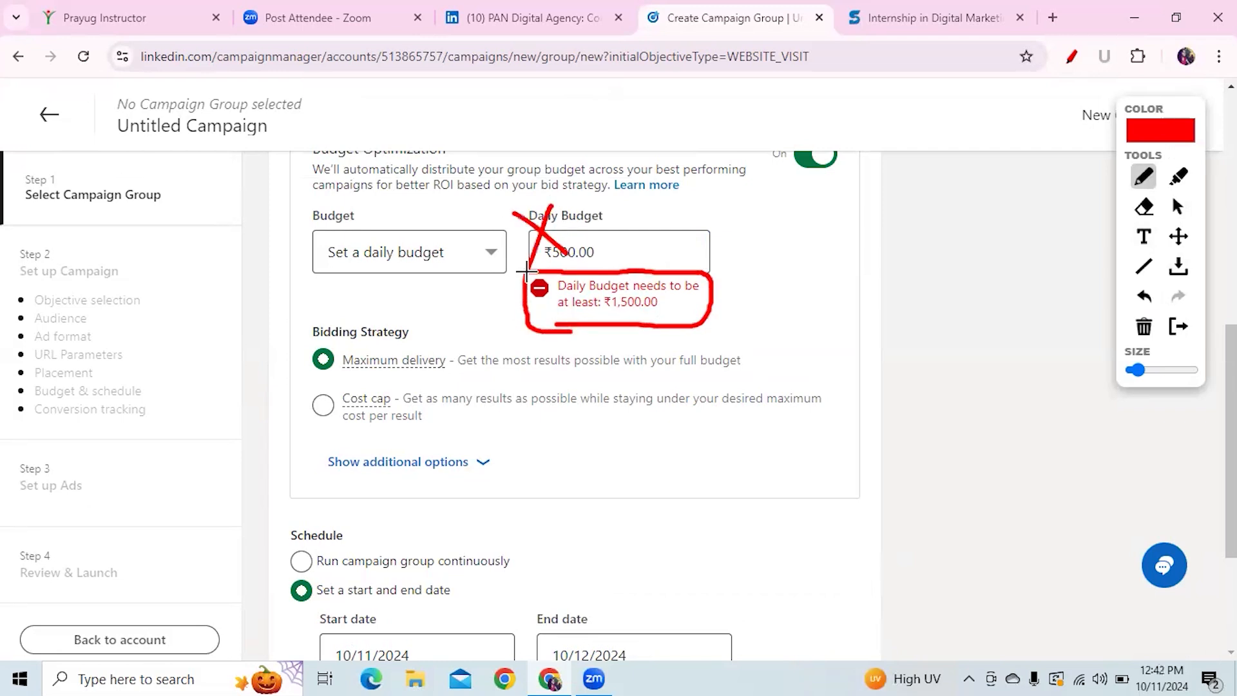
click(1143, 327)
Step: Set the group's daily budget to ₹1,500
click(561, 251)
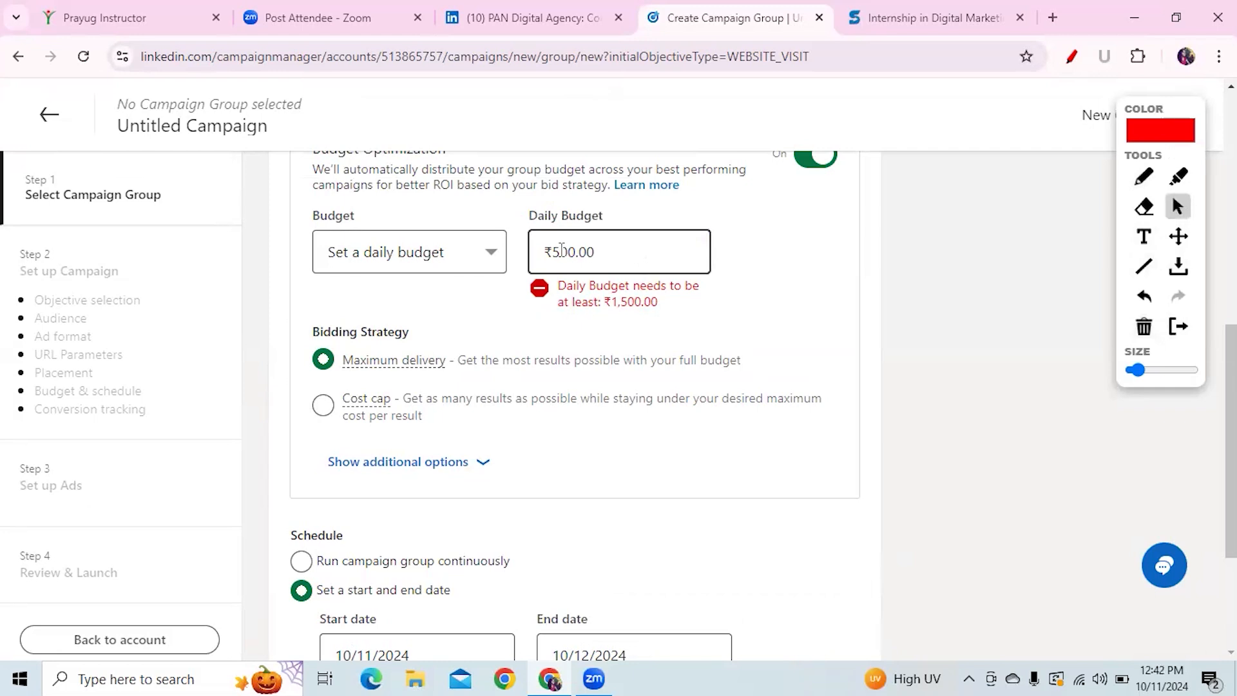
key(BackSpace)
key(BackSpace)
text(150)
click(748, 279)
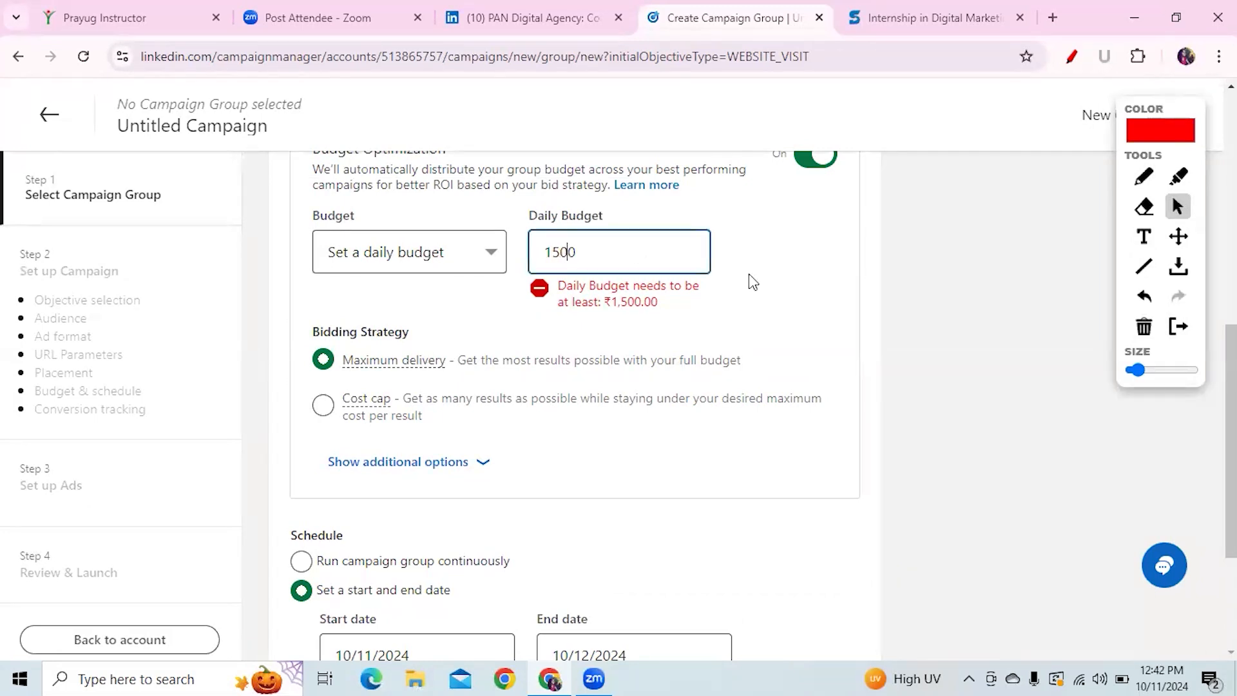
Step: Tick Campaign Group Details in red and underline the group name and the Website visits objective
drag(1232, 439, 1231, 193)
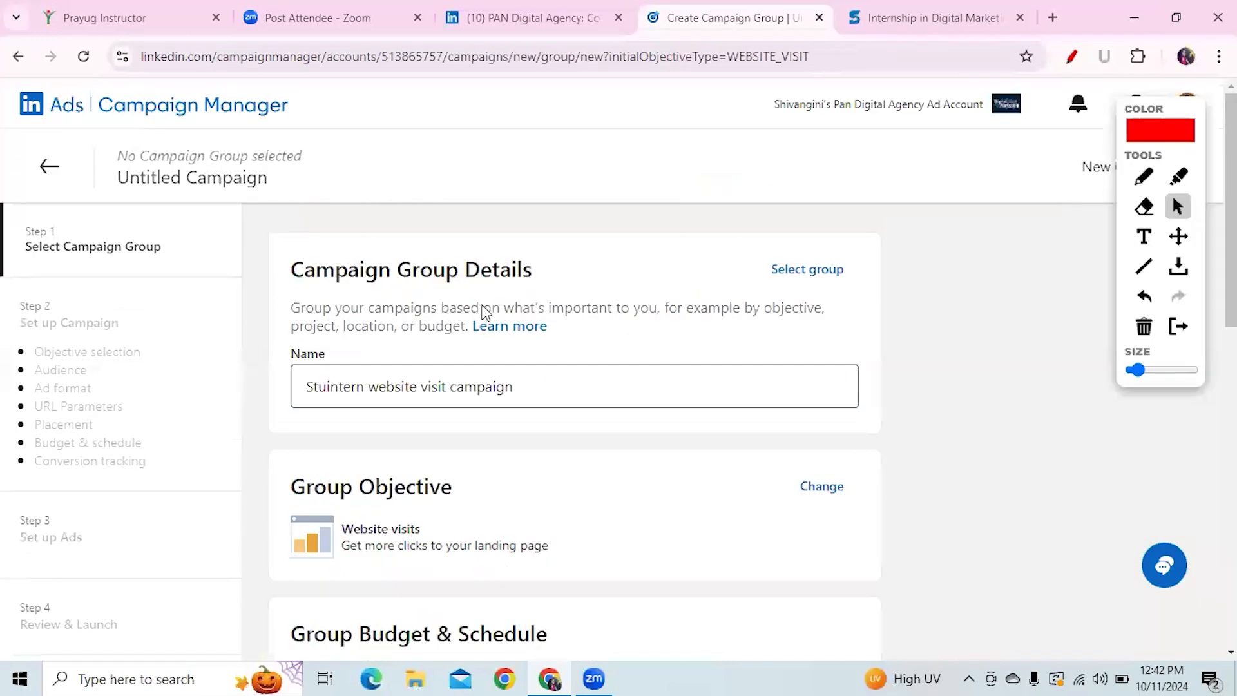
click(1143, 183)
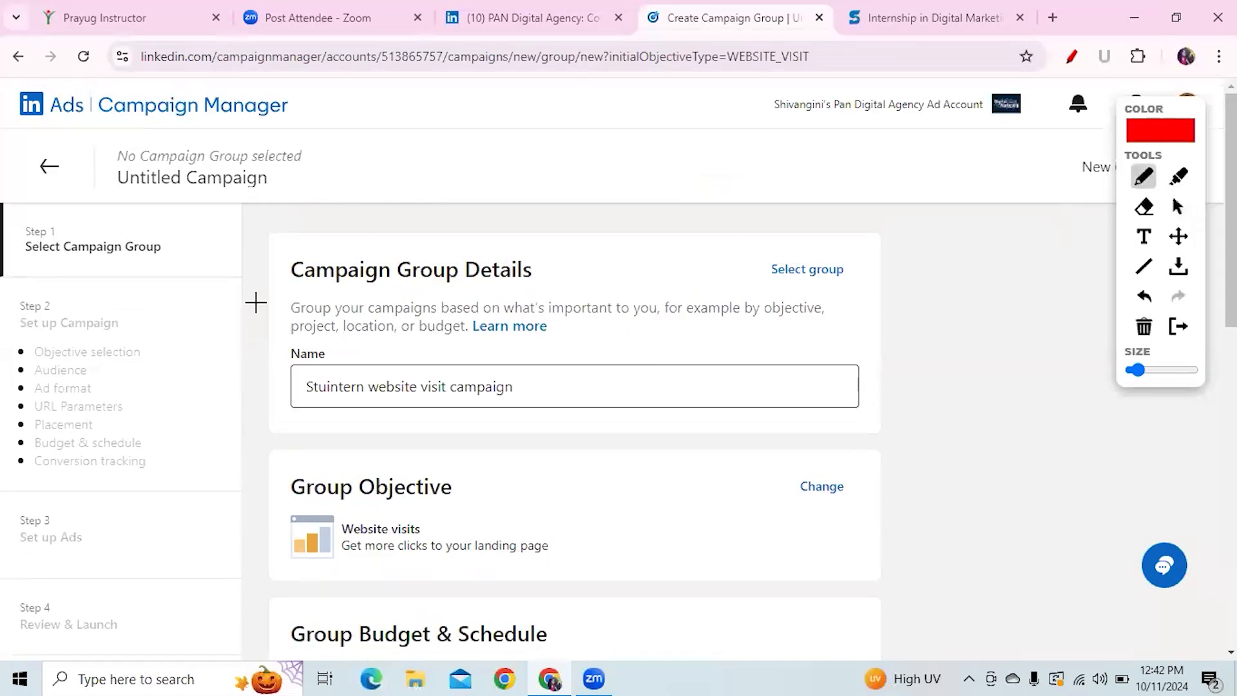
drag(256, 300, 358, 148)
drag(307, 414, 552, 423)
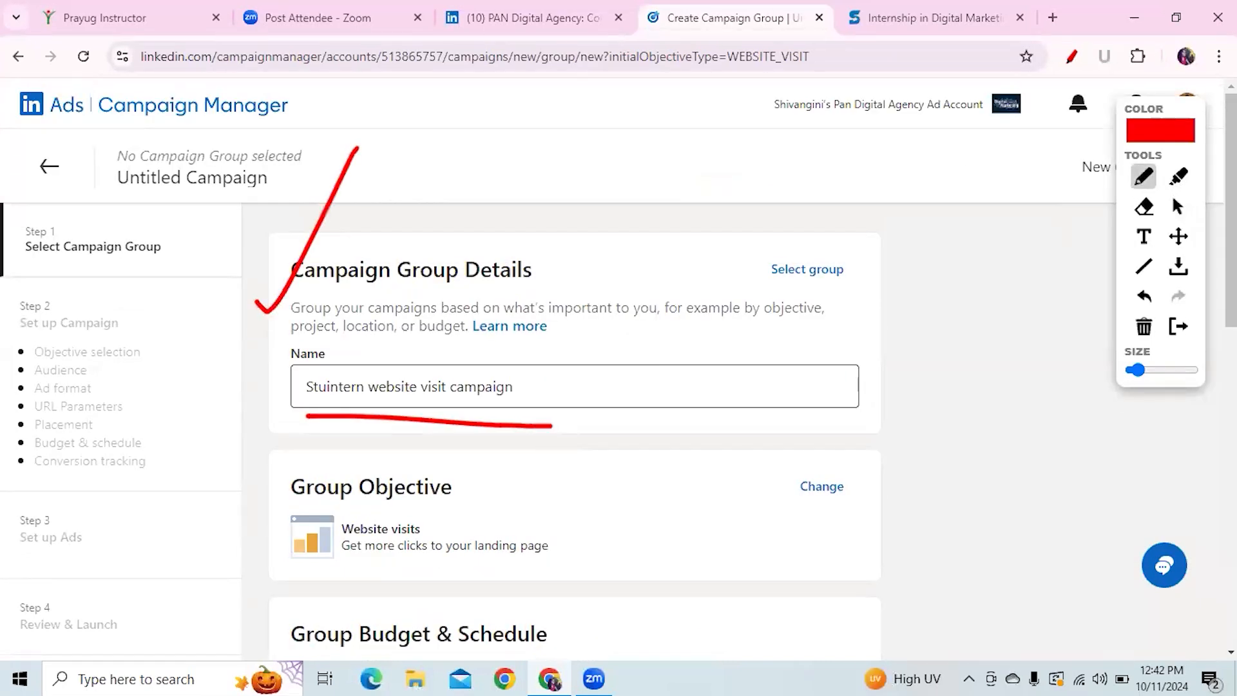
drag(1231, 213, 1232, 303)
drag(349, 344, 541, 344)
scroll(573, 386, down, 3)
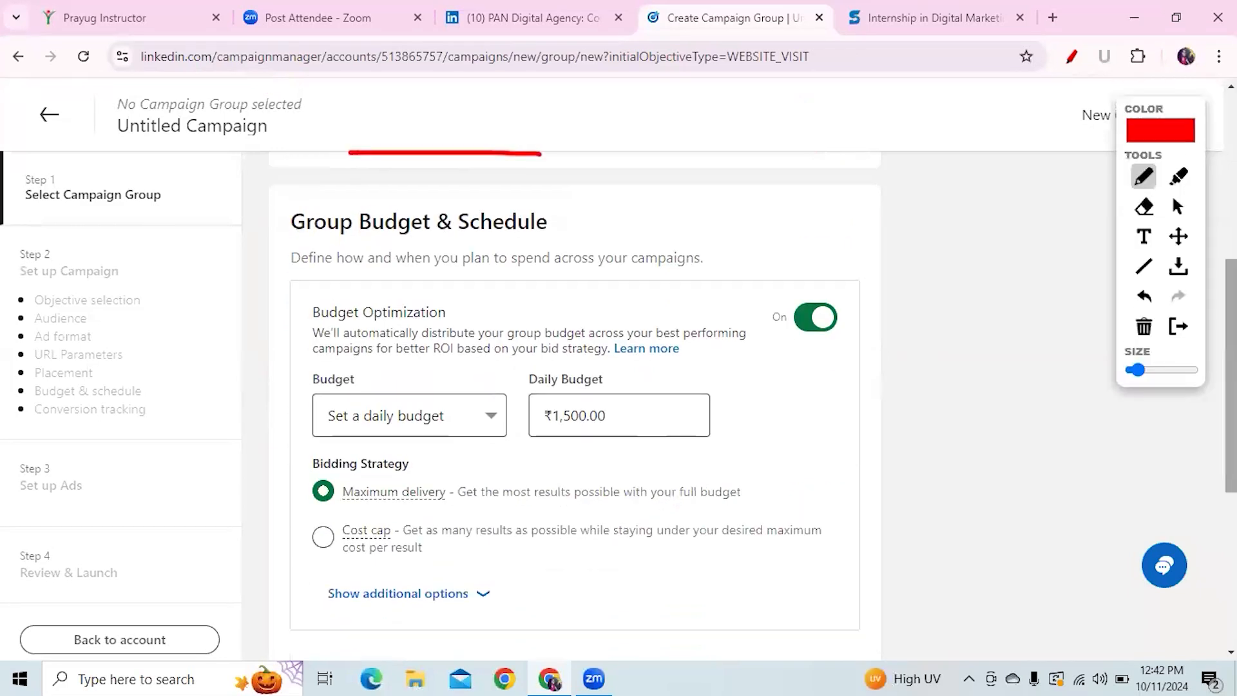
Step: Mark Group Budget & Schedule with a red tick and draw an arrow from the budget type to Daily Budget
click(408, 370)
mouse_move(497, 261)
mouse_down()
mouse_move(412, 373)
mouse_move(535, 228)
mouse_up()
mouse_move(384, 387)
mouse_down()
mouse_move(513, 384)
mouse_move(495, 413)
mouse_up()
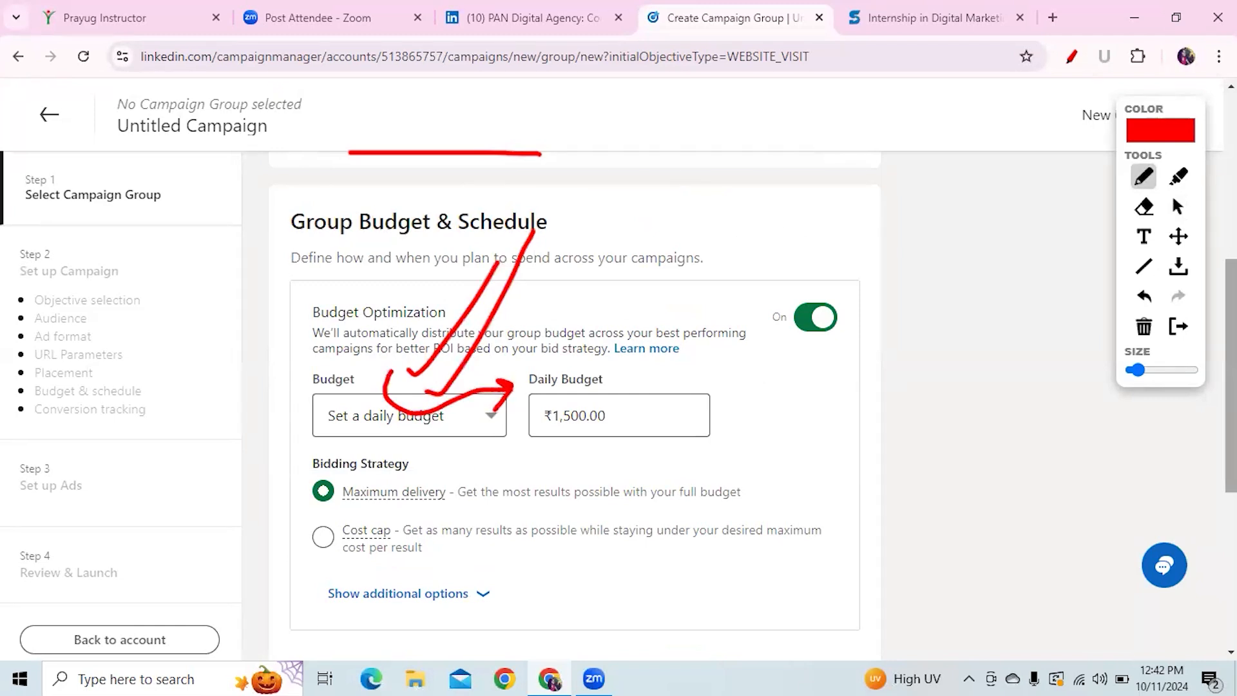
Step: Tick the daily budget in red, underline Maximum delivery and its description, and mark the Cost cap option with an arrow and tick
scroll(503, 326, down, 3)
drag(359, 310, 439, 312)
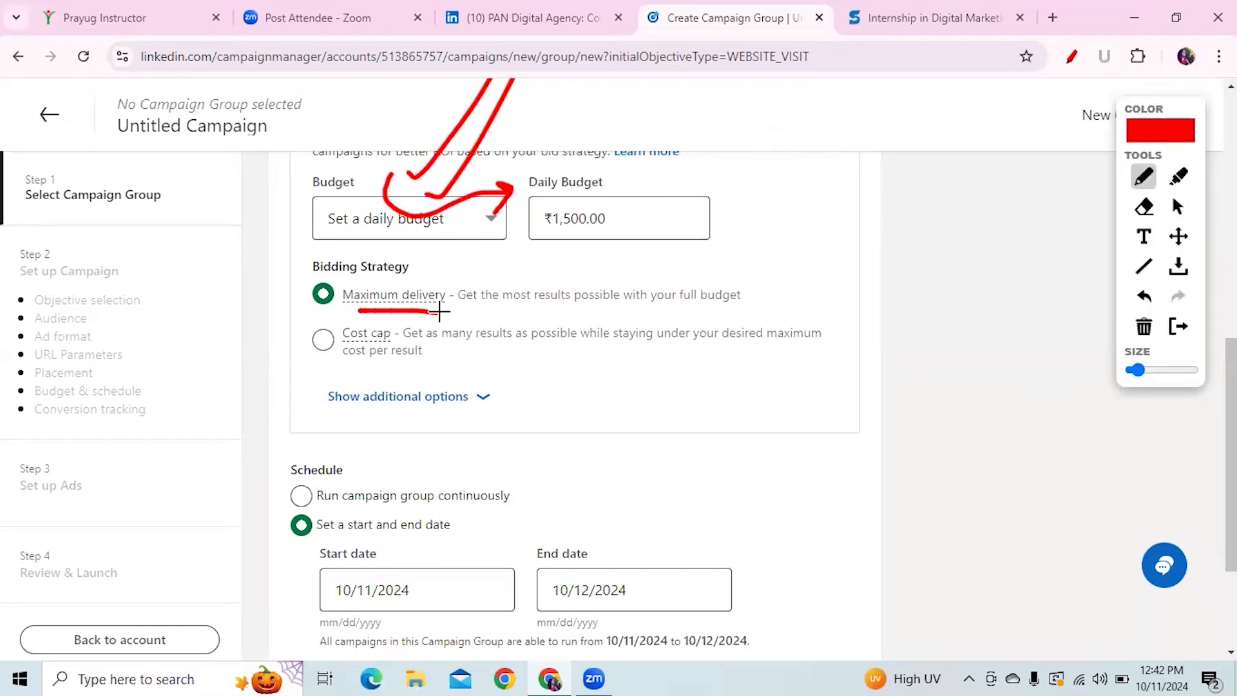
drag(531, 241, 584, 215)
drag(514, 310, 630, 299)
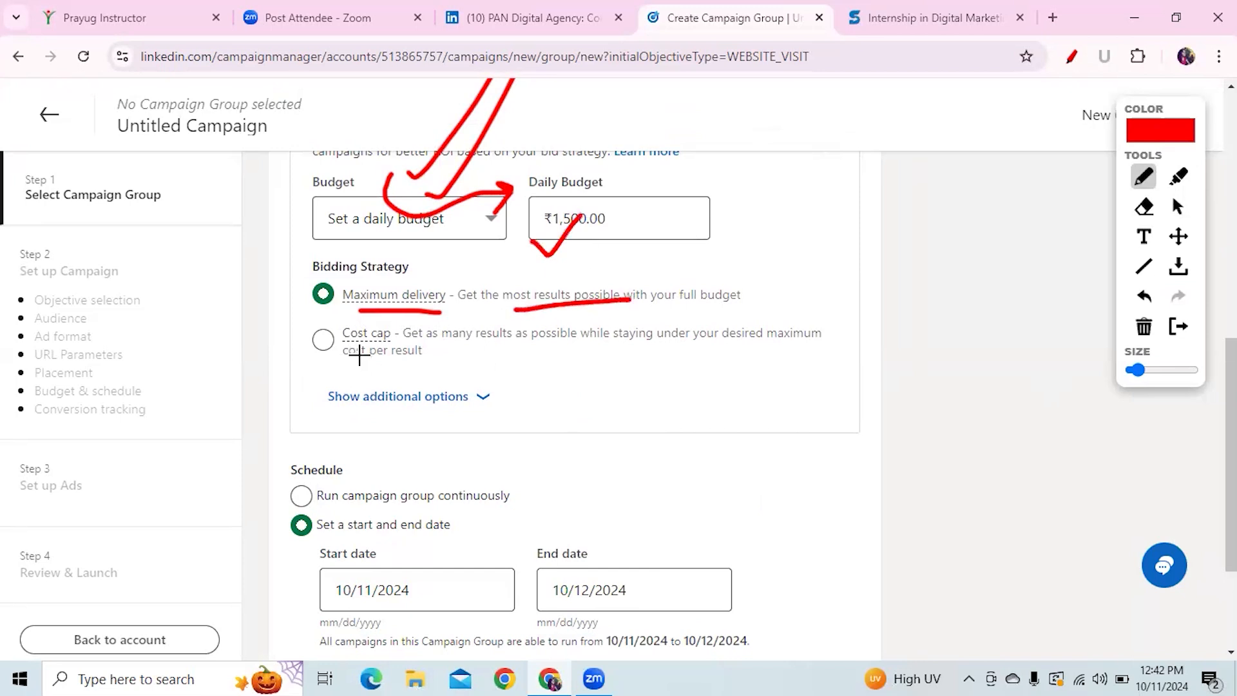
mouse_move(589, 402)
mouse_down()
mouse_move(584, 347)
mouse_move(605, 351)
mouse_up()
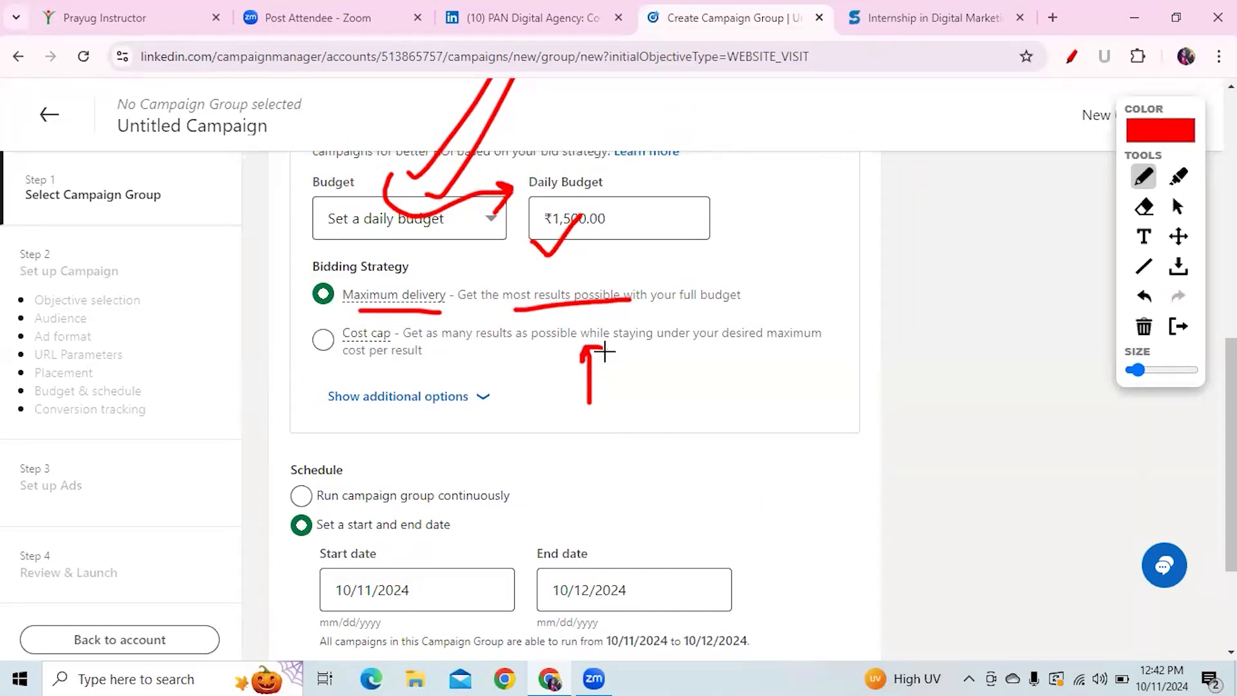
drag(289, 296, 358, 164)
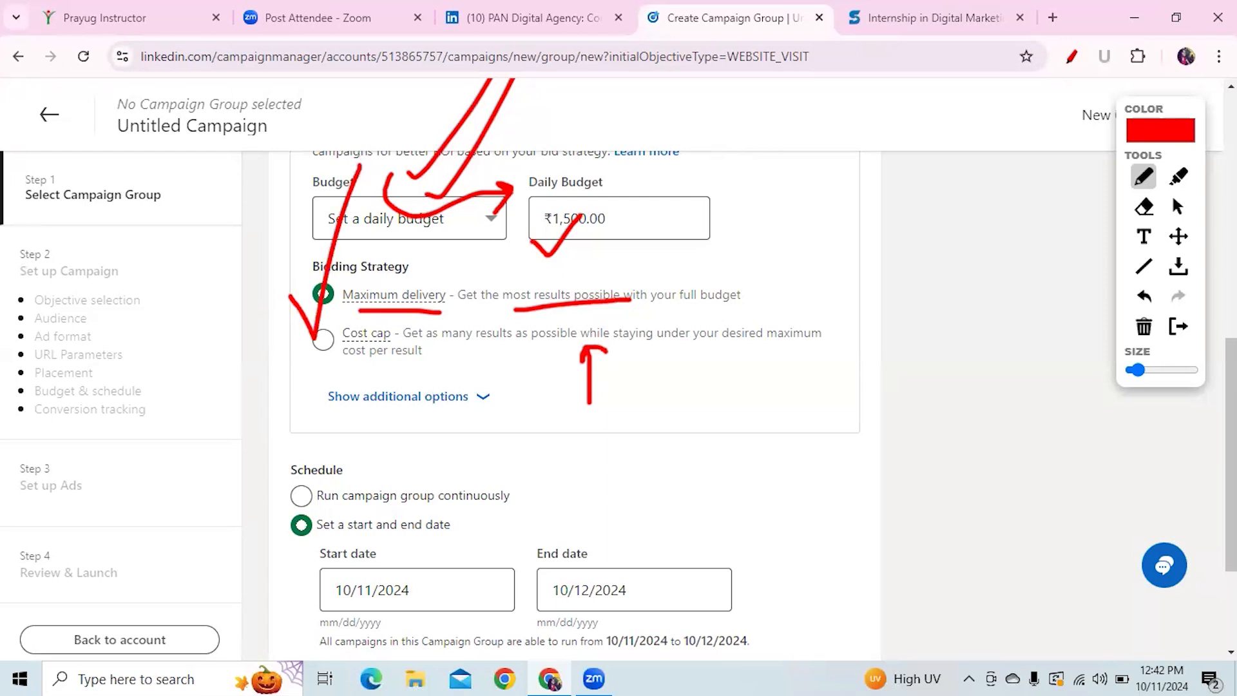
Step: Point a red arrow at Next, continue from the campaign group to campaign setup, and clear all drawn marks
scroll(1171, 191, down, 3)
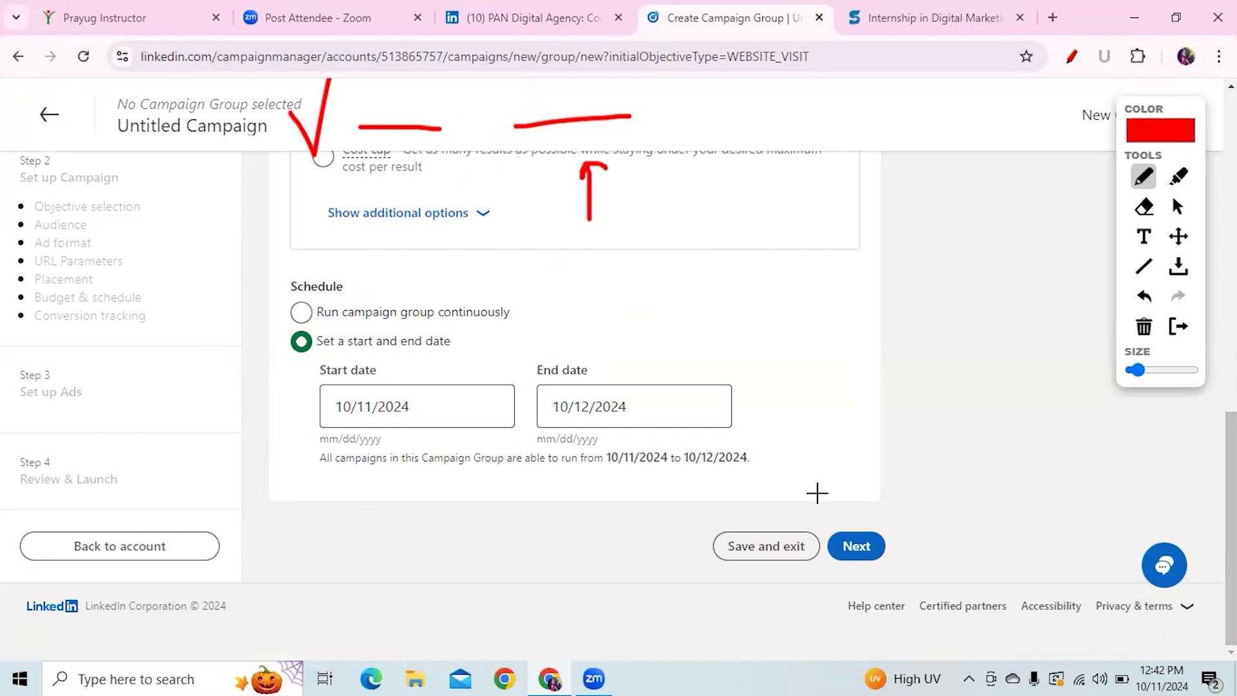
mouse_move(859, 451)
mouse_down()
mouse_move(848, 497)
mouse_move(869, 495)
mouse_up()
click(1178, 206)
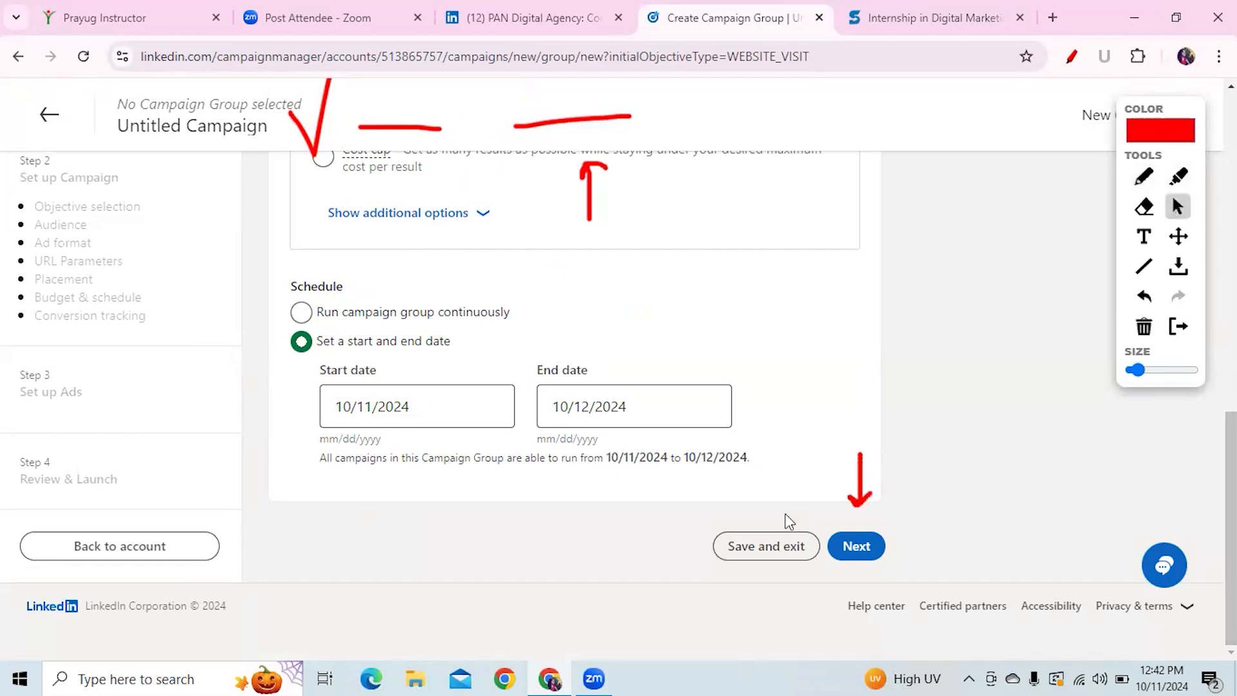
click(860, 538)
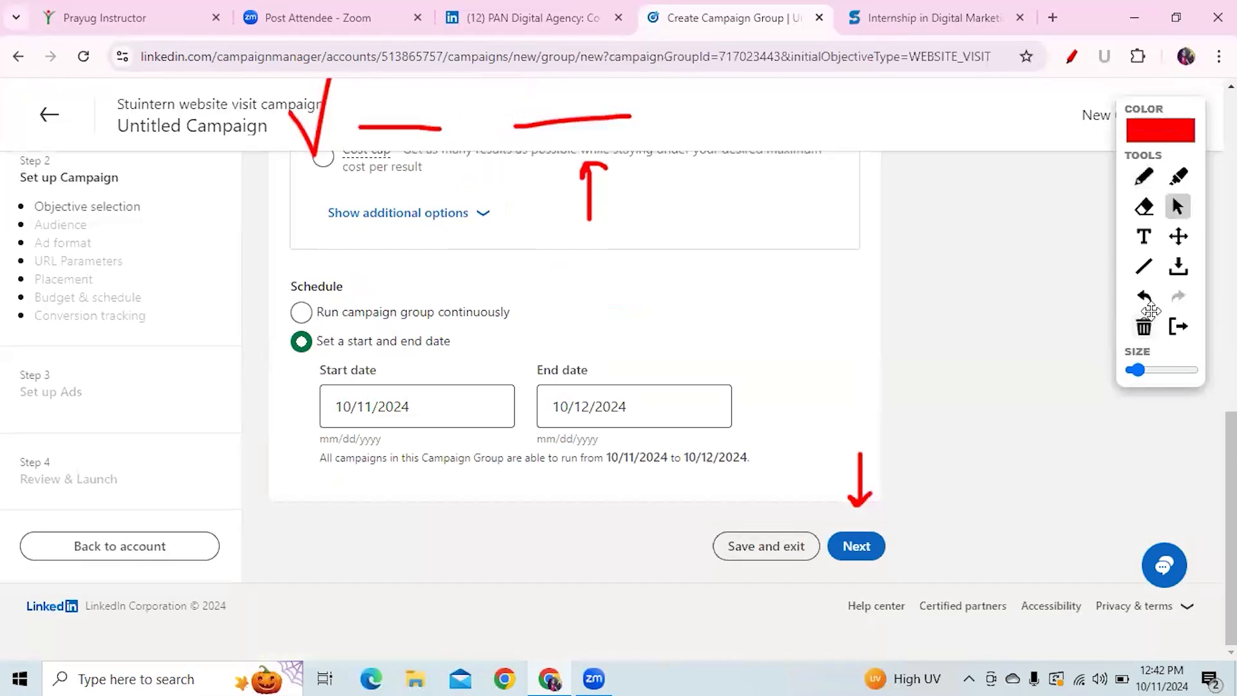
click(1144, 329)
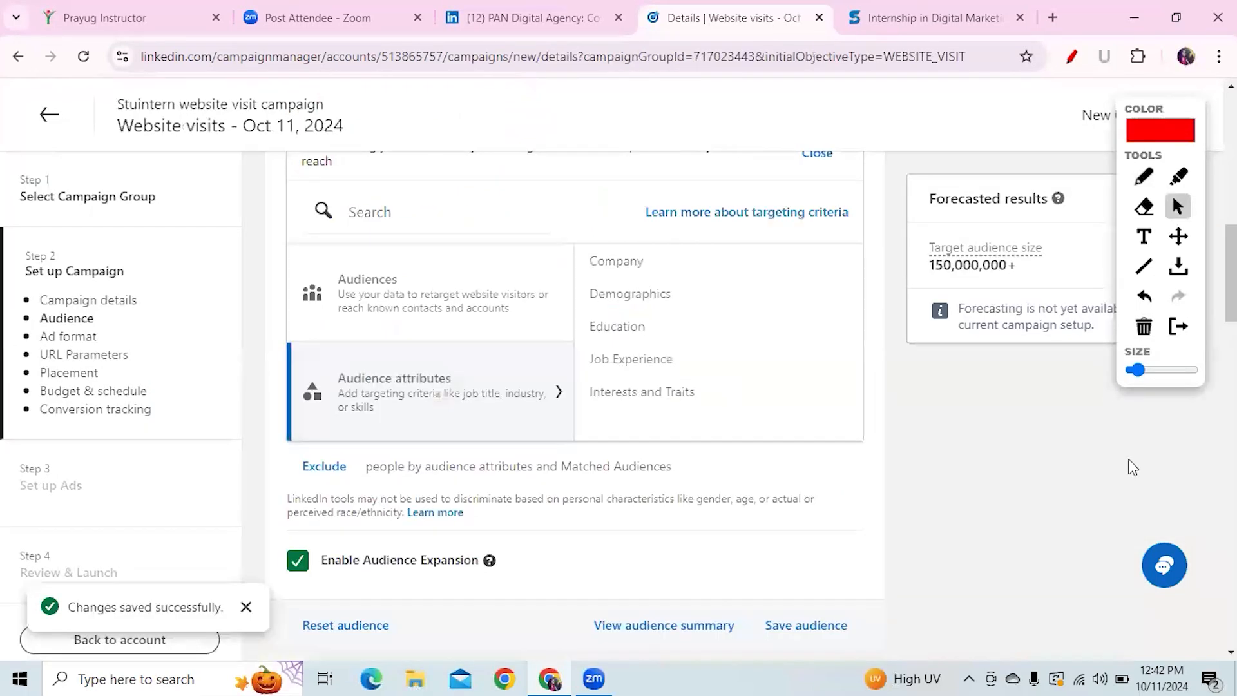
Step: Rename the campaign to "Stuintern Website visits" in the campaign details
scroll(574, 386, up, 10)
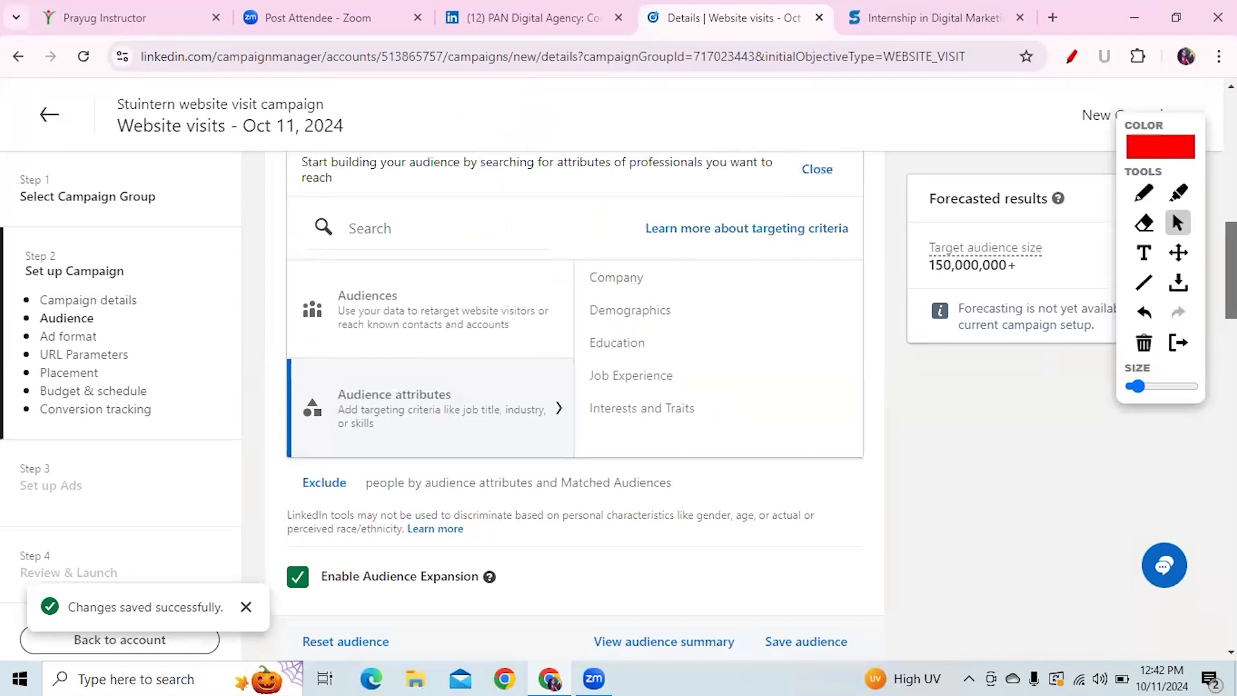
scroll(574, 386, up, 3)
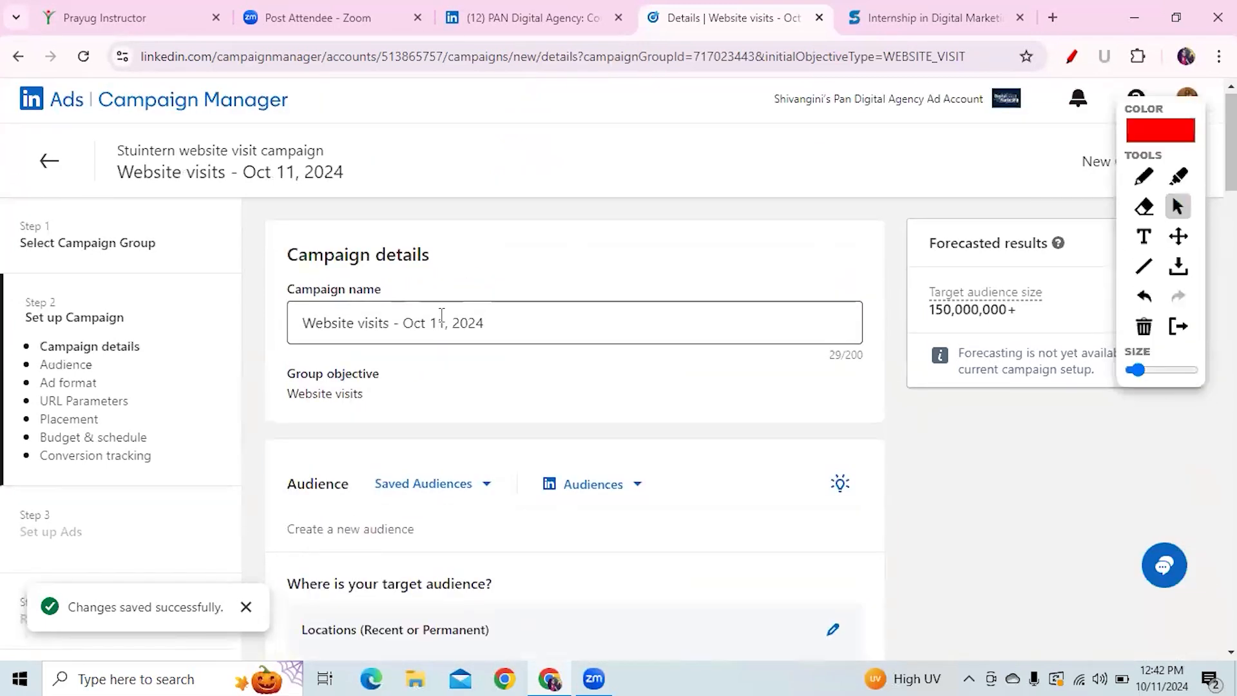
mouse_move(401, 324)
mouse_down()
mouse_move(511, 323)
mouse_move(389, 323)
mouse_up()
click(511, 322)
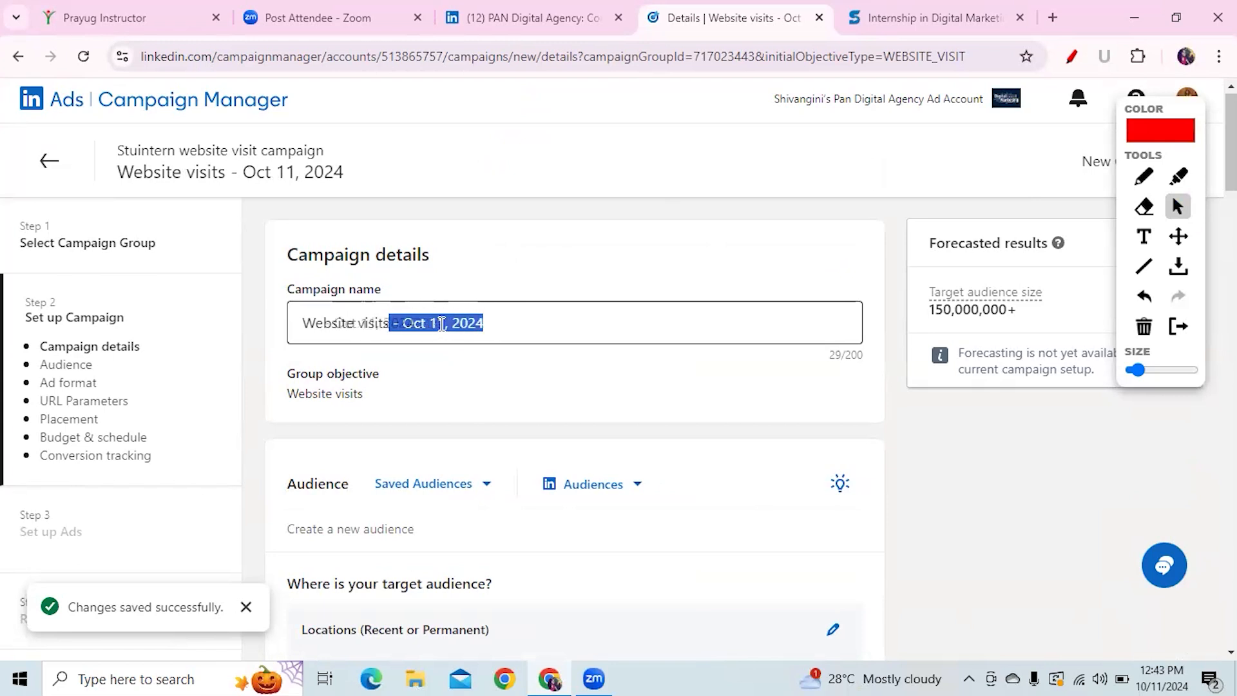
key(BackSpace)
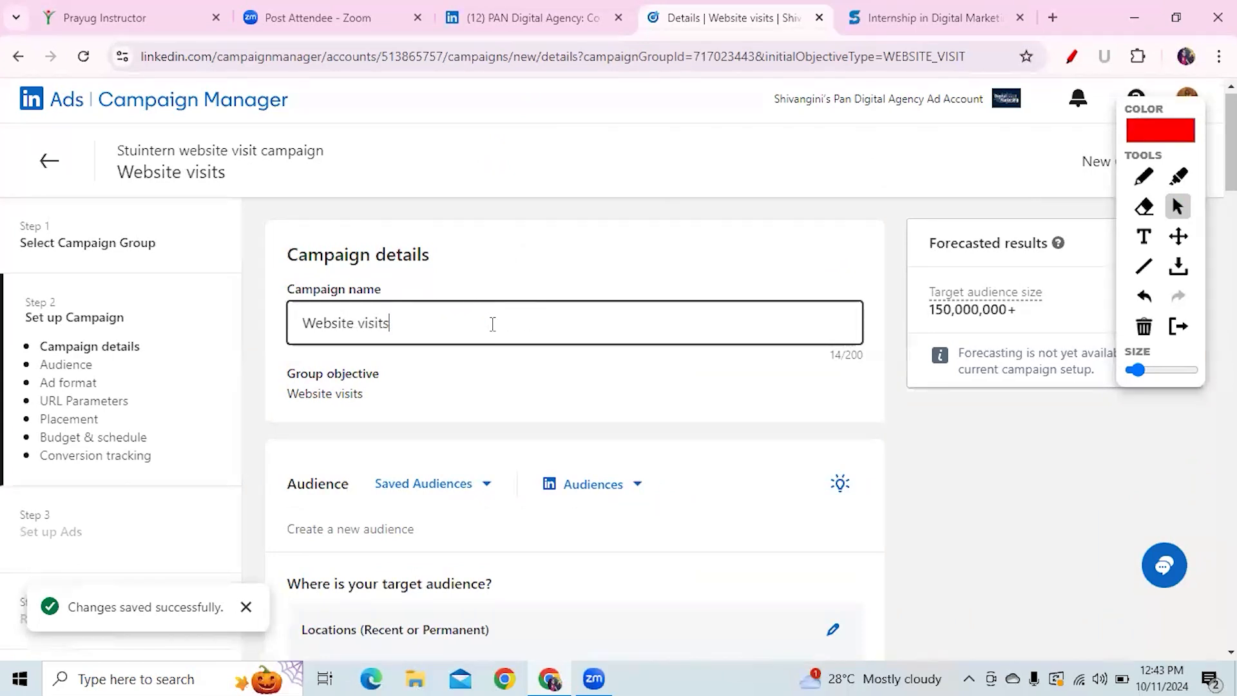
click(299, 328)
text(Stuinte)
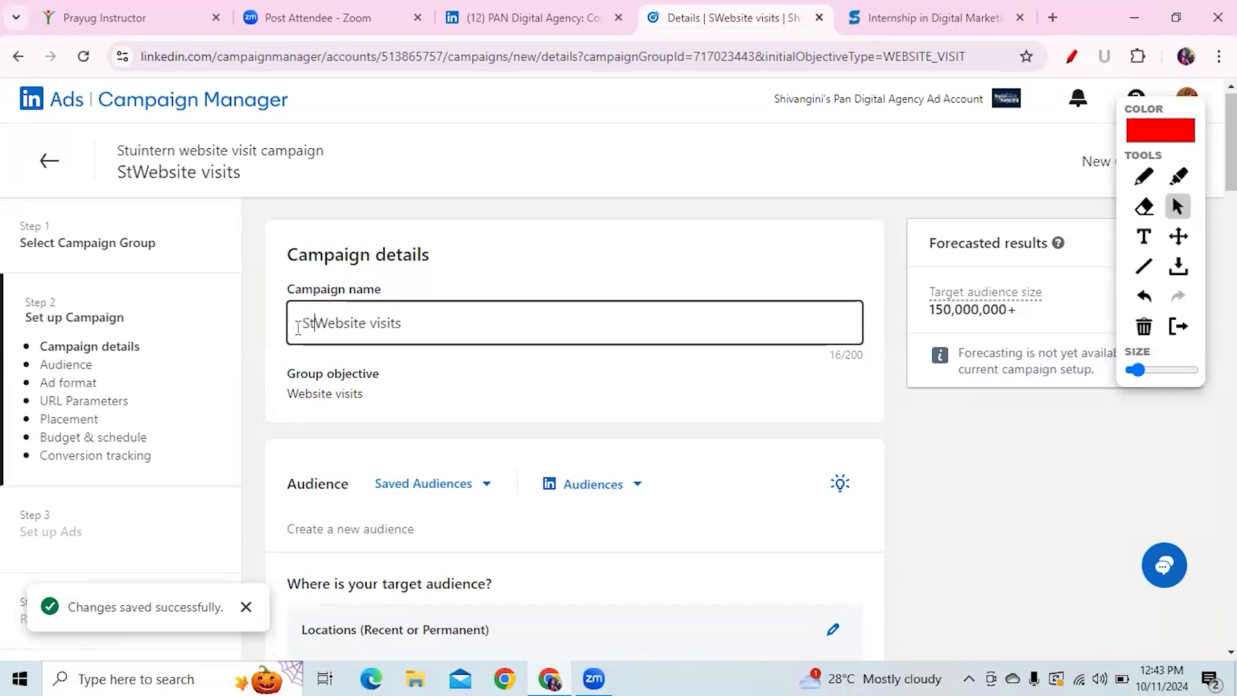
text(rn)
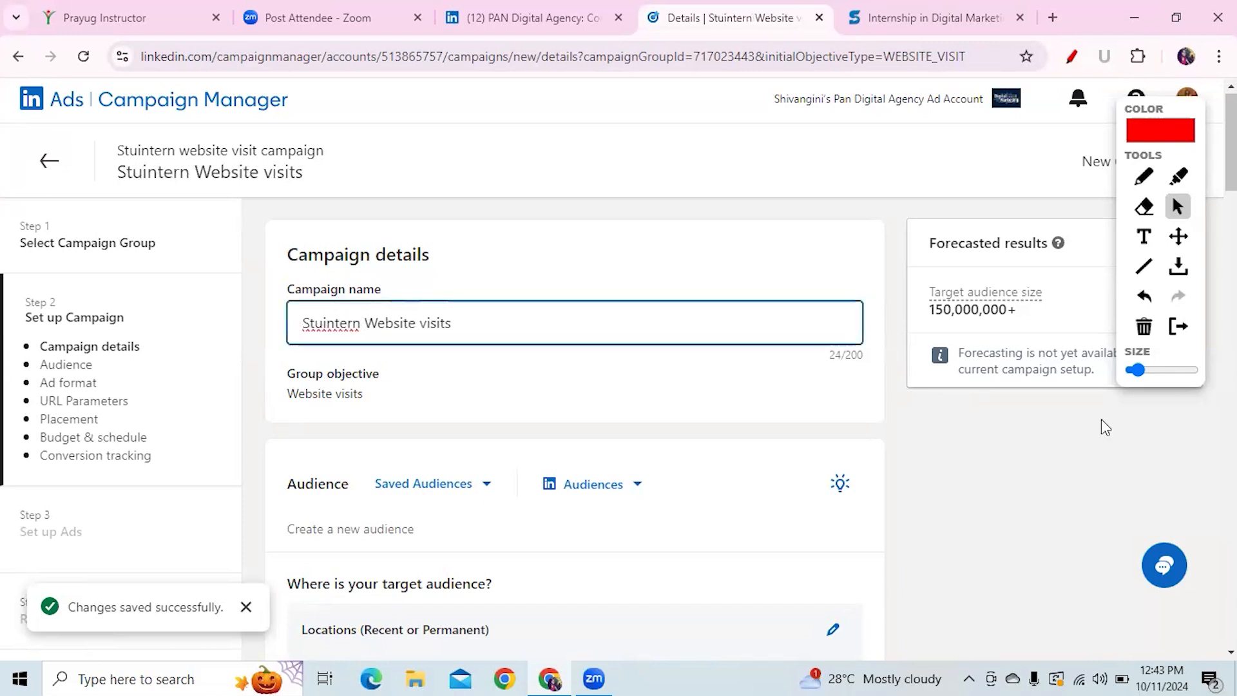
Step: Replace India with Gurugram, Haryana, India as the audience's target location
scroll(573, 387, down, 5)
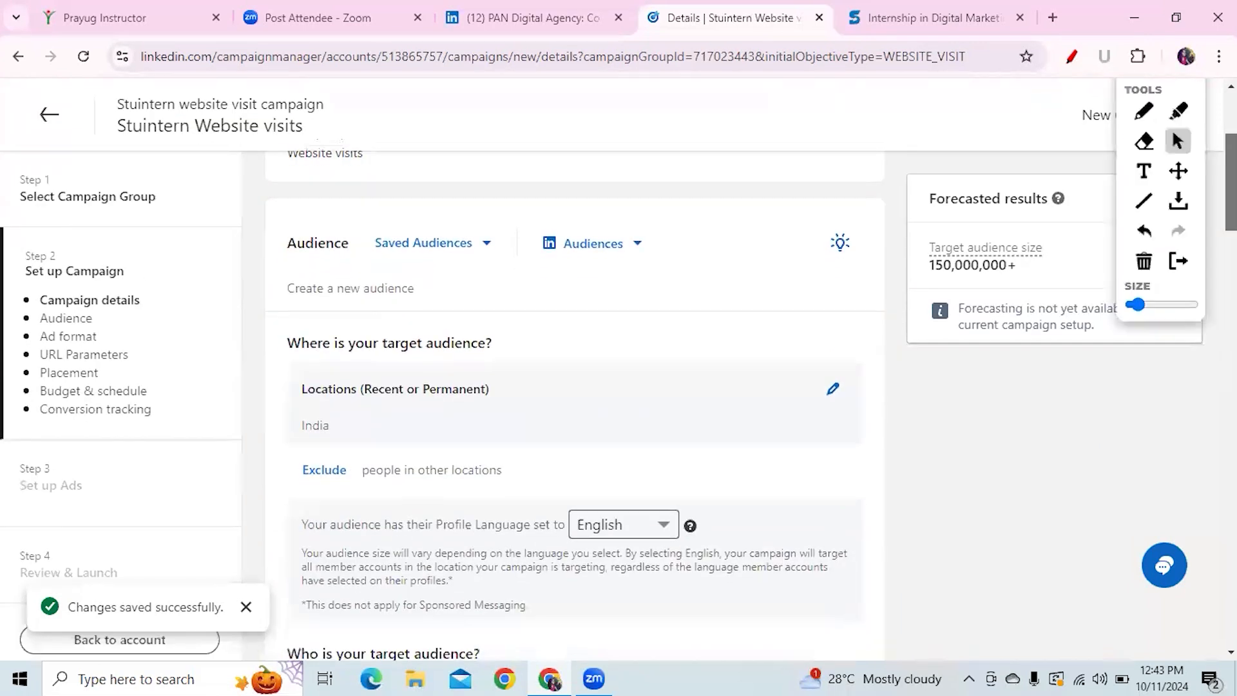
scroll(574, 406, up, 1)
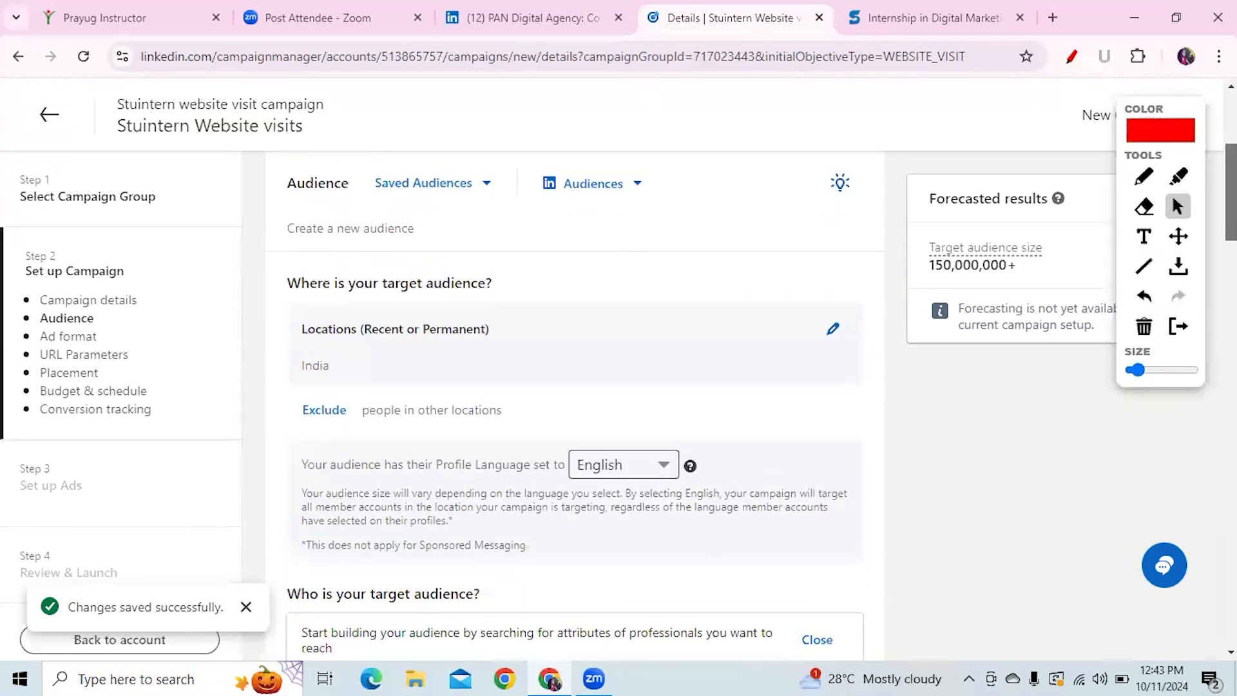
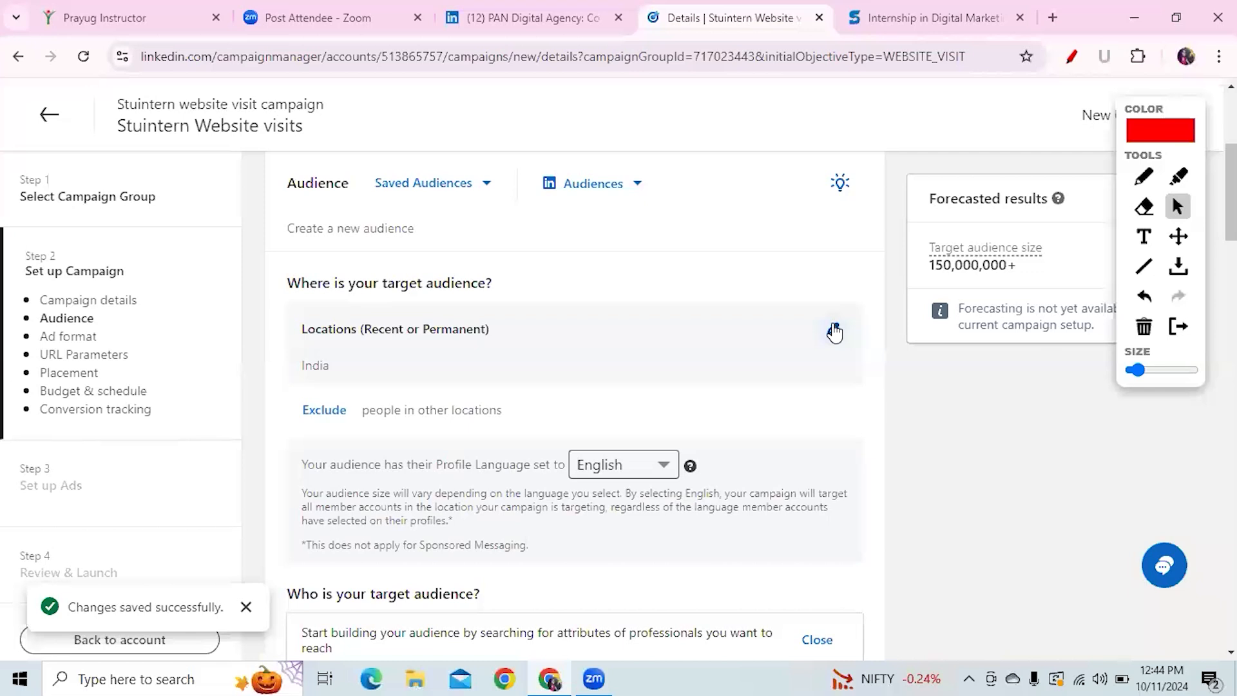
click(834, 331)
click(817, 332)
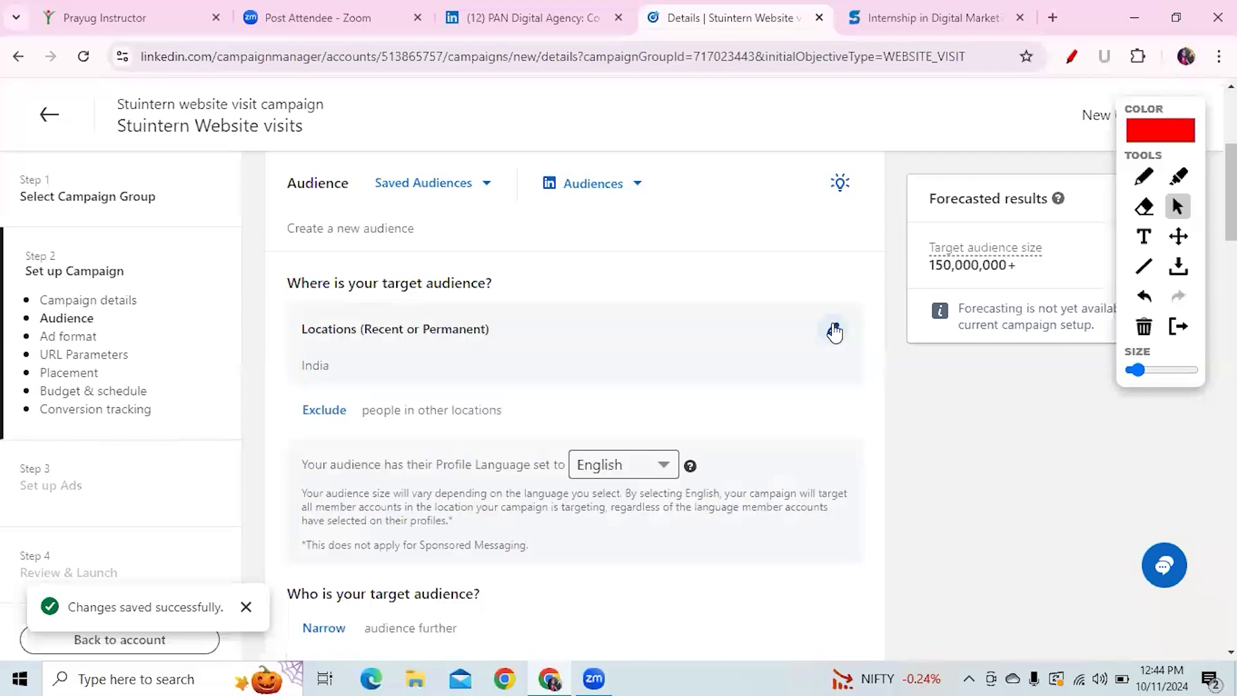
click(833, 332)
click(361, 374)
click(364, 427)
text(Gur)
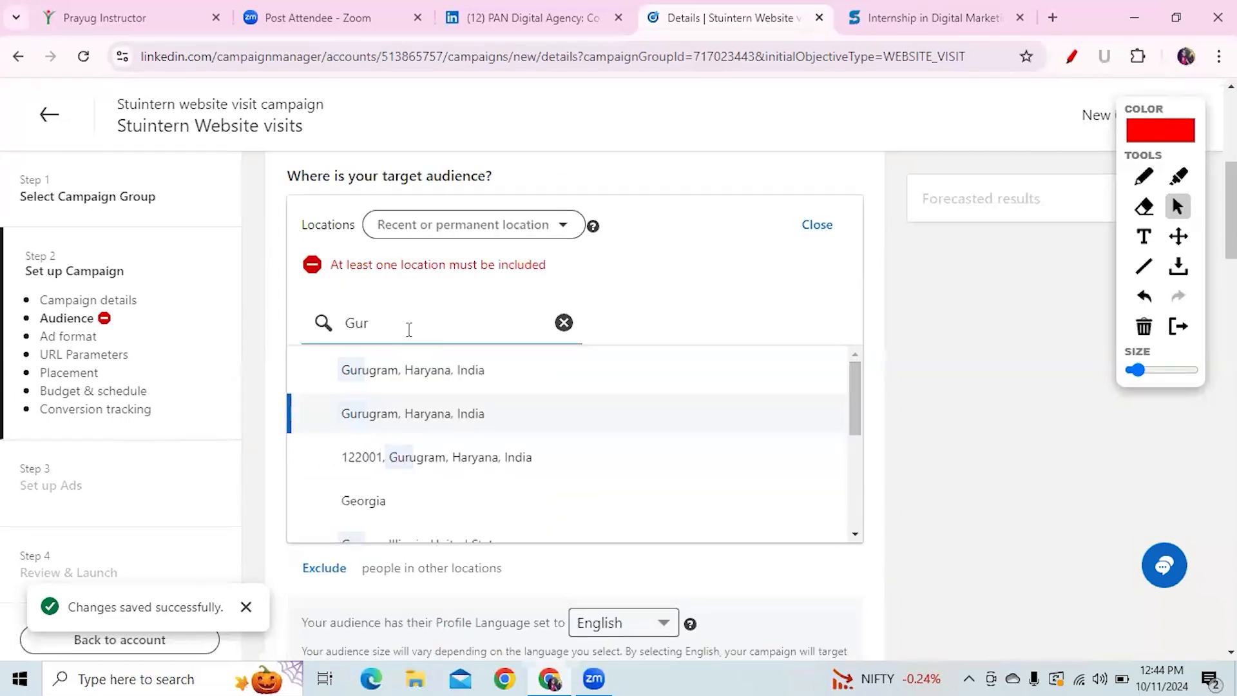
click(422, 387)
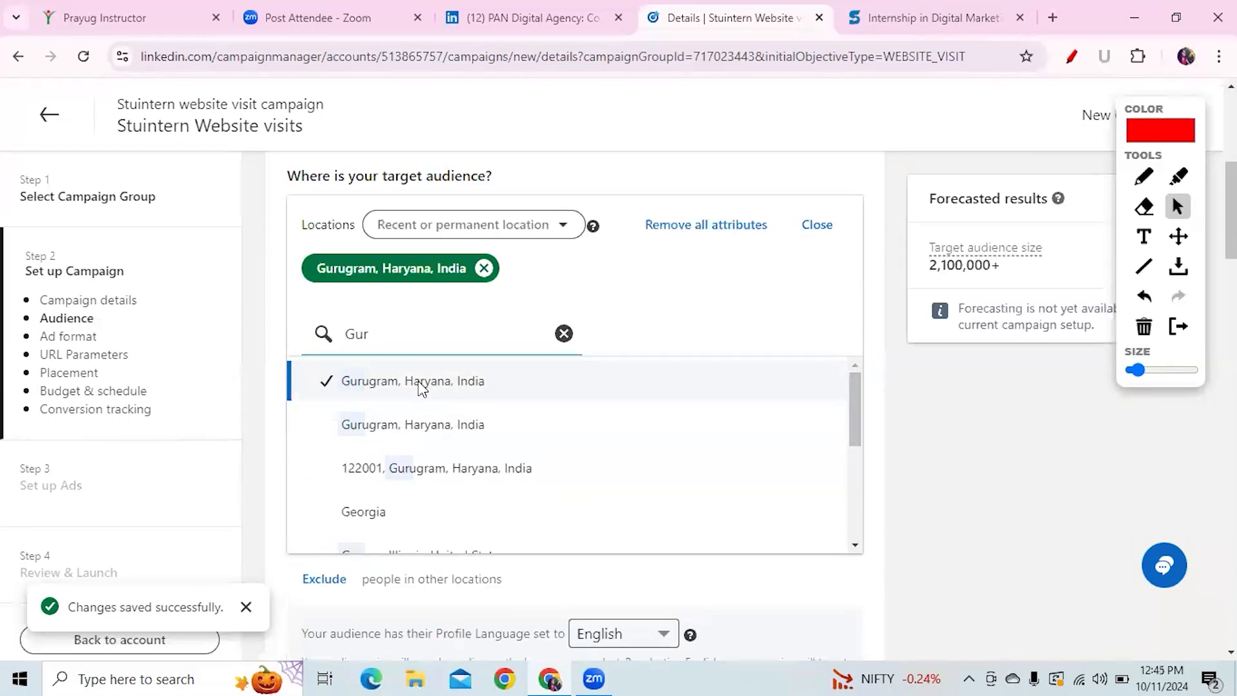
Step: Reselect Gurugram, Haryana, India after deselecting it, clear the location search and close the location editor
click(556, 396)
click(555, 372)
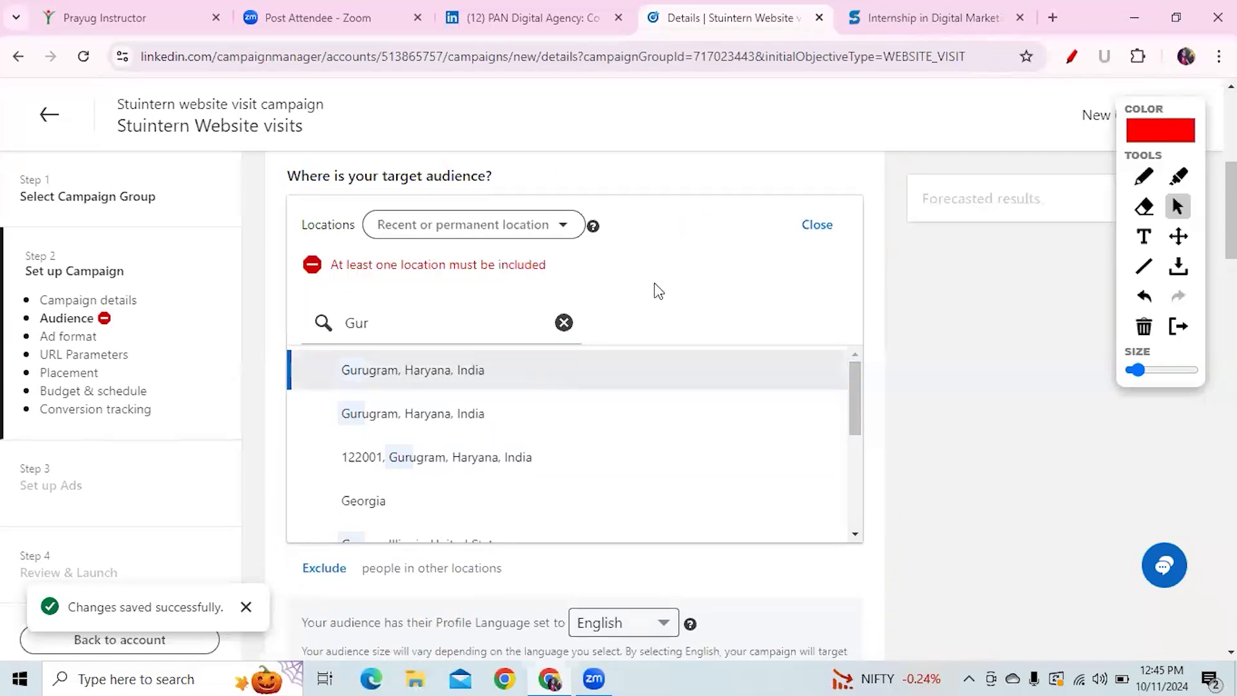
click(564, 333)
click(453, 304)
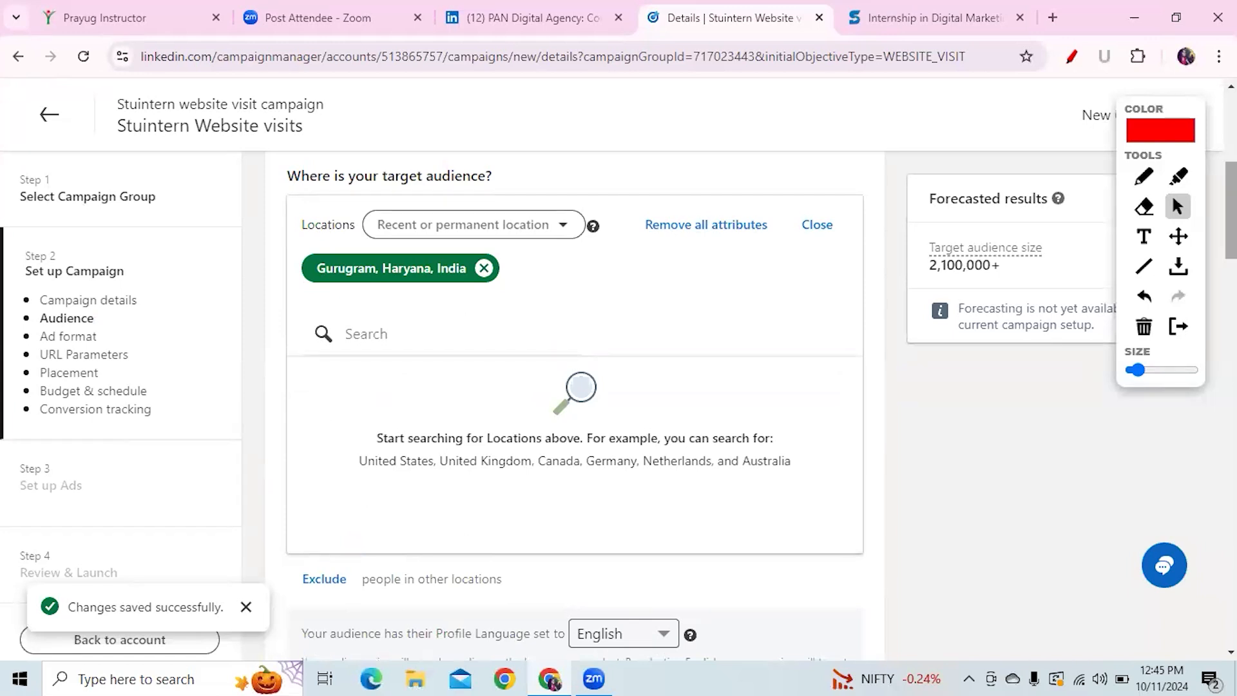
scroll(574, 386, down, 4)
scroll(574, 387, down, 3)
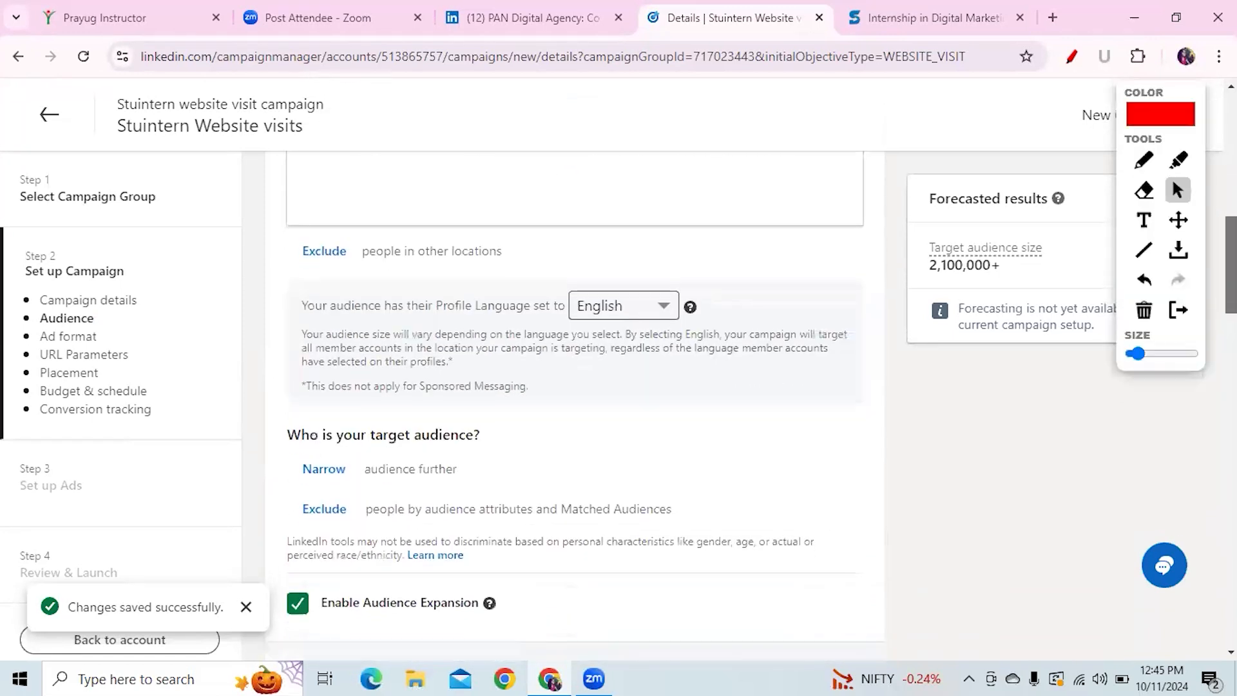
scroll(575, 386, down, 2)
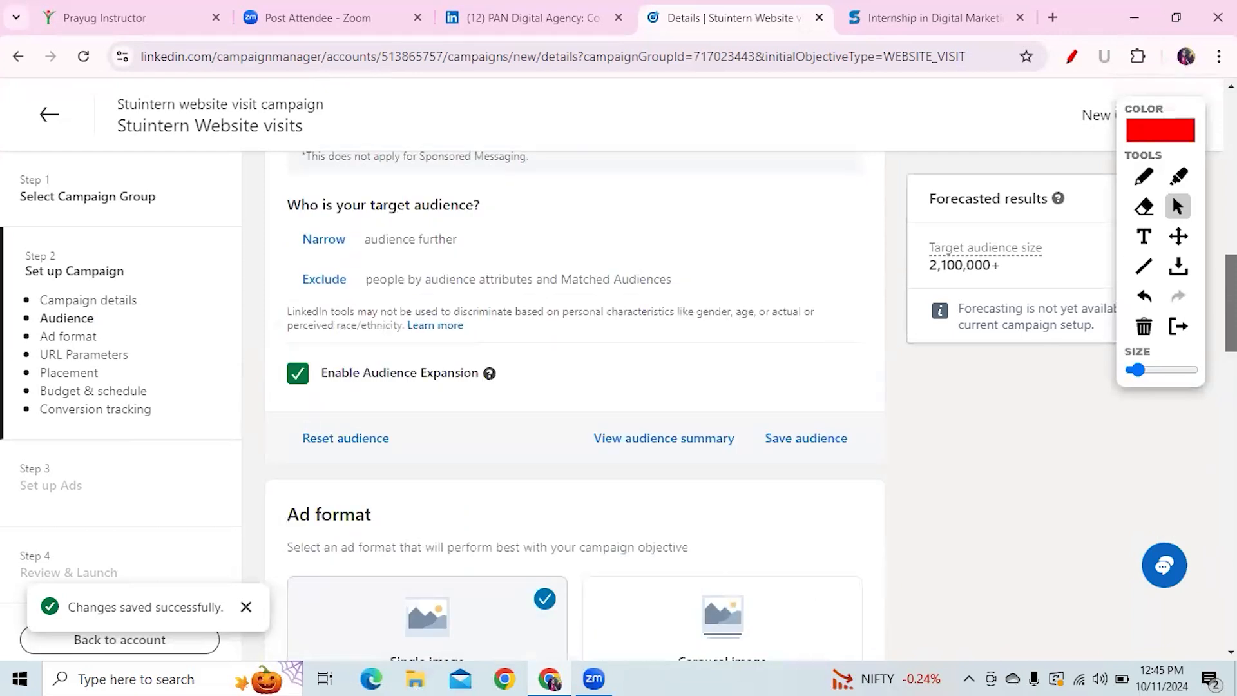
scroll(1202, 193, up, 14)
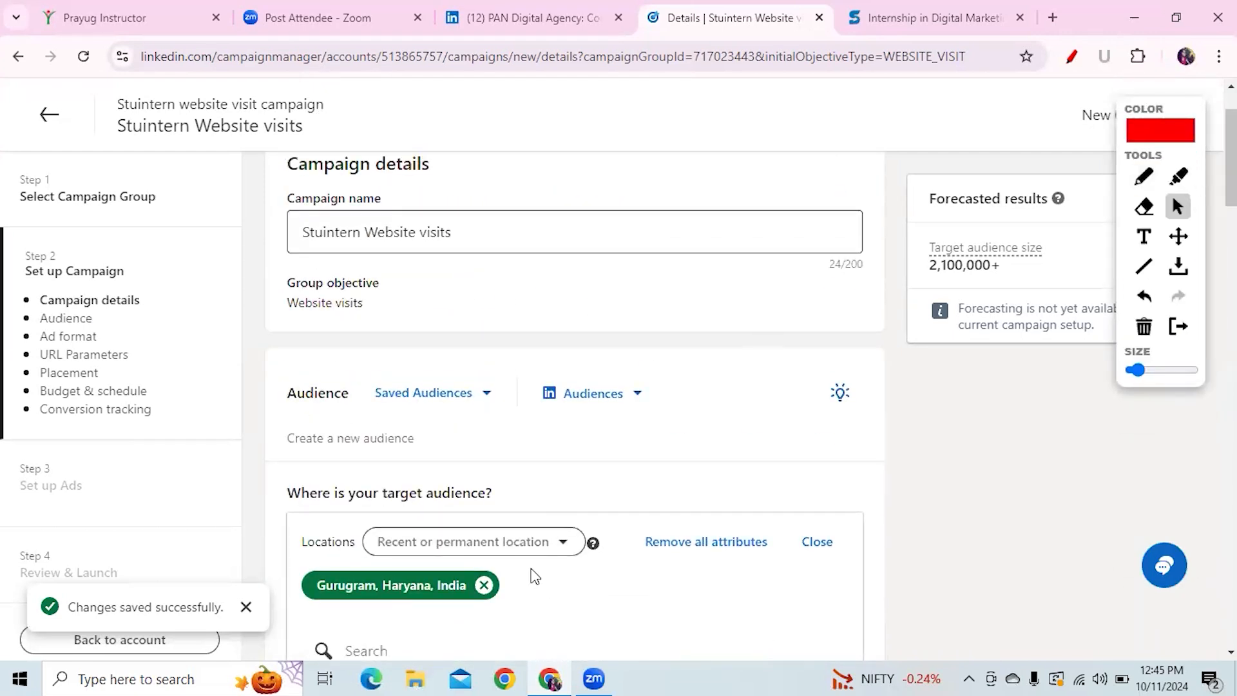
click(811, 543)
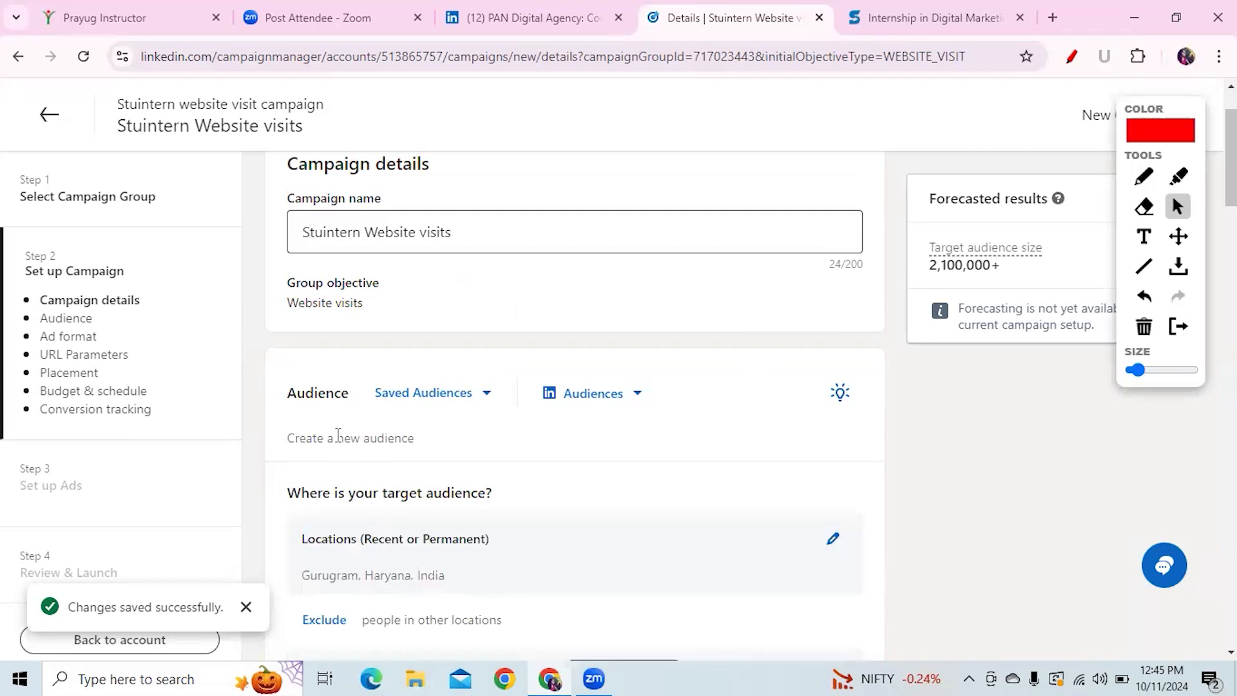
Step: Look through the audience section: LinkedIn audiences, location, profile language, narrowing and exclusion options, and audience expansion above Ad format
click(593, 400)
click(741, 410)
scroll(1231, 194, down, 4)
scroll(574, 387, down, 4)
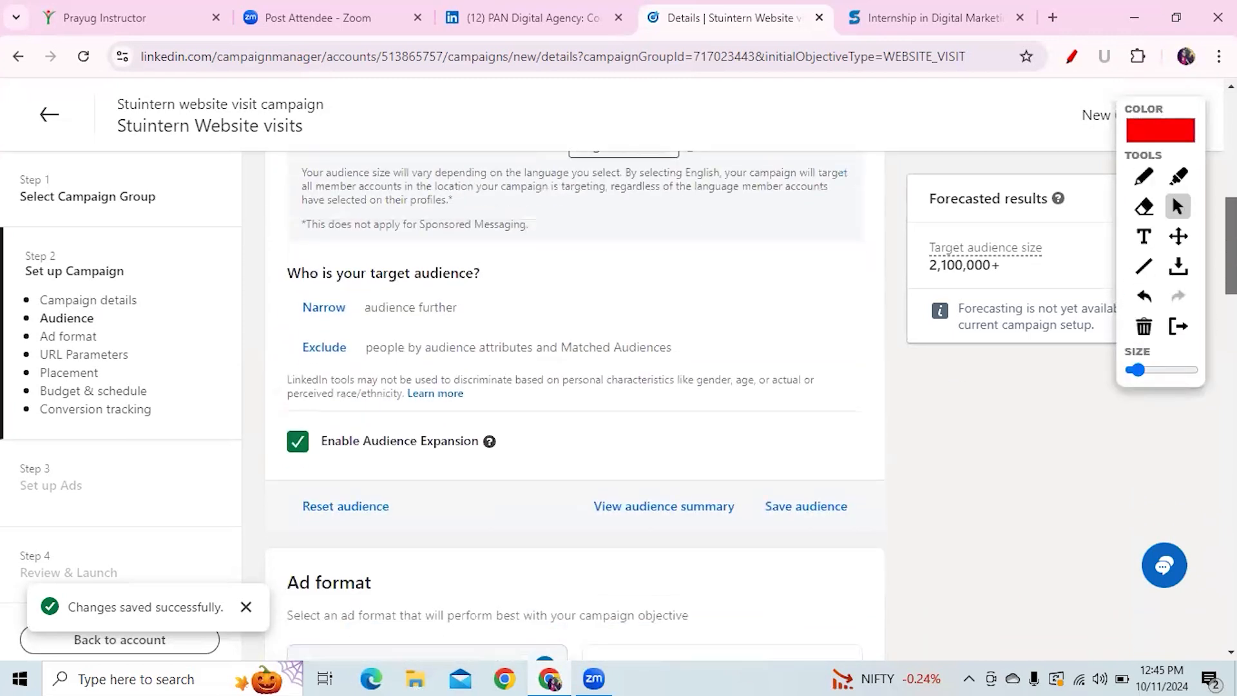
scroll(574, 387, down, 1)
scroll(574, 386, down, 3)
scroll(574, 387, up, 4)
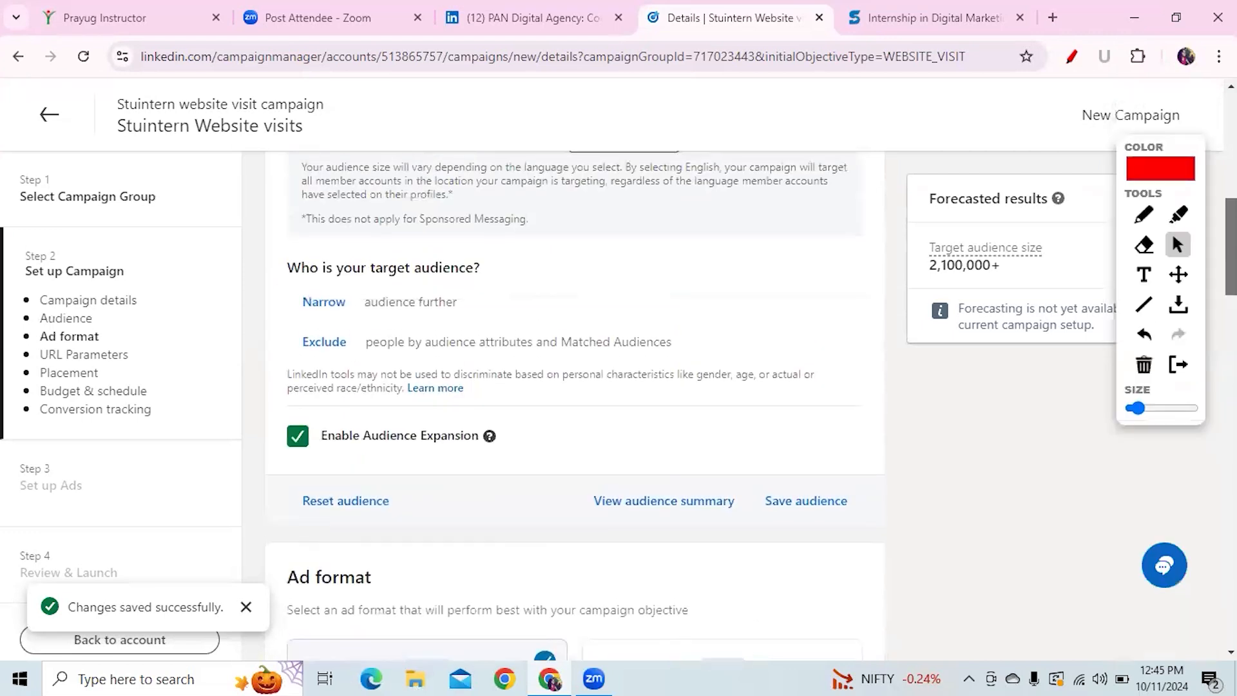
scroll(574, 405, up, 1)
scroll(573, 406, up, 1)
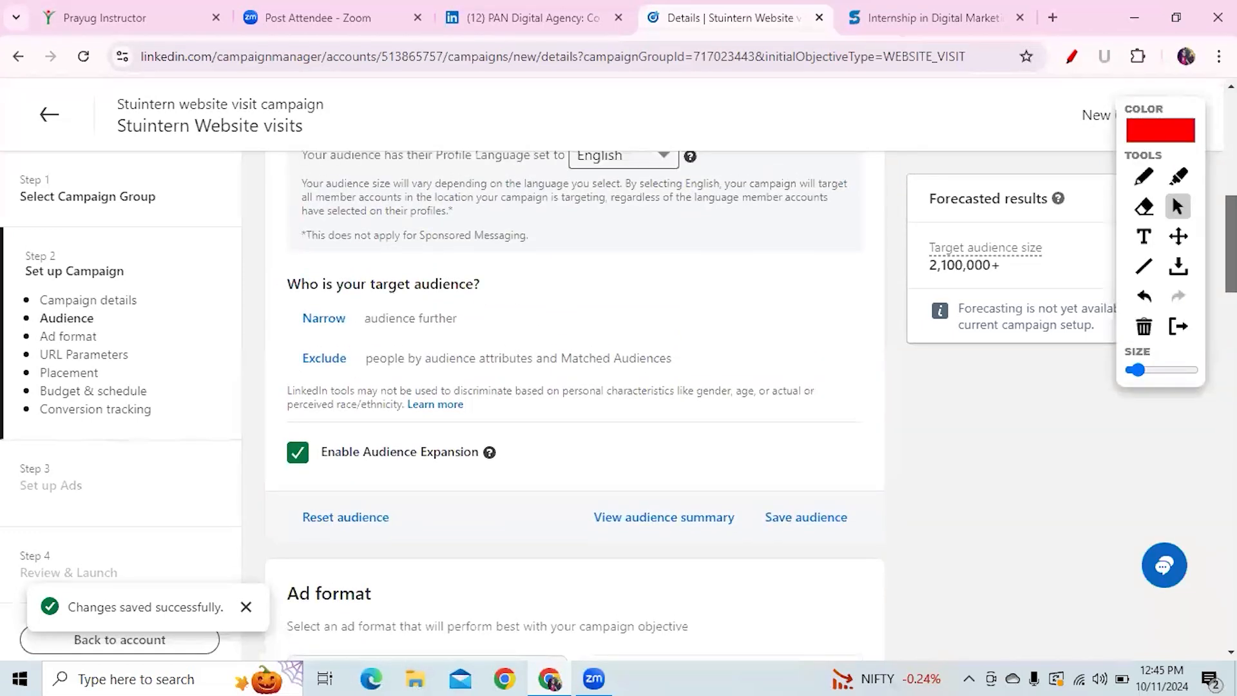
scroll(573, 386, up, 1)
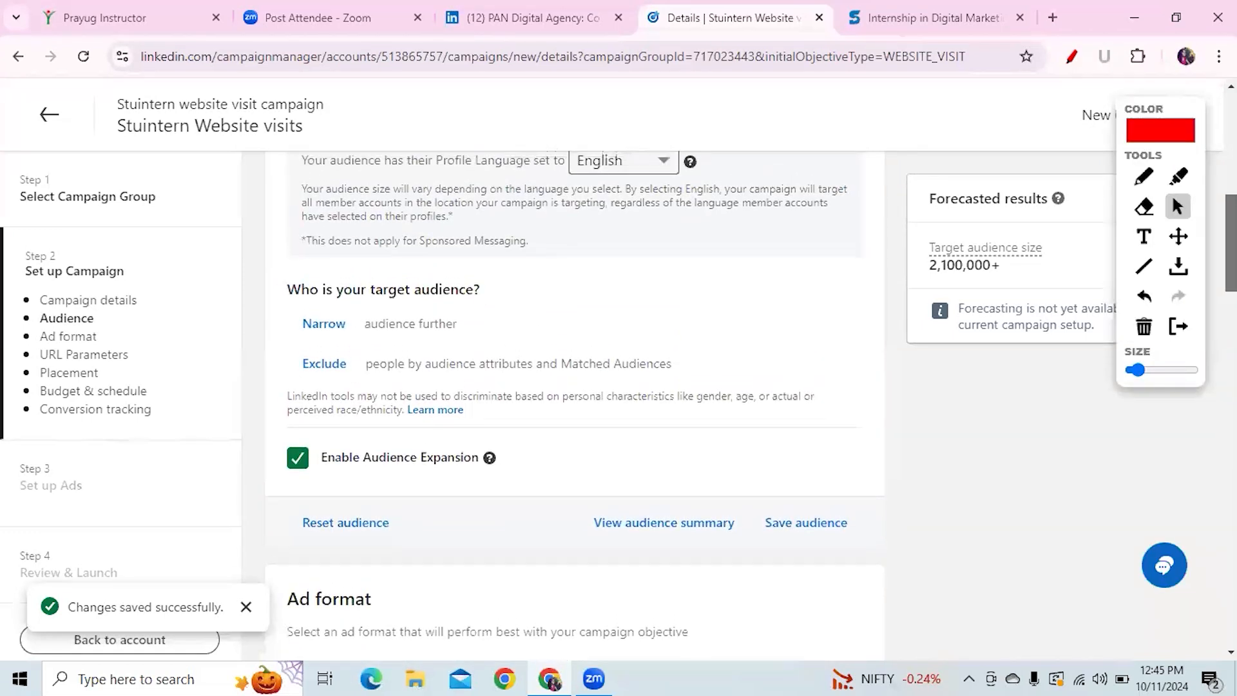
scroll(573, 387, up, 2)
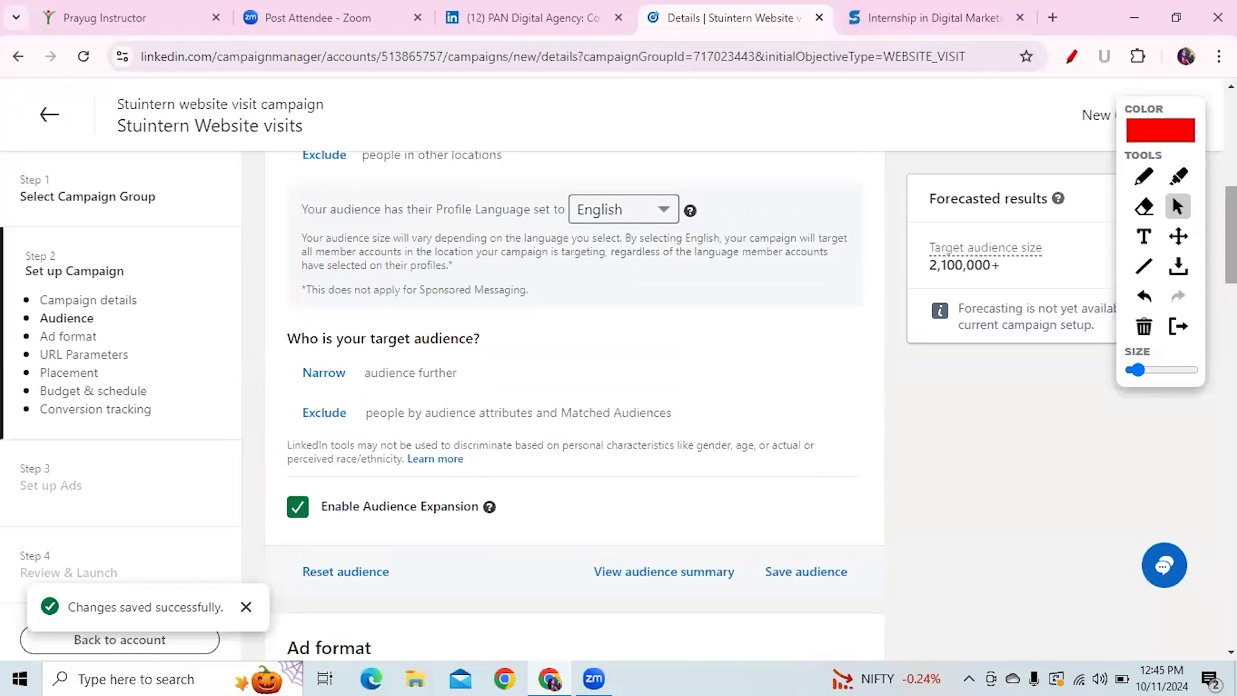
scroll(574, 386, up, 4)
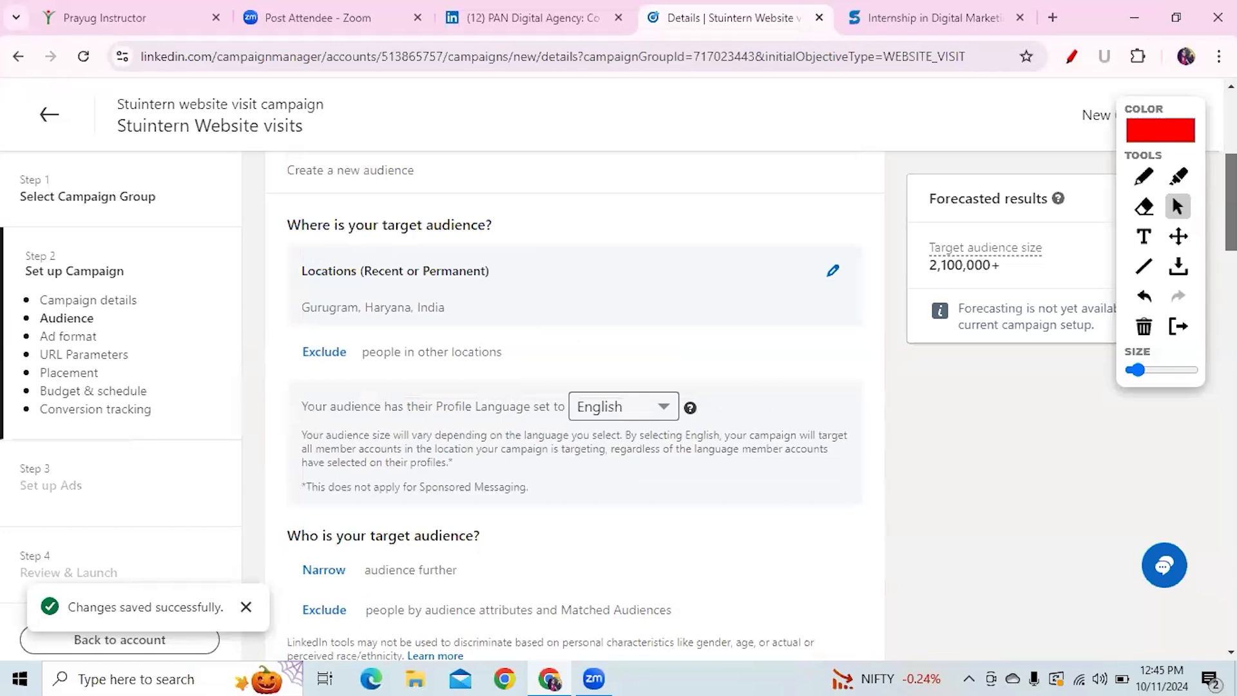
scroll(573, 387, down, 4)
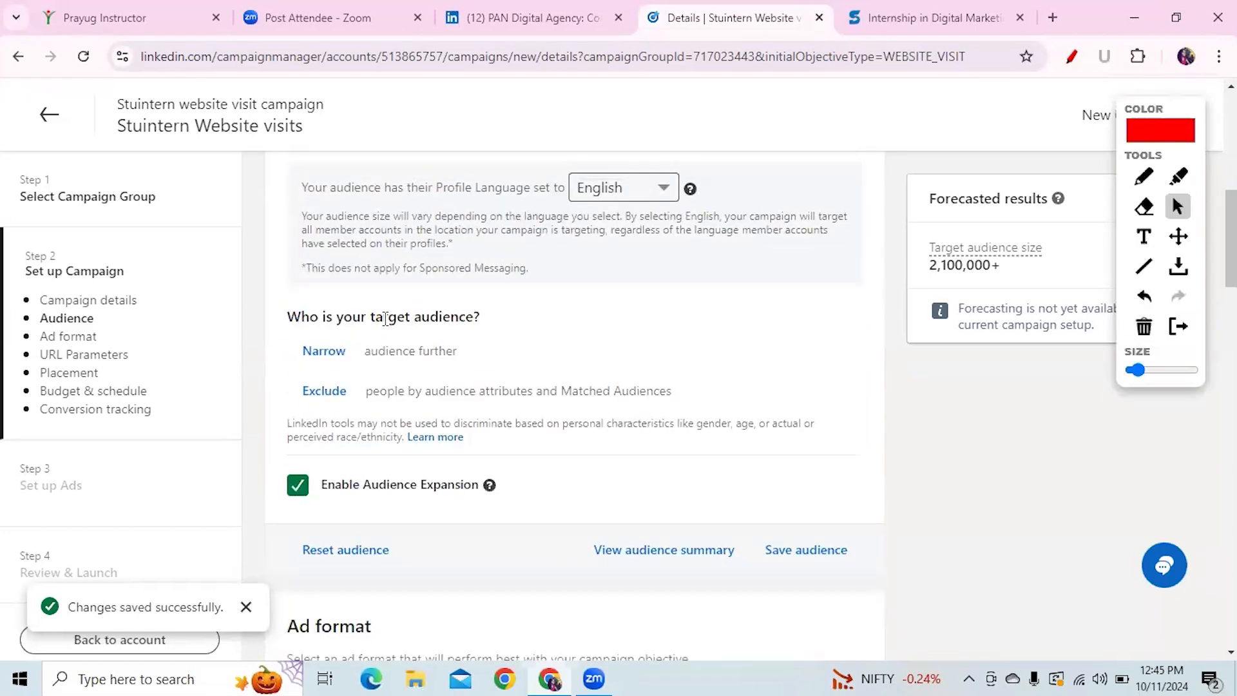
click(334, 352)
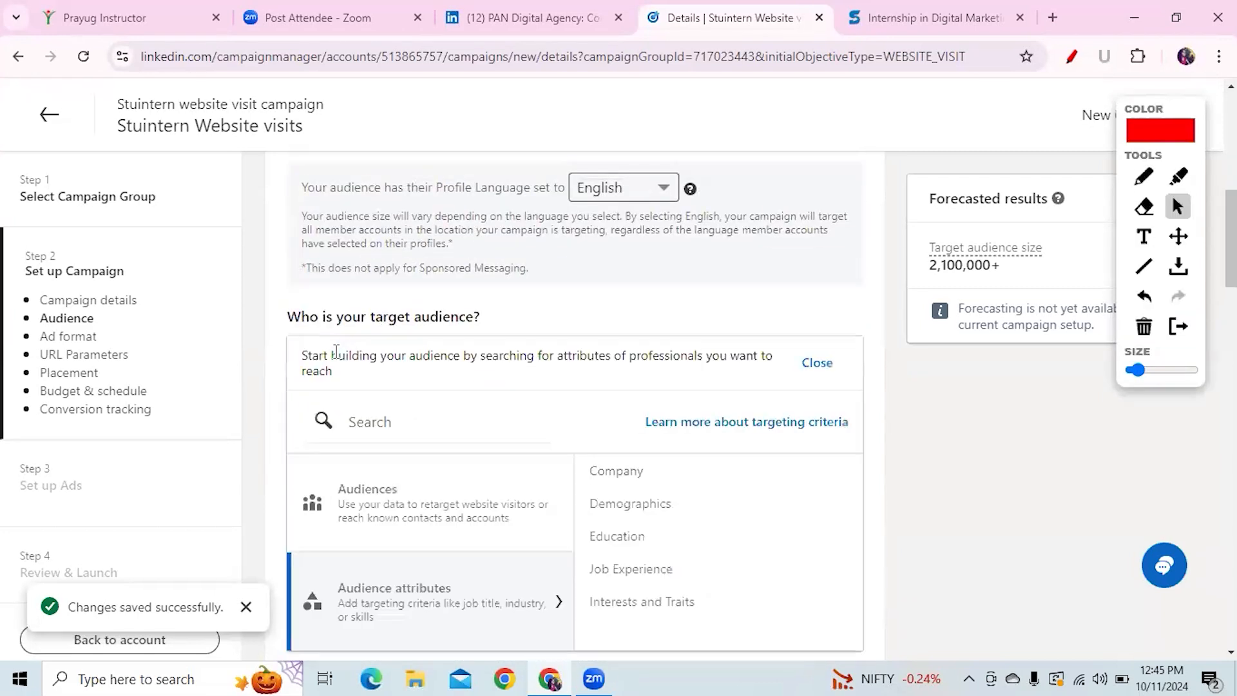
click(818, 366)
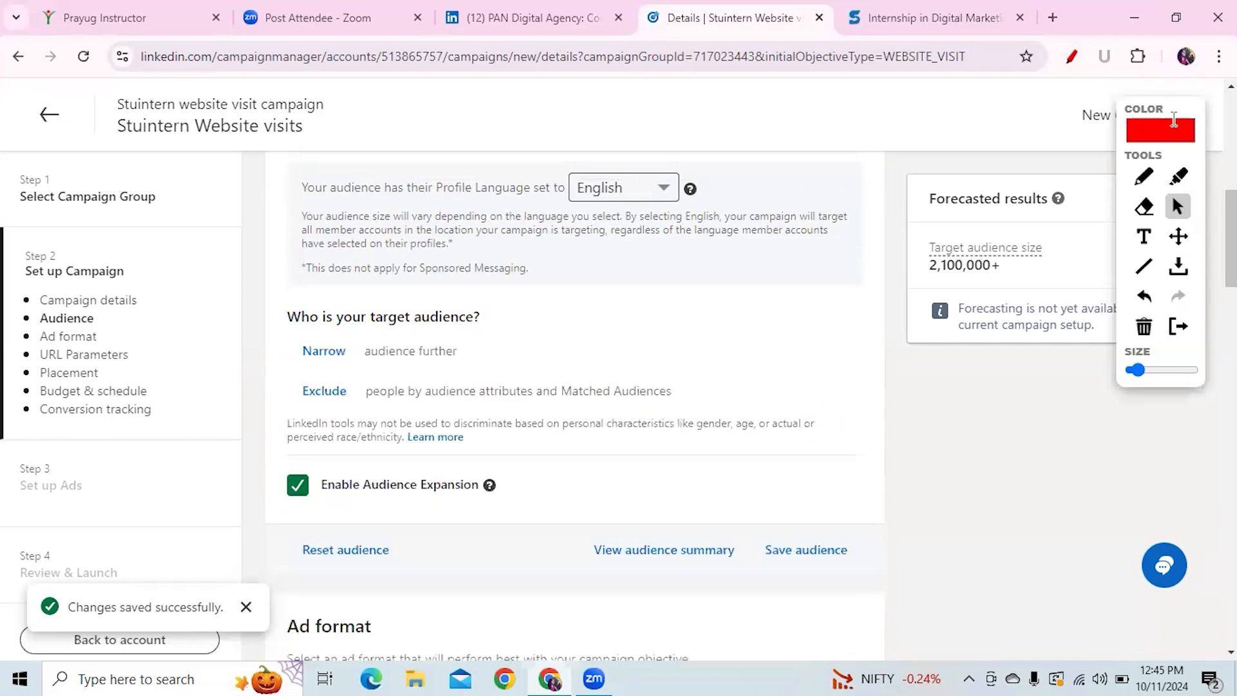
Step: Mark the target location and circle the Narrow option in red, clearing the drawings once the audience narrowing options are open
scroll(560, 335, up, 4)
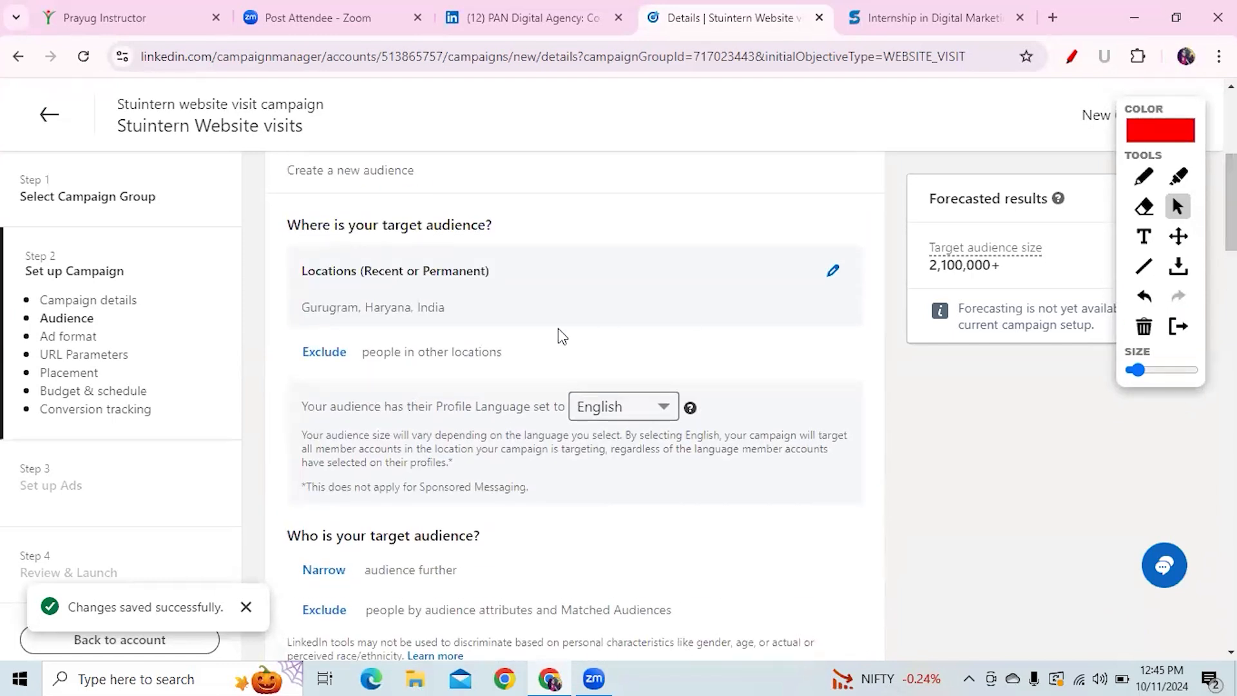
click(1144, 176)
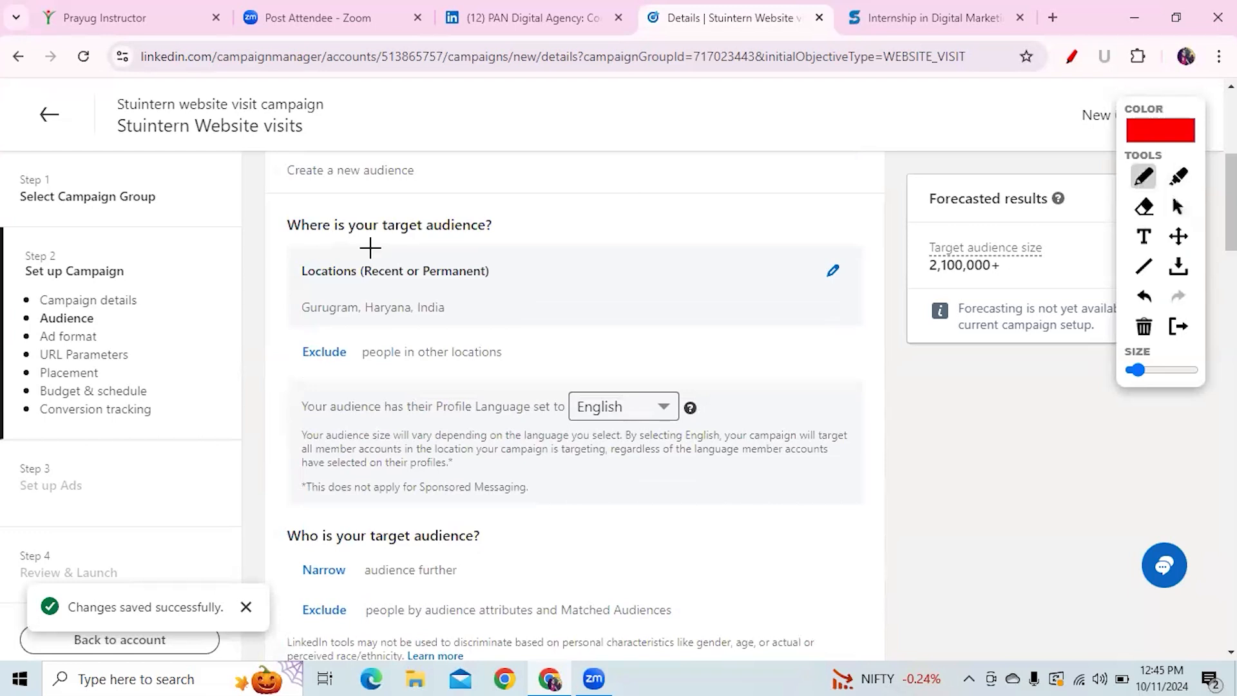
mouse_move(331, 203)
mouse_down()
mouse_move(274, 203)
mouse_move(279, 327)
mouse_move(411, 330)
mouse_up()
scroll(457, 315, down, 3)
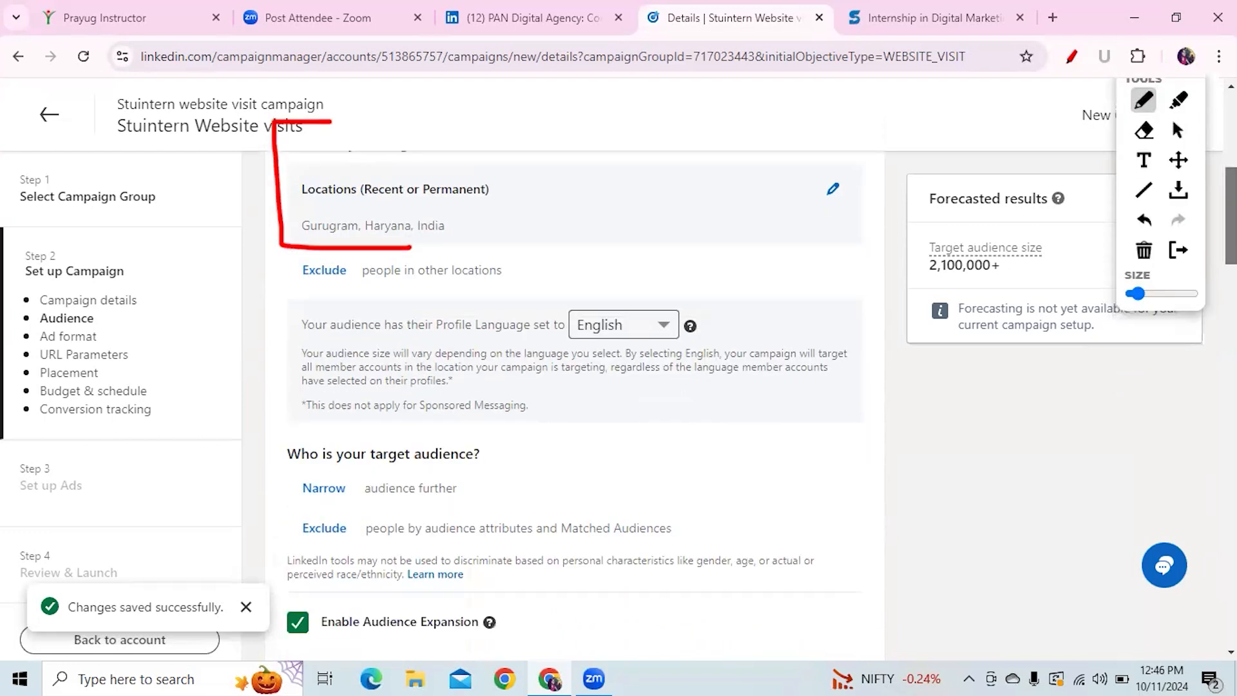
mouse_move(305, 406)
mouse_down()
mouse_move(463, 405)
mouse_move(364, 360)
mouse_move(285, 395)
mouse_move(314, 410)
mouse_up()
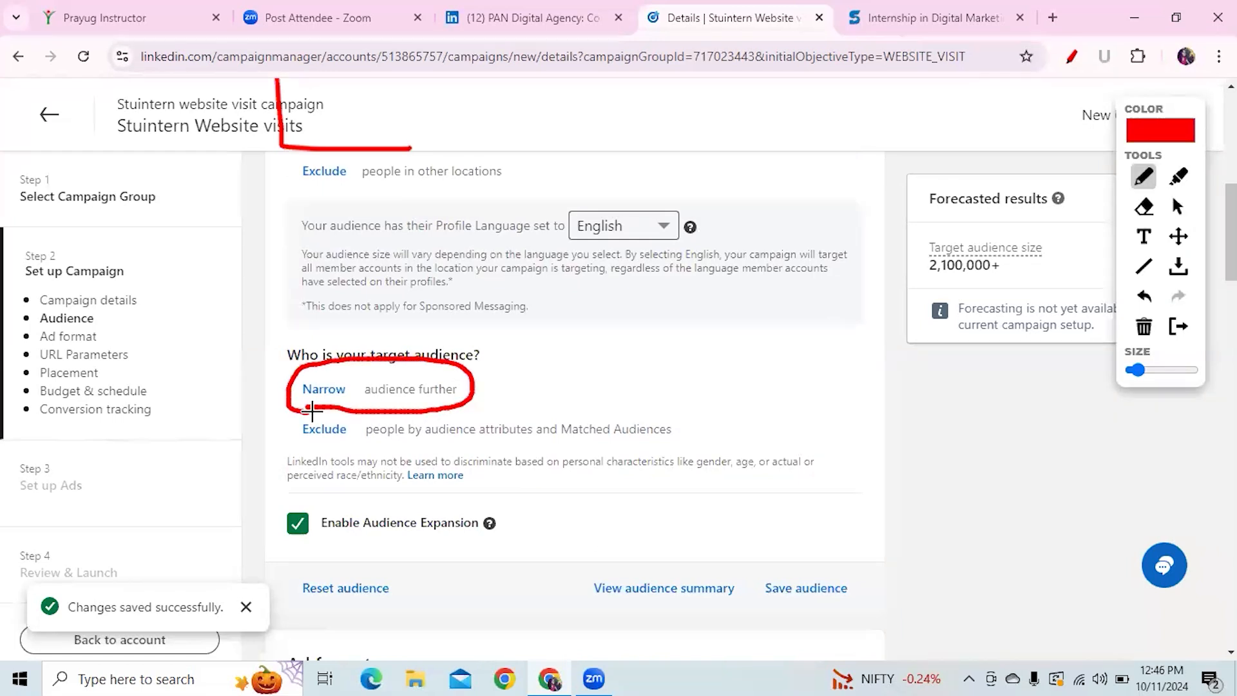
click(1178, 206)
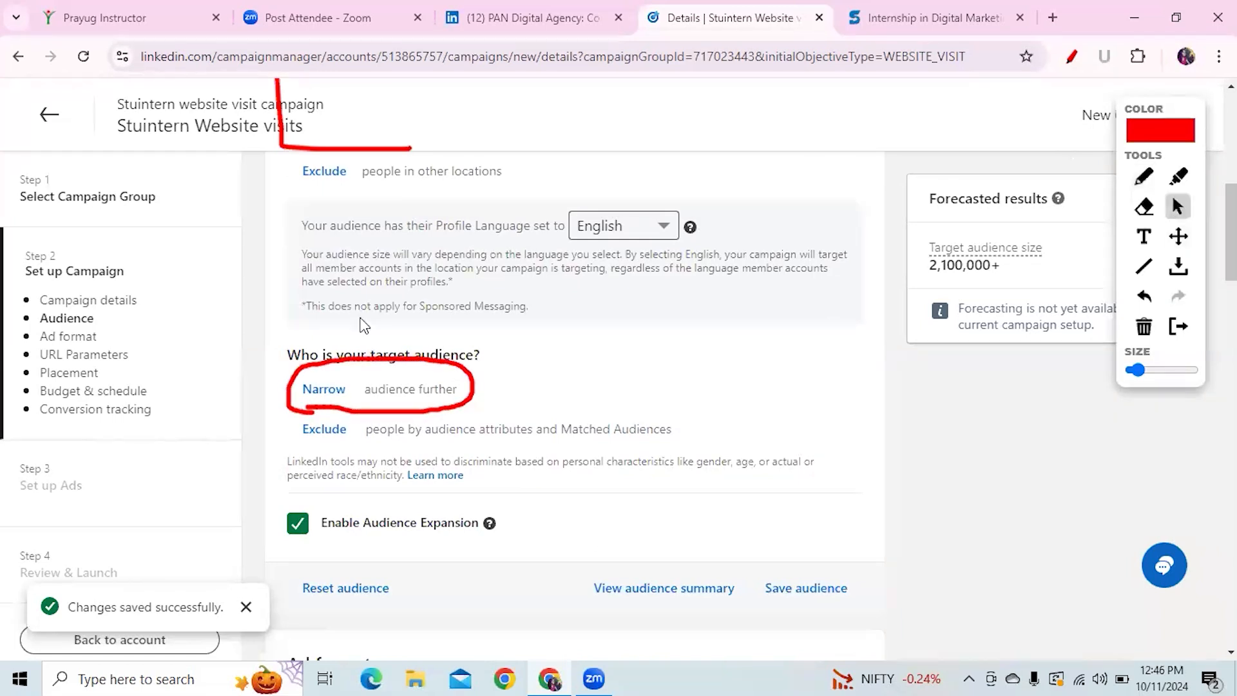
click(325, 395)
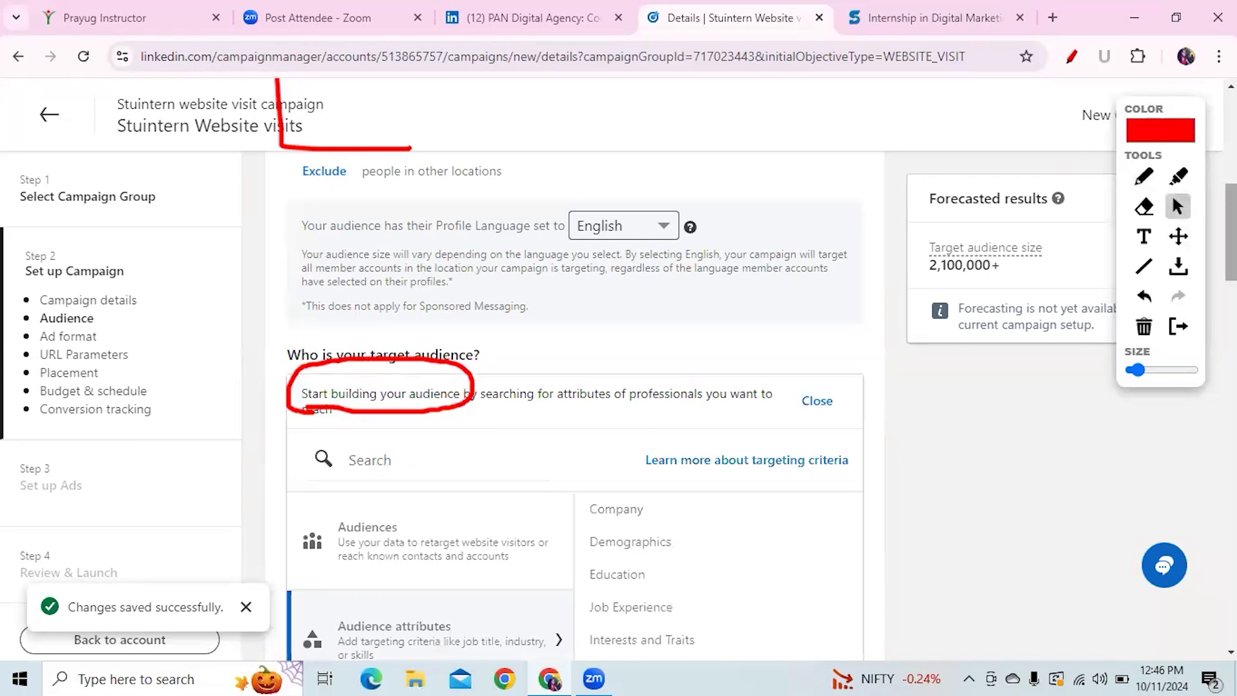
click(1144, 328)
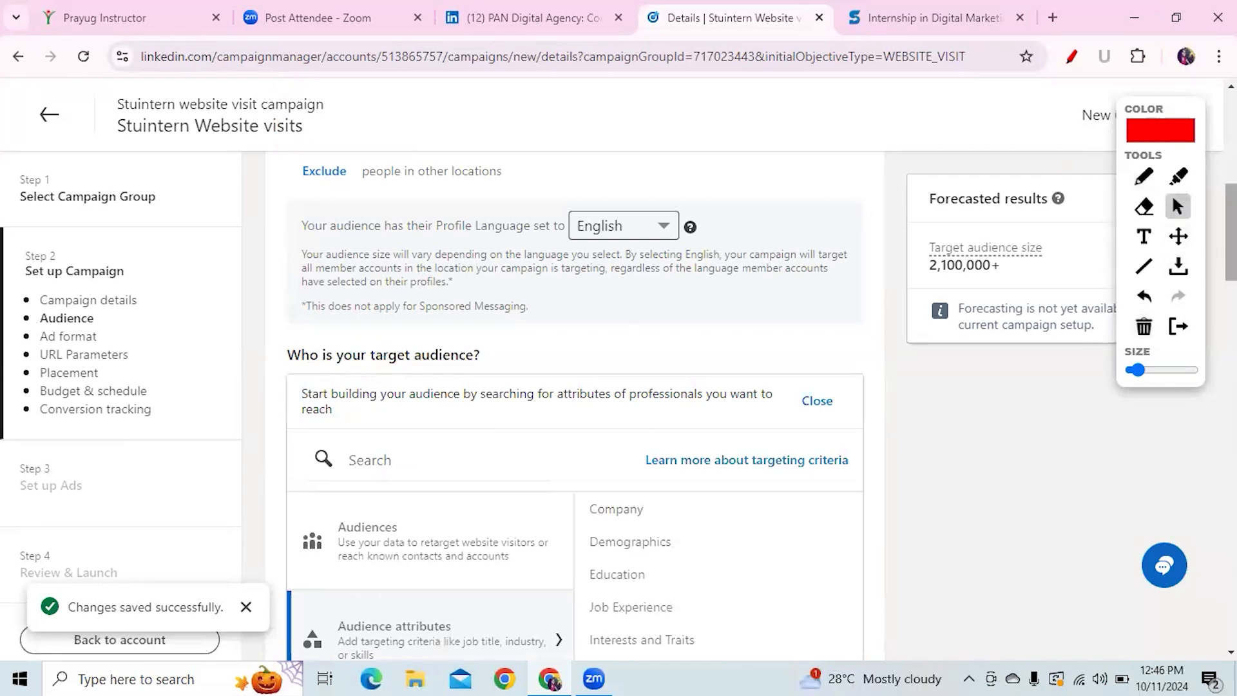
Step: Circle, underline and tick the Audience attributes option in red, and clear the drawings
scroll(1102, 289, down, 3)
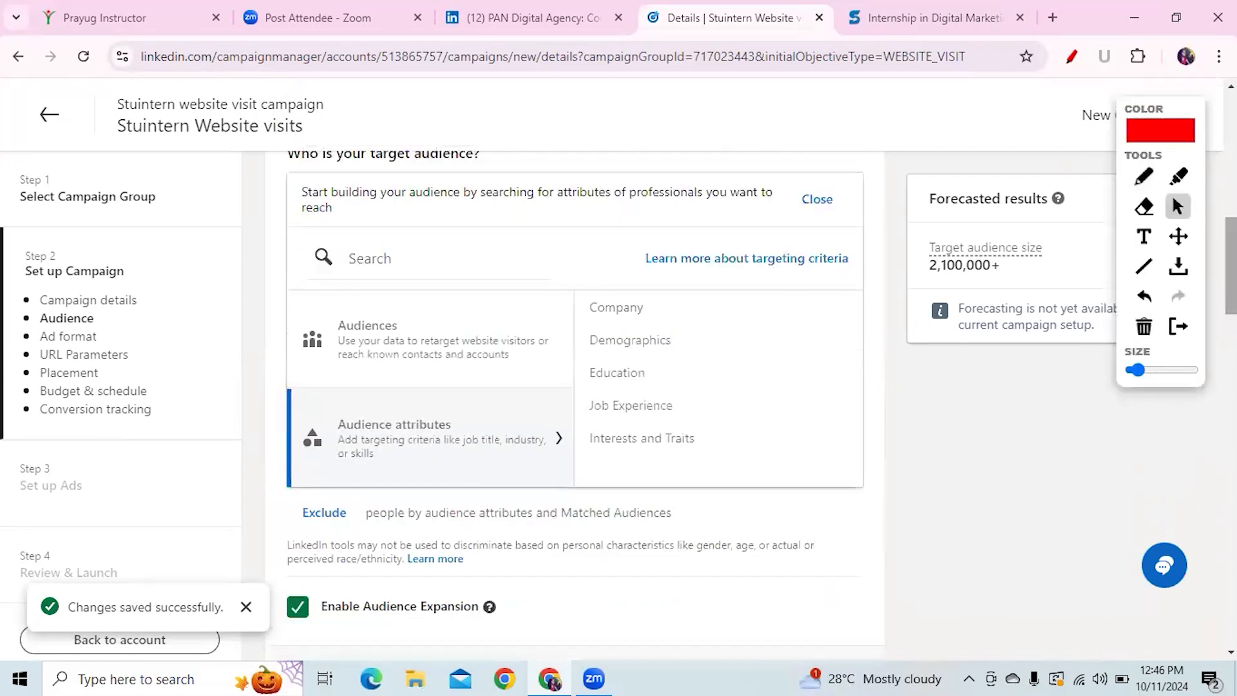
click(1143, 176)
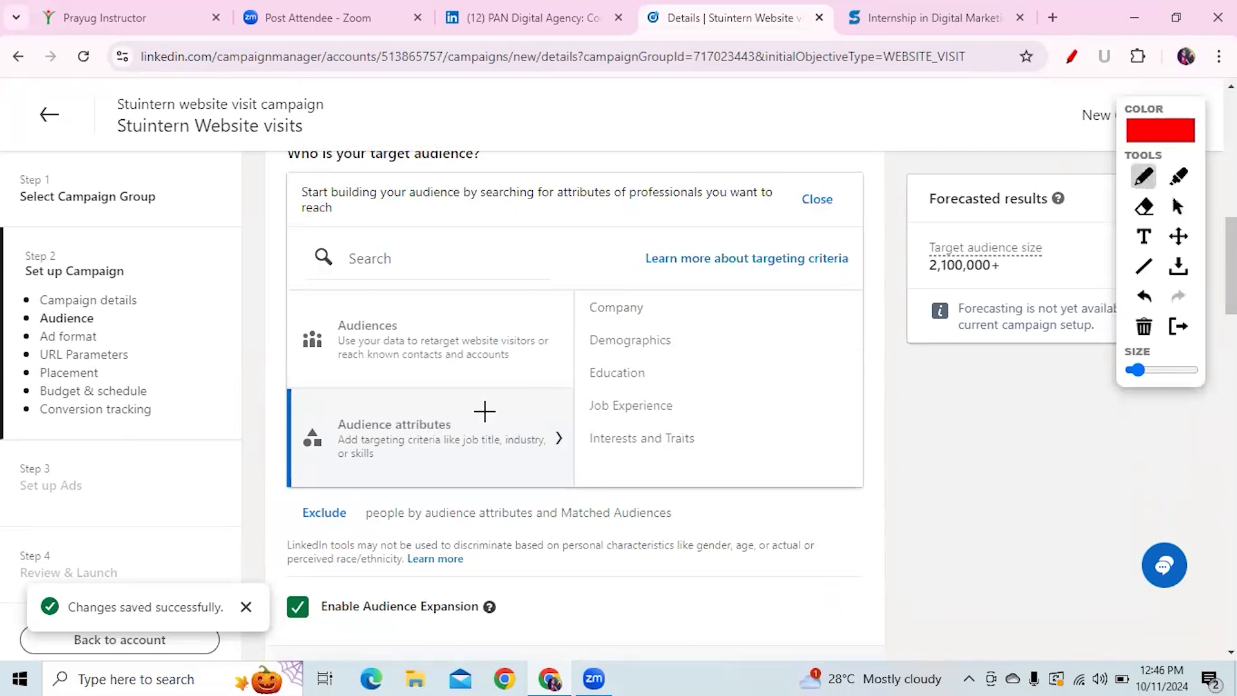
mouse_move(450, 402)
mouse_down()
mouse_move(332, 406)
mouse_move(329, 472)
mouse_move(547, 468)
mouse_move(569, 425)
mouse_move(461, 406)
mouse_up()
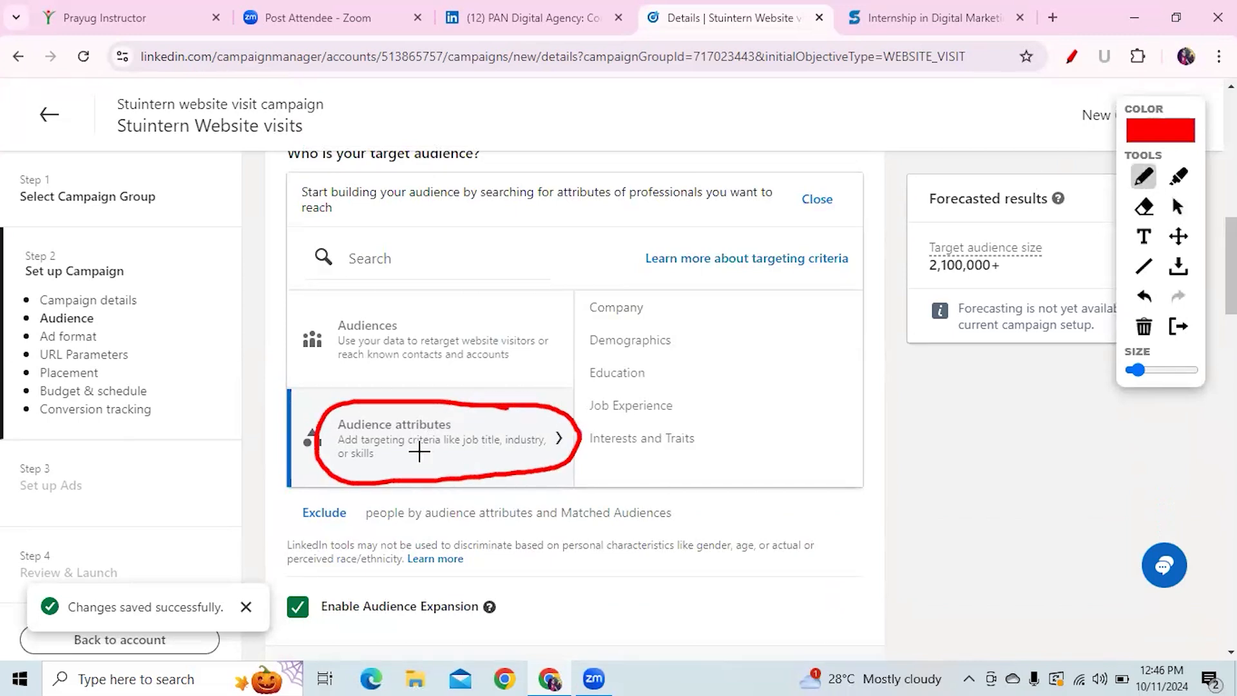
drag(343, 472, 418, 470)
mouse_move(288, 461)
mouse_down()
mouse_move(301, 478)
mouse_move(364, 331)
mouse_move(340, 324)
mouse_up()
drag(329, 279, 309, 401)
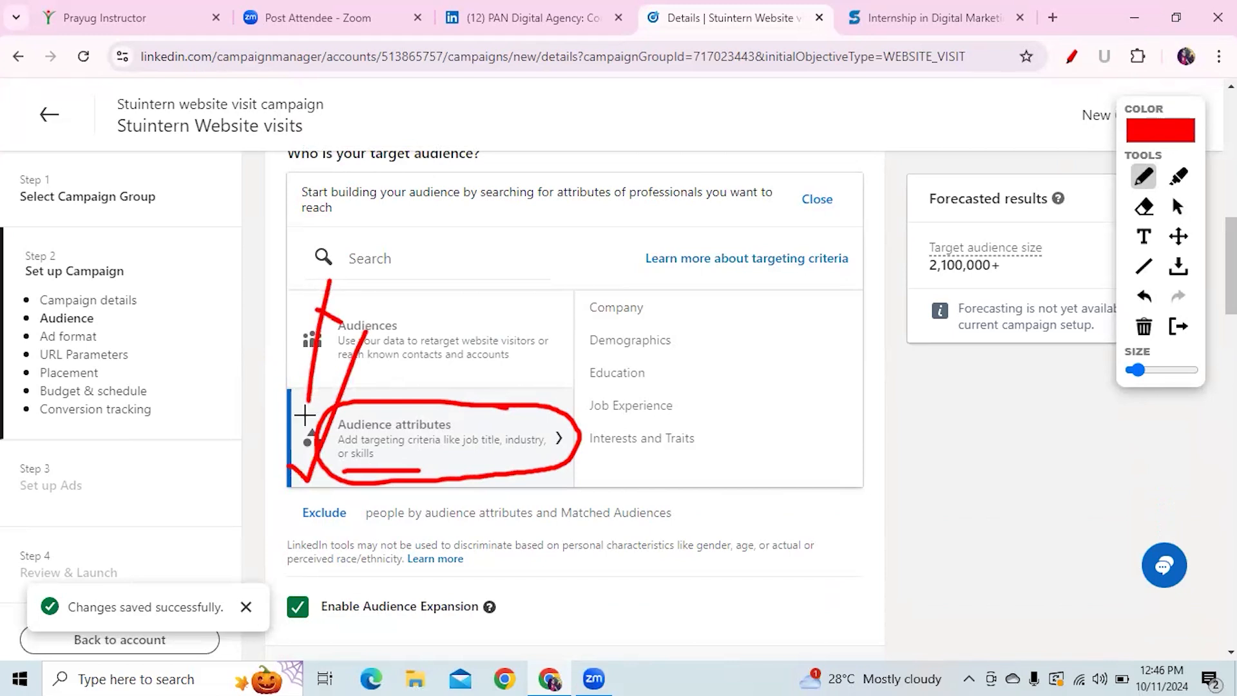
mouse_move(264, 451)
mouse_down()
mouse_move(293, 486)
mouse_move(350, 364)
mouse_up()
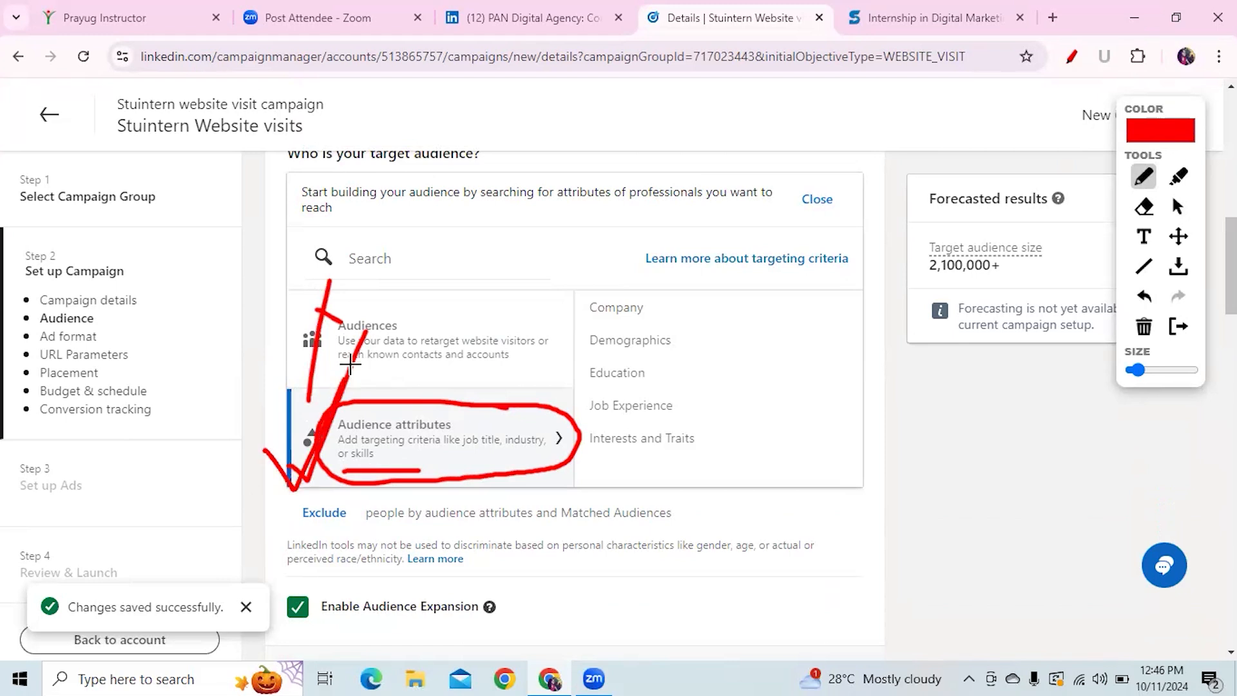
click(1145, 328)
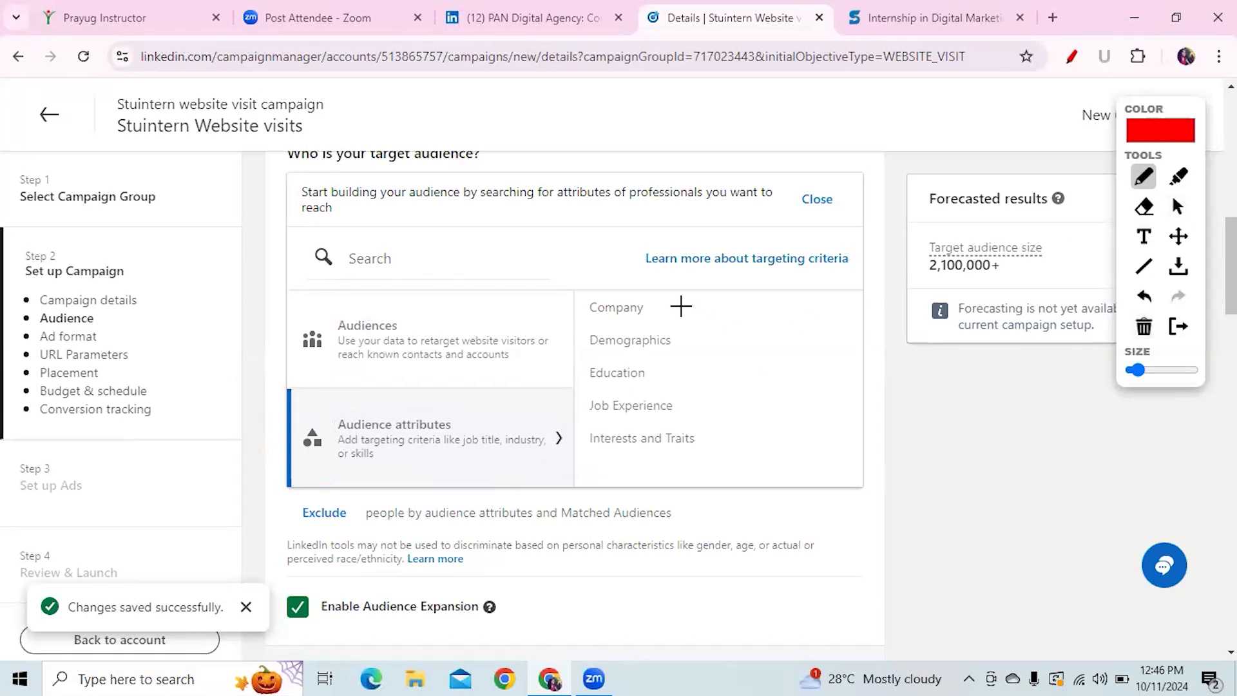
Step: Underline Company, Demographics, Education, Job Experience, and Interests and Traits in red, and clear the underlines
drag(594, 323, 675, 321)
drag(599, 363, 666, 358)
drag(599, 392, 659, 389)
mouse_move(598, 422)
mouse_down()
mouse_move(664, 428)
mouse_move(710, 454)
mouse_up()
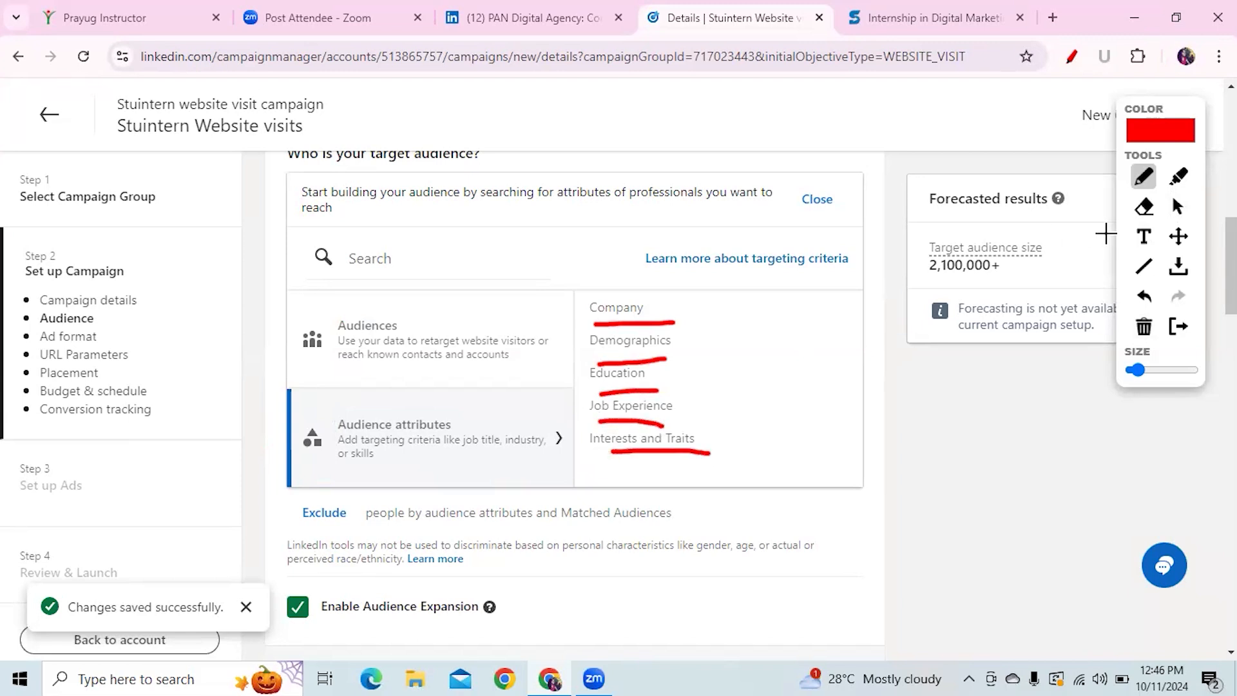
click(1178, 207)
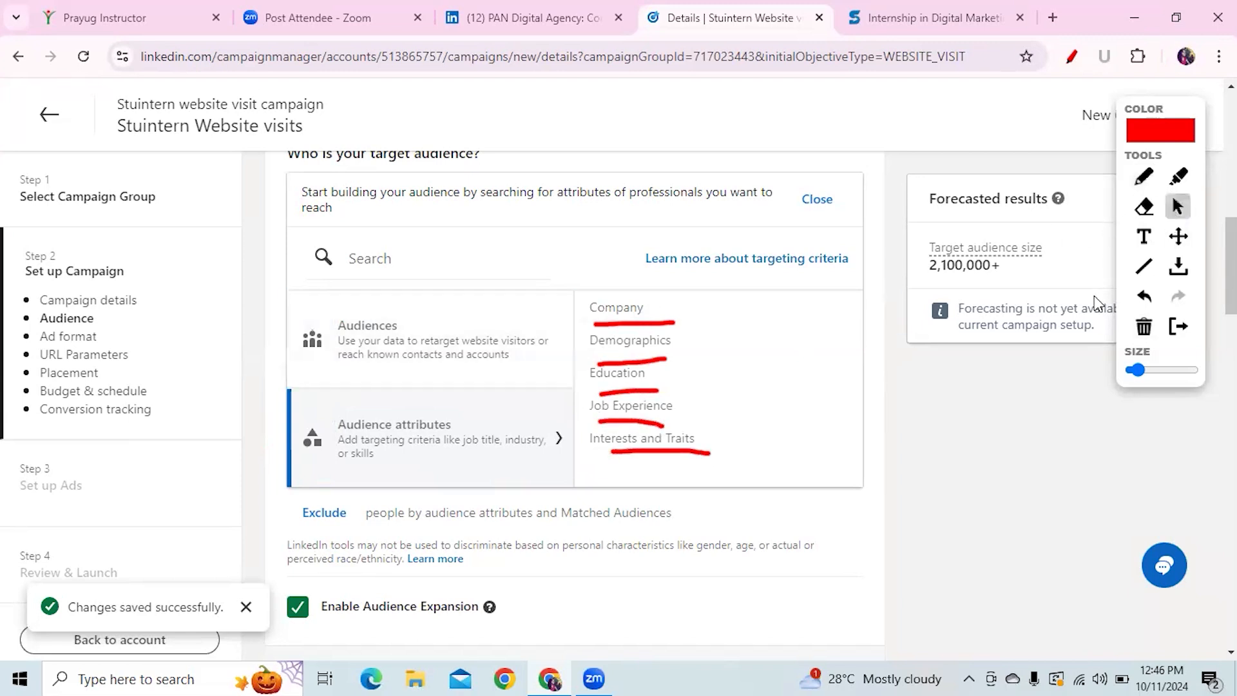
click(1144, 326)
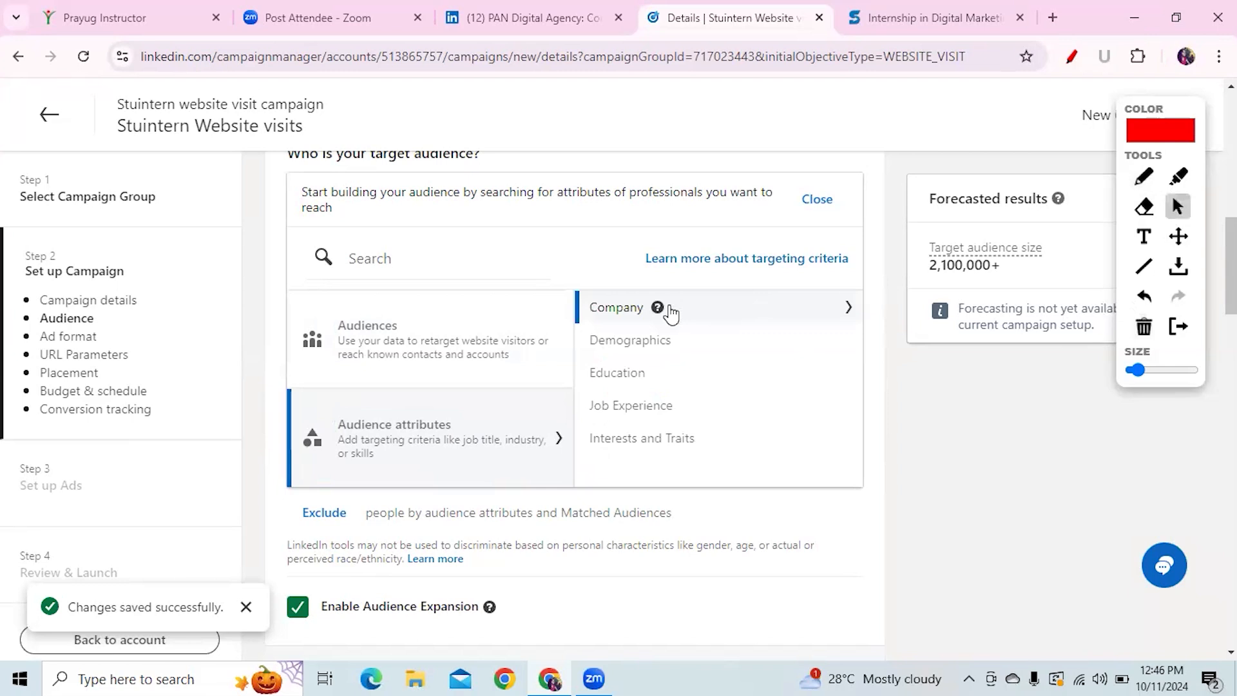
Step: View the Company targeting attributes and close the audience narrowing options
click(631, 315)
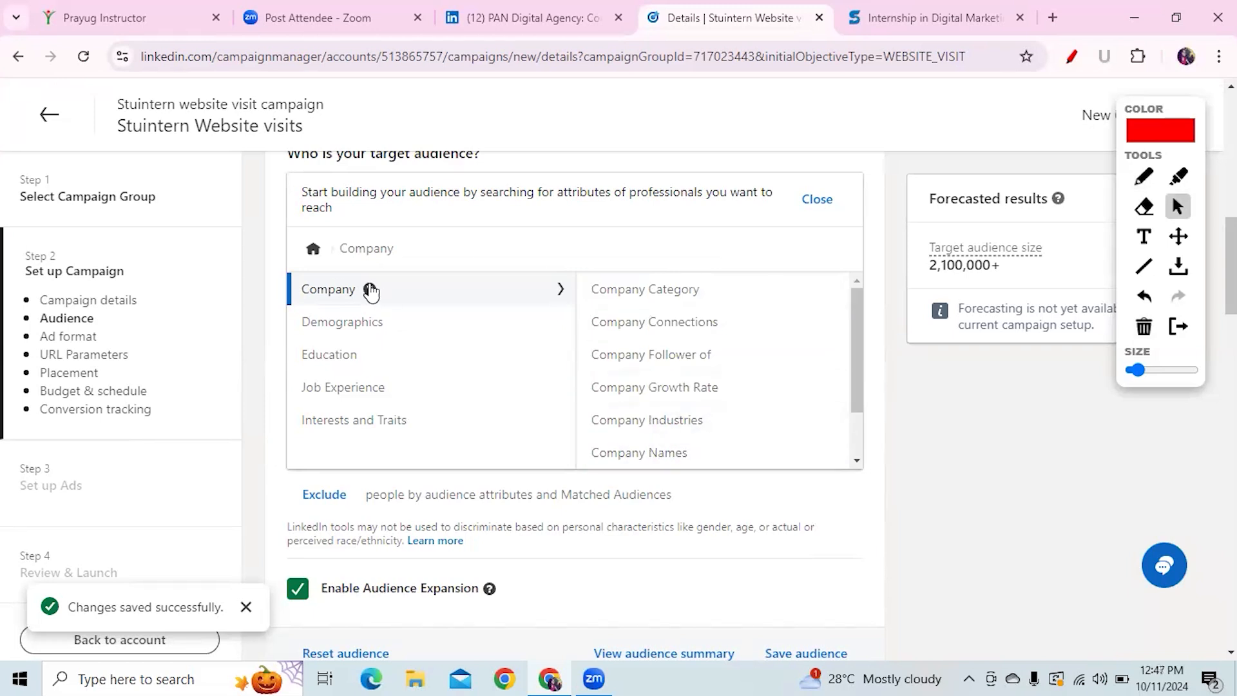
click(808, 209)
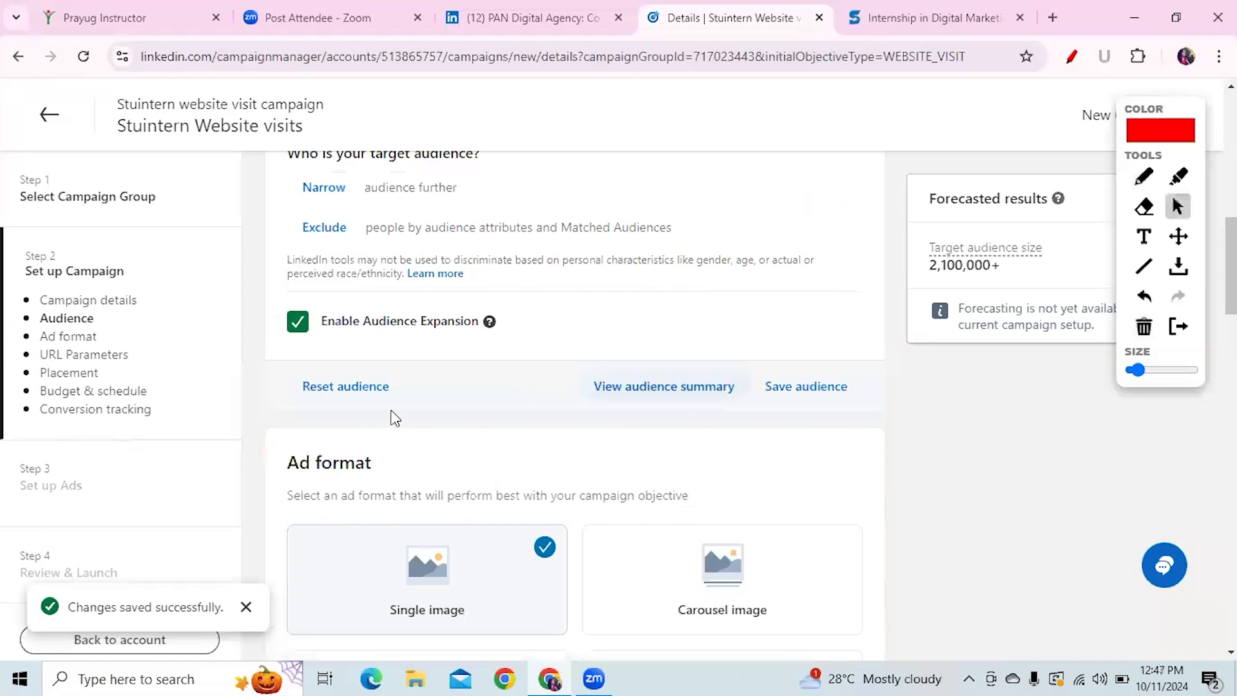
Step: Narrow the audience by member age to 18 to 24, 25 to 34 and 35 to 54, accepting the non-discrimination certification
click(315, 186)
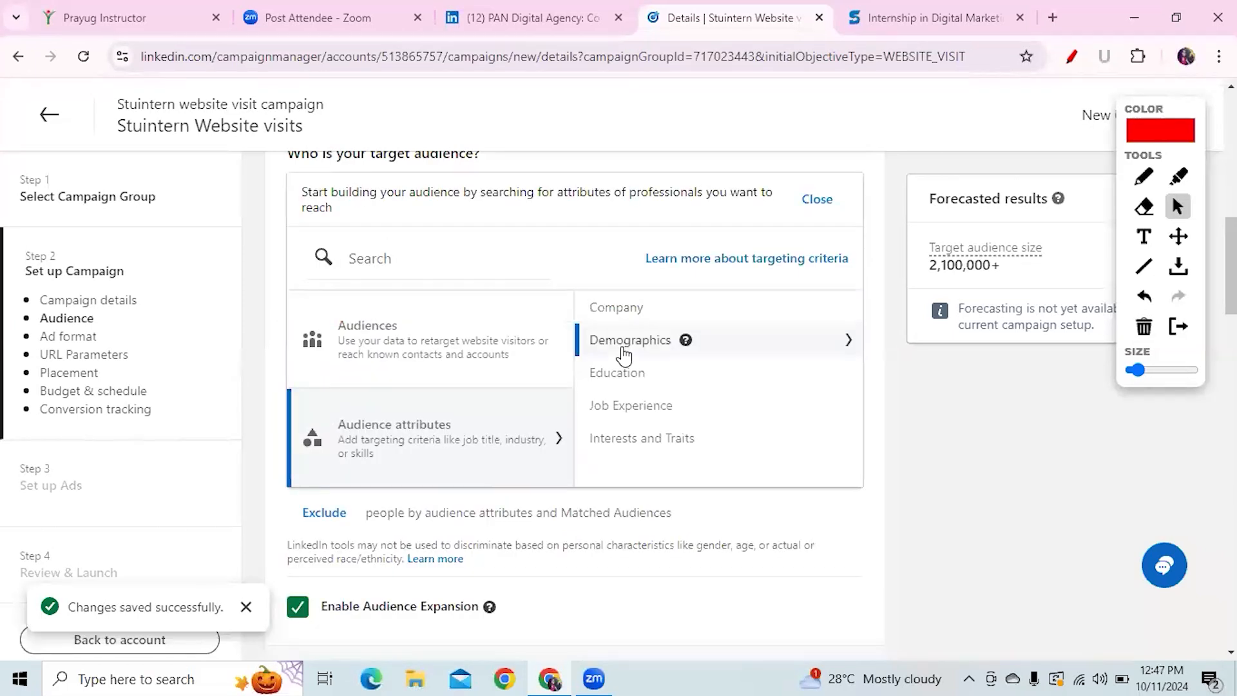
click(621, 351)
click(624, 291)
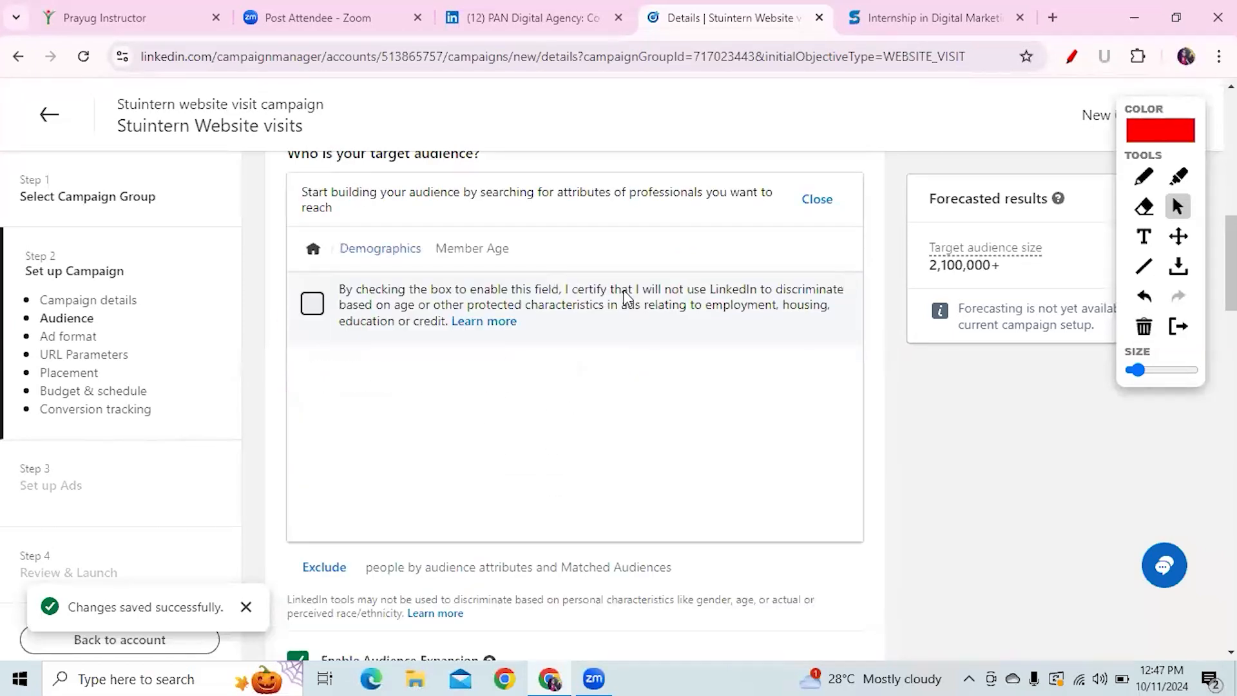
click(307, 307)
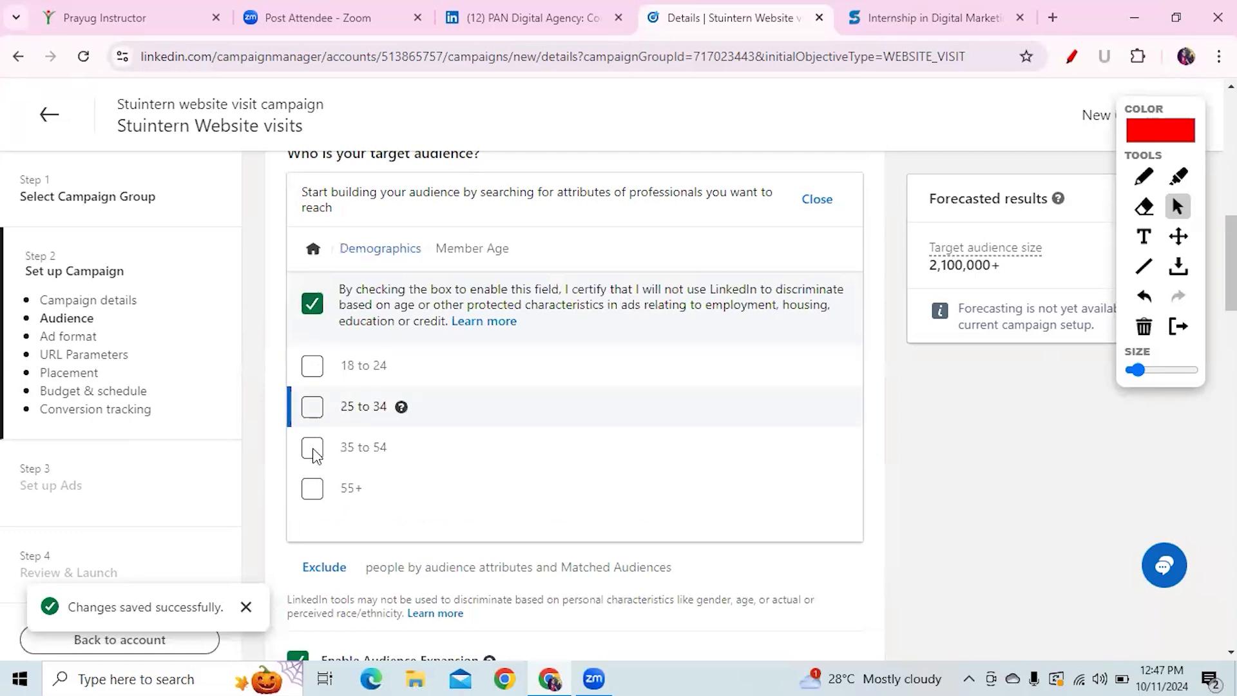
click(314, 415)
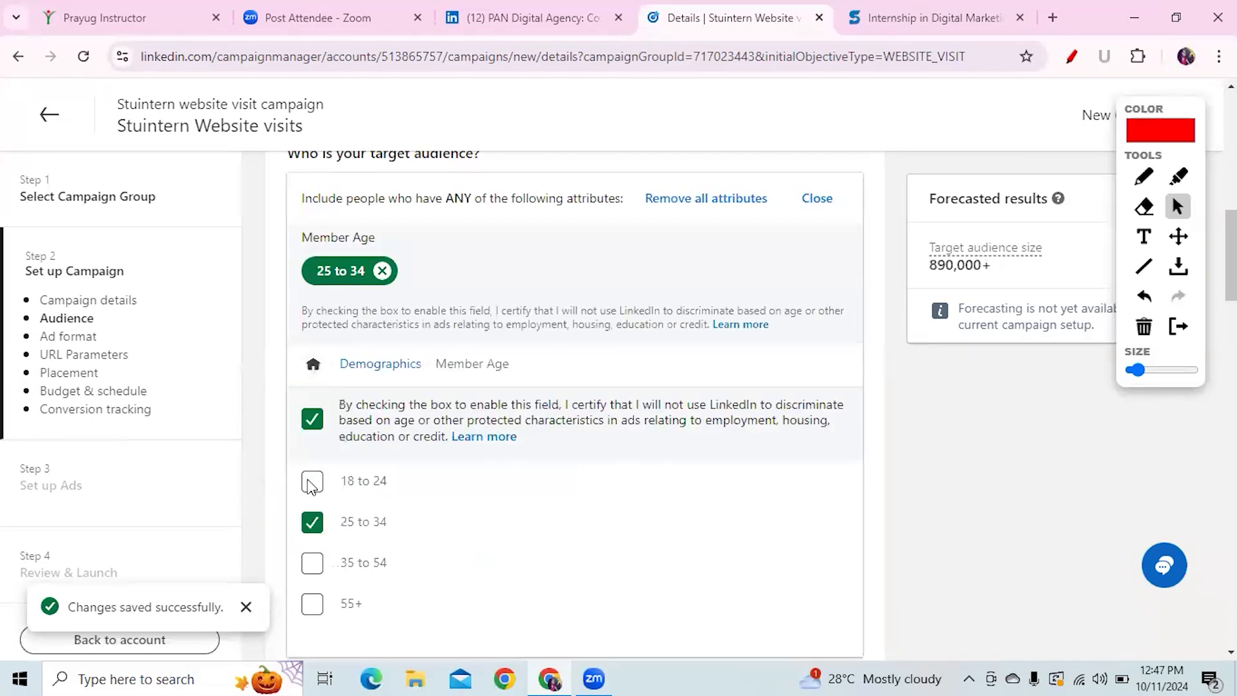
click(313, 482)
click(314, 564)
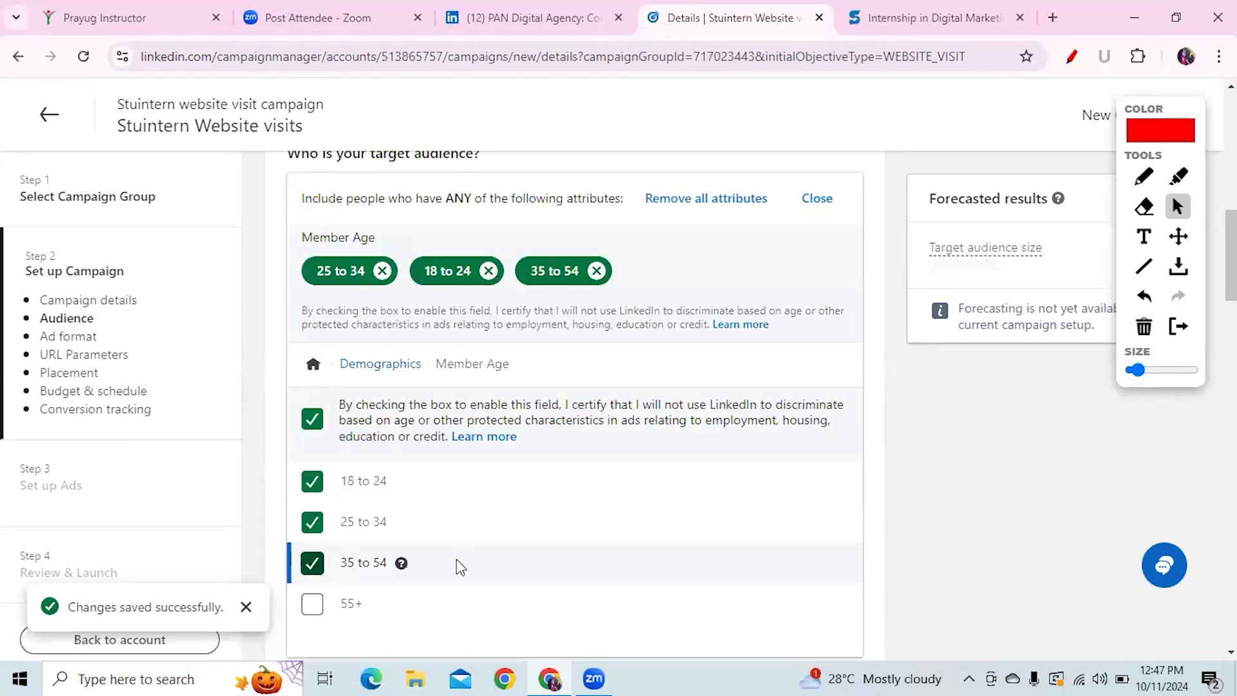
Step: Narrow the audience further by member gender, accepting the non-discrimination certification and selecting Female and Male
scroll(574, 406, down, 5)
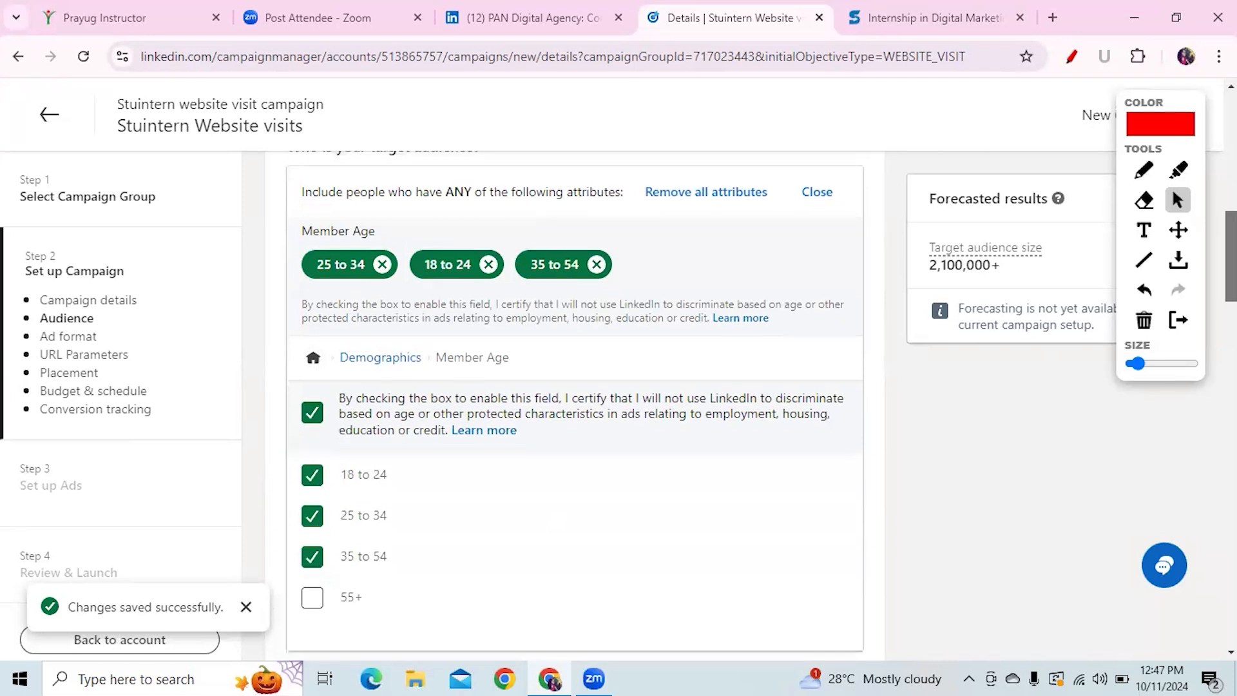
scroll(574, 406, up, 2)
scroll(403, 518, up, 3)
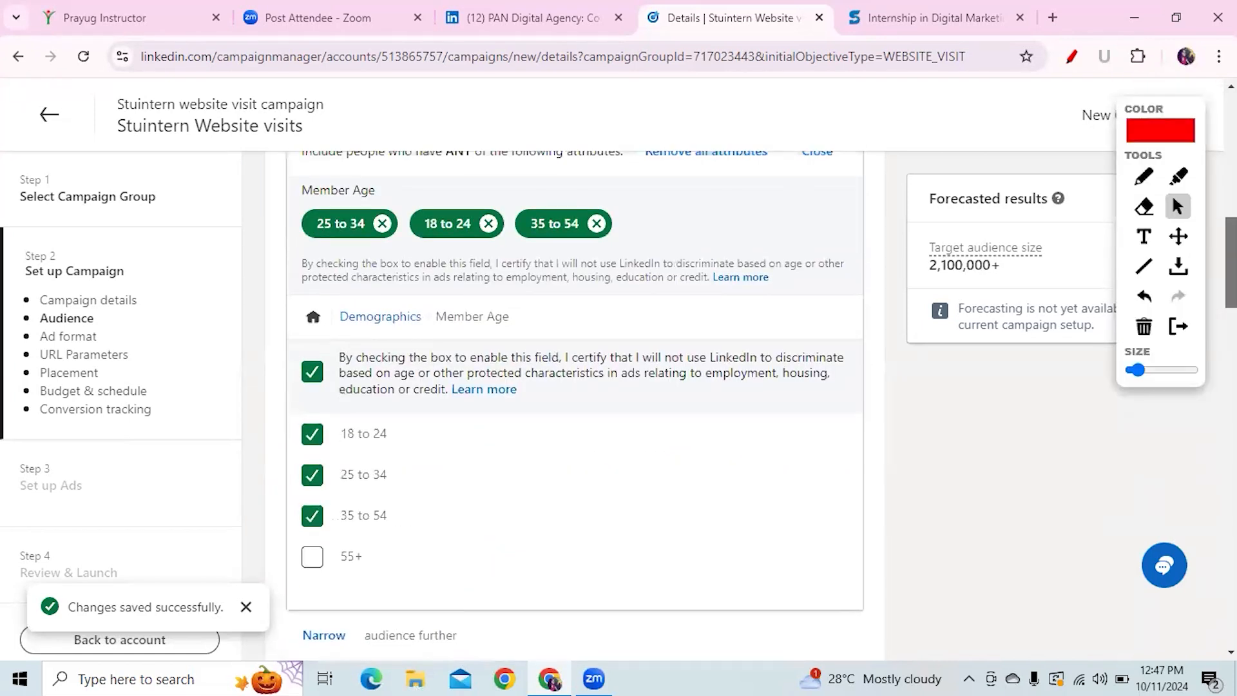
scroll(403, 519, down, 5)
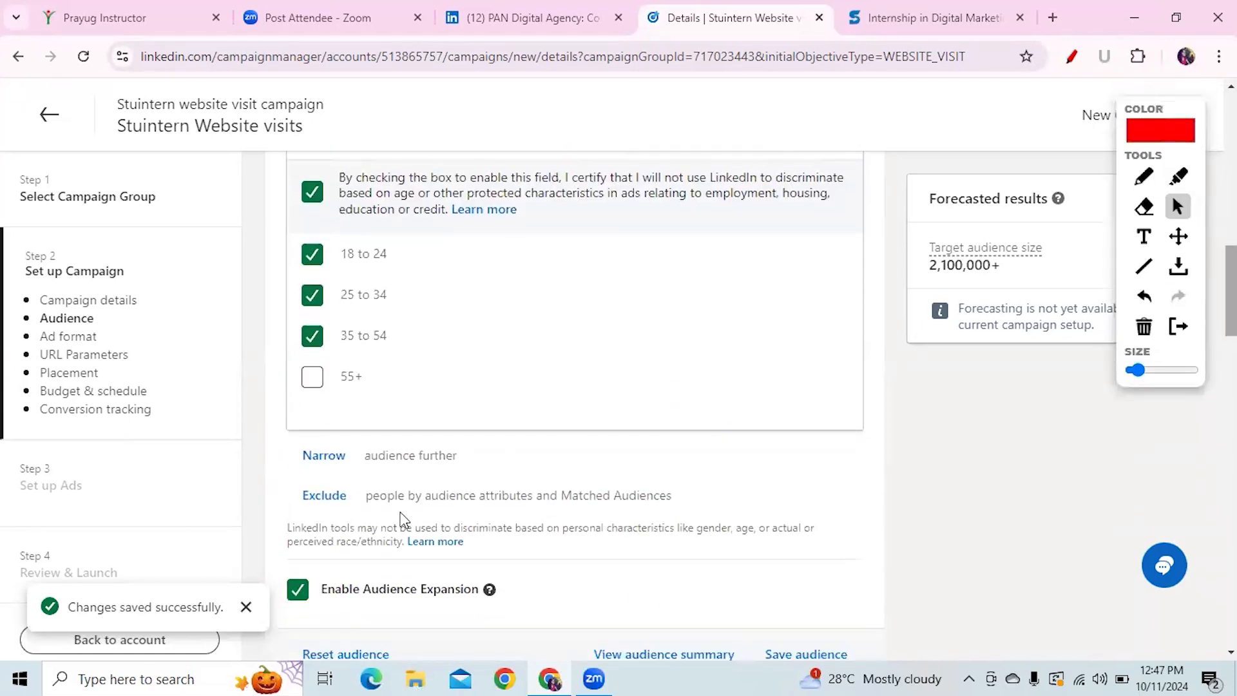
click(327, 458)
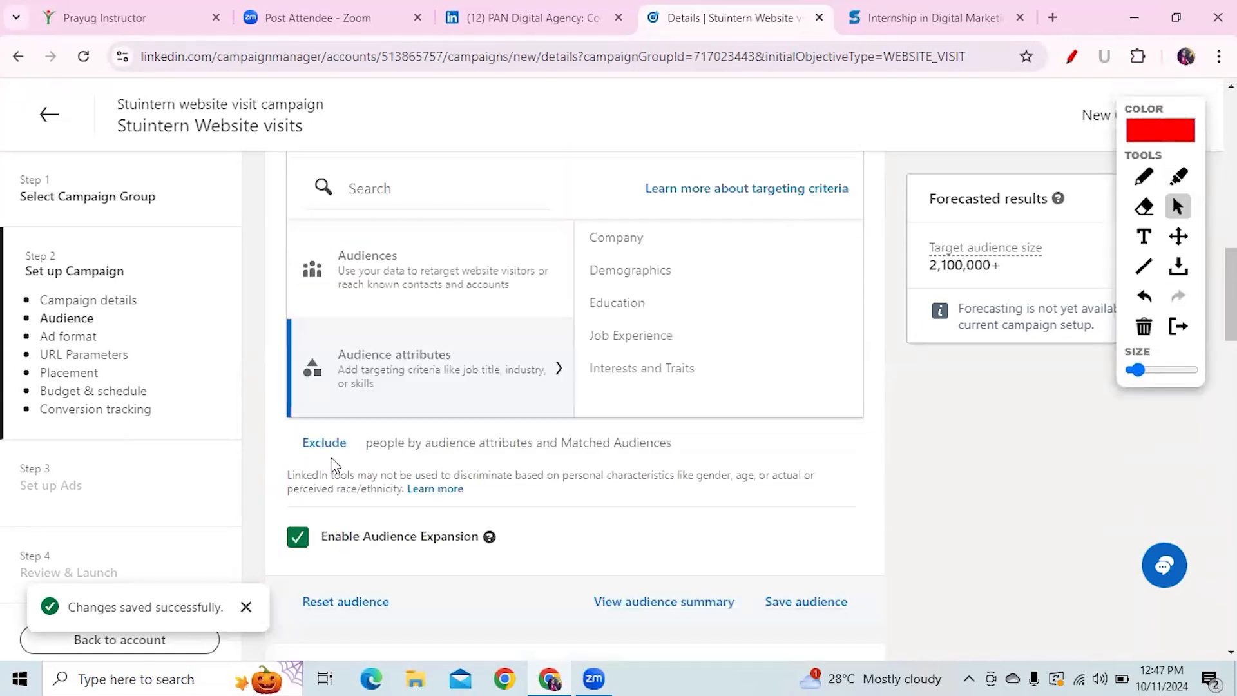
click(620, 304)
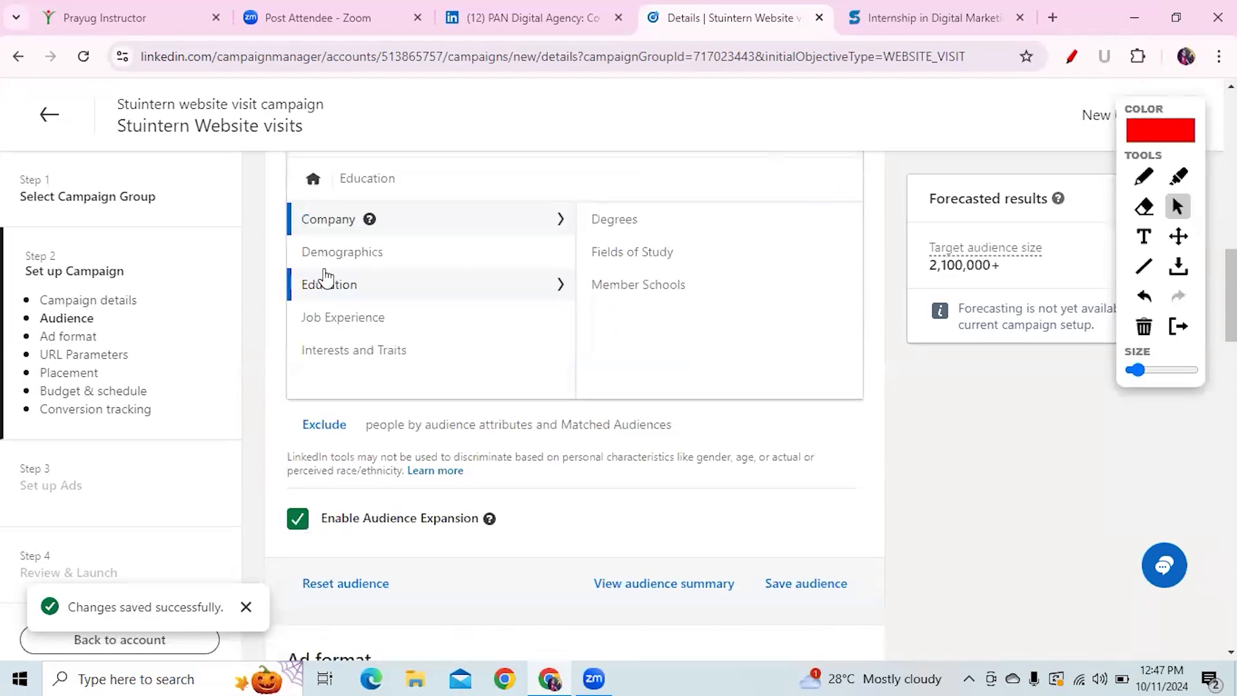
click(395, 251)
click(609, 256)
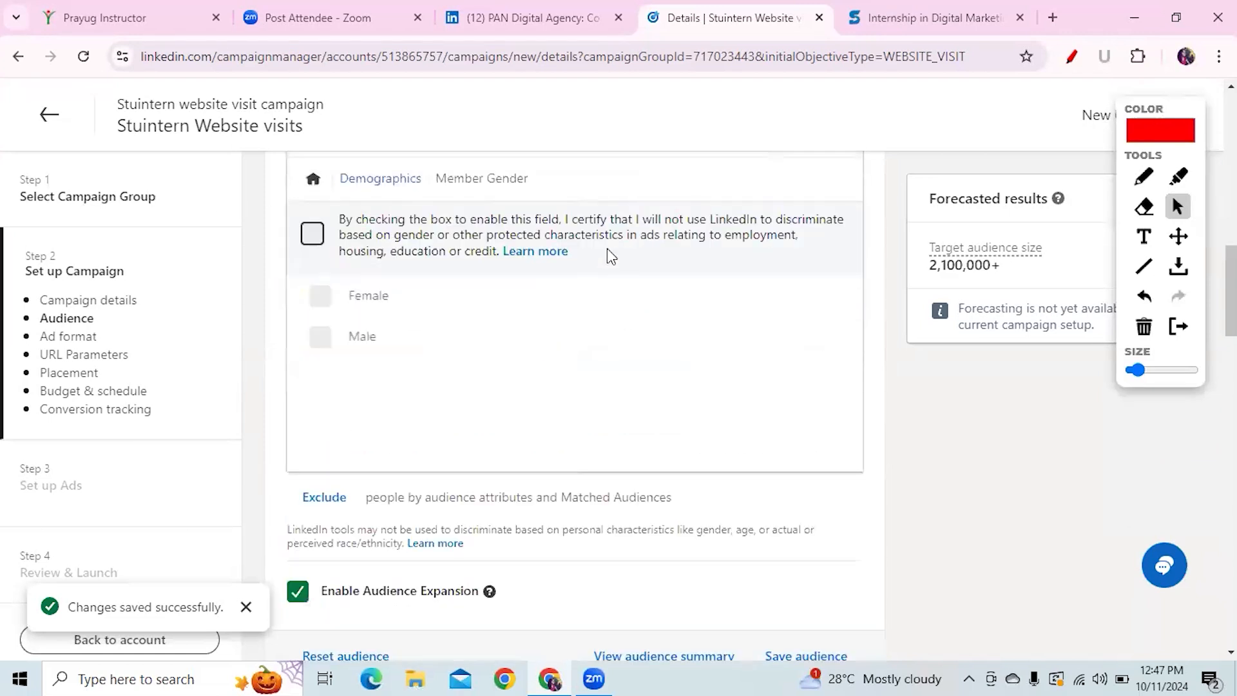
click(312, 295)
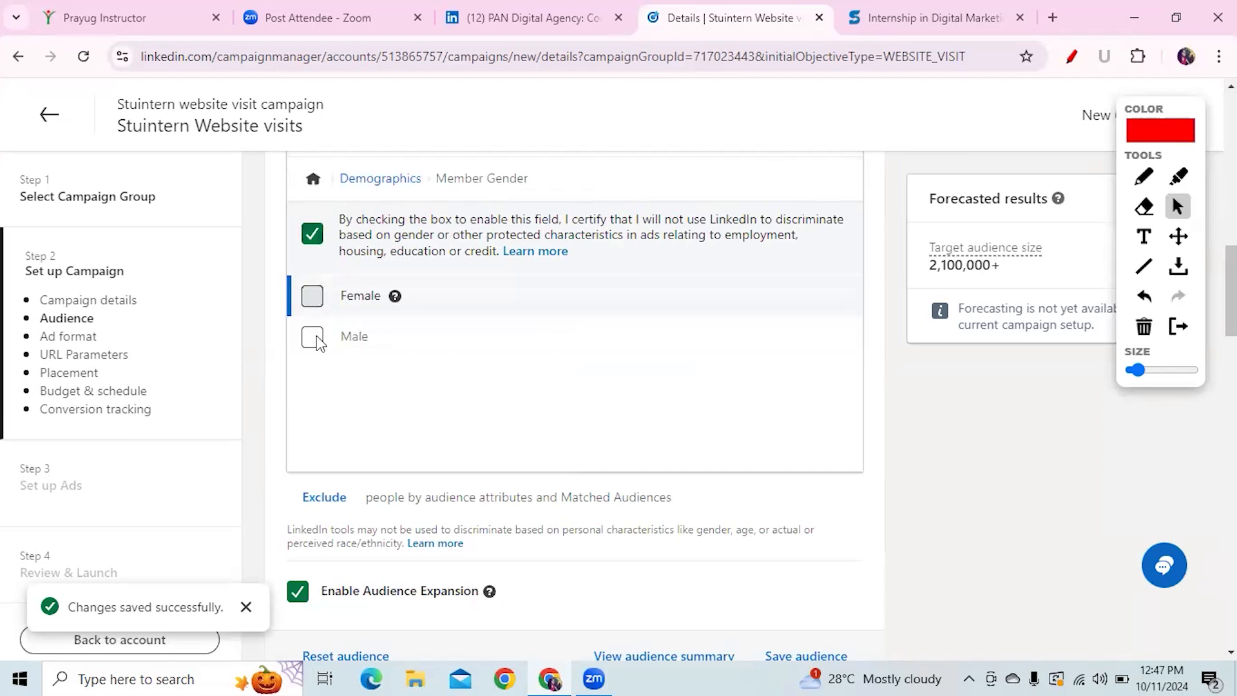
click(313, 454)
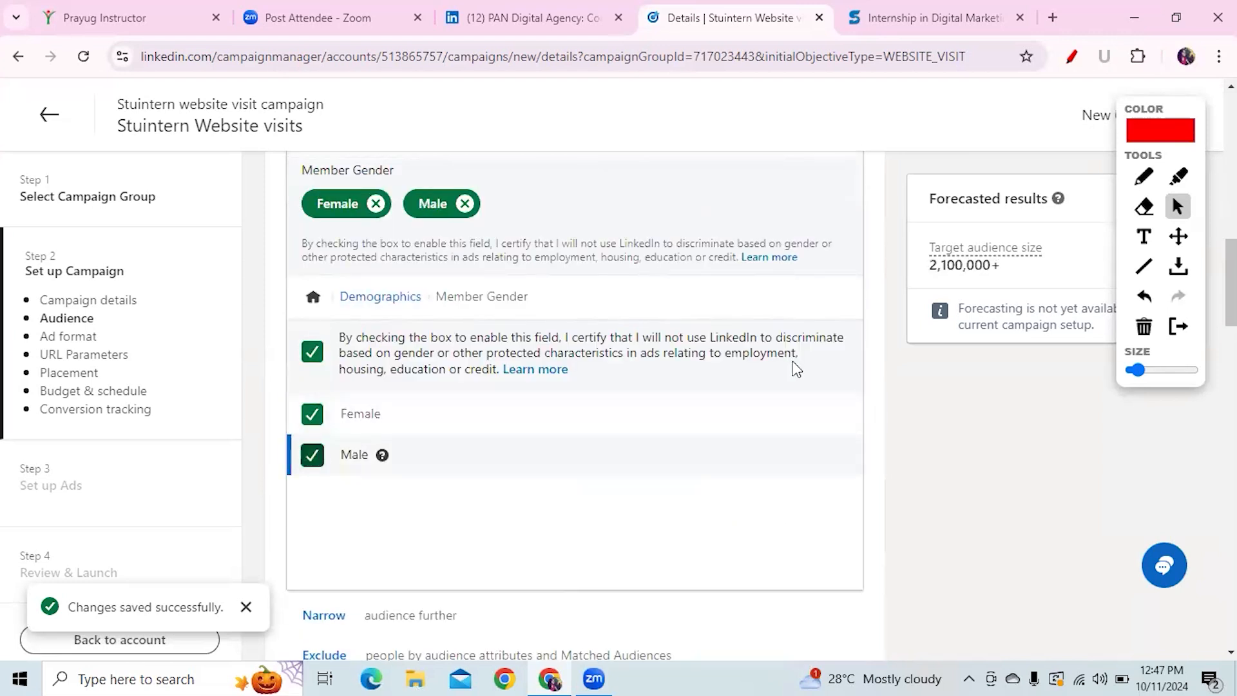
scroll(793, 364, down, 3)
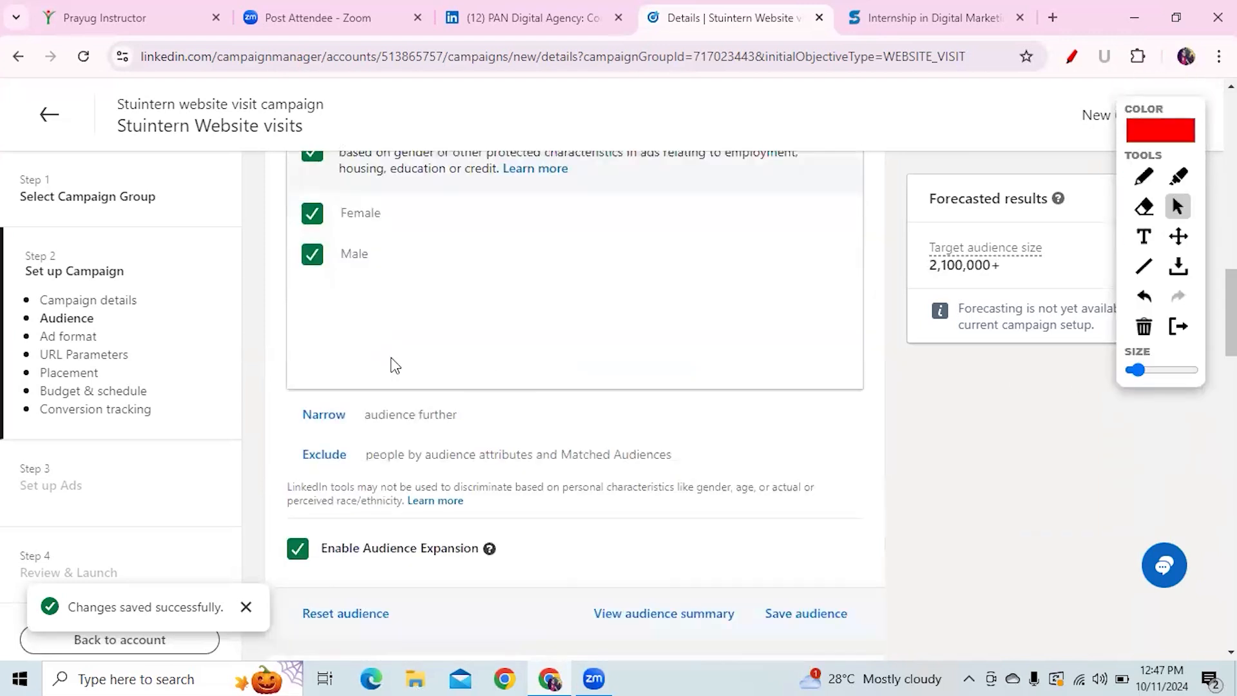
Step: Narrow the audience further and open the Degrees attributes within Education
click(319, 420)
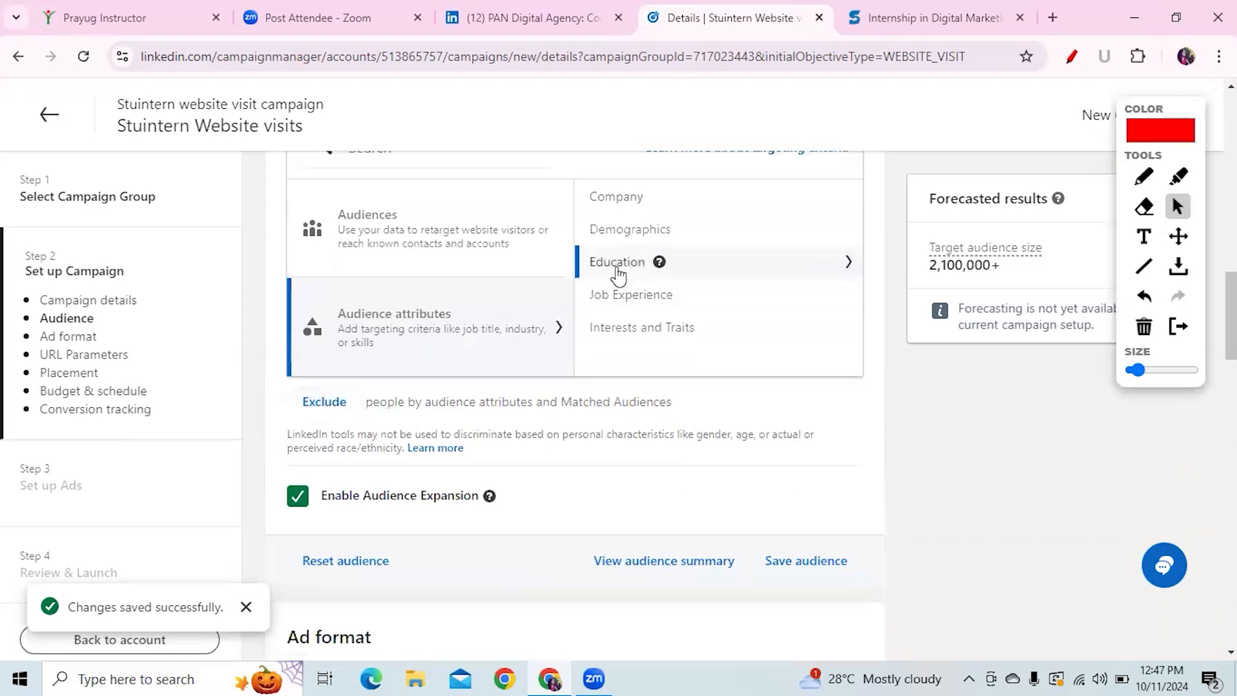
click(616, 265)
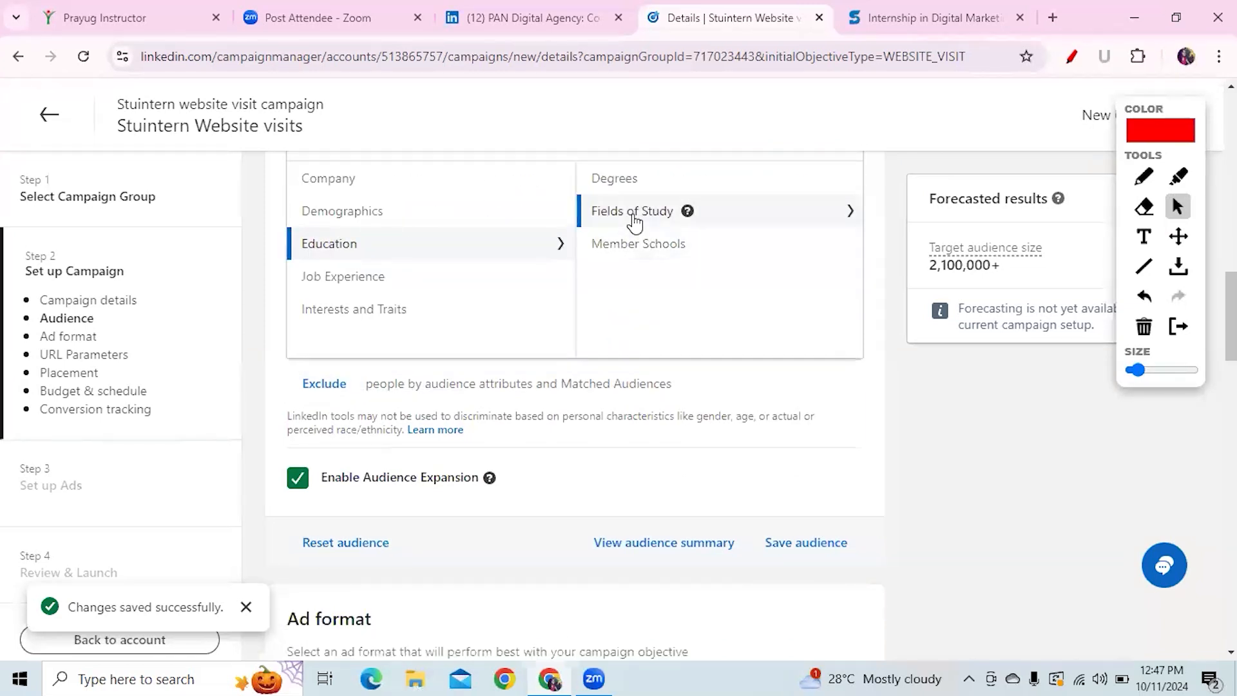
click(620, 185)
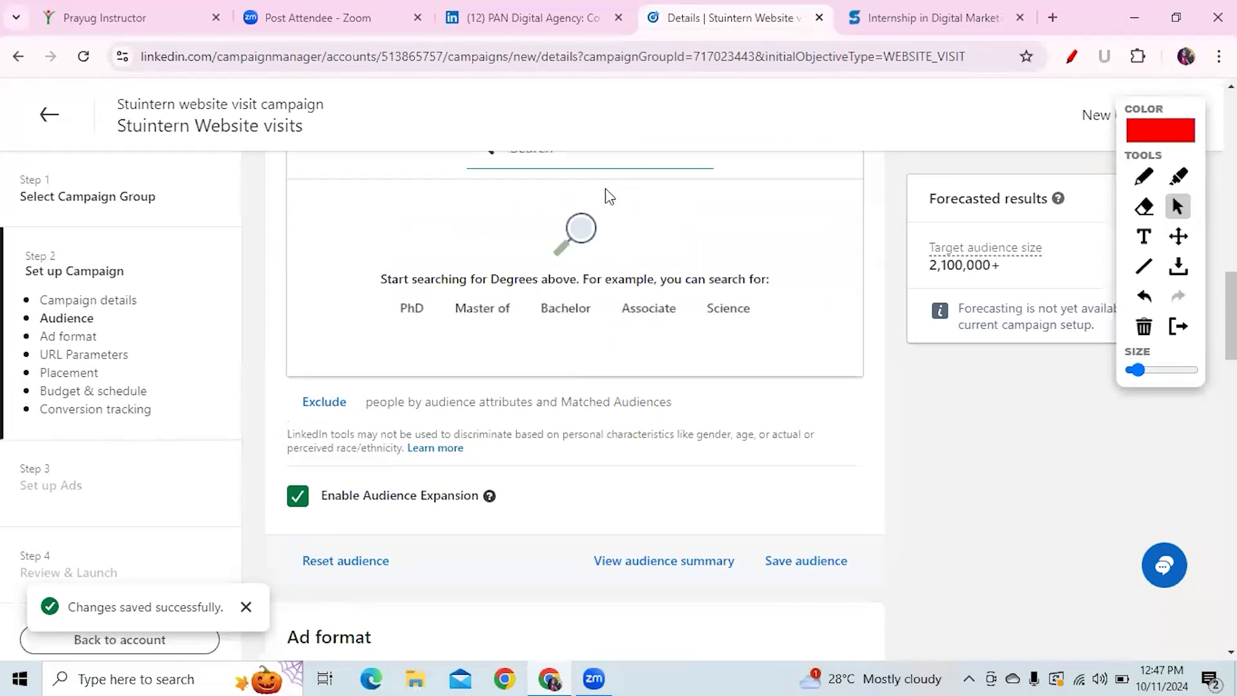
scroll(585, 380, up, 2)
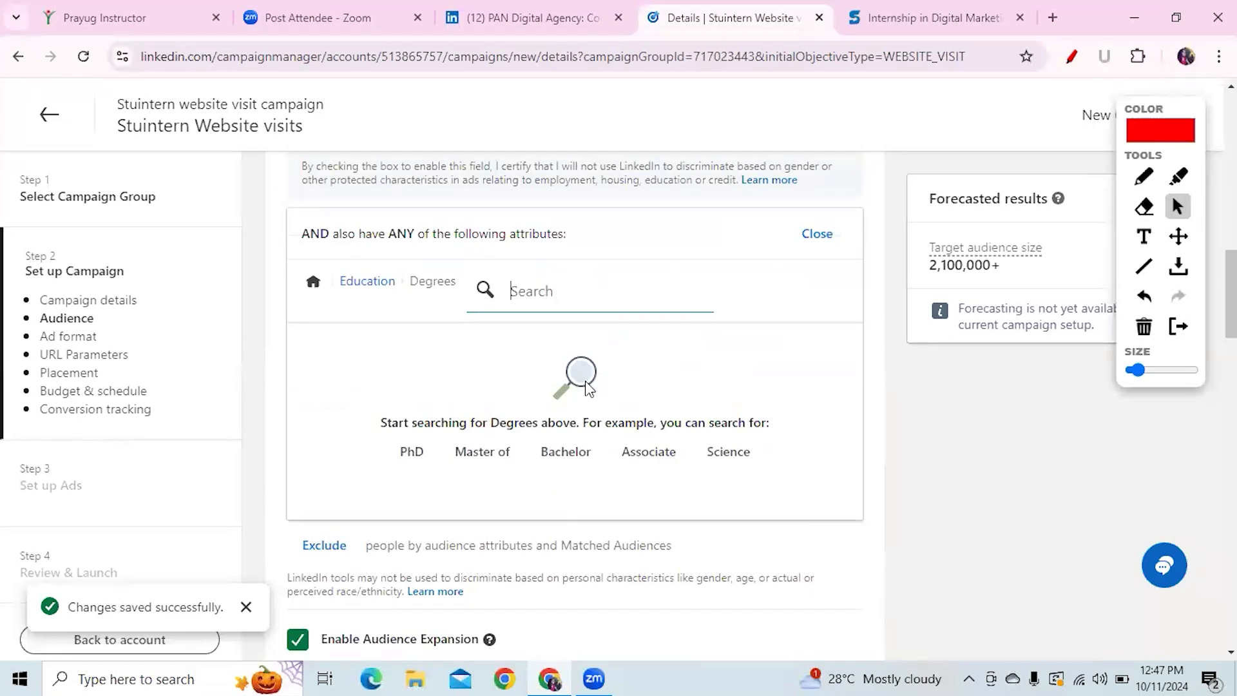
text(b)
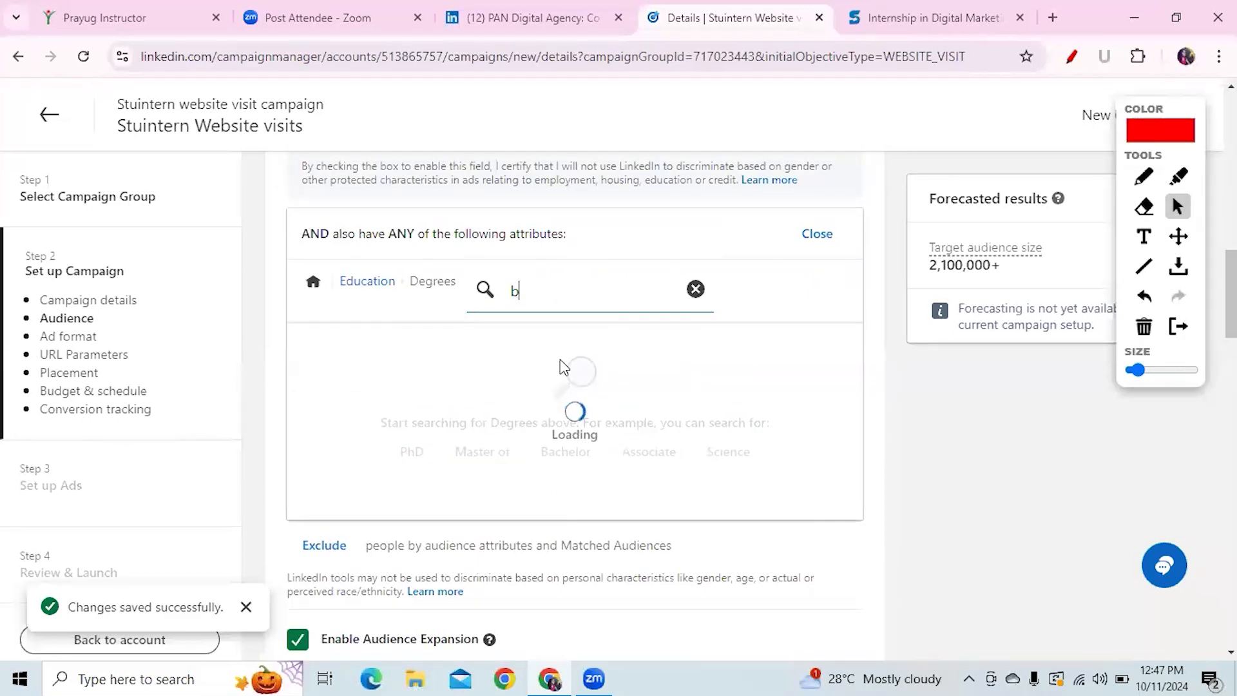
text(.sc)
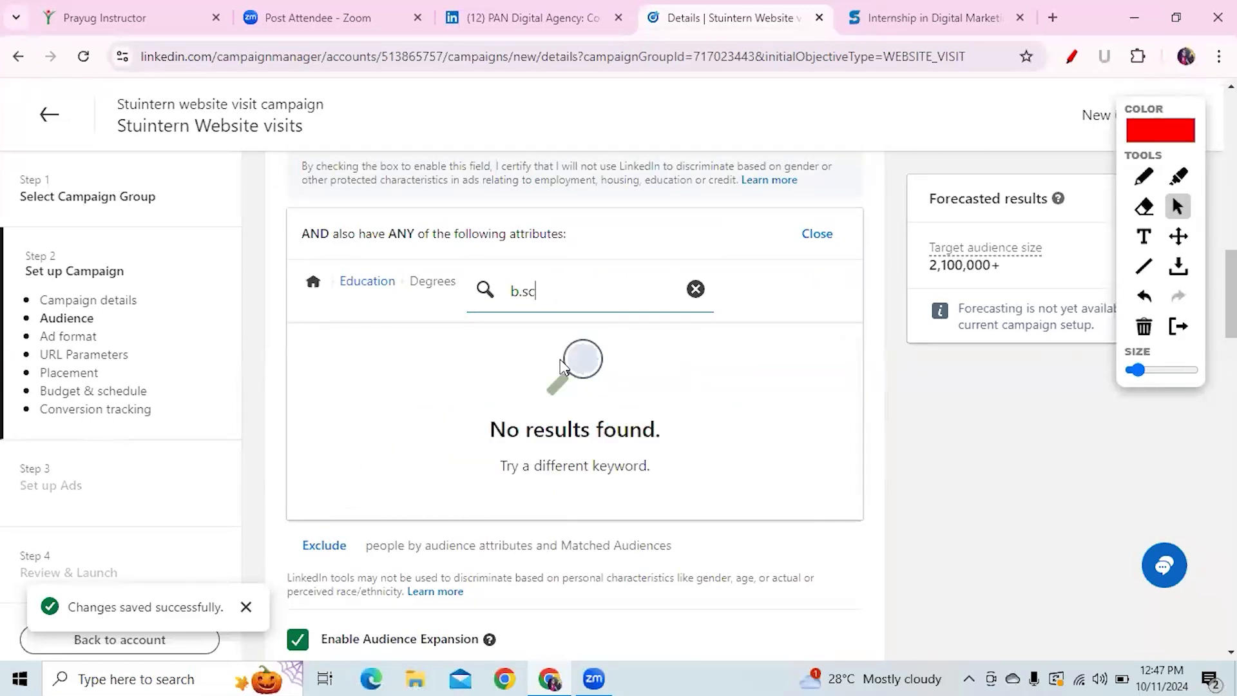
key(BackSpace)
key(BackSpace)
key(BackSpace)
key(BackSpace)
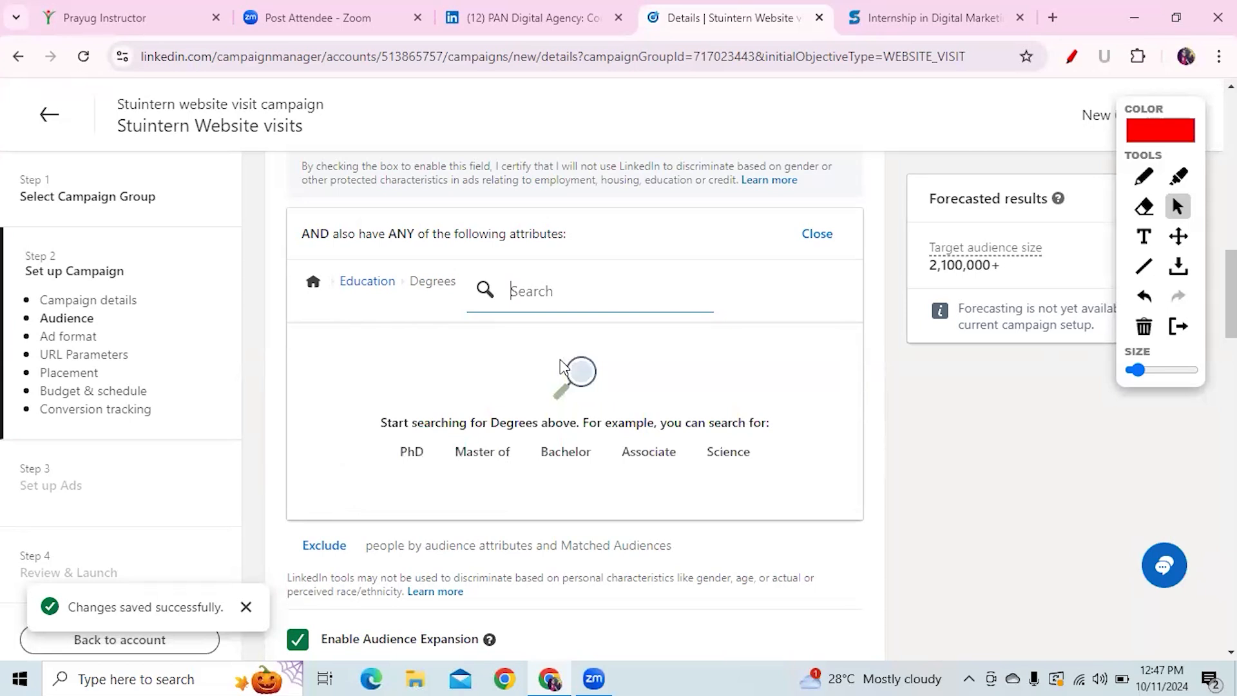
Step: Search the degrees for bachelor and select Bachelor of Science - BS, Bachelor's degree and Bachelor of Engineering - BE
text(bachelor)
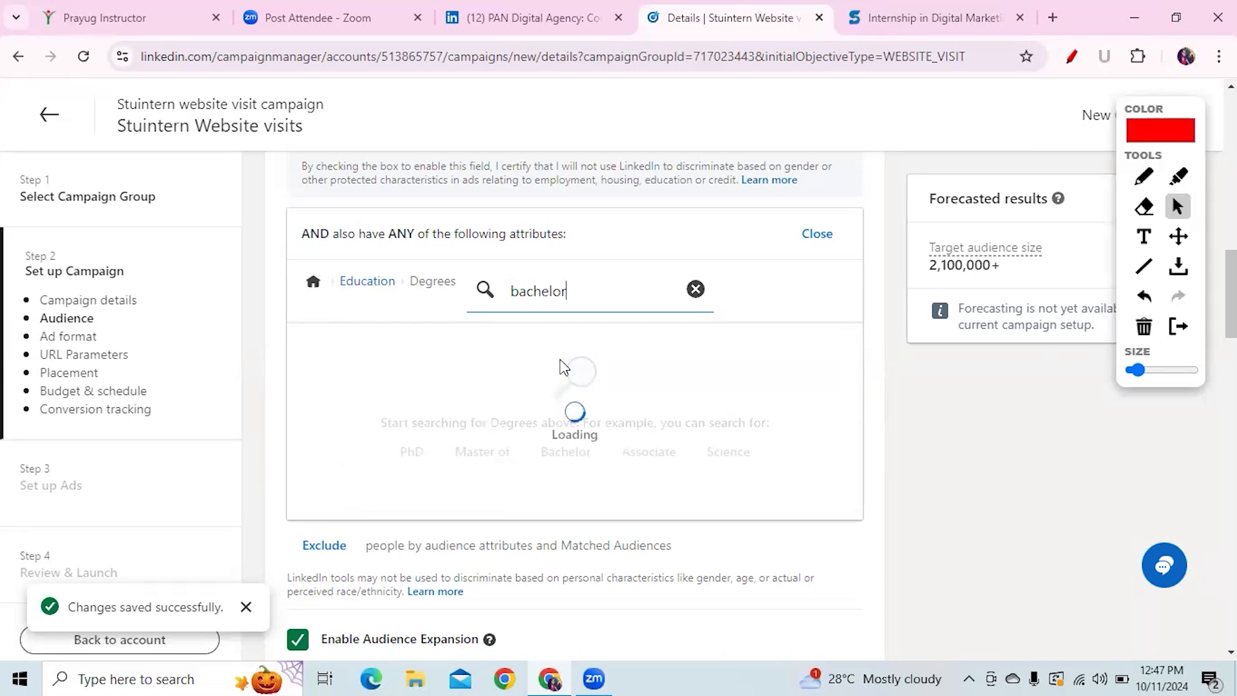
click(312, 344)
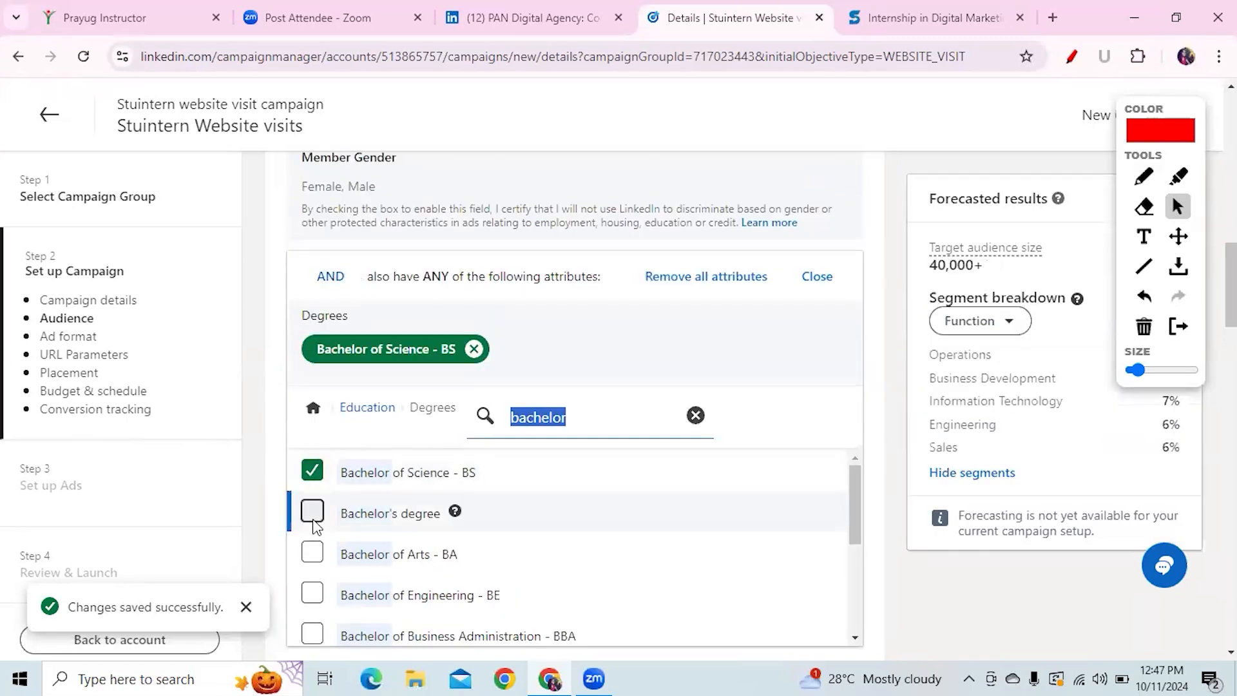
click(312, 511)
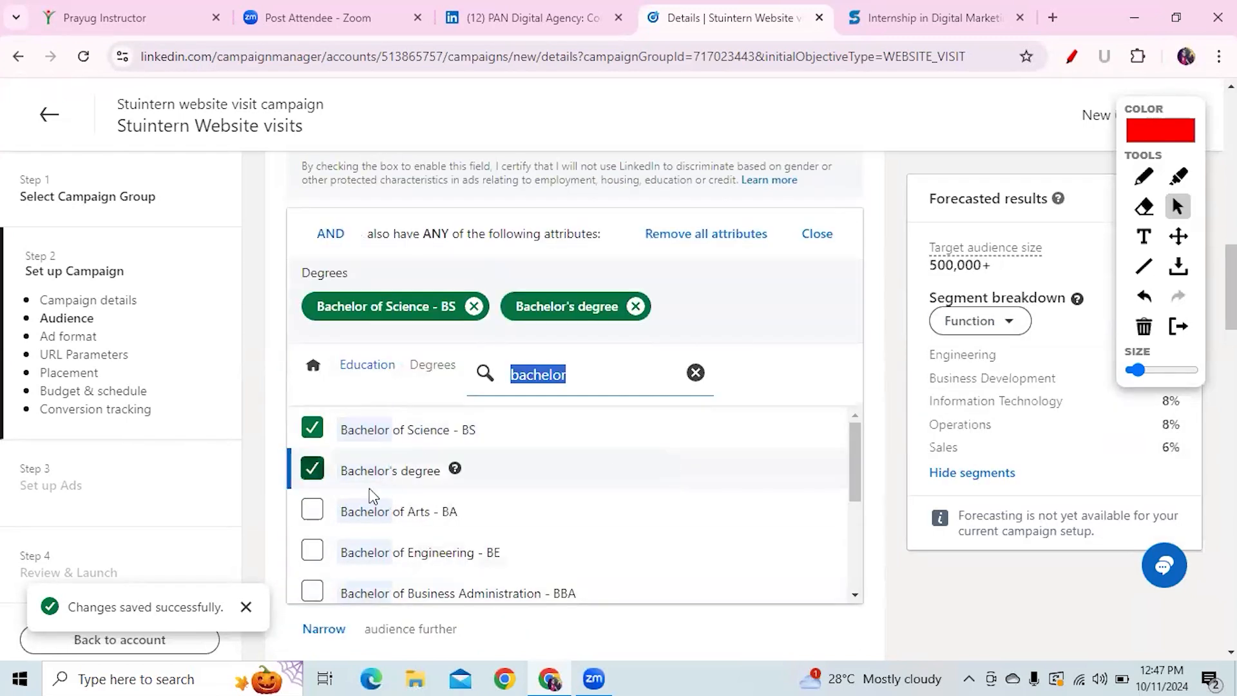
click(313, 551)
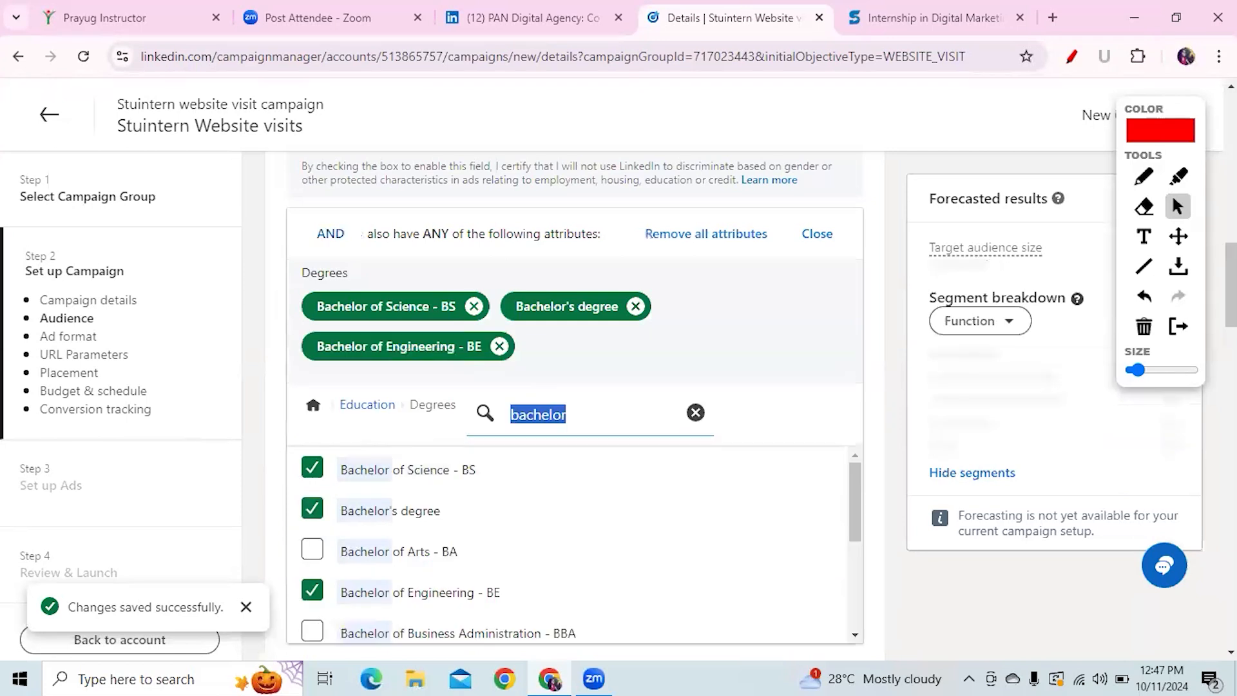
Step: Add Bachelor of Technology - BTech and Bachelor of Business Administration - BBA to the degrees and close the attribute group
drag(1232, 306, 1232, 322)
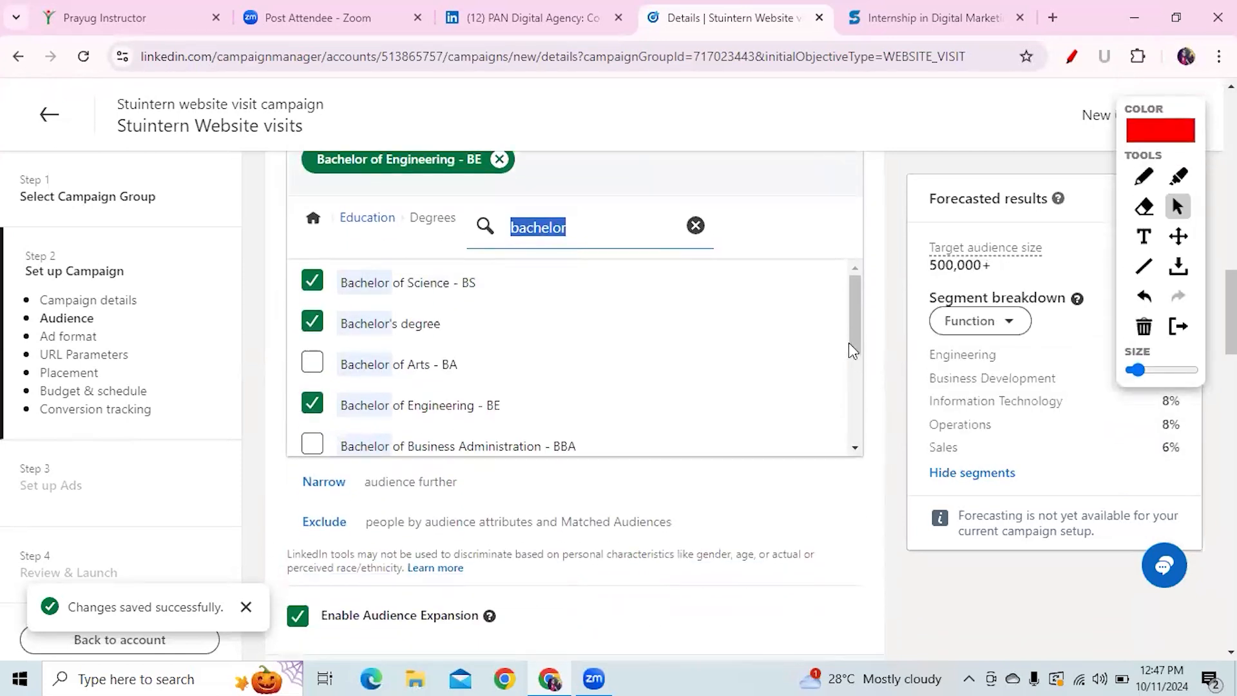
drag(851, 343, 851, 397)
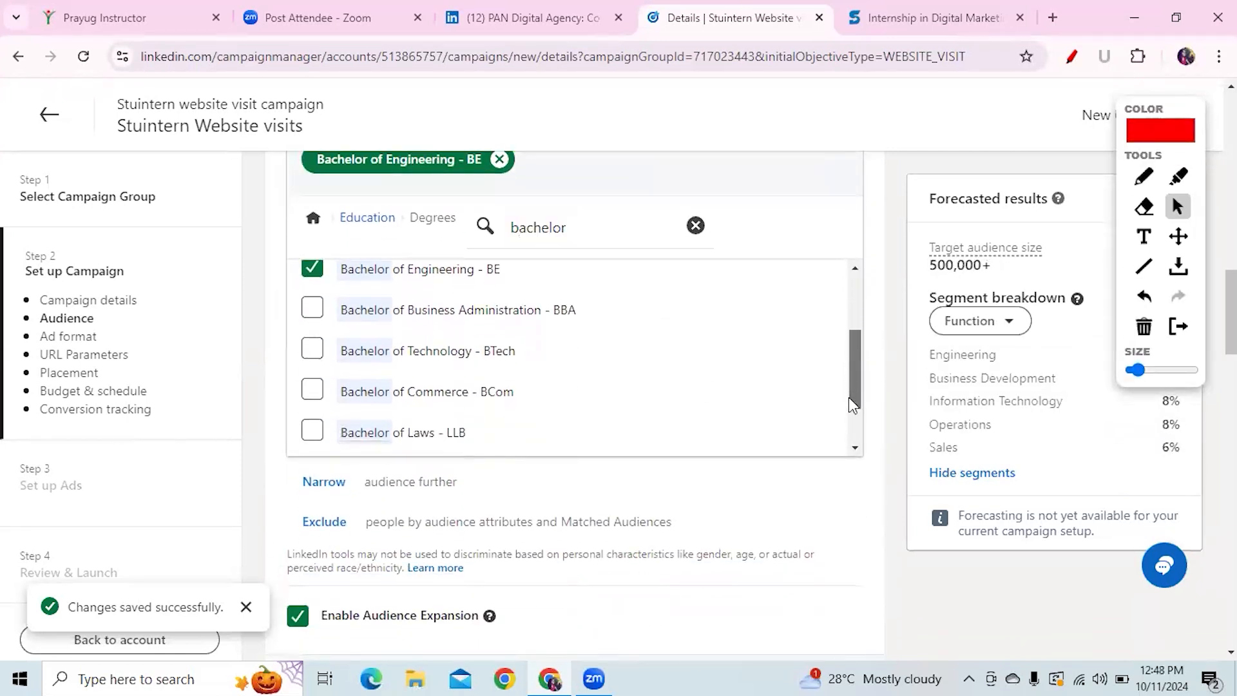
click(314, 351)
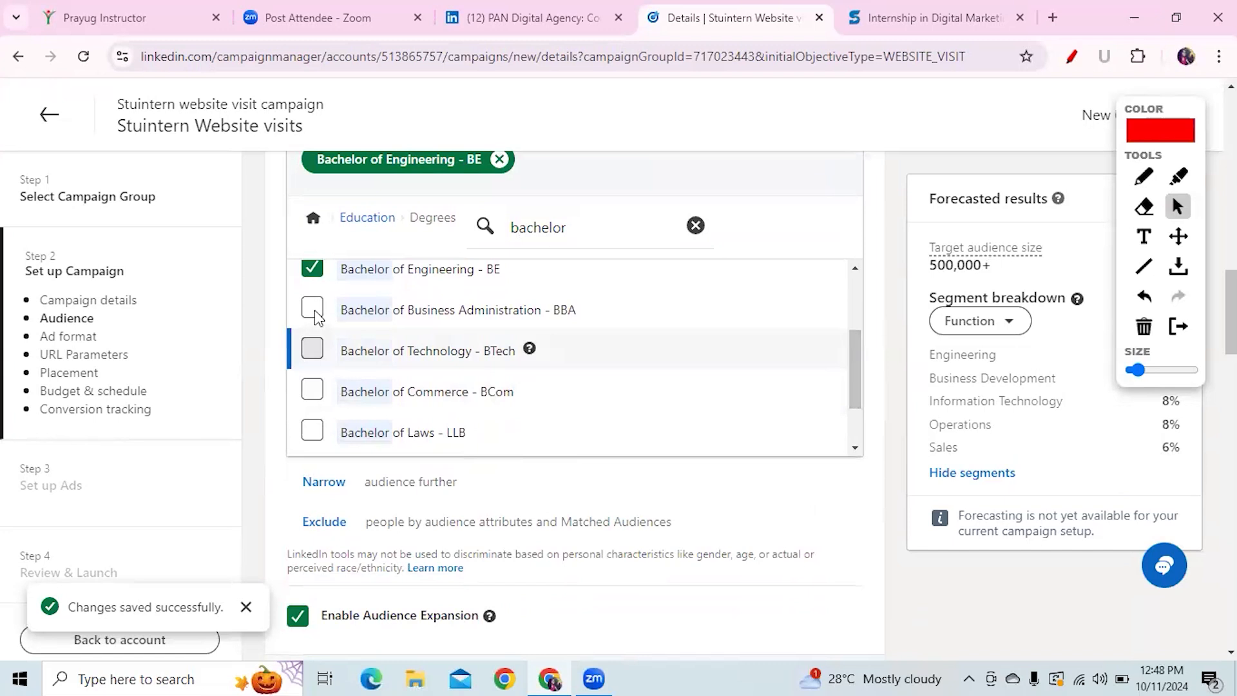
click(313, 308)
drag(1232, 310, 1231, 257)
click(865, 343)
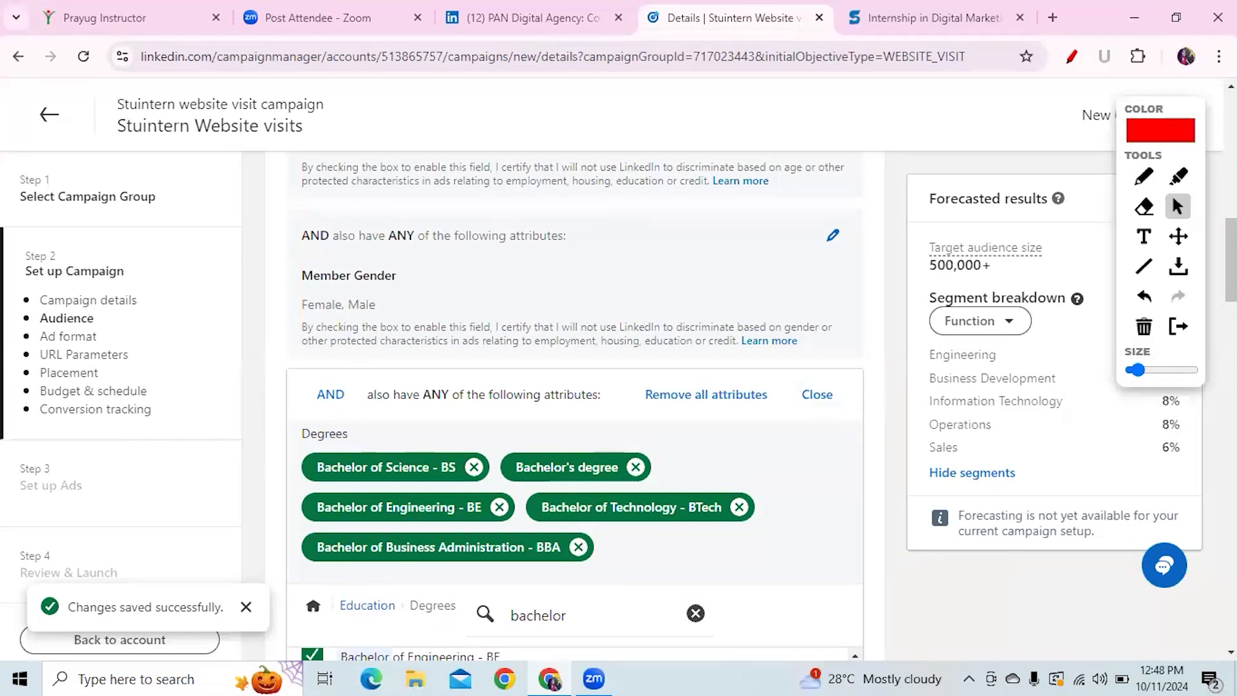
click(817, 395)
Step: Review the campaign details, target location, profile language and the audience attributes set for the campaign
scroll(573, 387, up, 7)
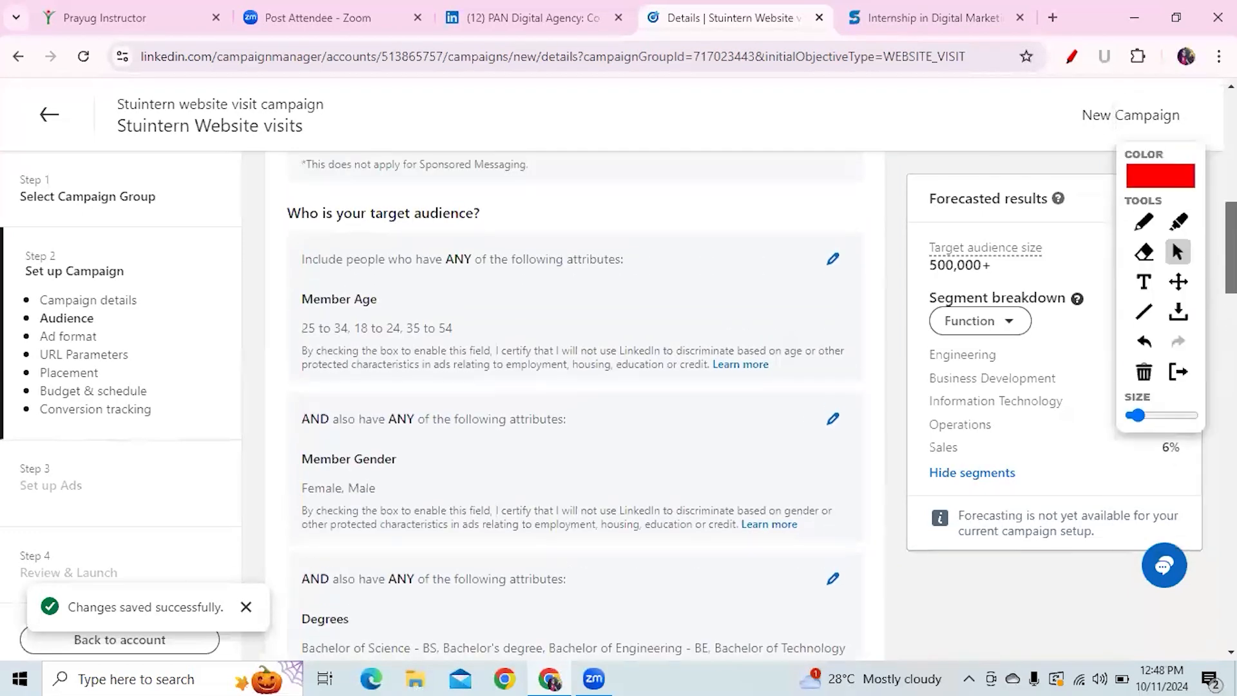
scroll(1171, 193, up, 6)
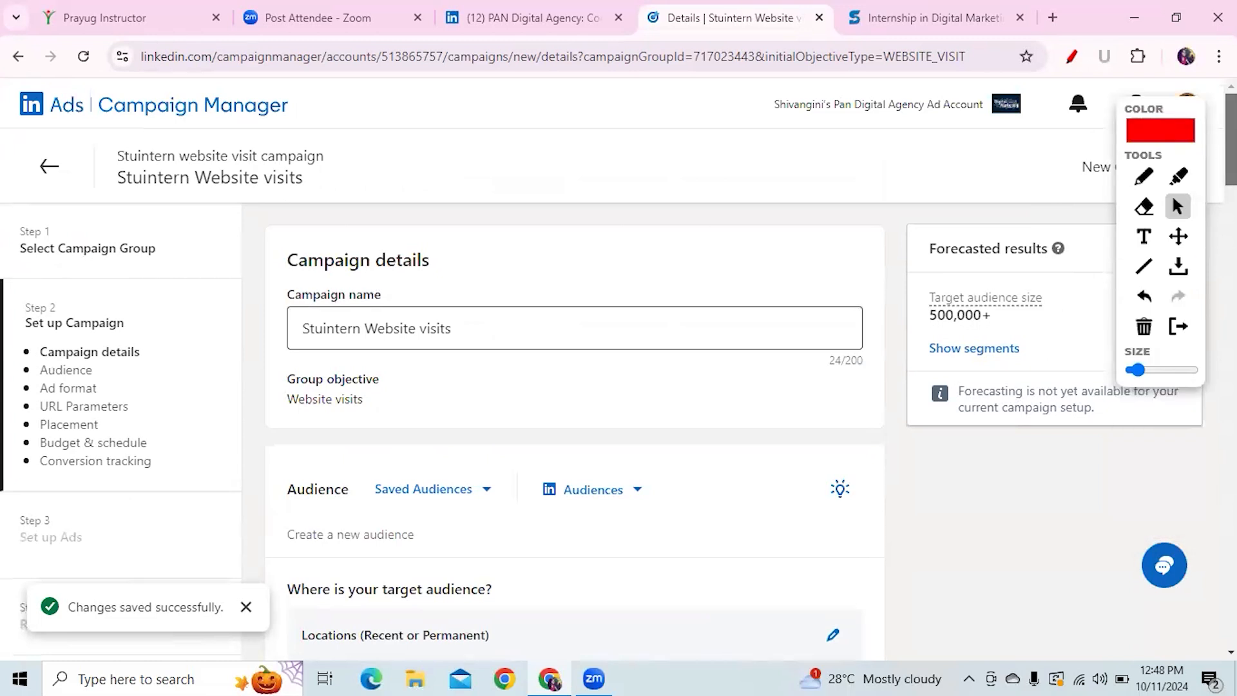
scroll(1207, 139, down, 2)
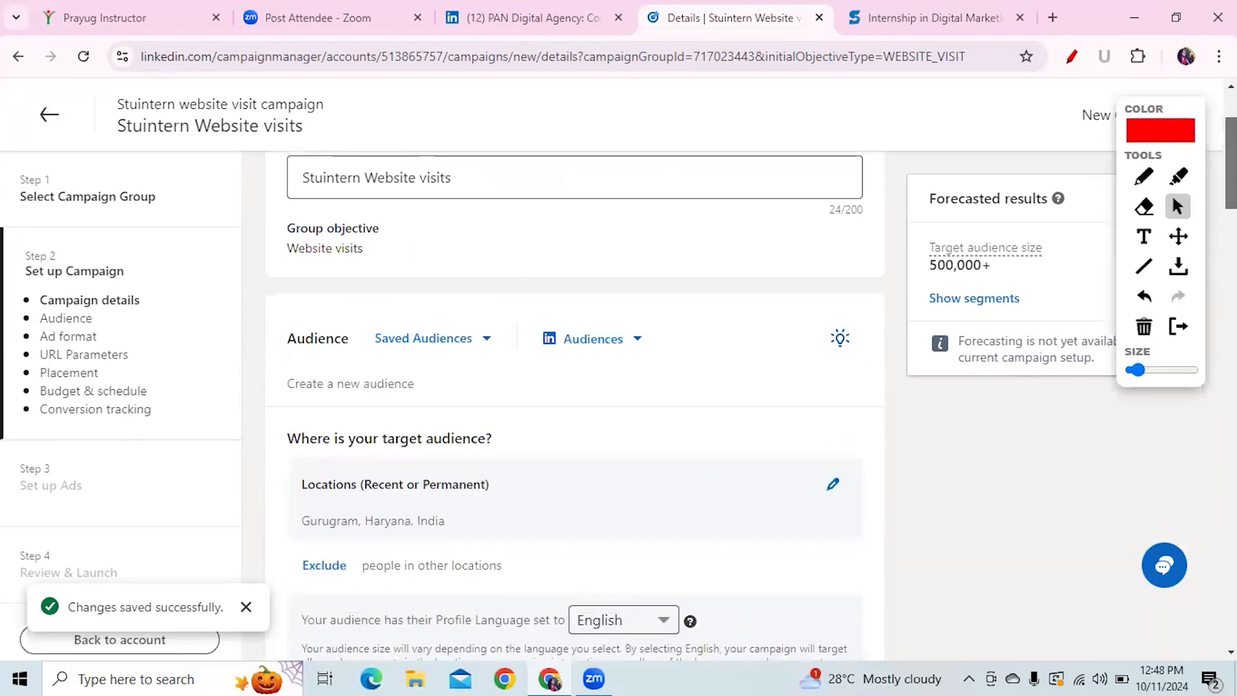
scroll(573, 386, up, 2)
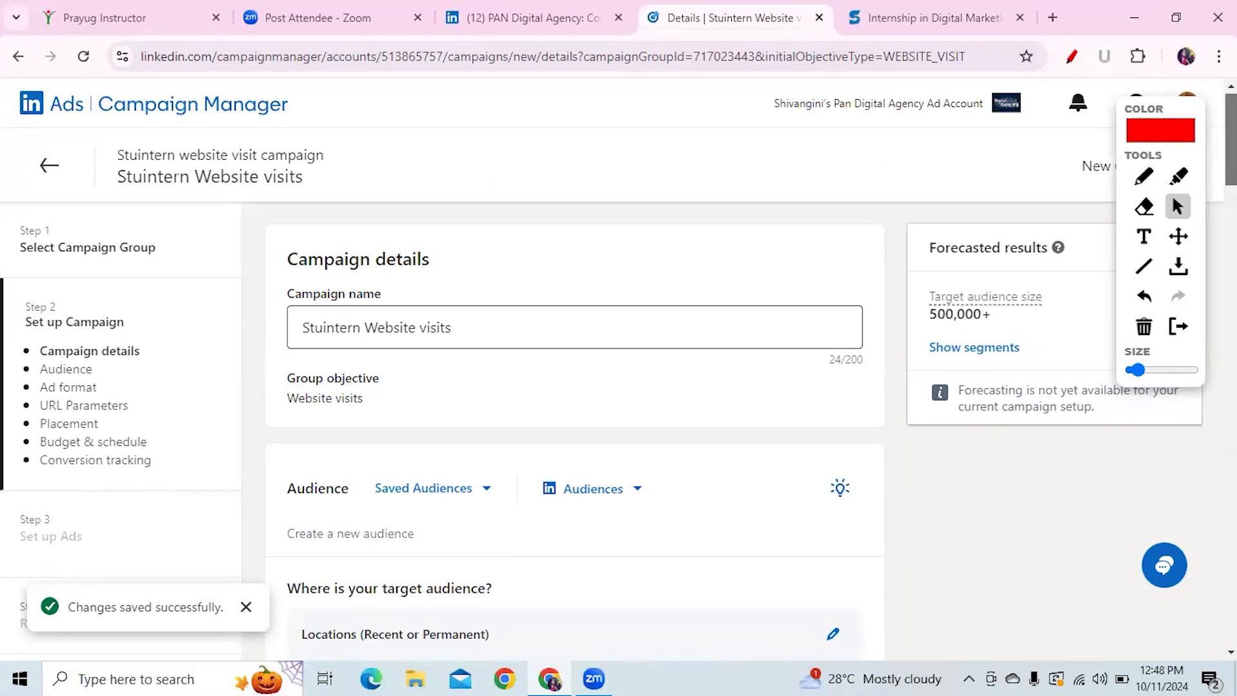
drag(1231, 139, 1231, 188)
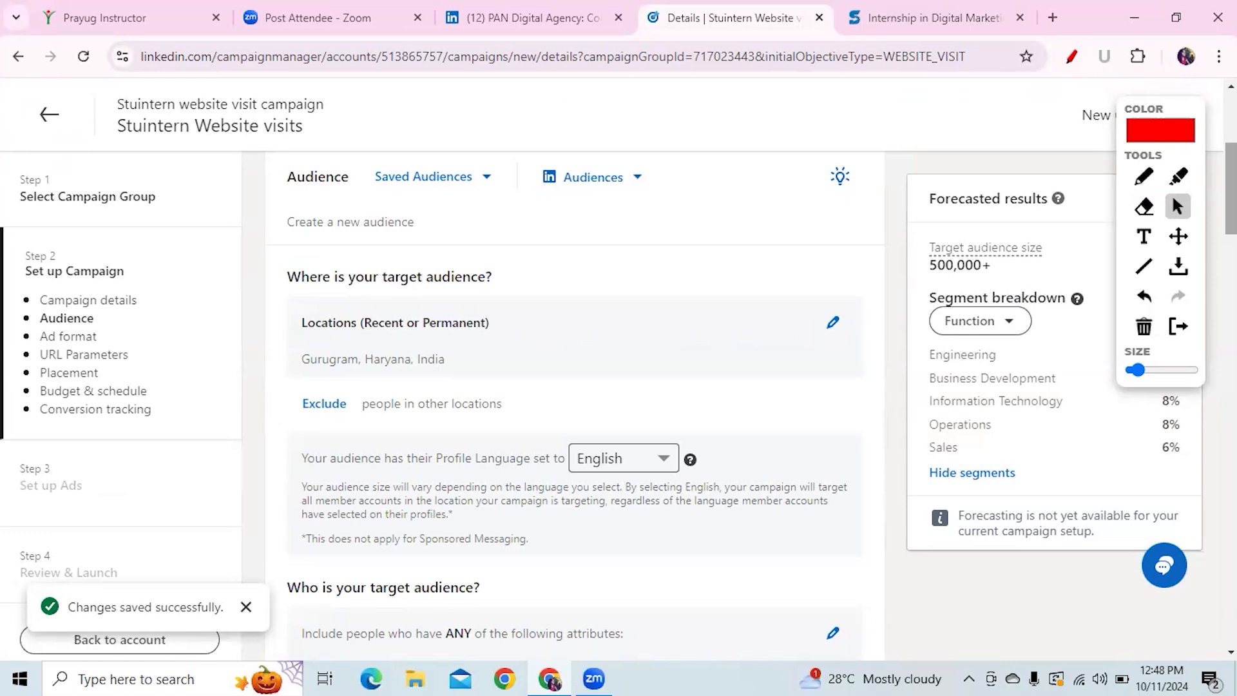
scroll(574, 386, down, 1)
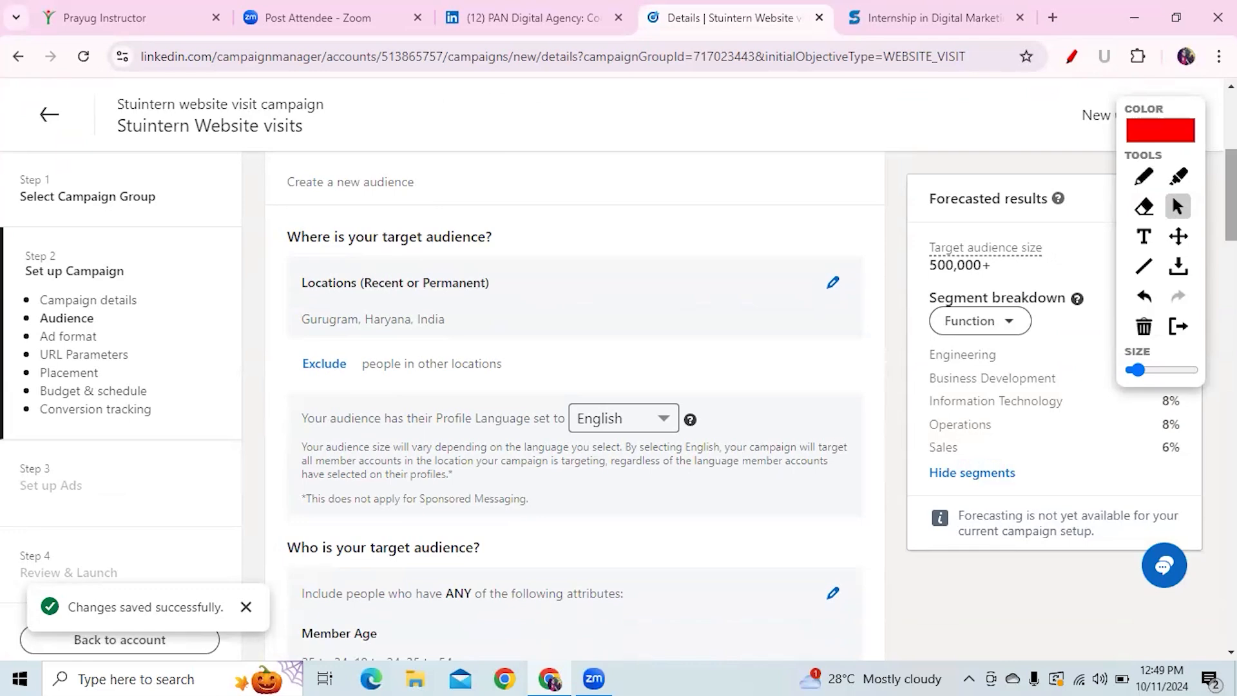
scroll(574, 405, down, 10)
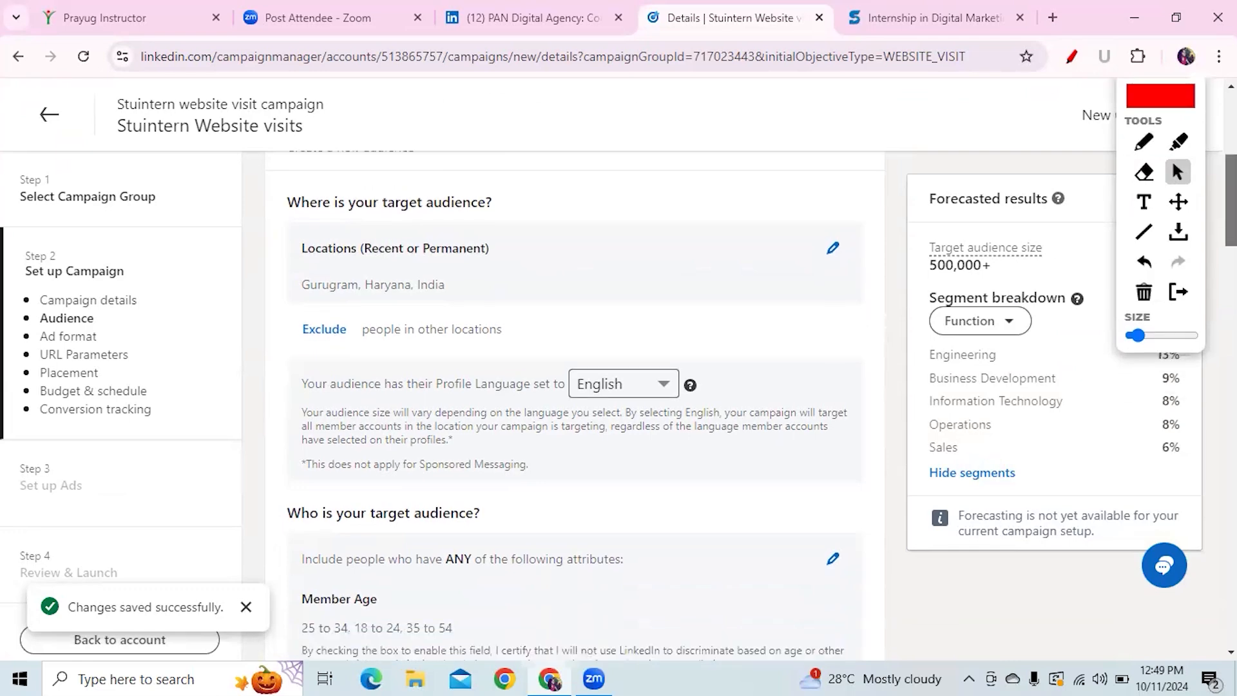
scroll(797, 310, down, 5)
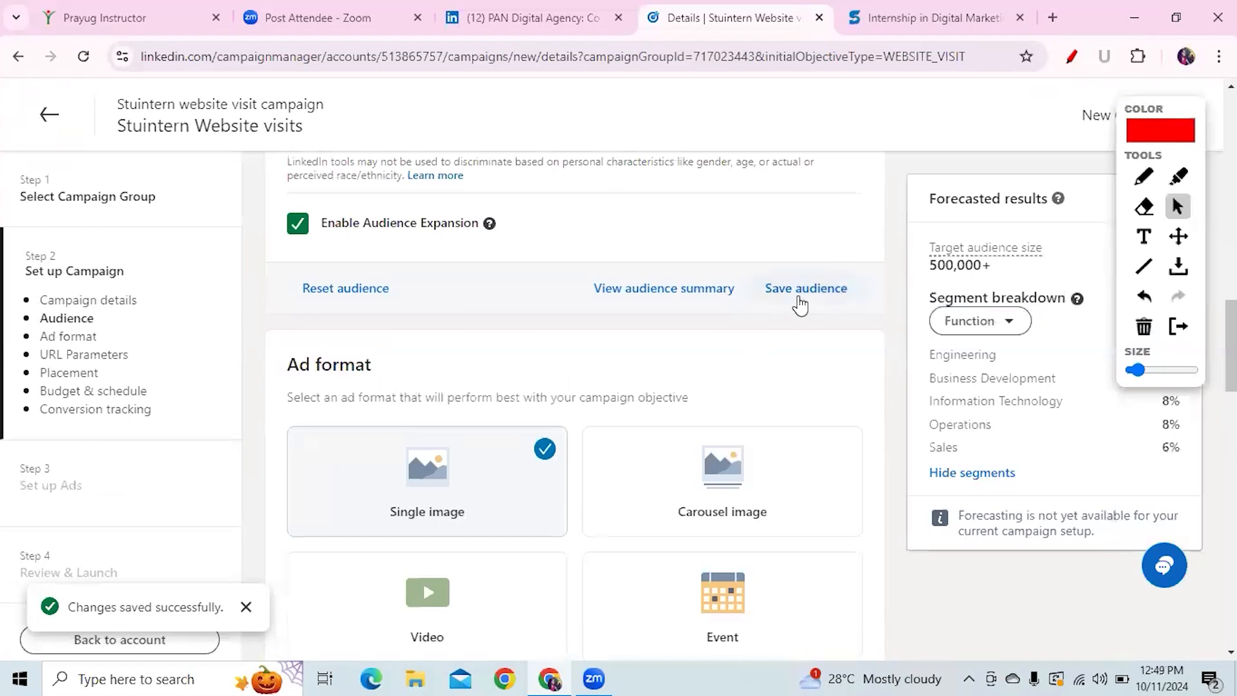
Step: Underline the Save audience option in red with the pen and return to the pointer tool
click(1141, 189)
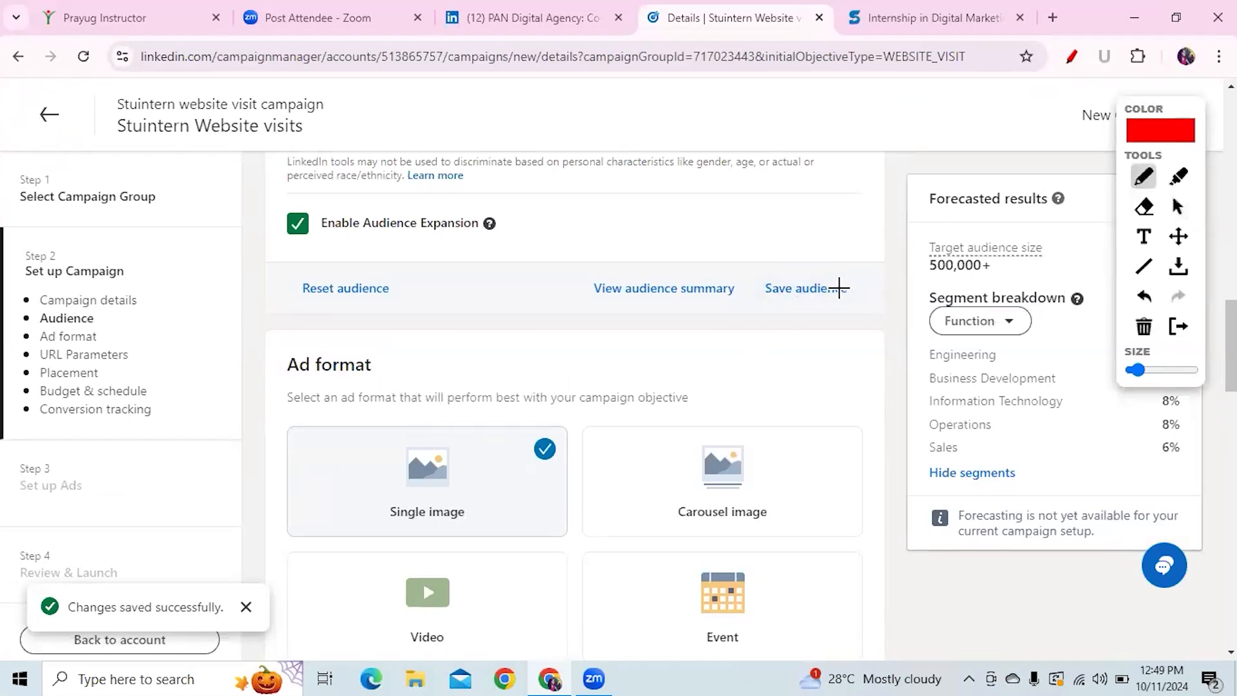
drag(773, 309, 852, 313)
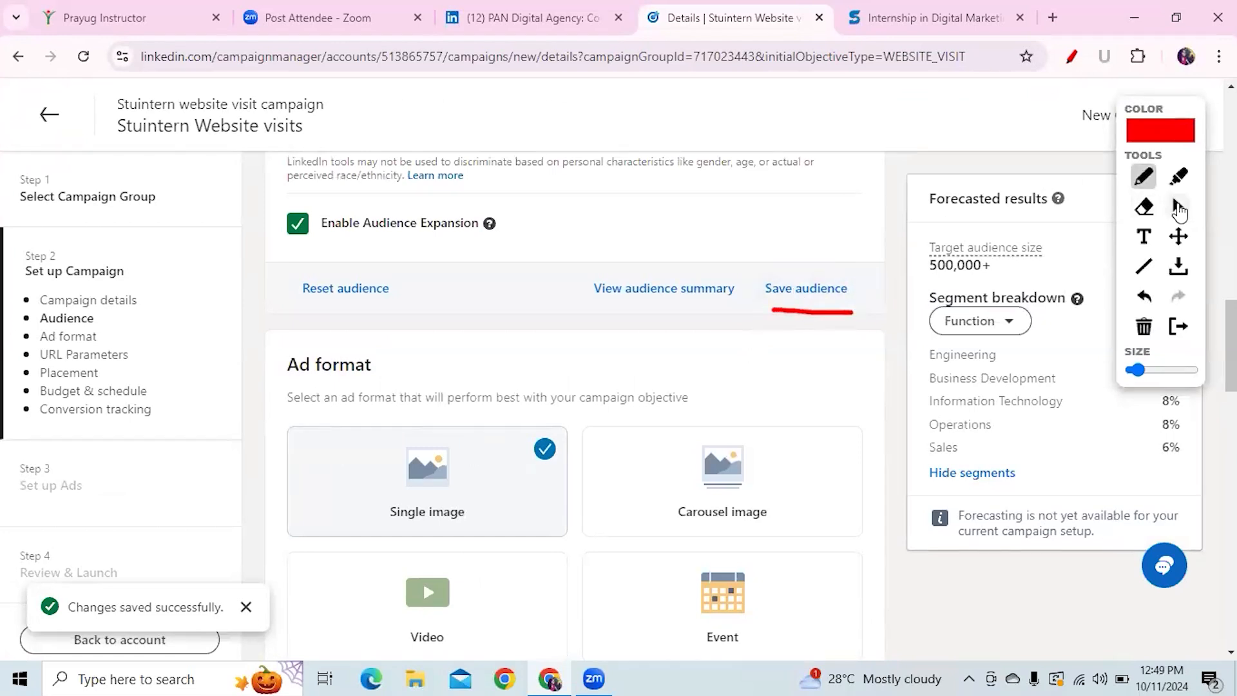
click(1177, 206)
Step: Save the current targeting as an audience named "stuintern Audience"
click(805, 292)
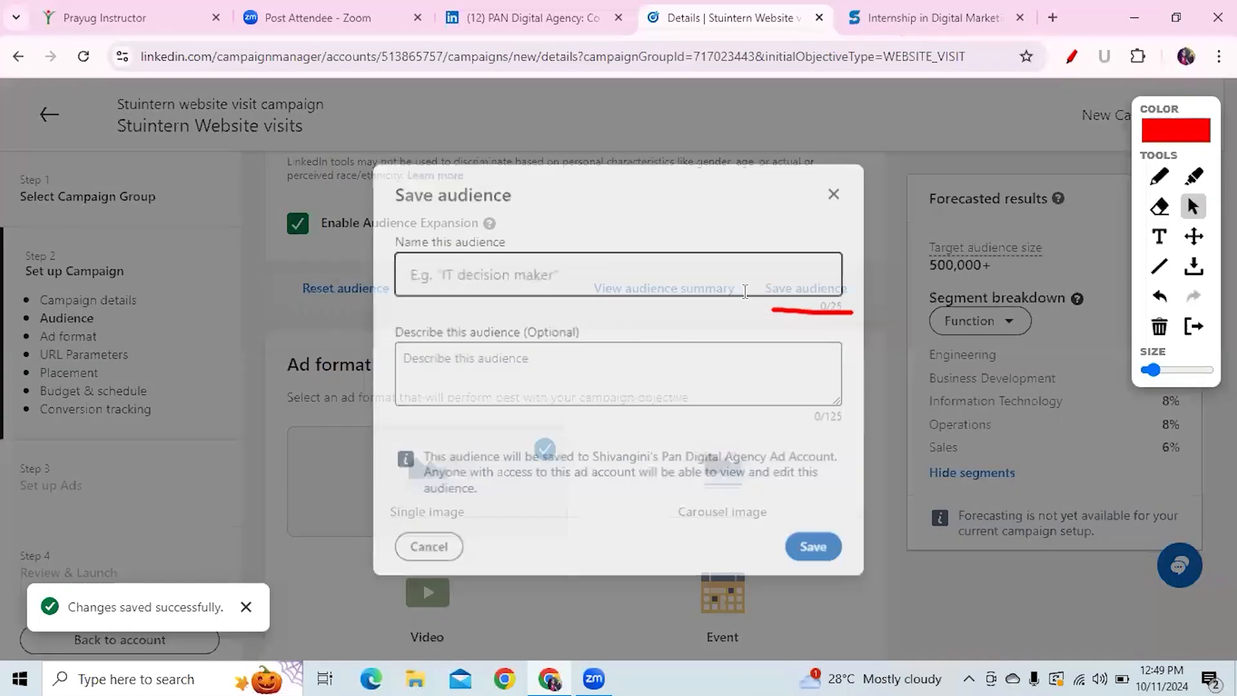
text(stinren)
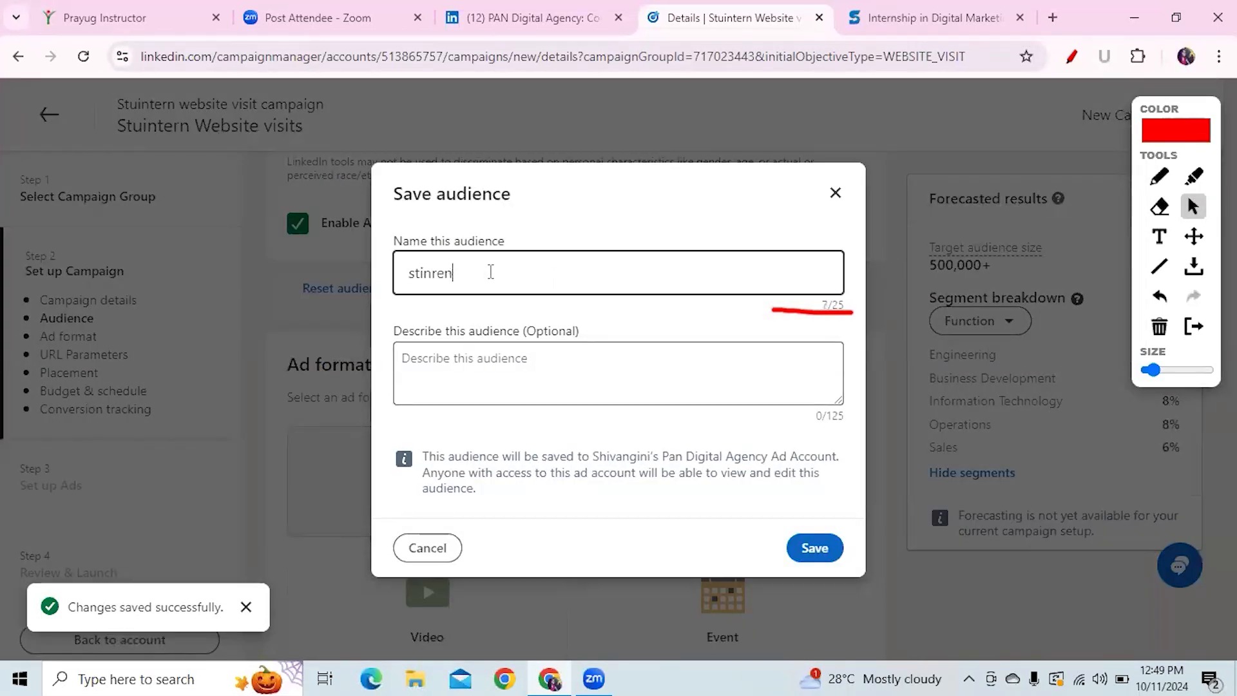
key(BackSpace)
key(BackSpace)
key(BackSpace)
key(BackSpace)
key(BackSpace)
text(uintern Audience)
click(816, 549)
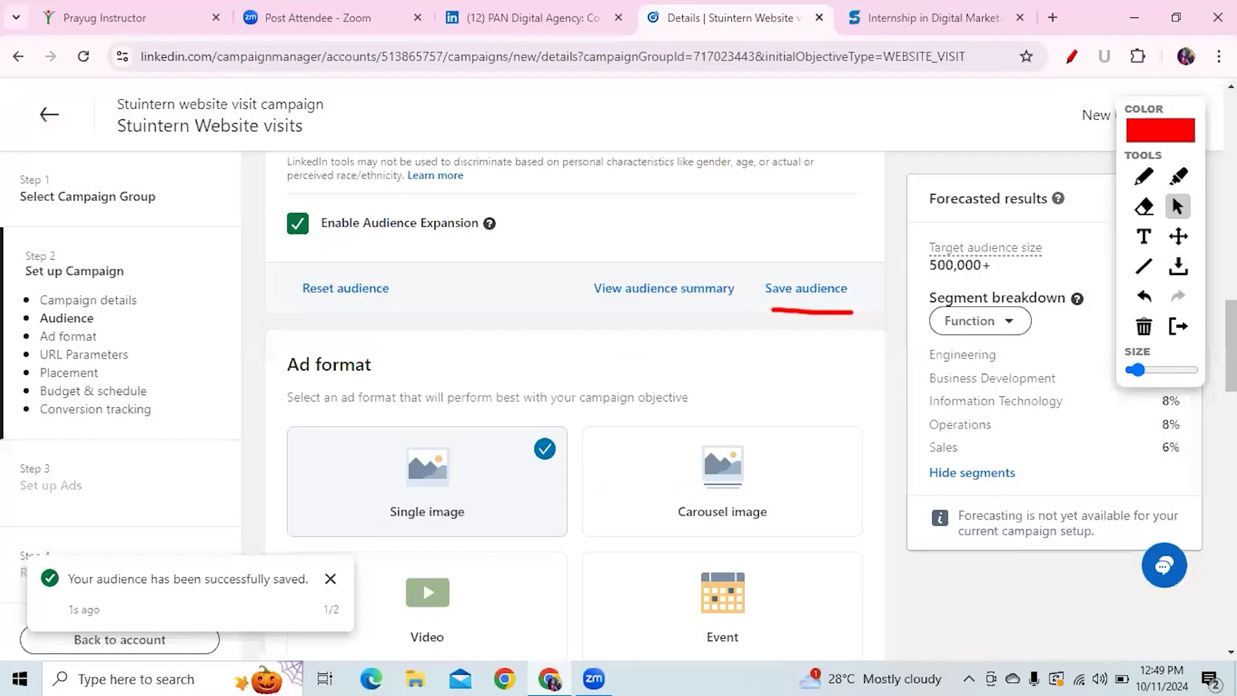
Step: Keep the Single image ad format and the remaining campaign settings, and save the campaign to continue to setting up ads
scroll(575, 406, down, 3)
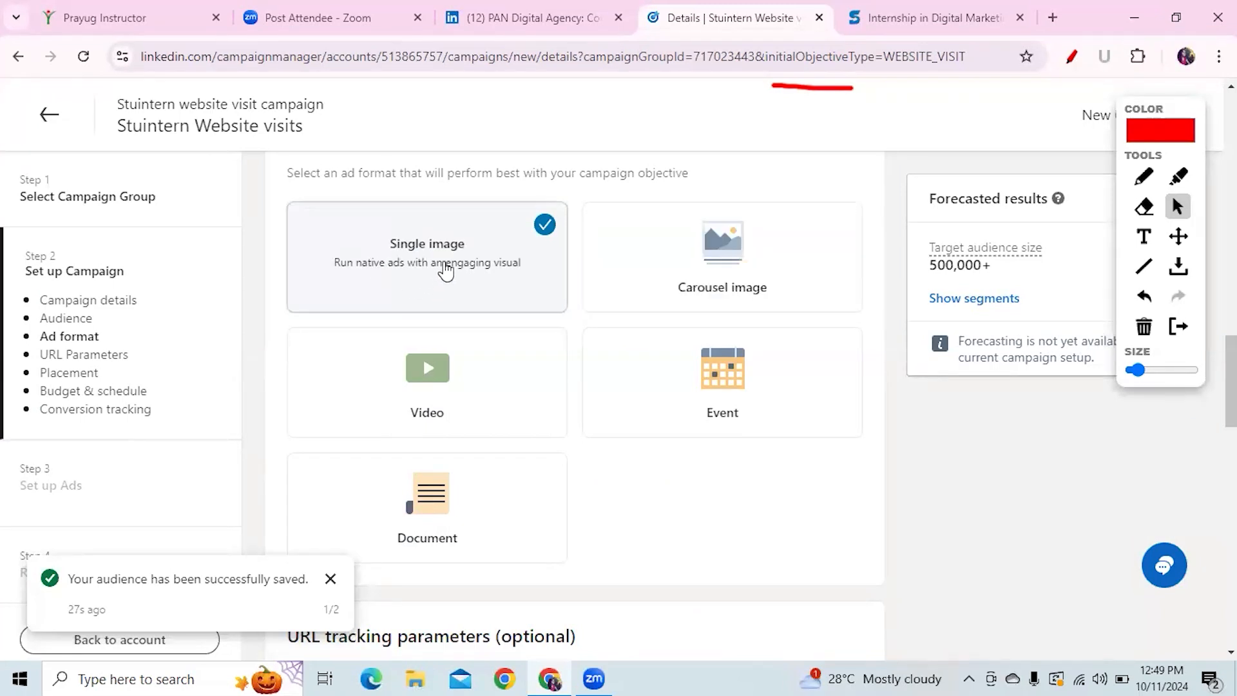
drag(1231, 381, 1231, 445)
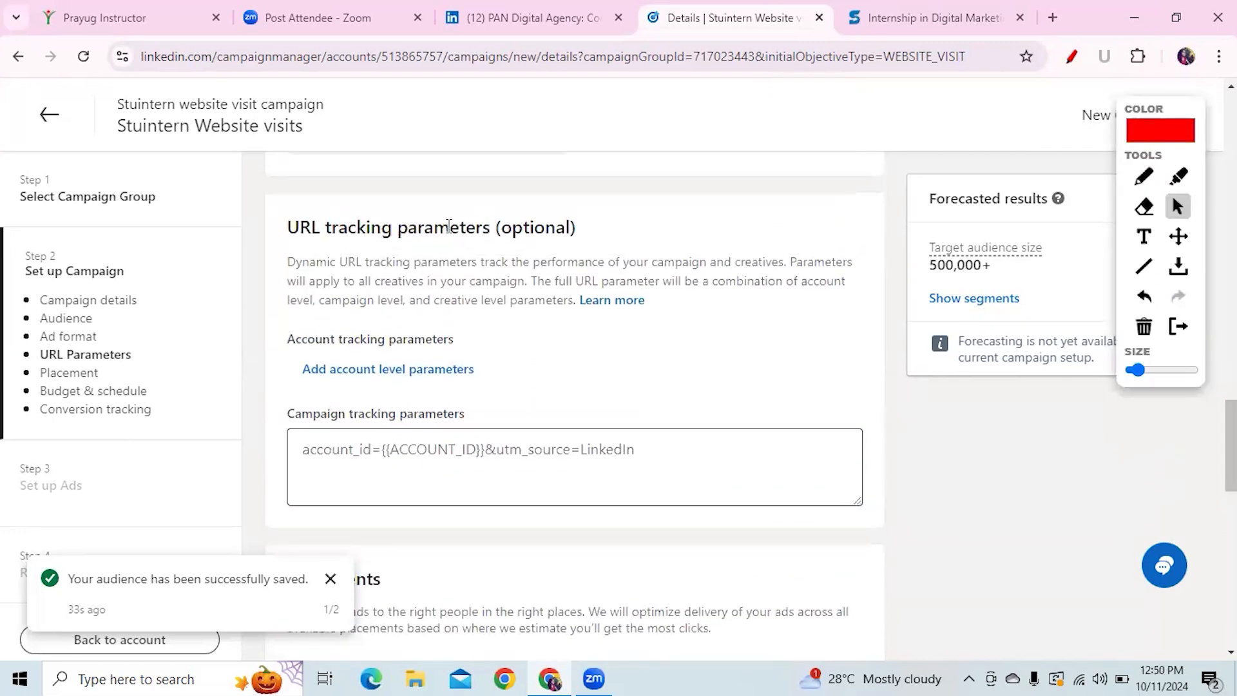
drag(491, 227, 255, 220)
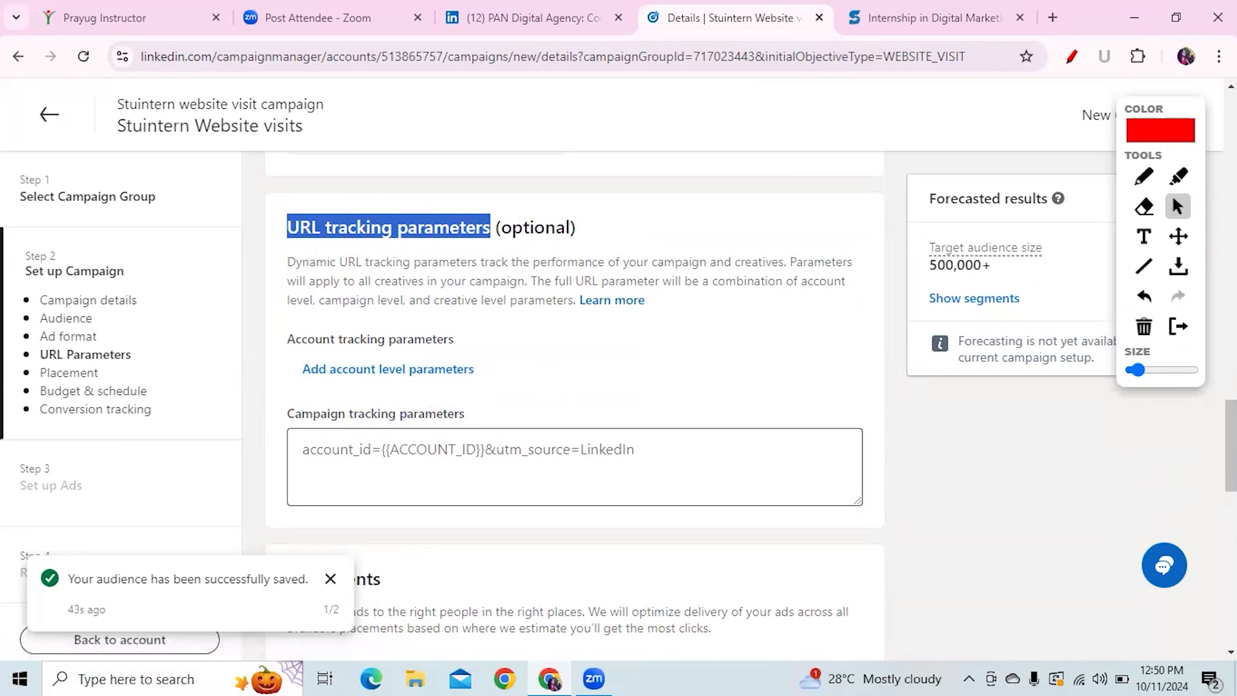
drag(1231, 445, 1231, 511)
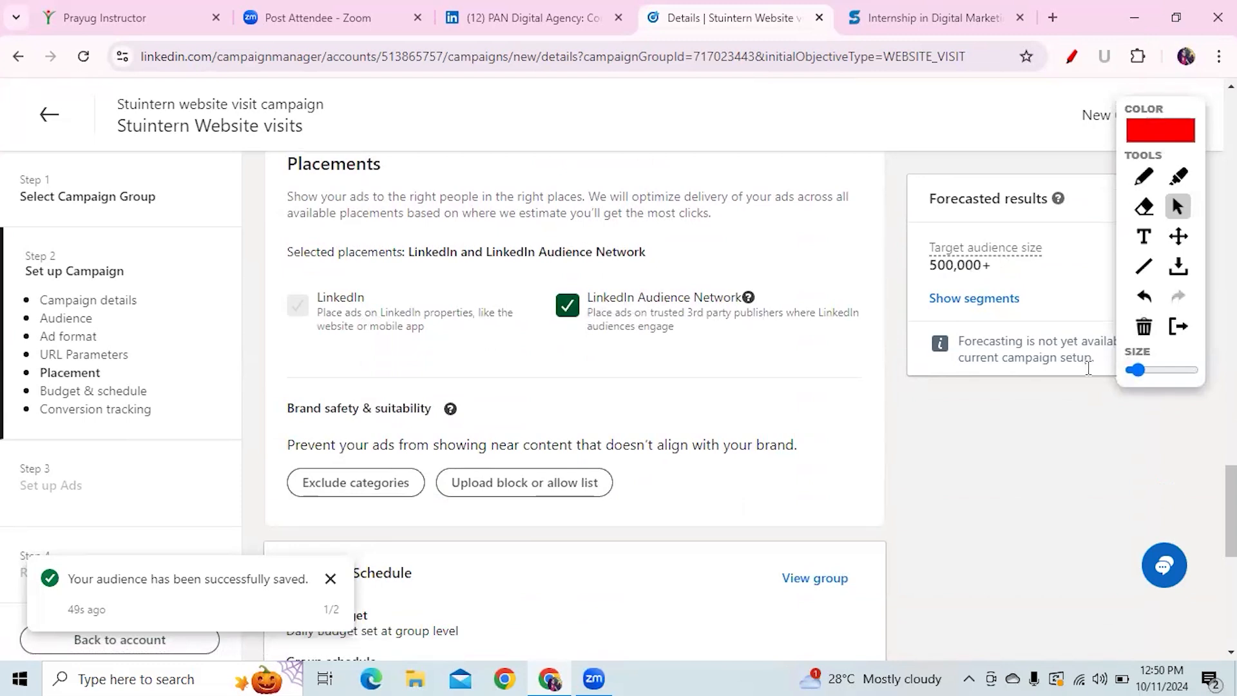
drag(1231, 509, 1231, 598)
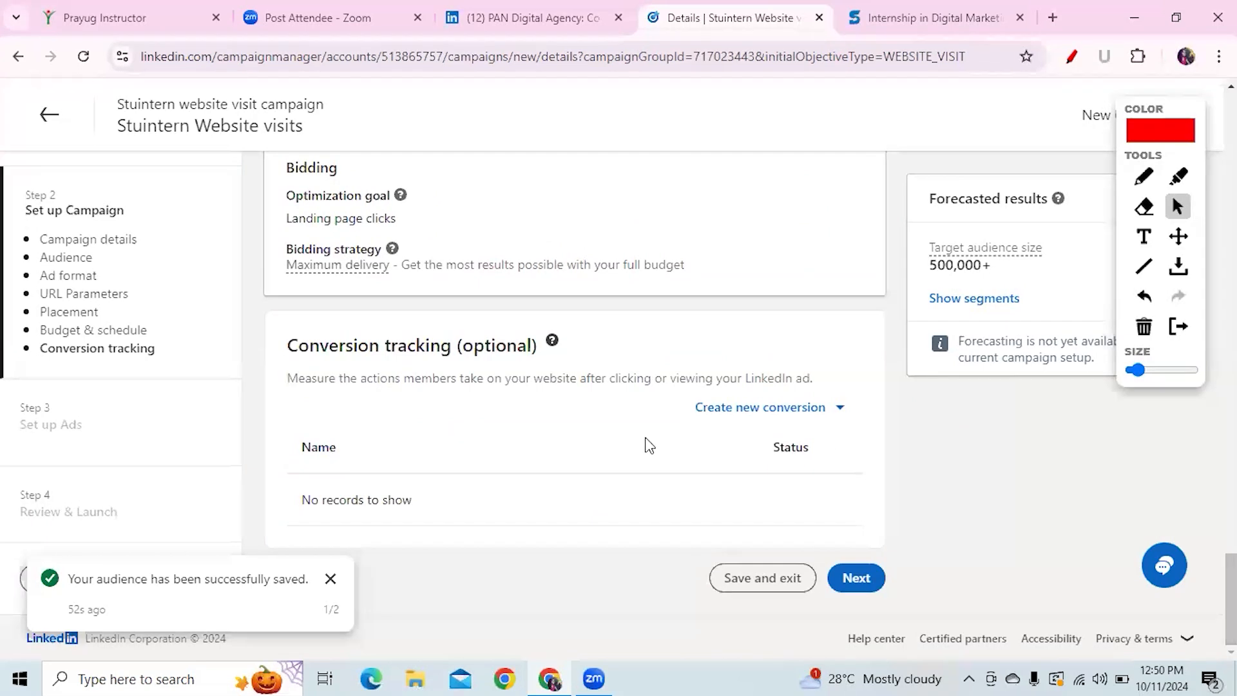
click(857, 580)
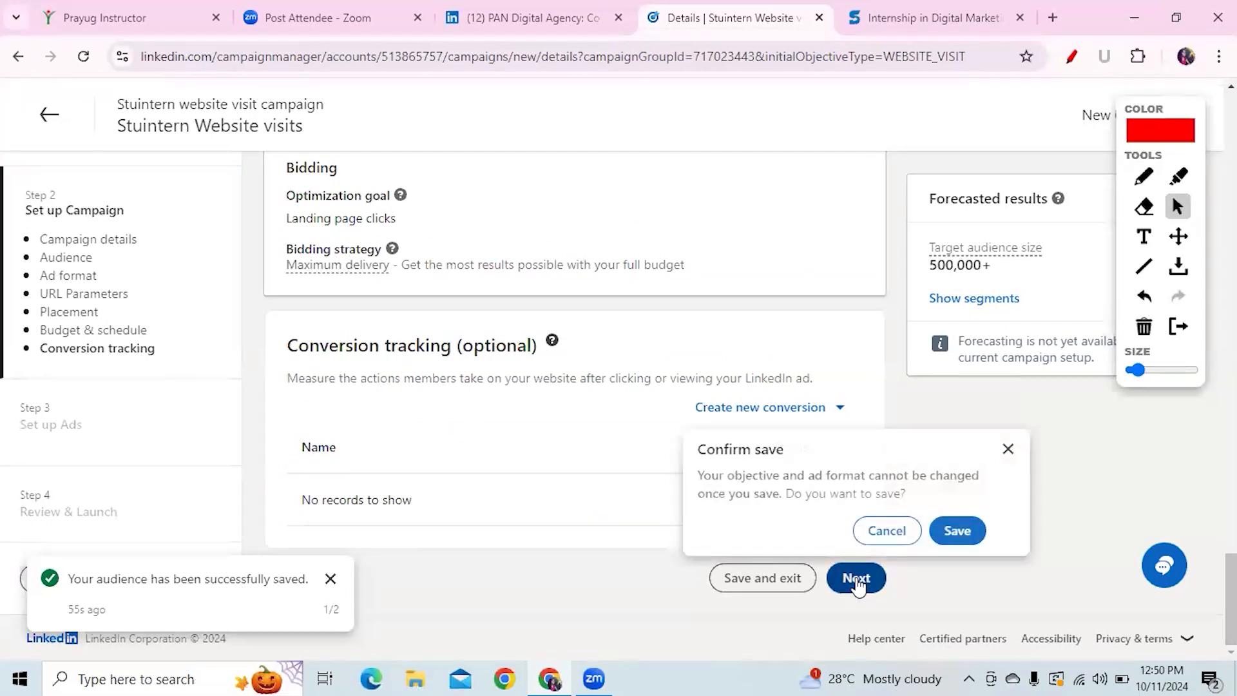
click(956, 531)
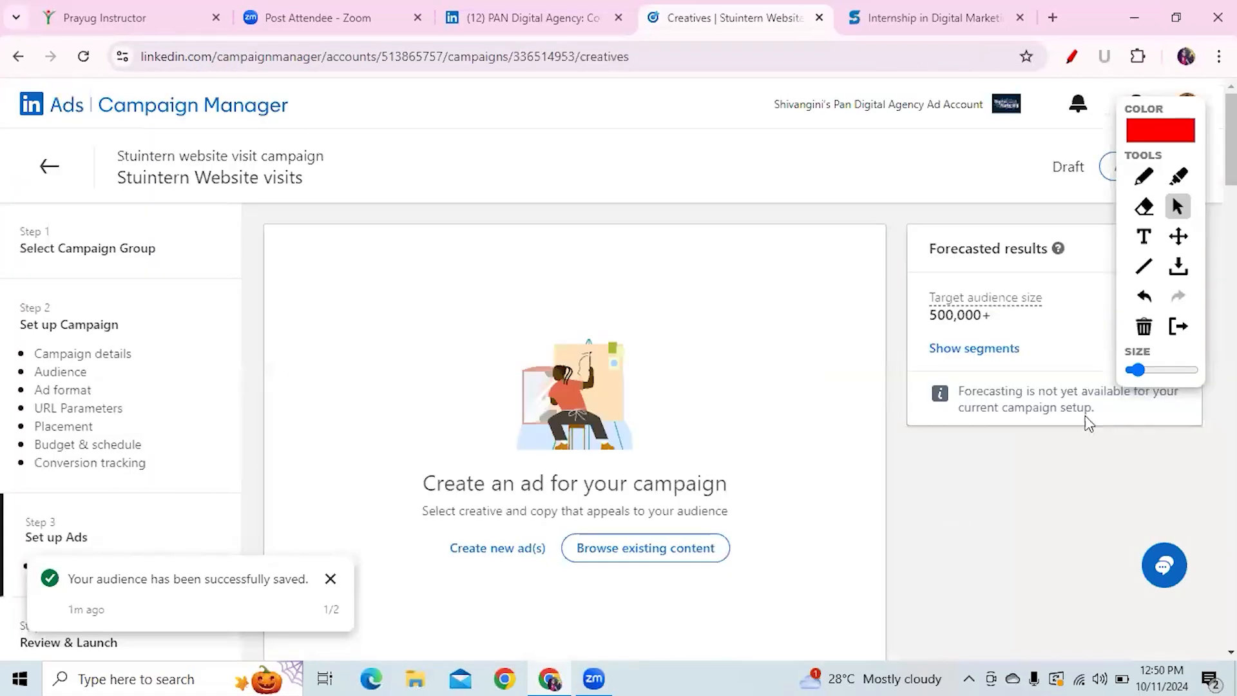
Step: Start creating a new ad for the campaign and name it "Stuintern Ad"
scroll(475, 422, down, 2)
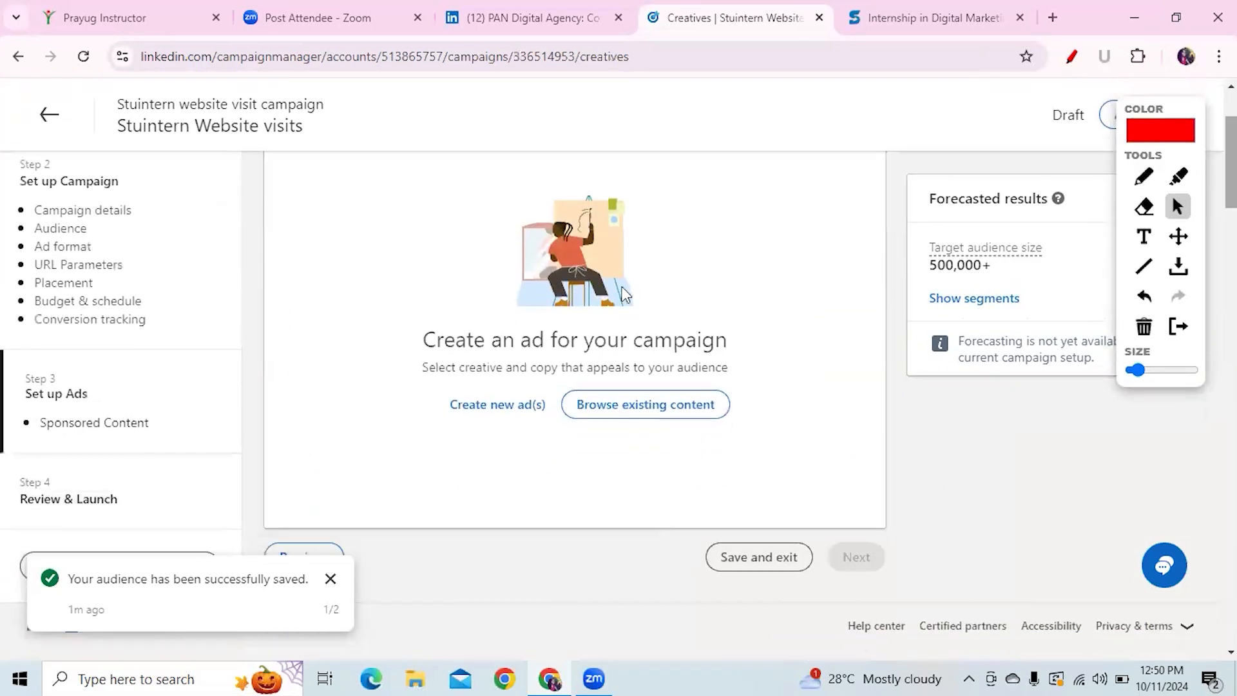
click(504, 413)
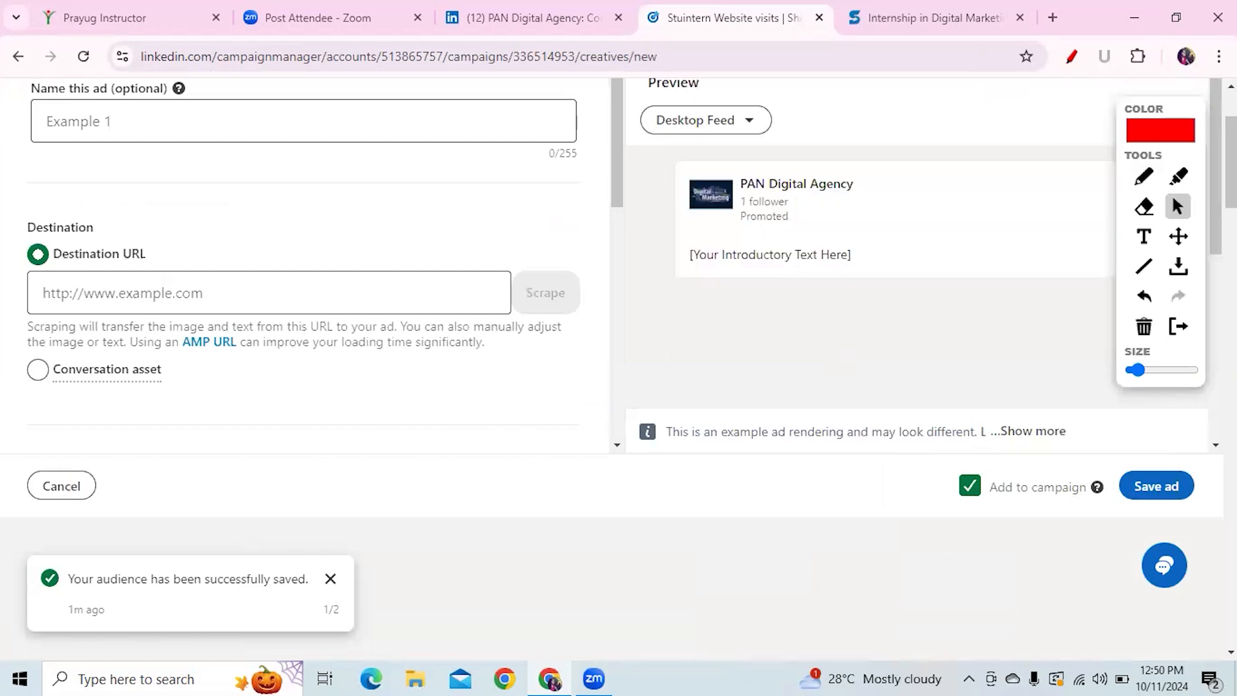
scroll(451, 322, up, 3)
click(143, 270)
click(144, 269)
text(Stuintern Ad)
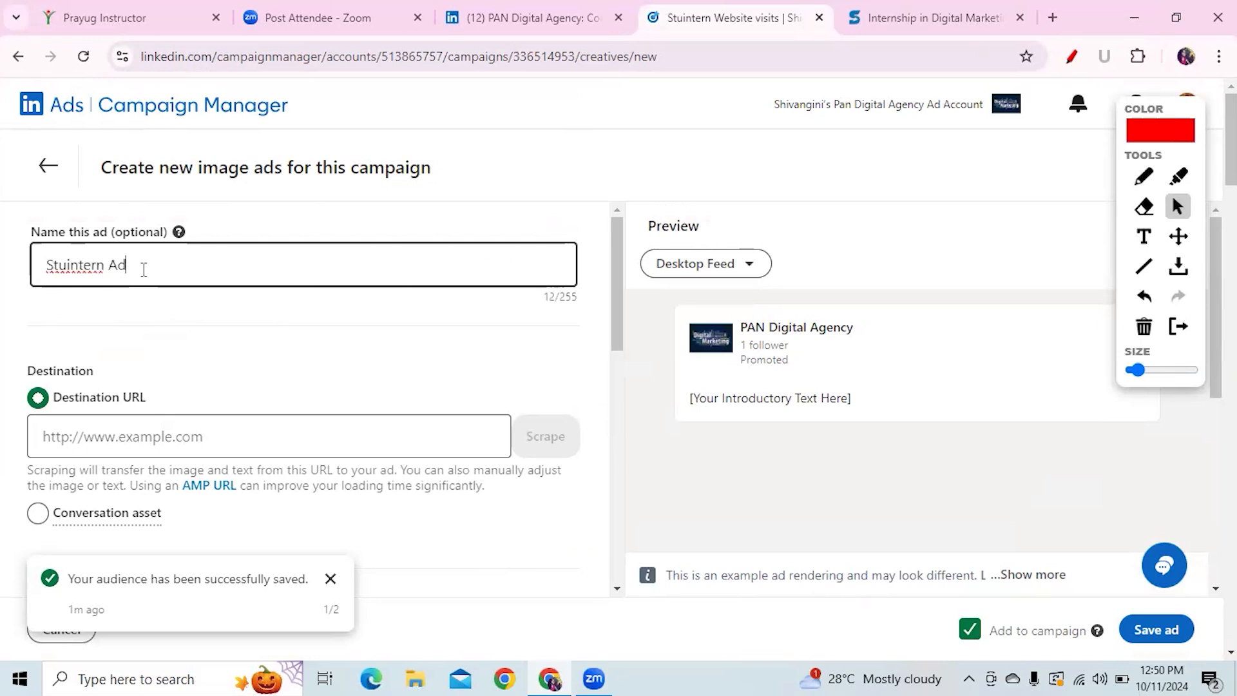
click(162, 442)
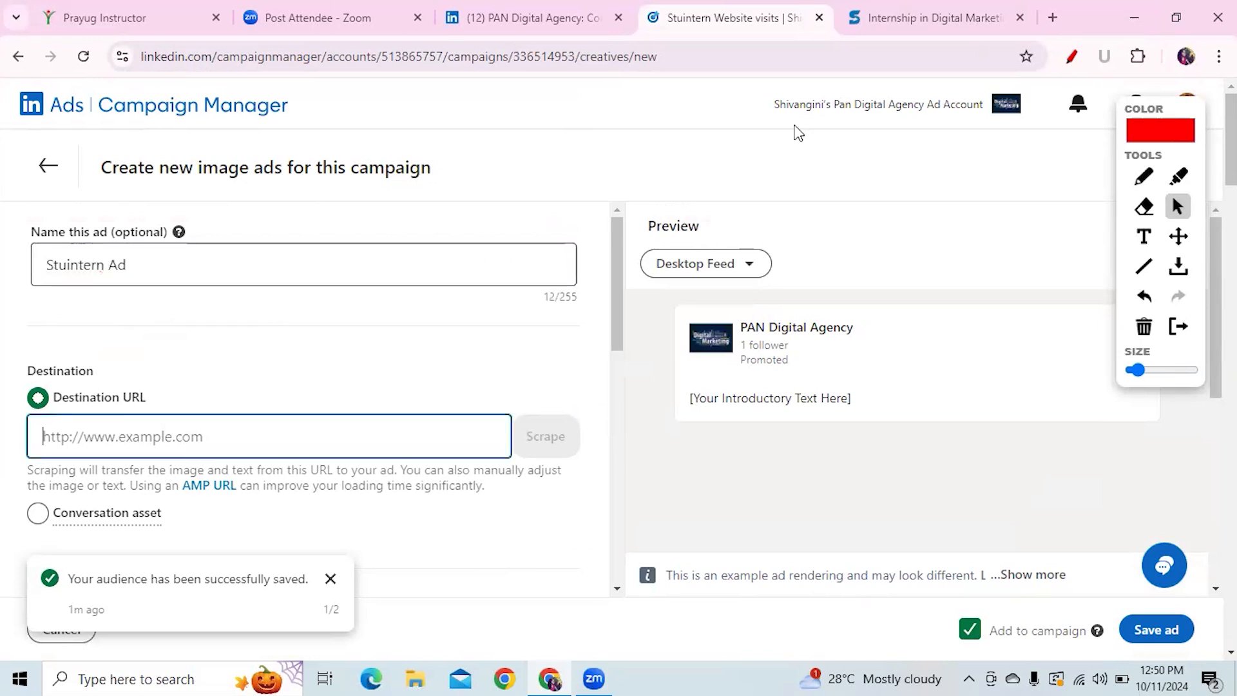
click(928, 25)
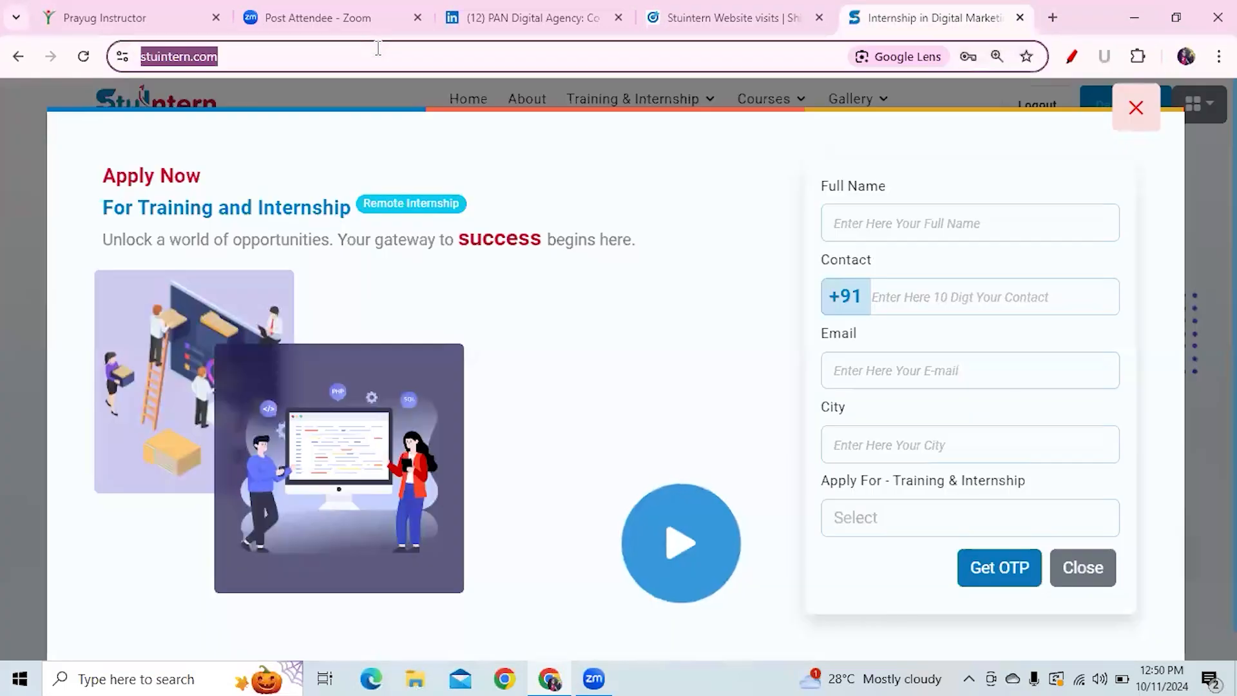
double_click(378, 48)
triple_click(378, 48)
key(ctrl+c)
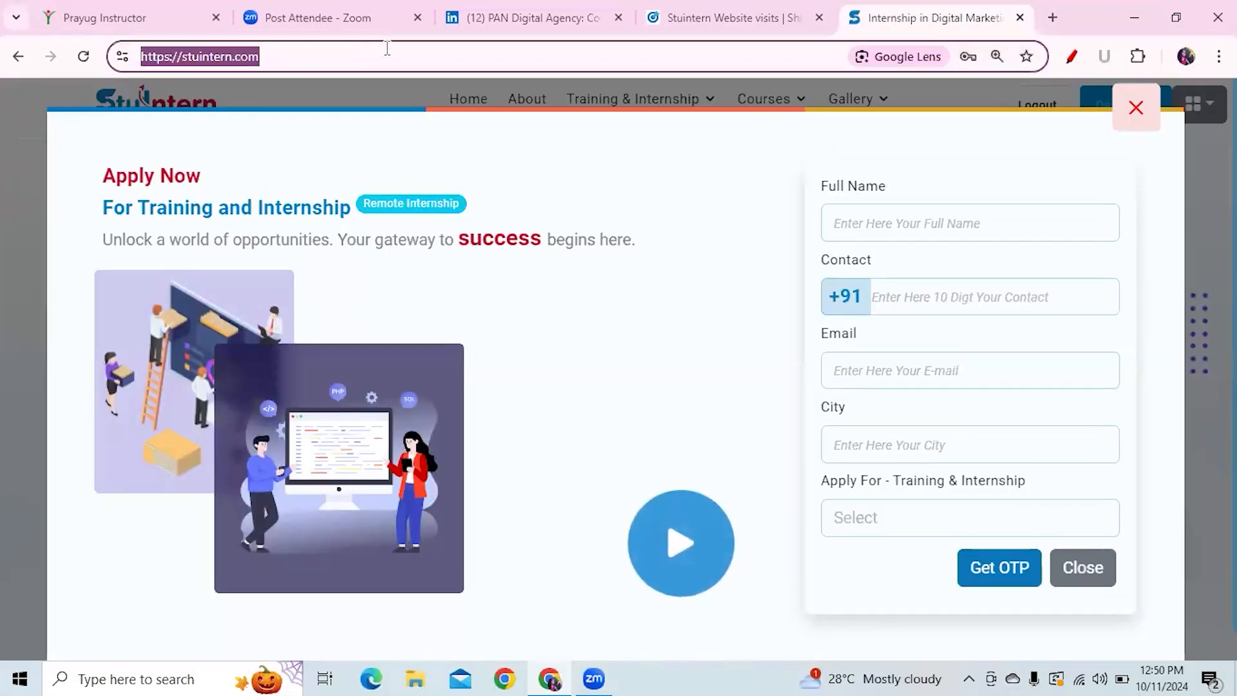
click(1133, 109)
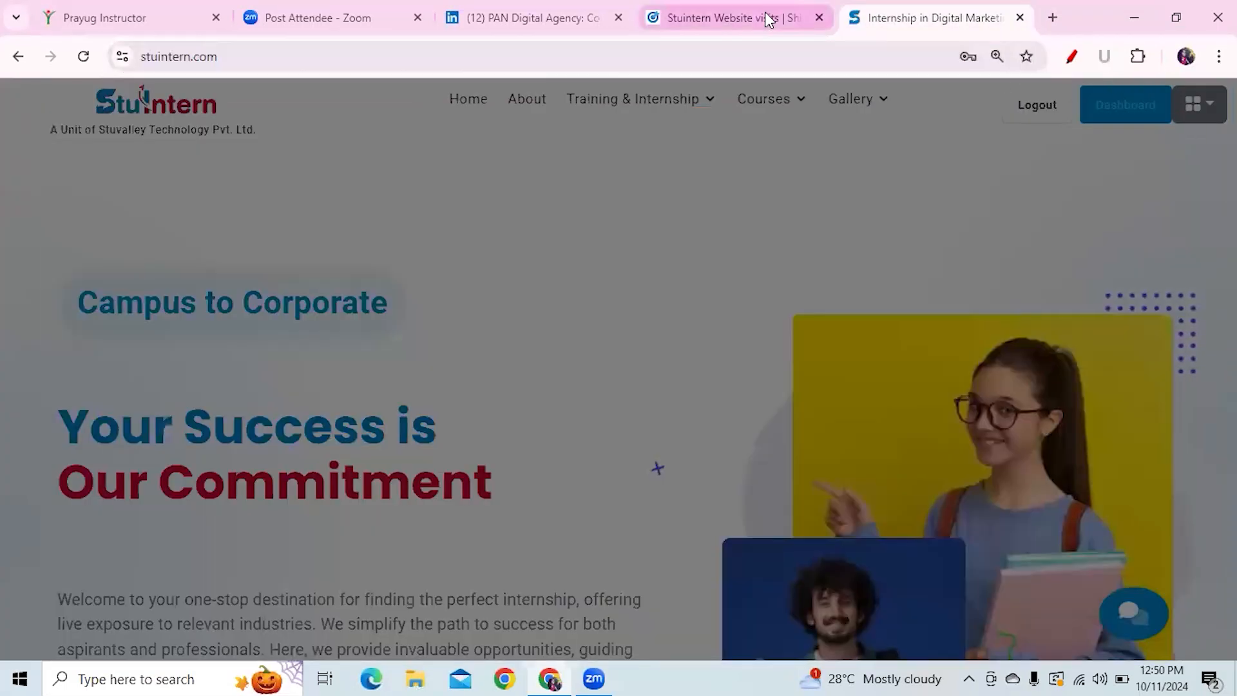
click(766, 17)
click(197, 428)
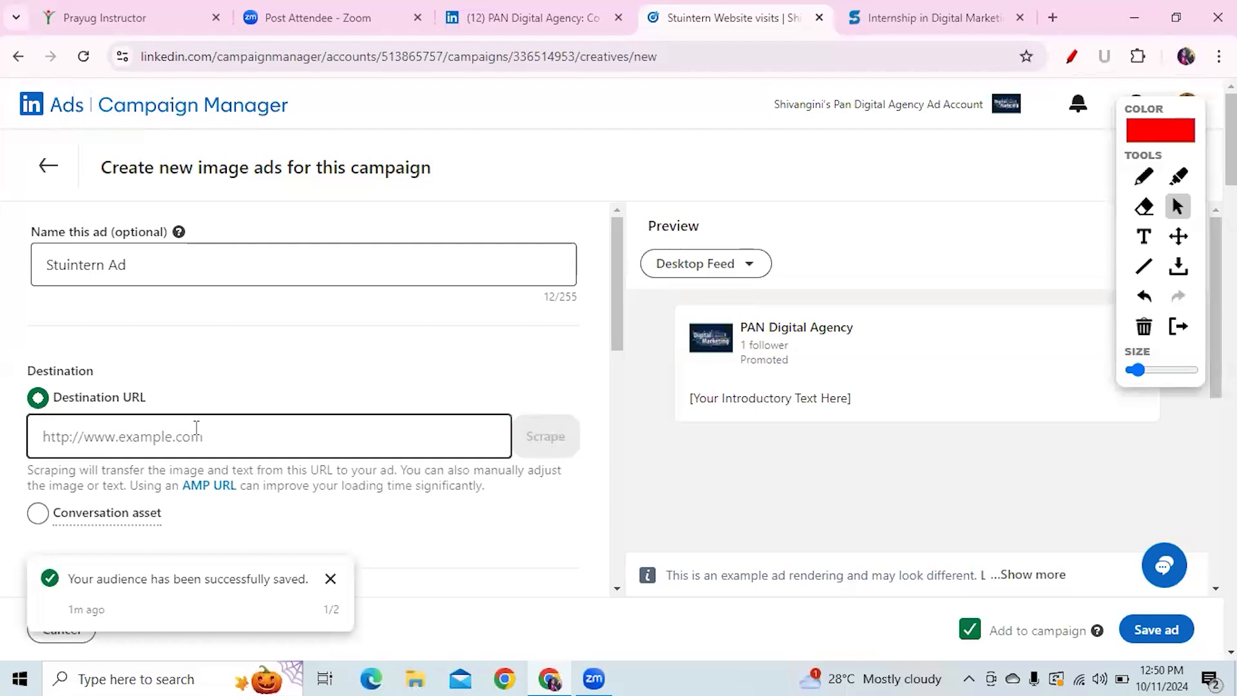
key(ctrl+v)
mouse_move(1231, 140)
mouse_down()
mouse_move(1231, 182)
mouse_move(1232, 140)
mouse_up()
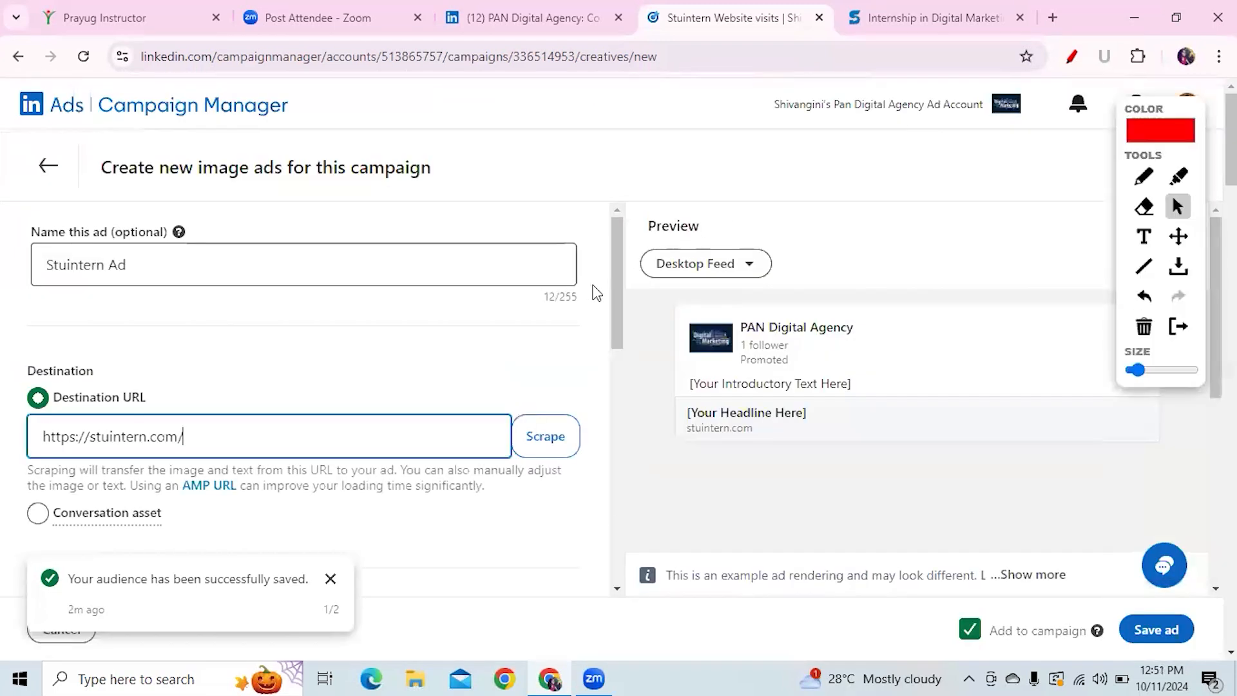
Step: Generate AI draft suggestions for the ad's introductory text and review the first one
drag(612, 284, 614, 375)
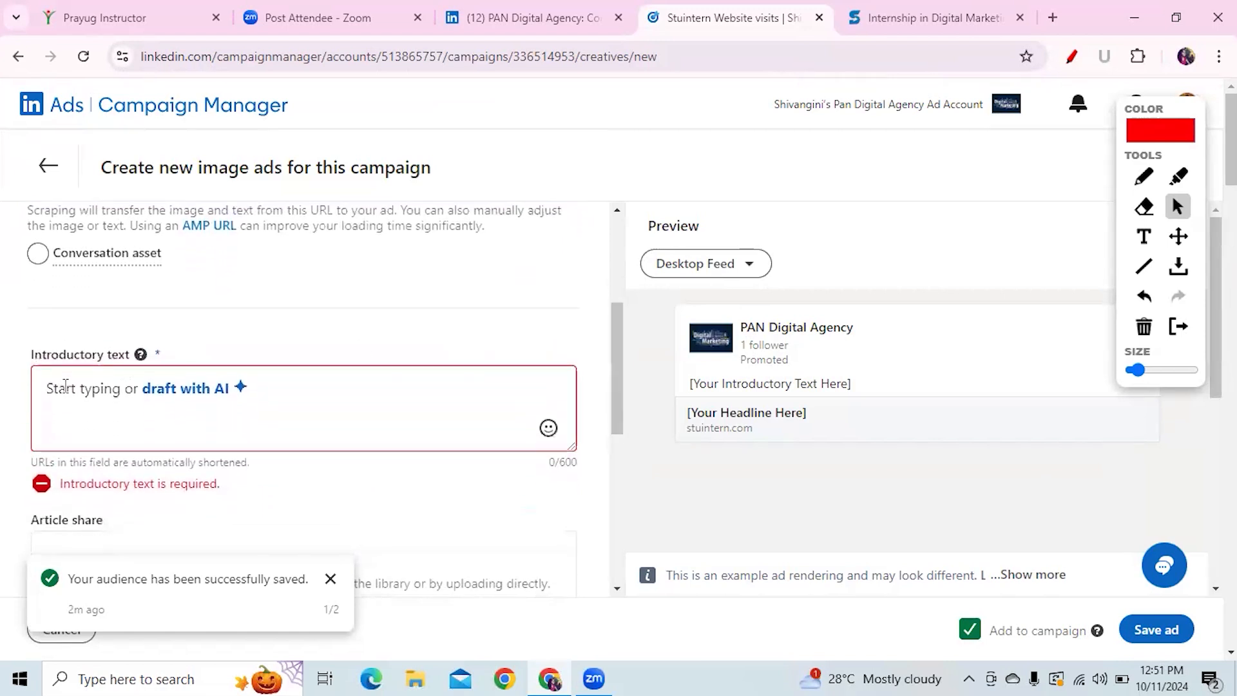
click(197, 386)
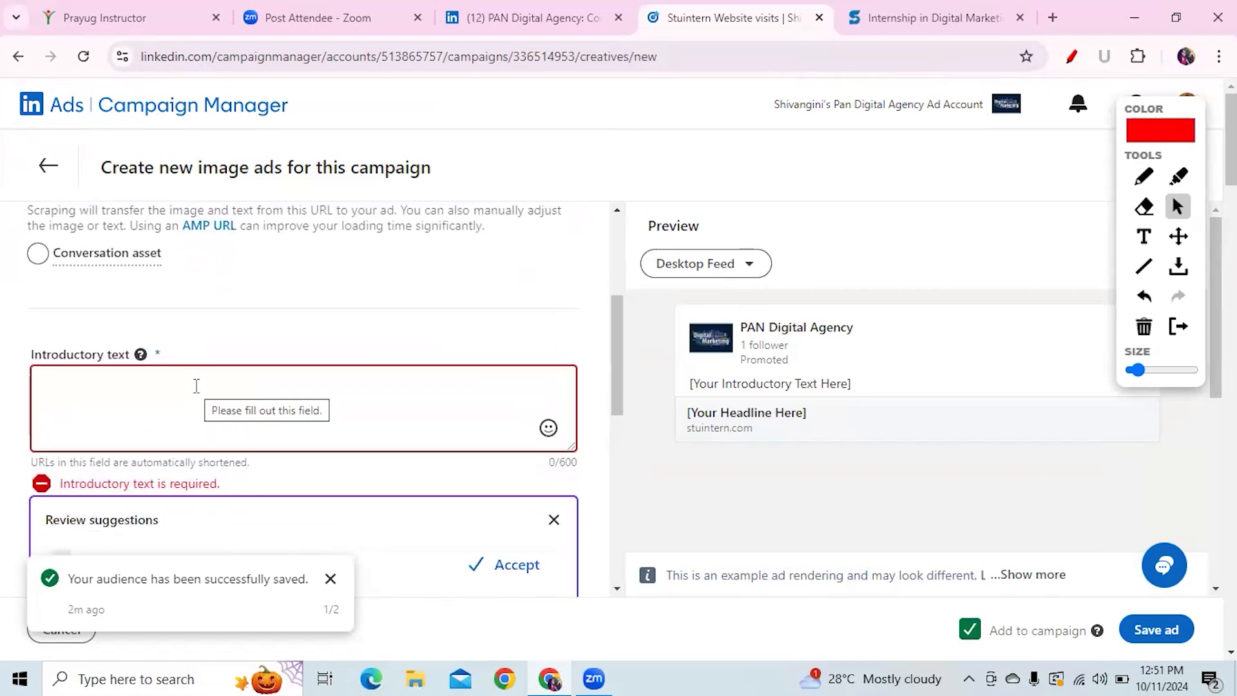
drag(613, 369, 622, 392)
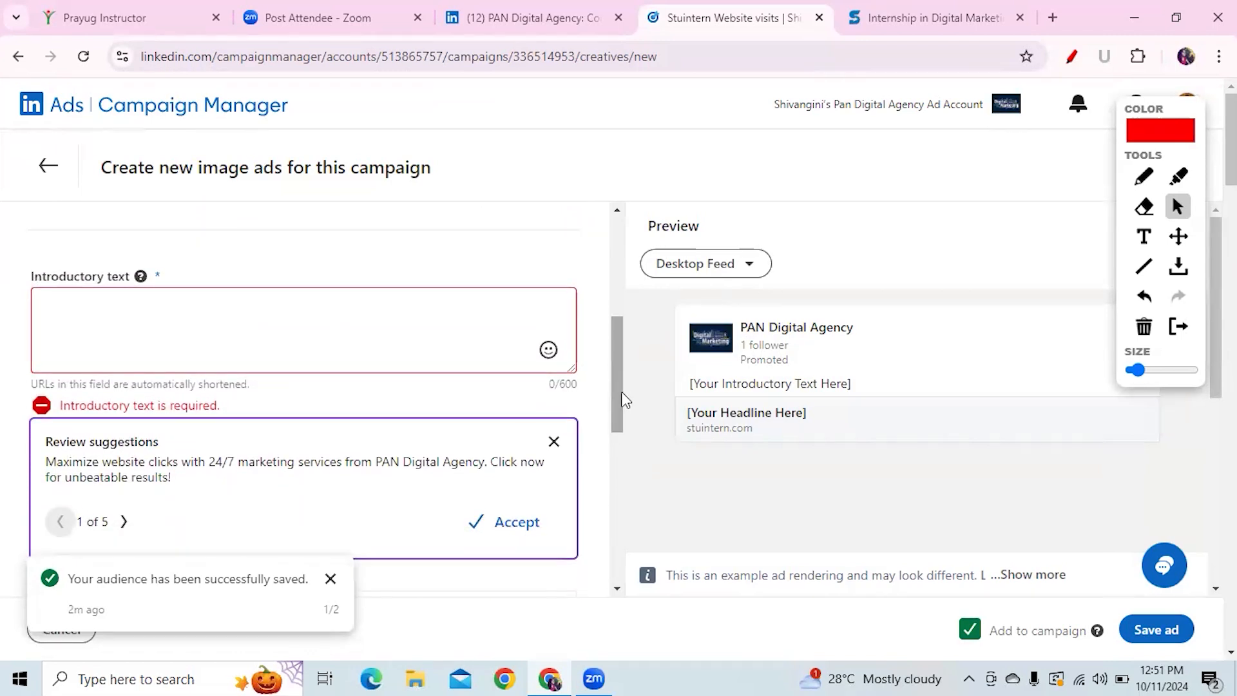
Step: Copy the "Welcome to your one-stop destination" sentence from the Stuintern homepage into the ad's introductory text
click(941, 10)
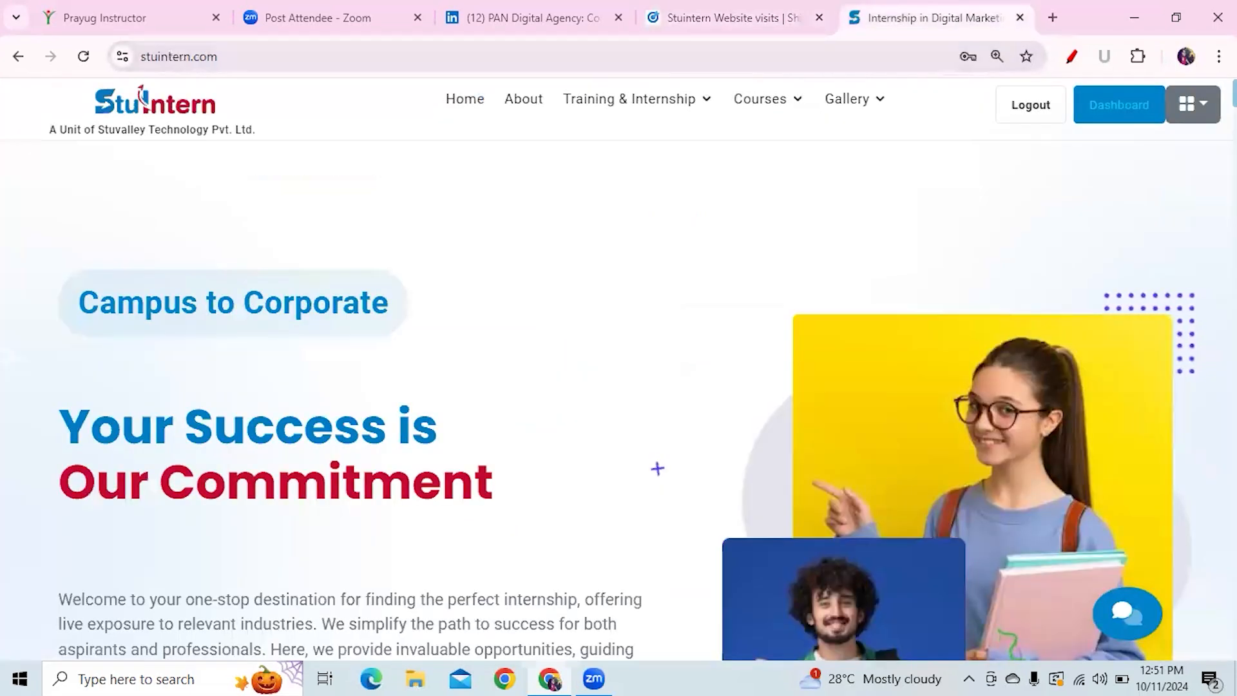
scroll(330, 398, down, 3)
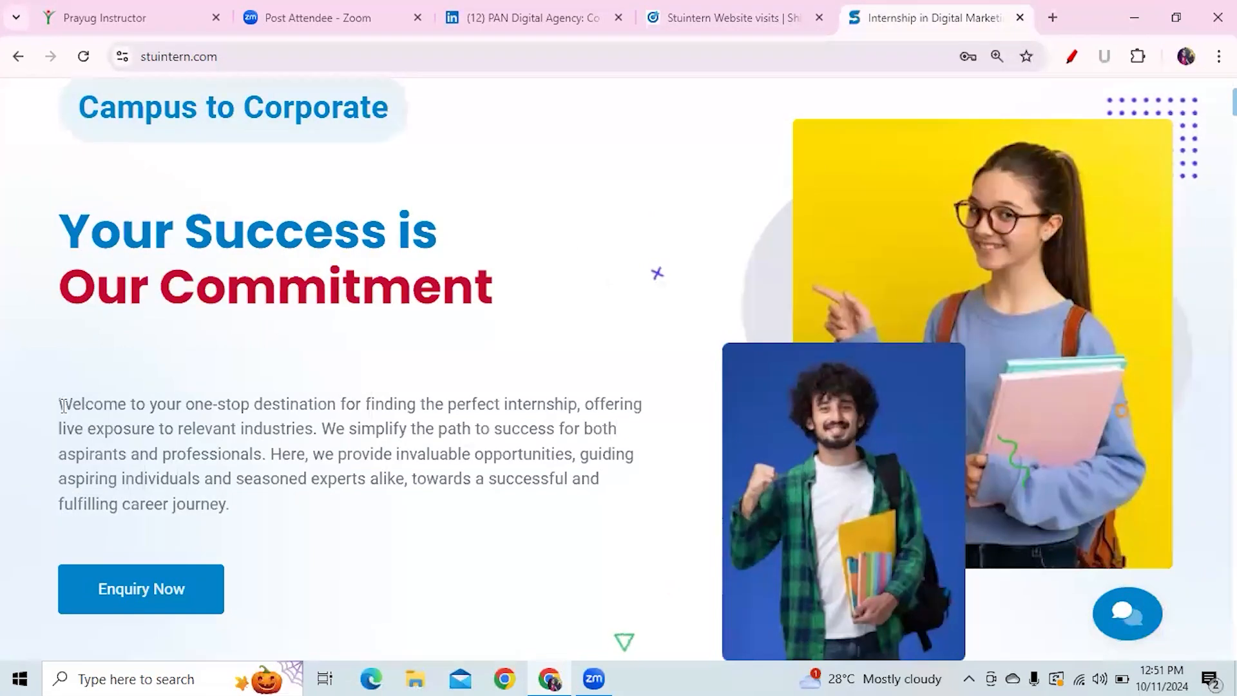
drag(58, 403, 317, 425)
key(ctrl+c)
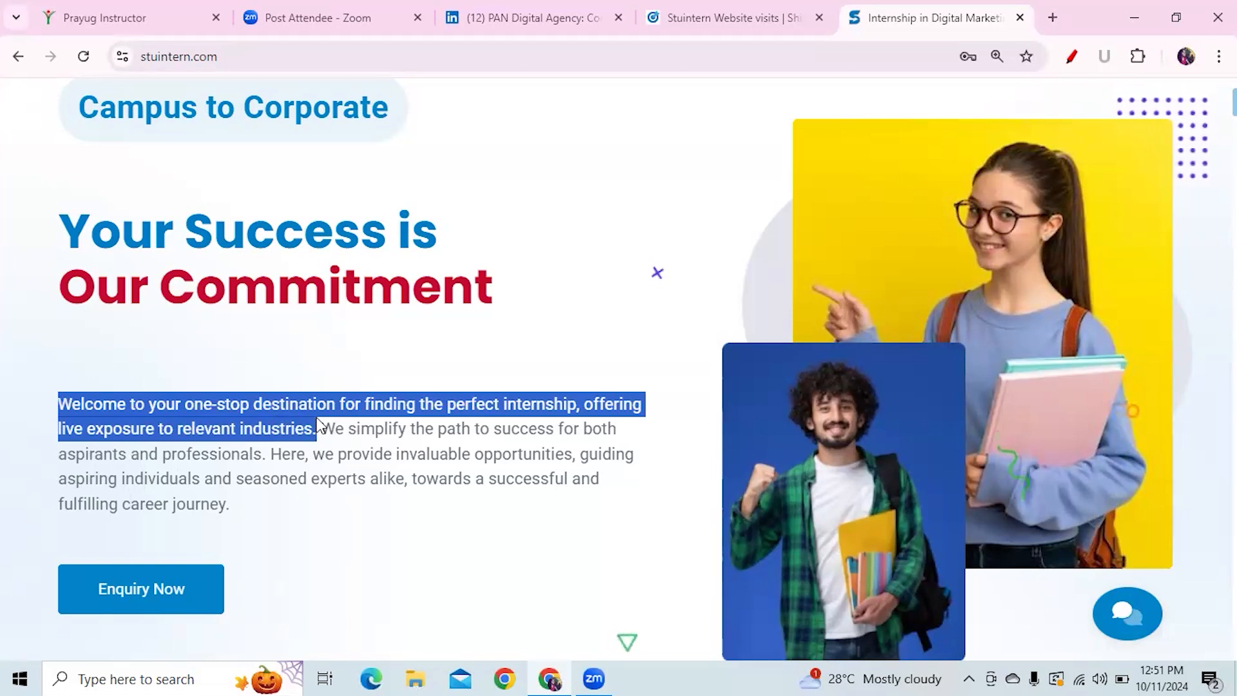
click(745, 12)
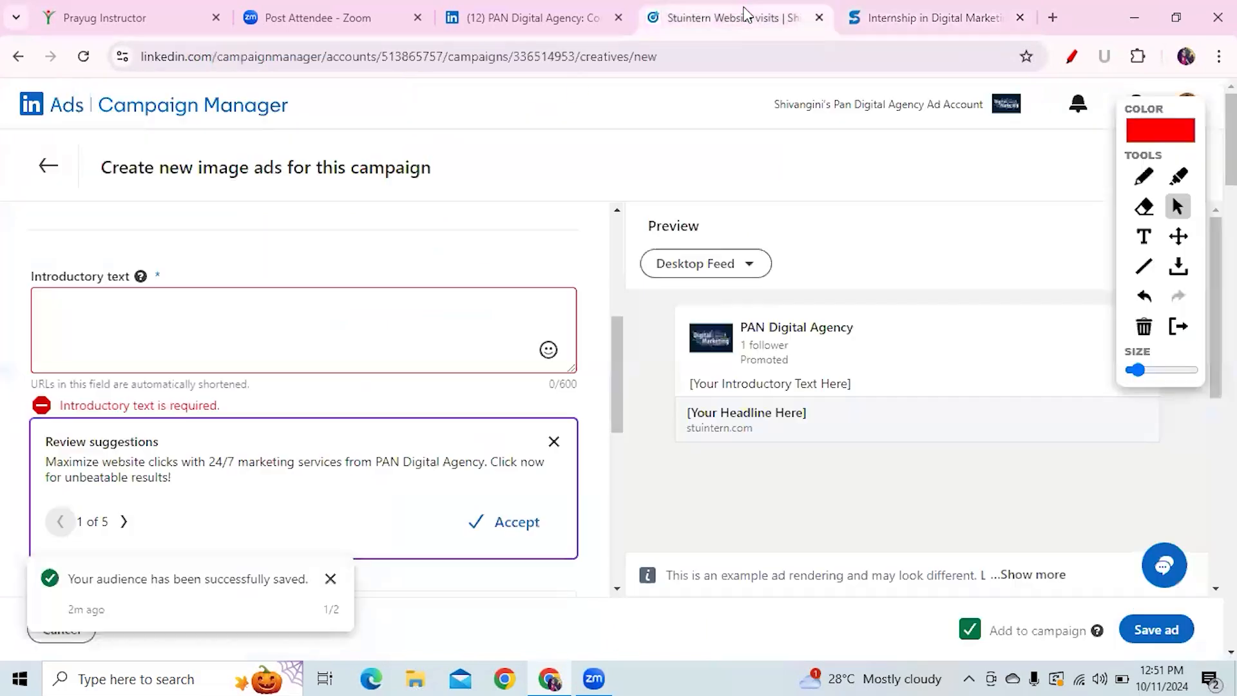
click(106, 303)
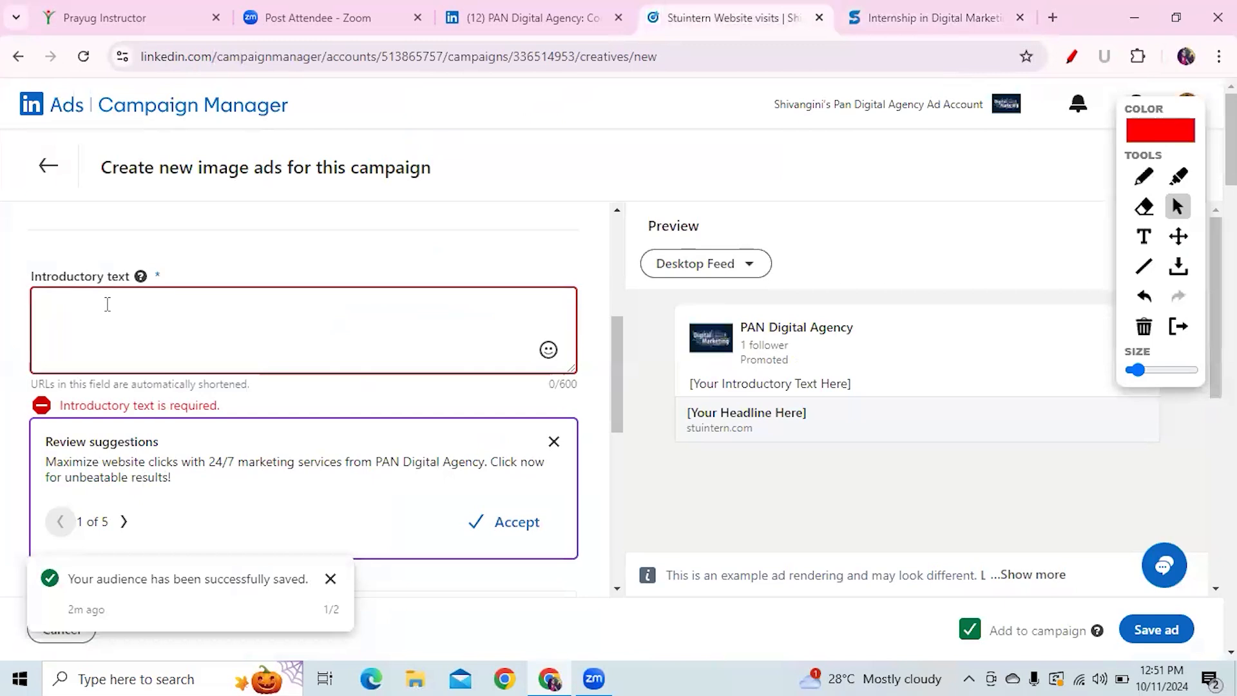
key(ctrl+v)
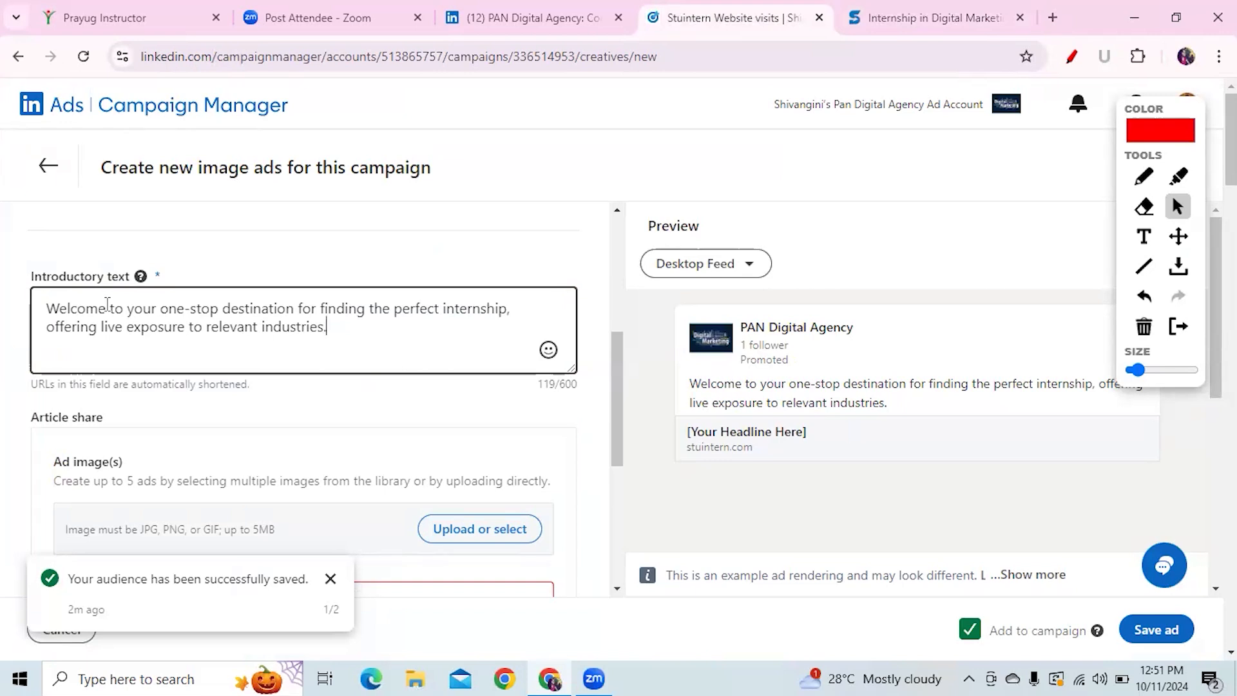
Step: Append the rest of the homepage paragraph, from "We simplify the path to success" to "career journey.", to the introductory text
click(888, 22)
drag(321, 429, 351, 511)
key(ctrl+c)
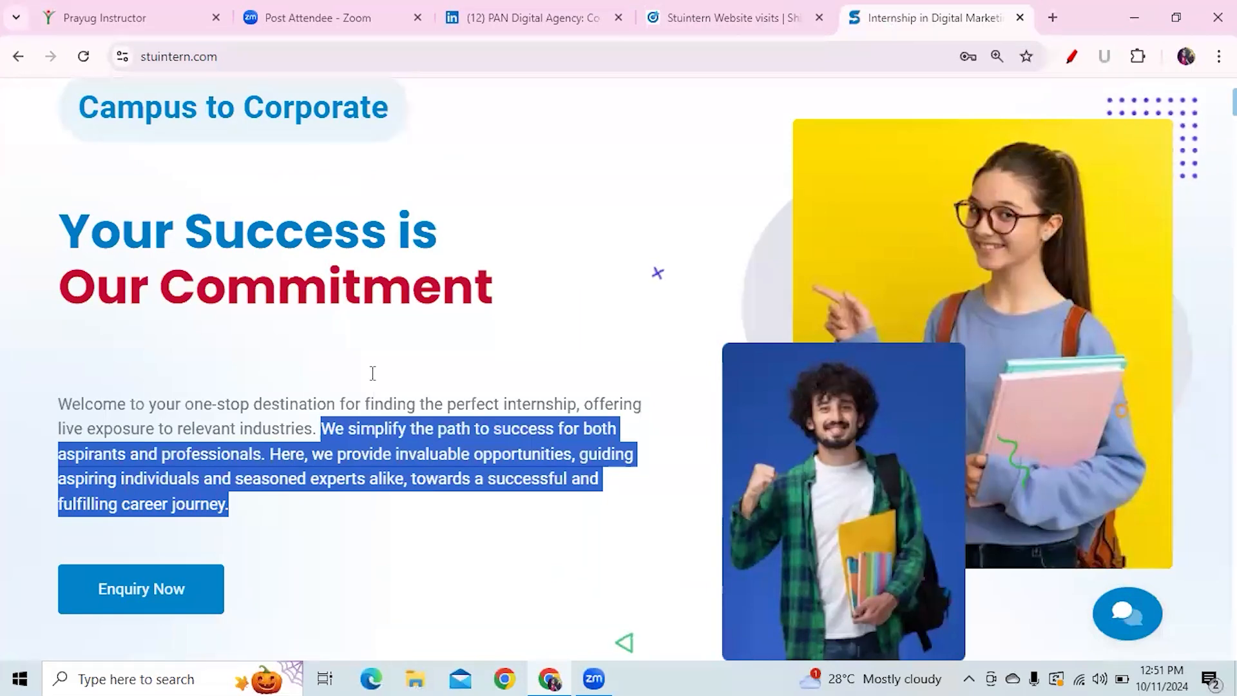
click(755, 18)
click(329, 327)
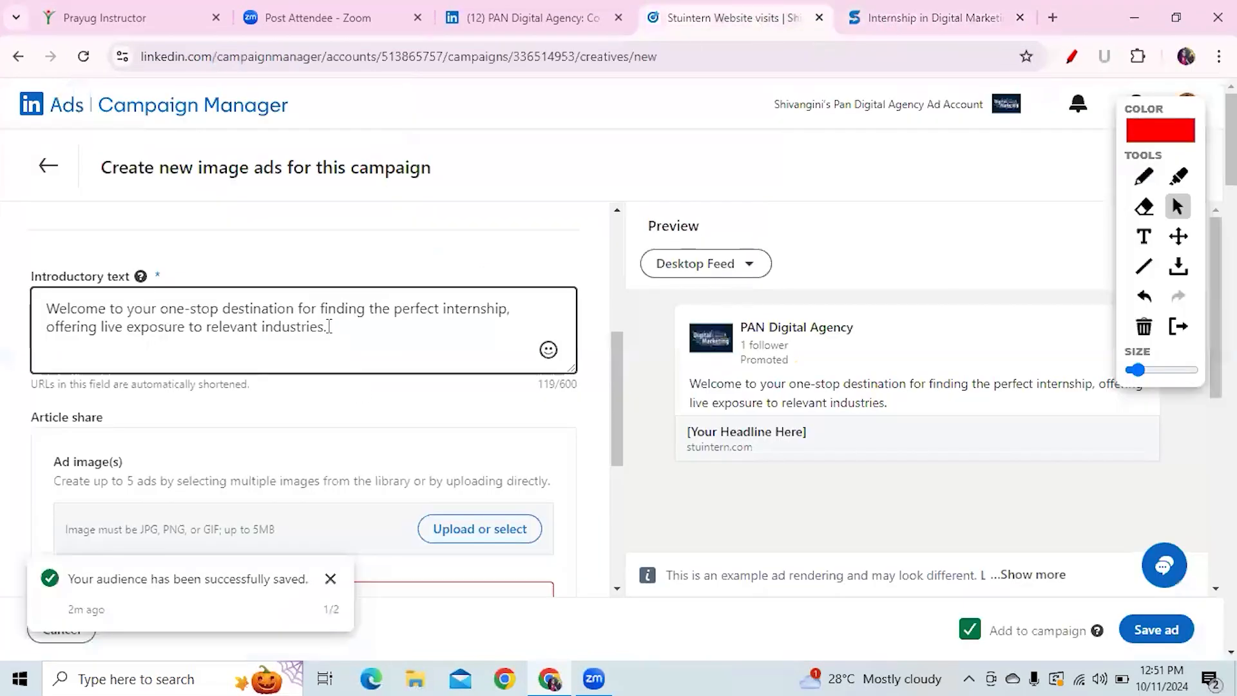
key(ctrl+v)
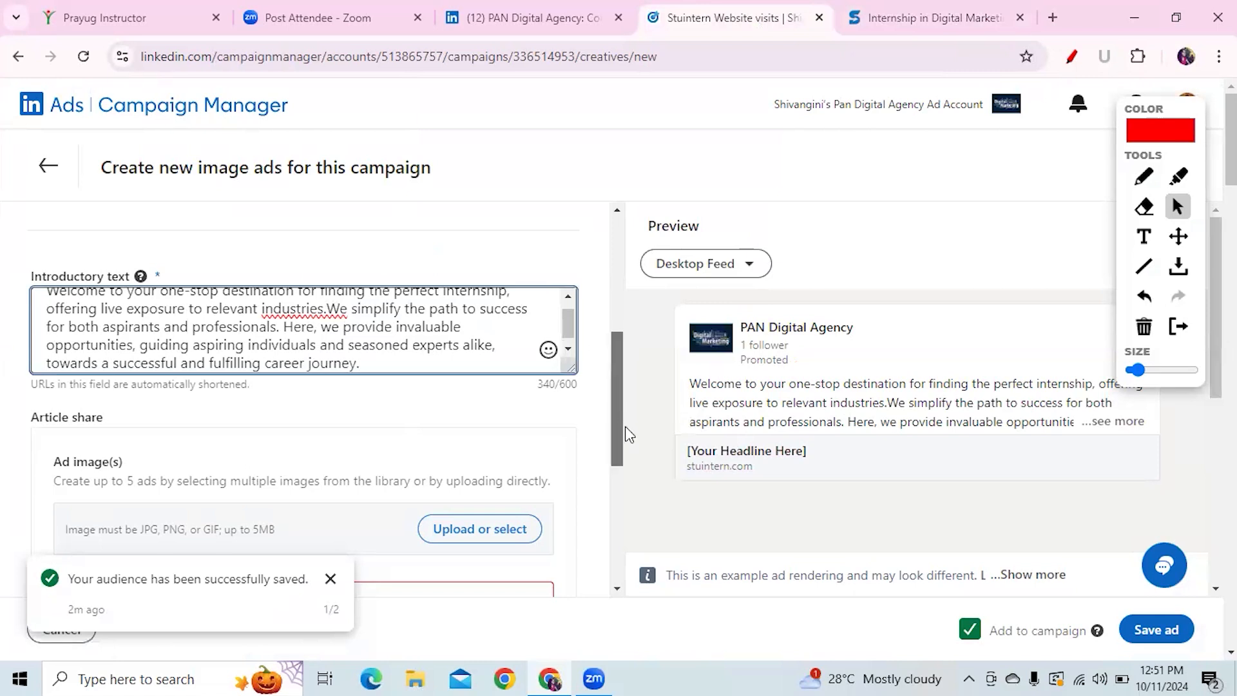
Step: Upload the off-page-seo image from the Downloads folder to the image library and select it as the ad image
scroll(622, 434, down, 1)
click(498, 439)
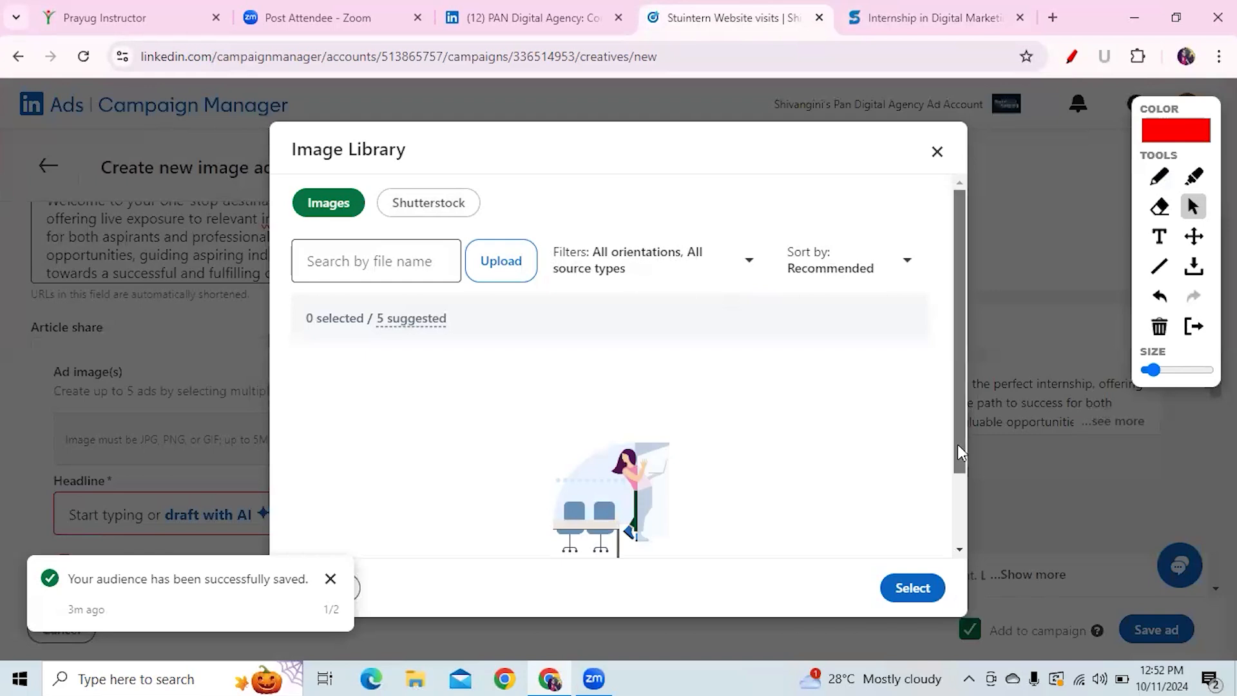
scroll(957, 443, down, 1)
click(509, 216)
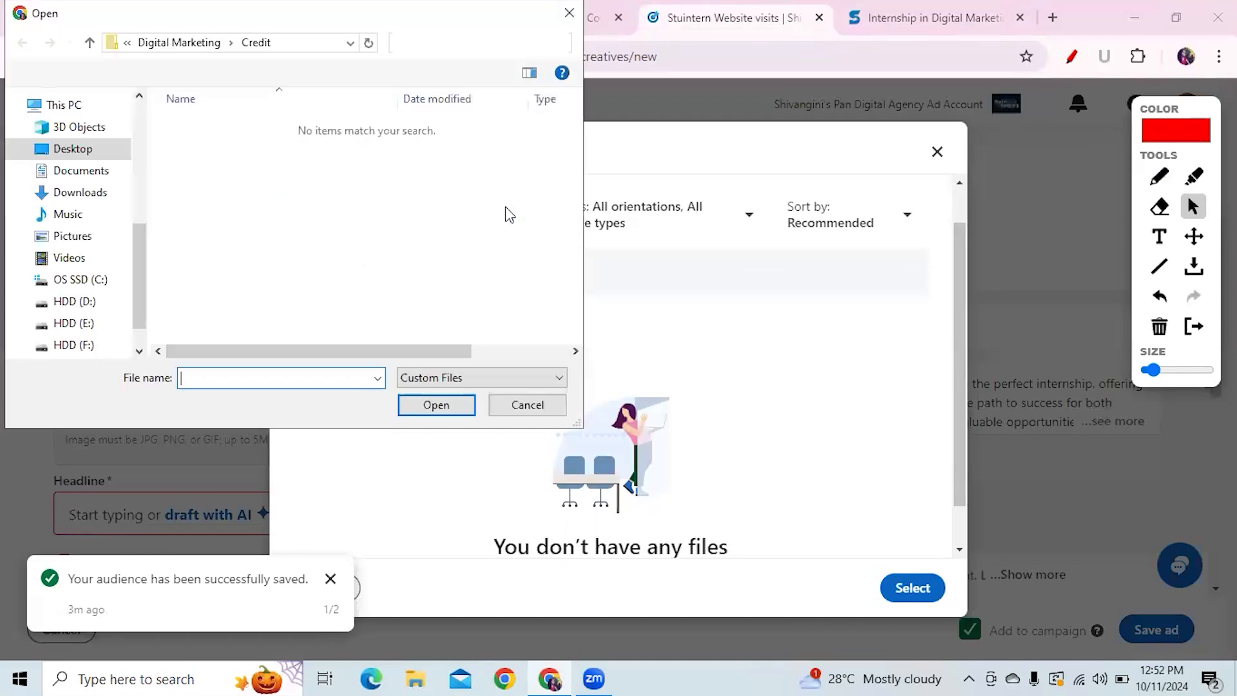
click(92, 198)
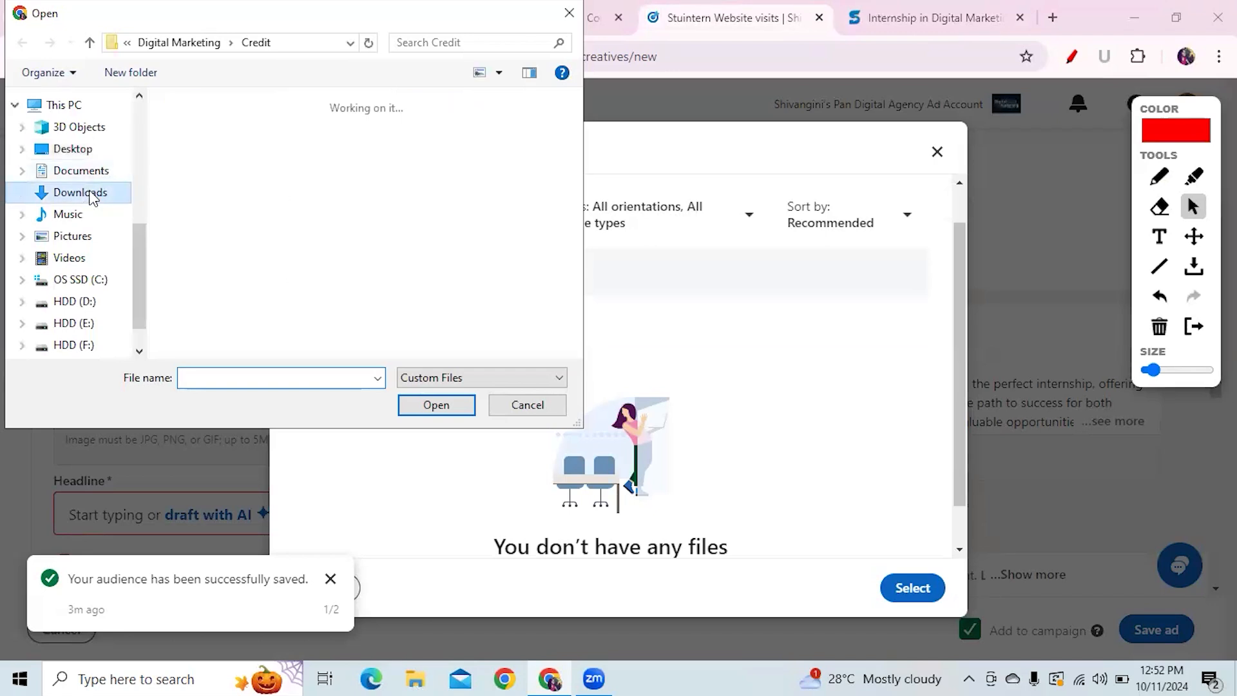
drag(578, 145, 585, 239)
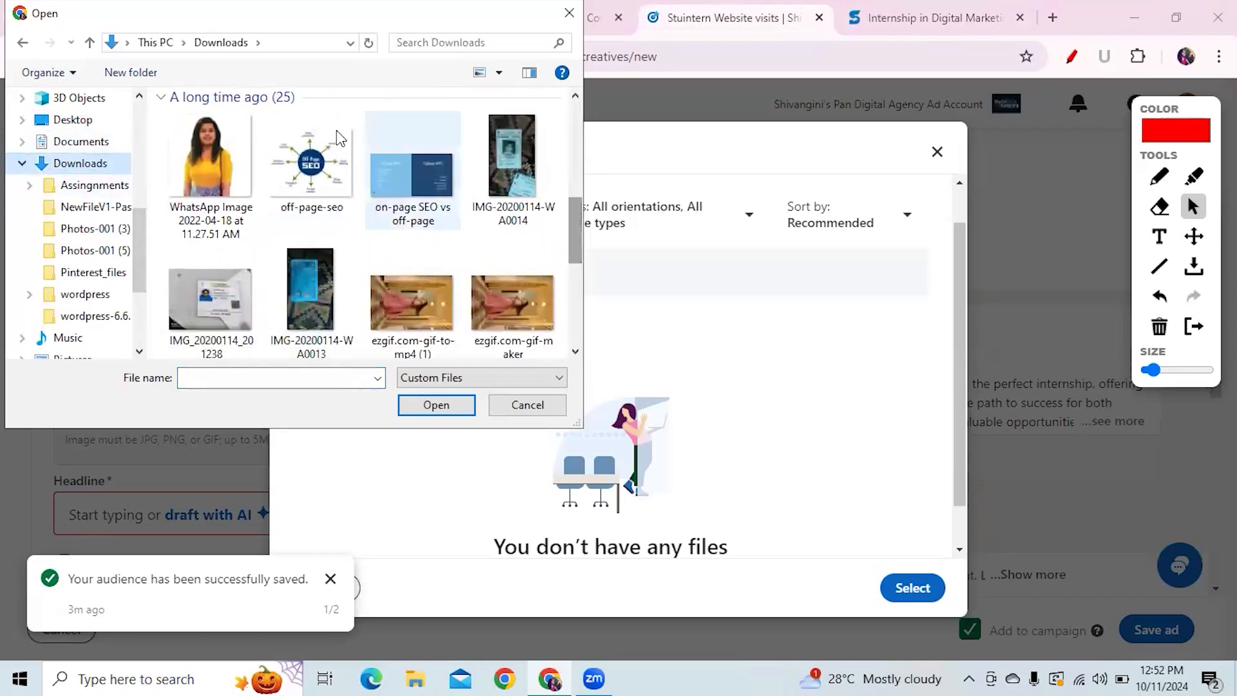
click(312, 167)
click(437, 406)
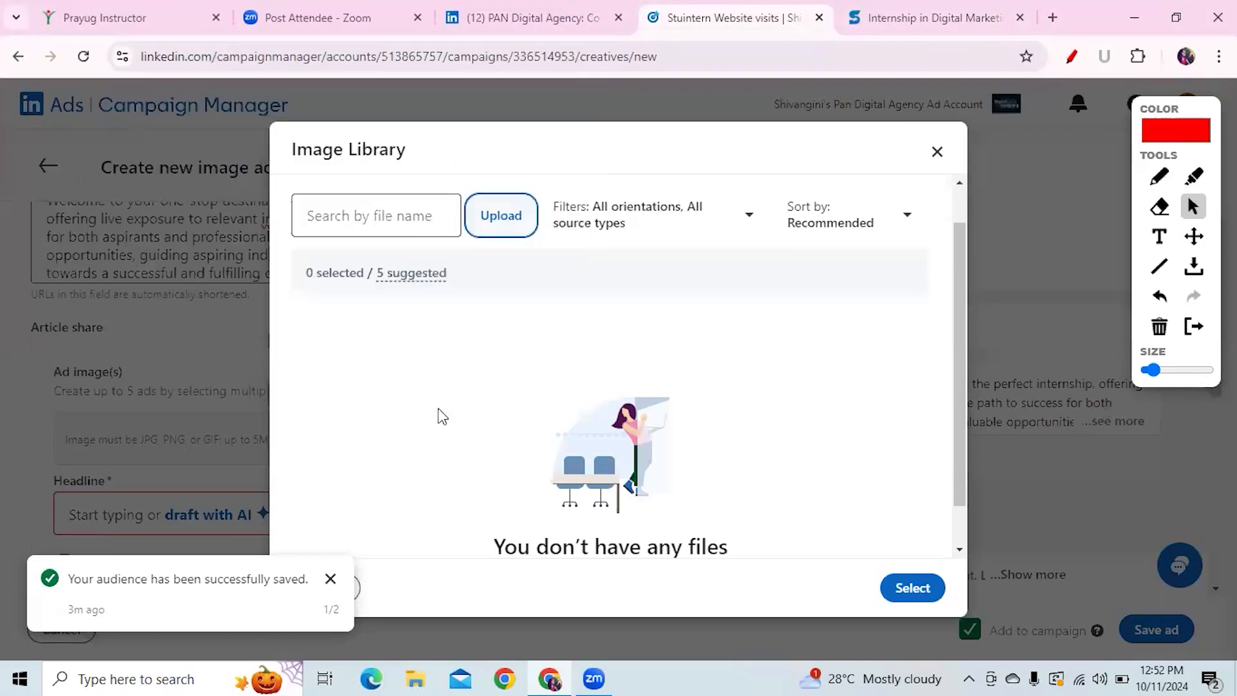
click(889, 586)
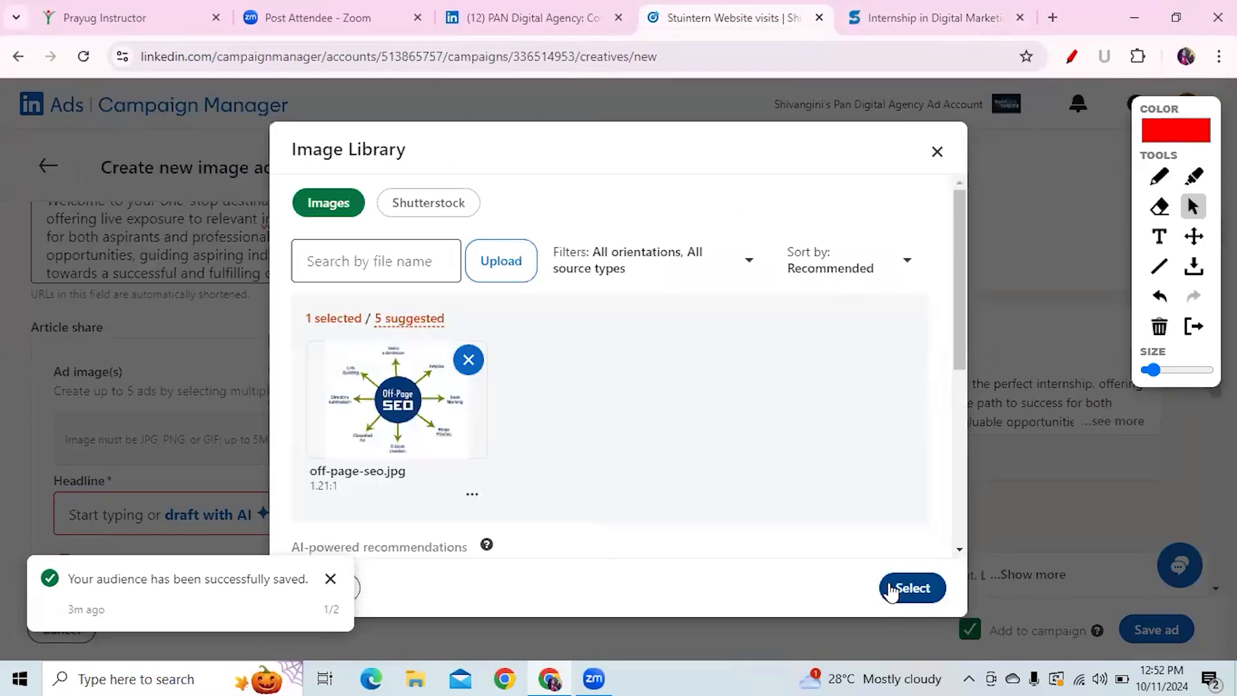
click(911, 588)
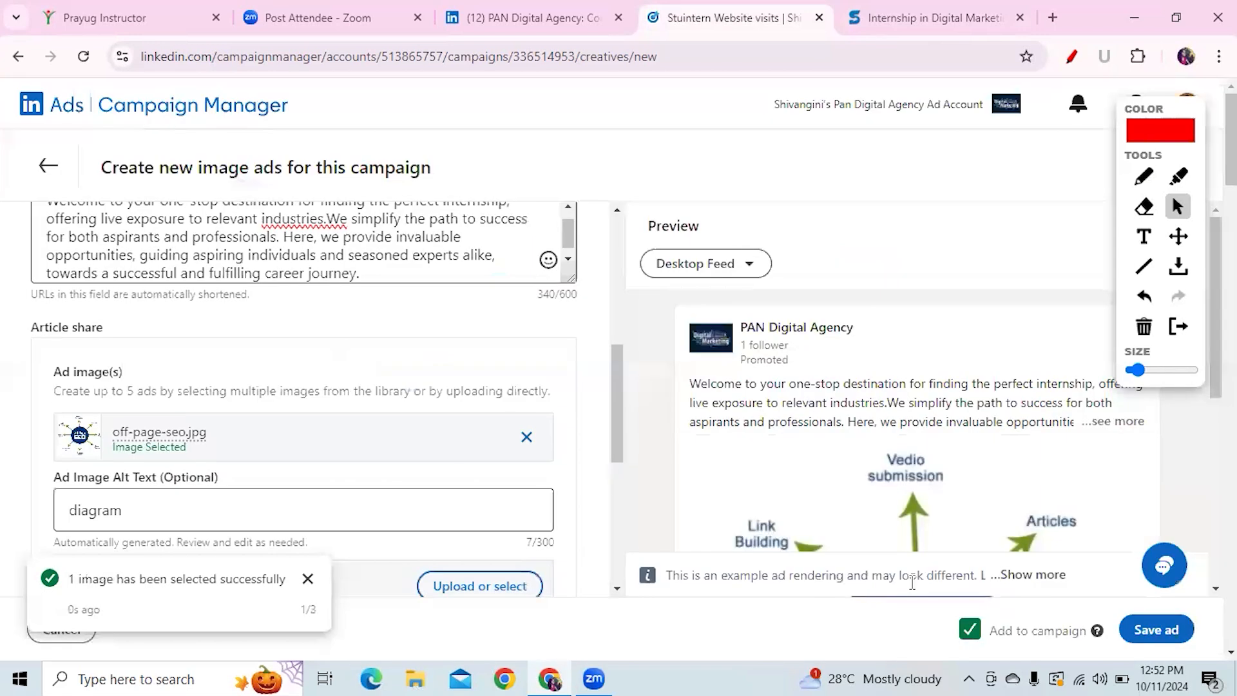
Step: Replace the ad image's alt text with "Stuintern off page"
drag(1215, 310, 1215, 458)
drag(612, 407, 621, 485)
click(56, 261)
key(ctrl+a)
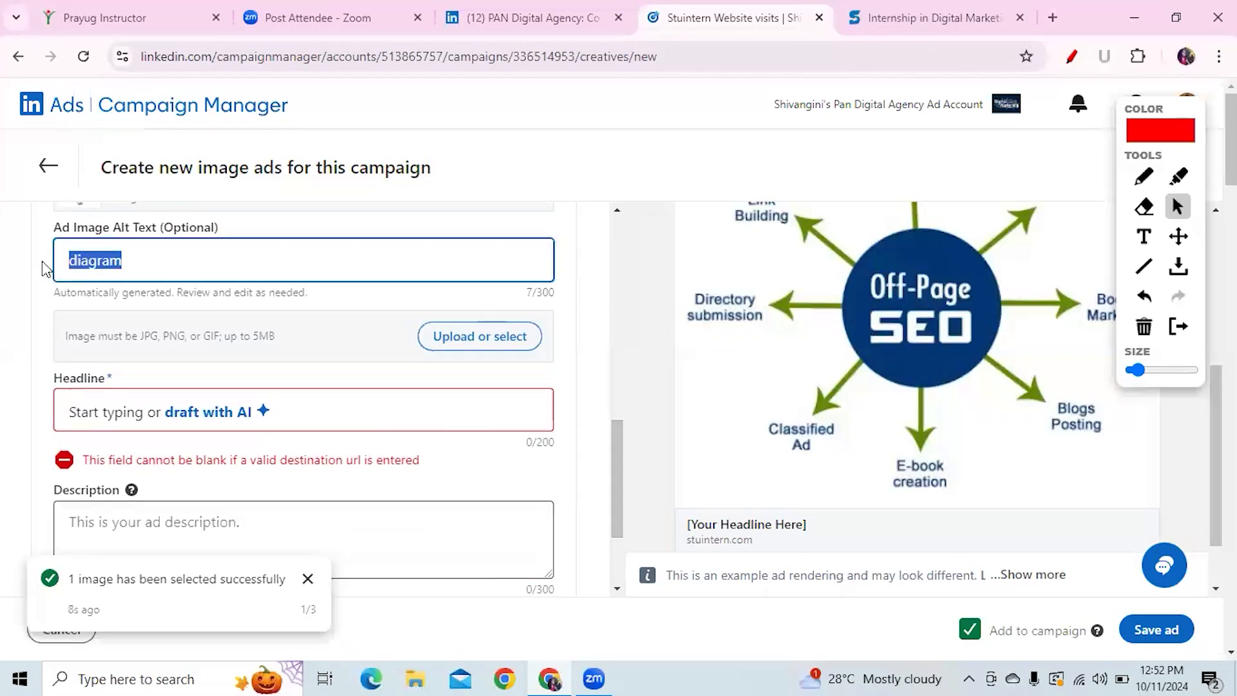
text(Stuintern off page)
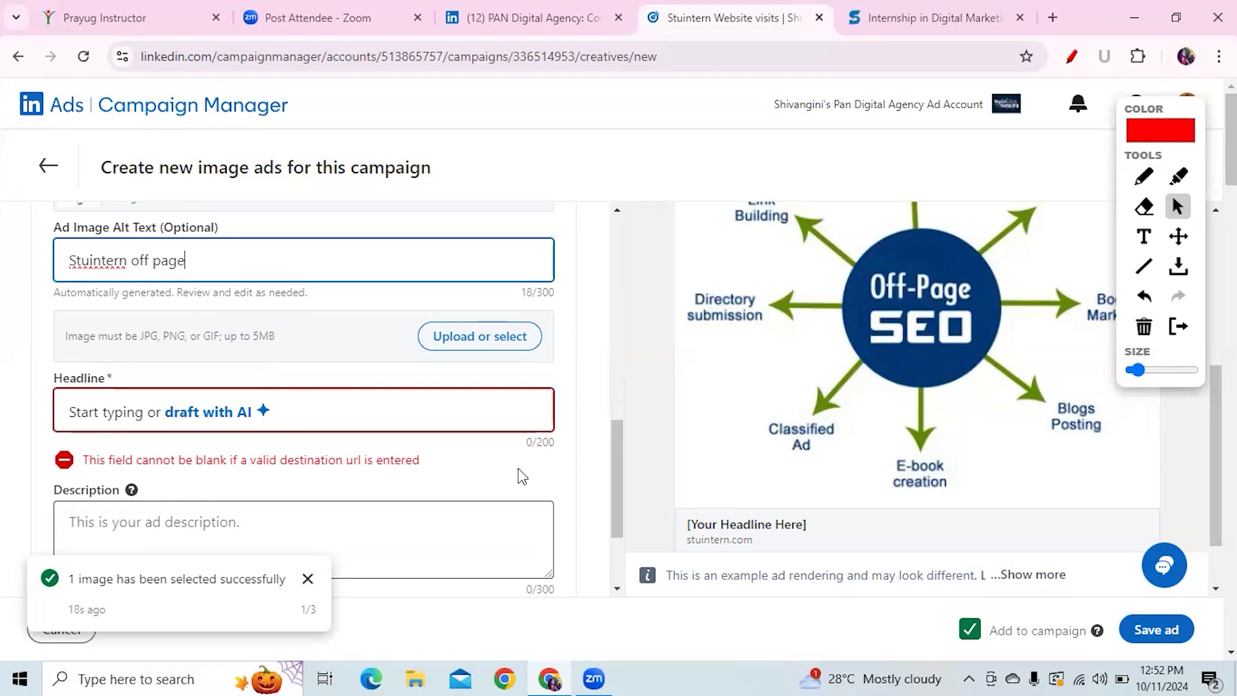
Step: Copy the "Your Success is Our Commitment" heading from the Stuintern homepage into the ad's headline
scroll(618, 509, down, 1)
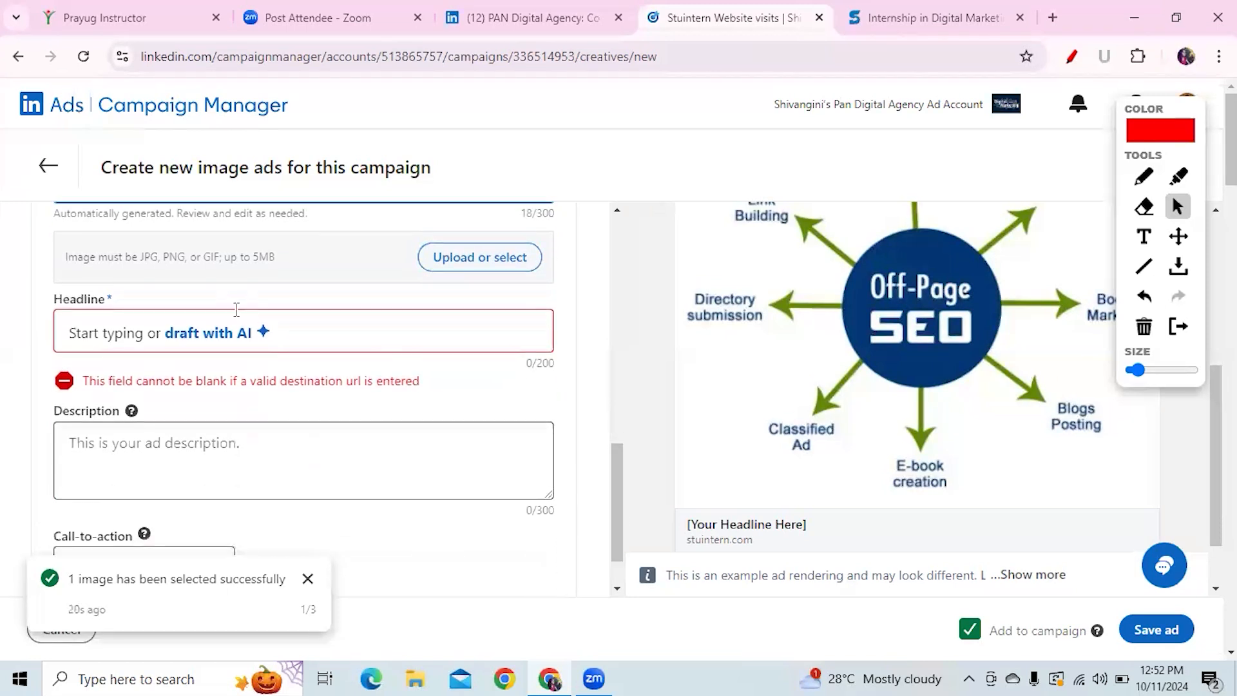
click(197, 332)
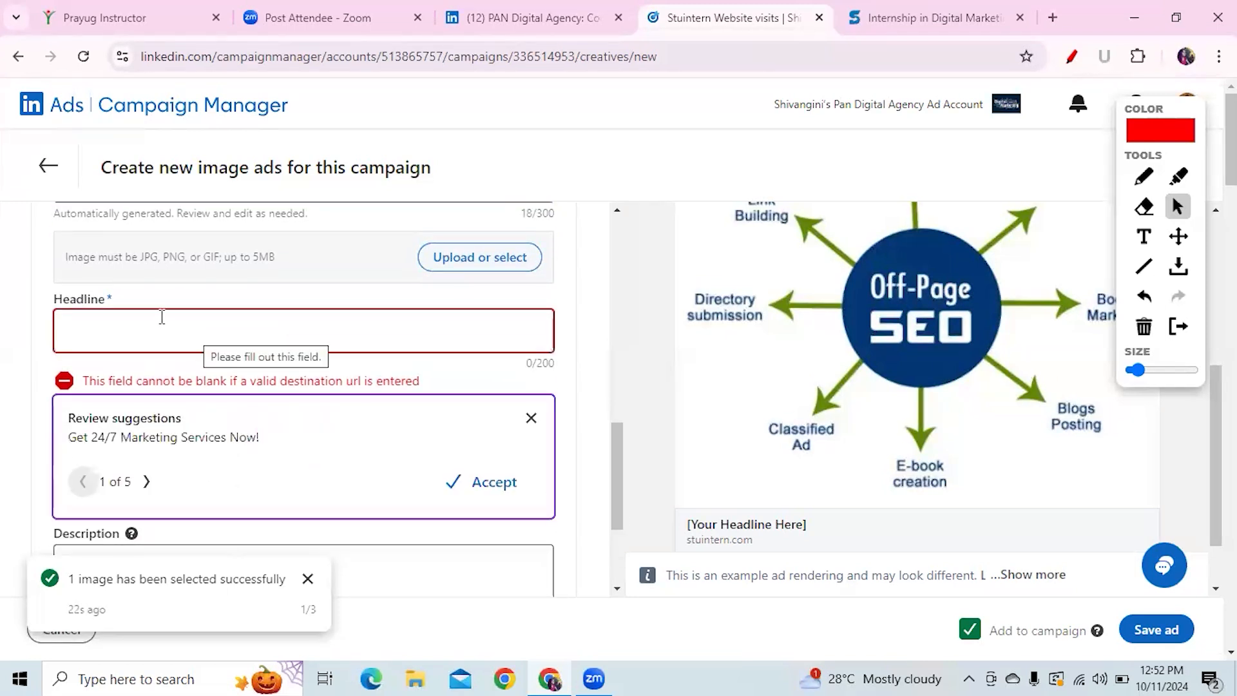
click(953, 14)
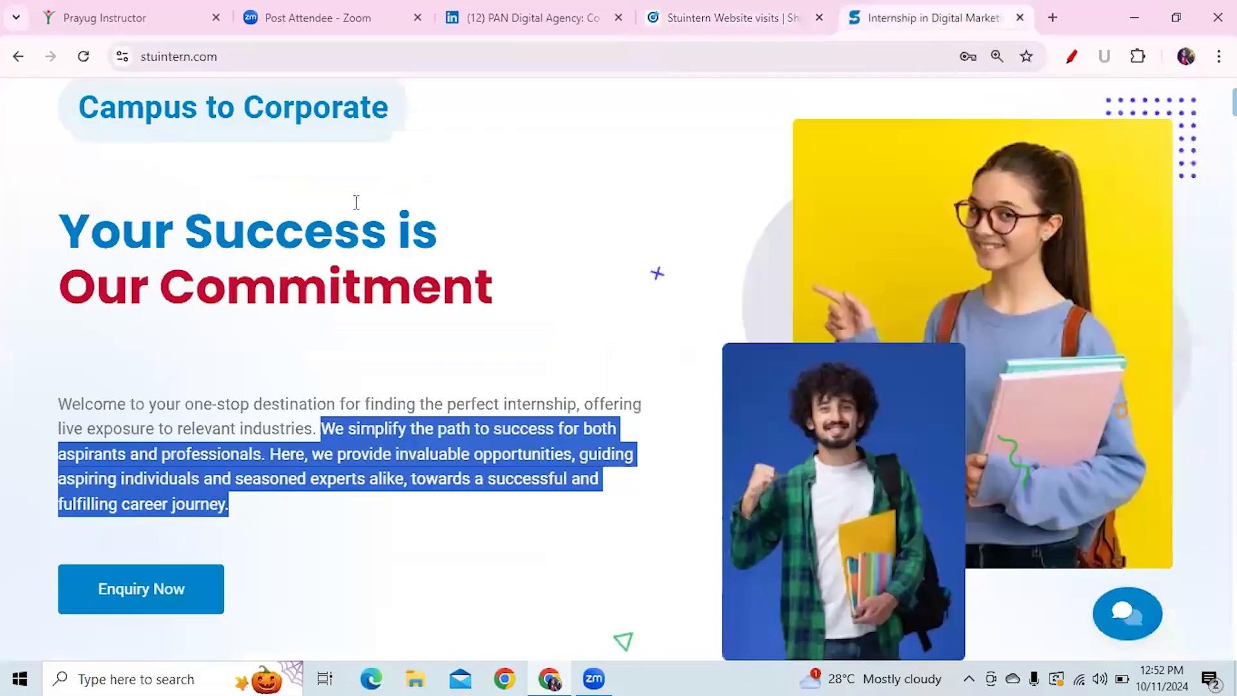
drag(59, 219, 561, 273)
key(ctrl+c)
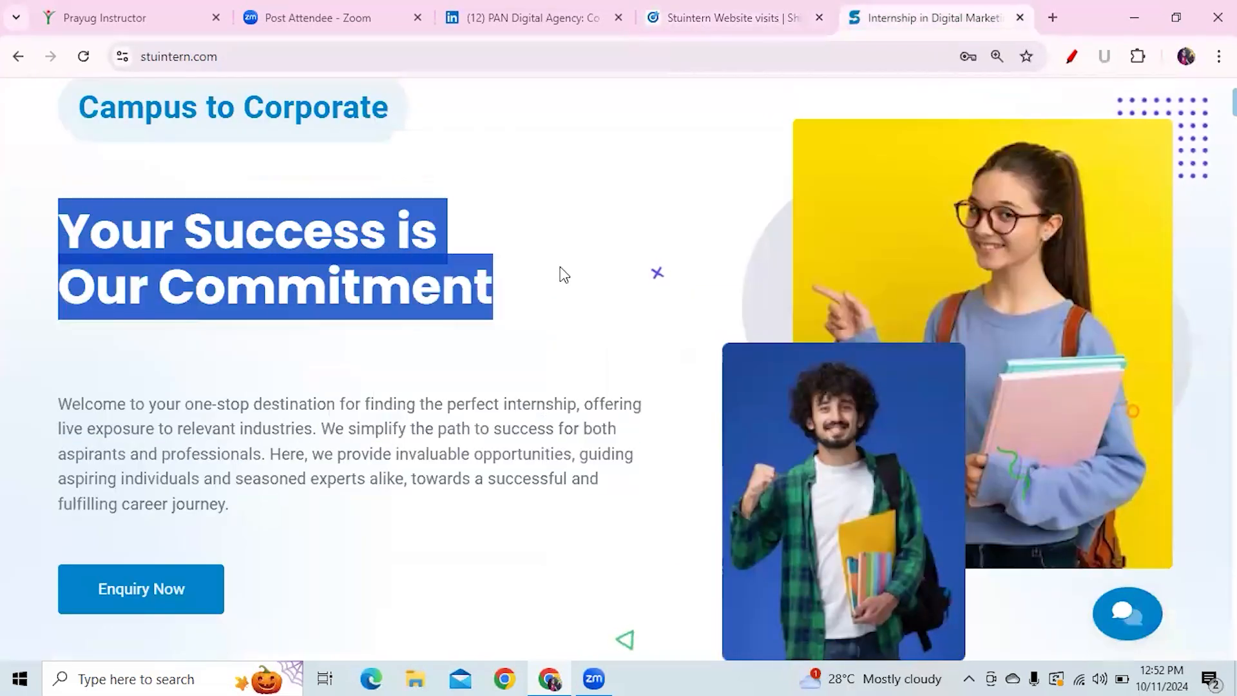
click(696, 9)
click(229, 324)
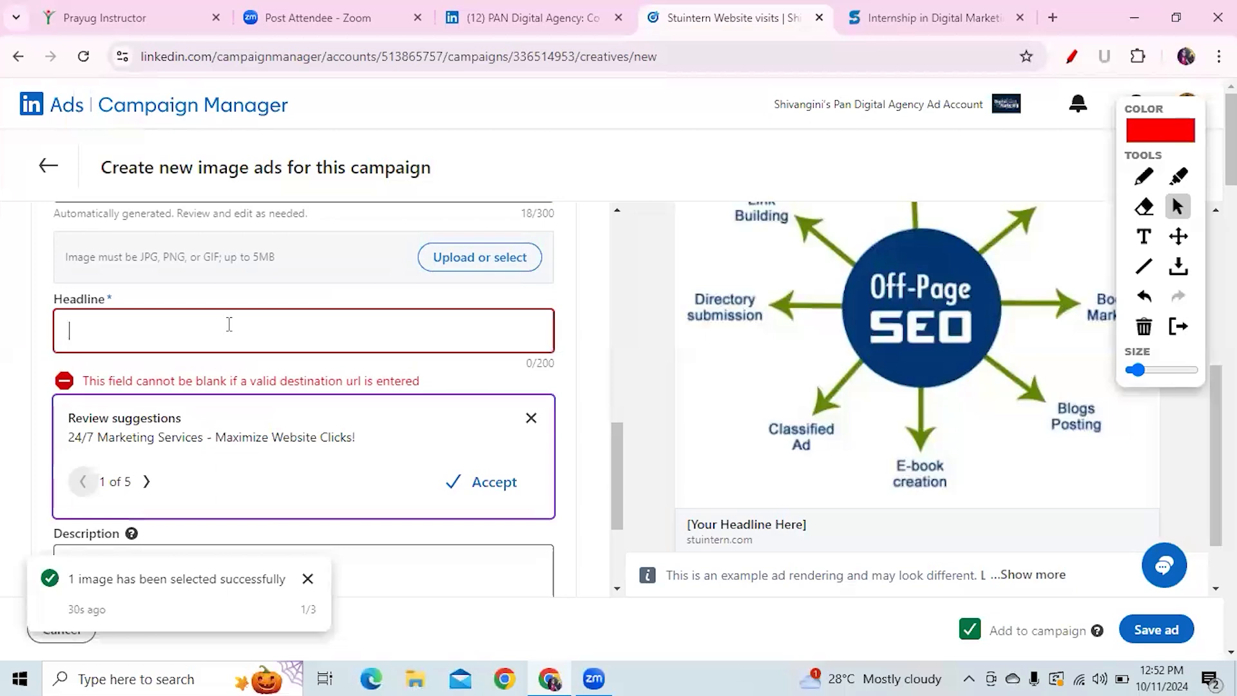
key(ctrl+v)
Step: Copy the Stuintern homepage's welcome paragraph into the ad description and cut everything after "aspirants and professionals."
click(216, 425)
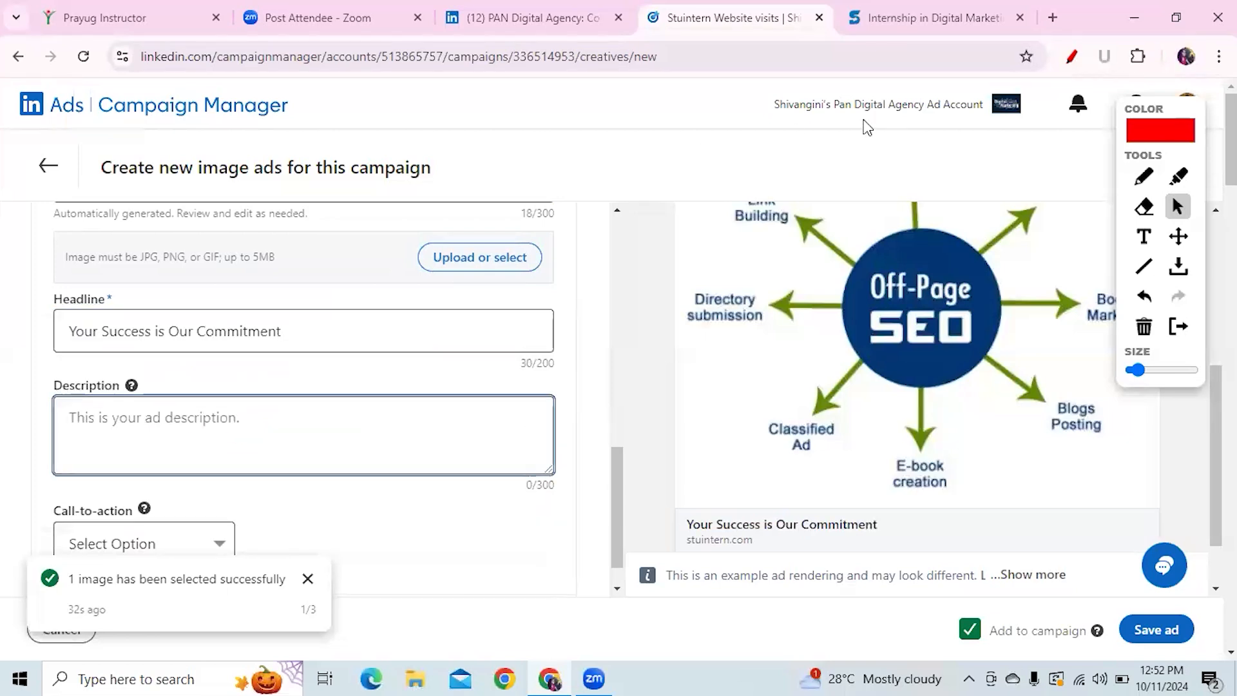
click(928, 19)
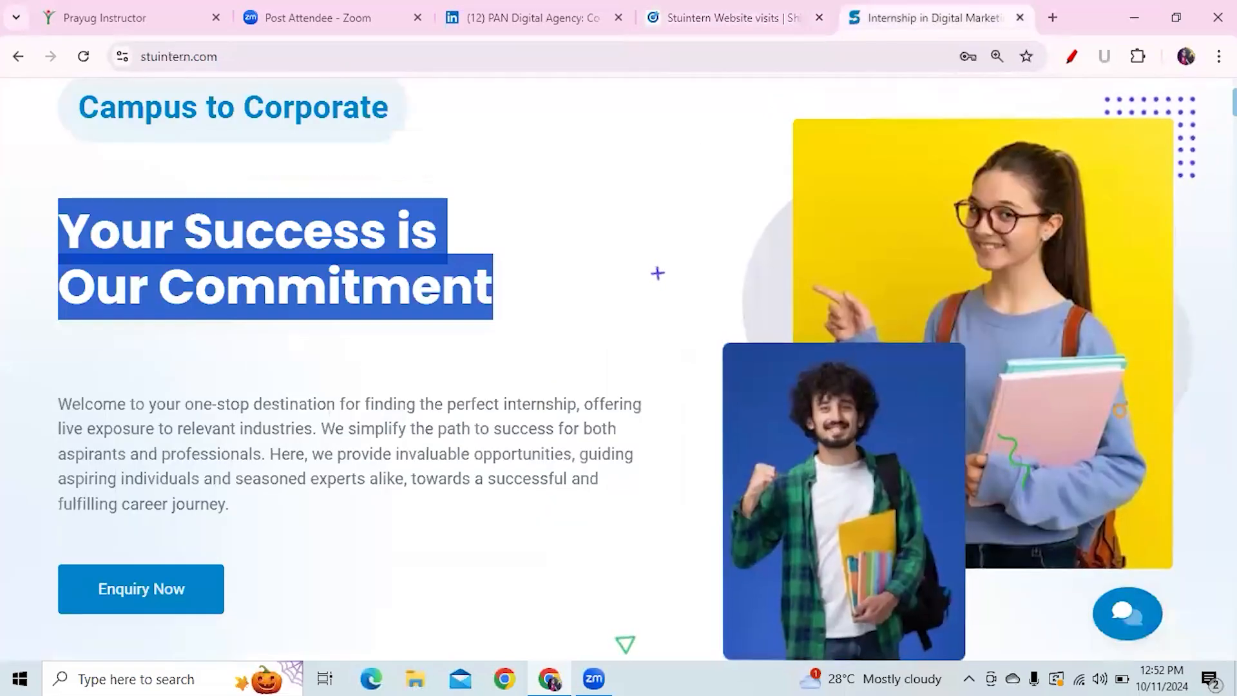
scroll(618, 367, down, 5)
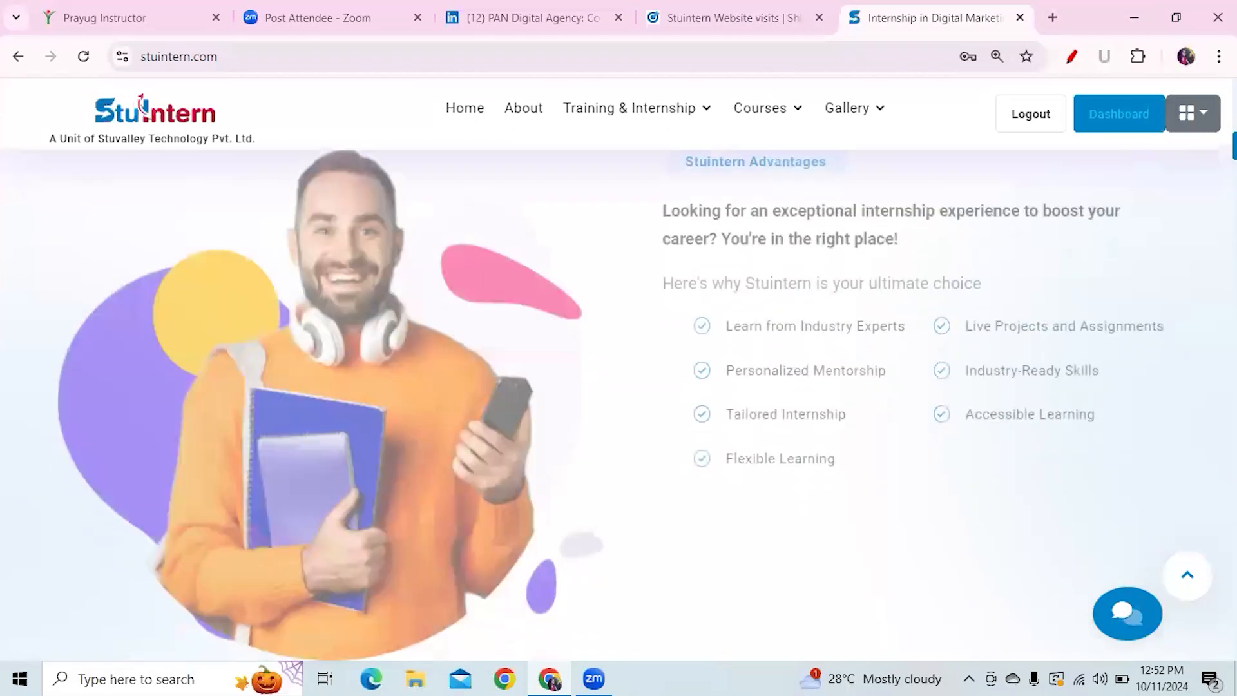
scroll(1148, 83, up, 8)
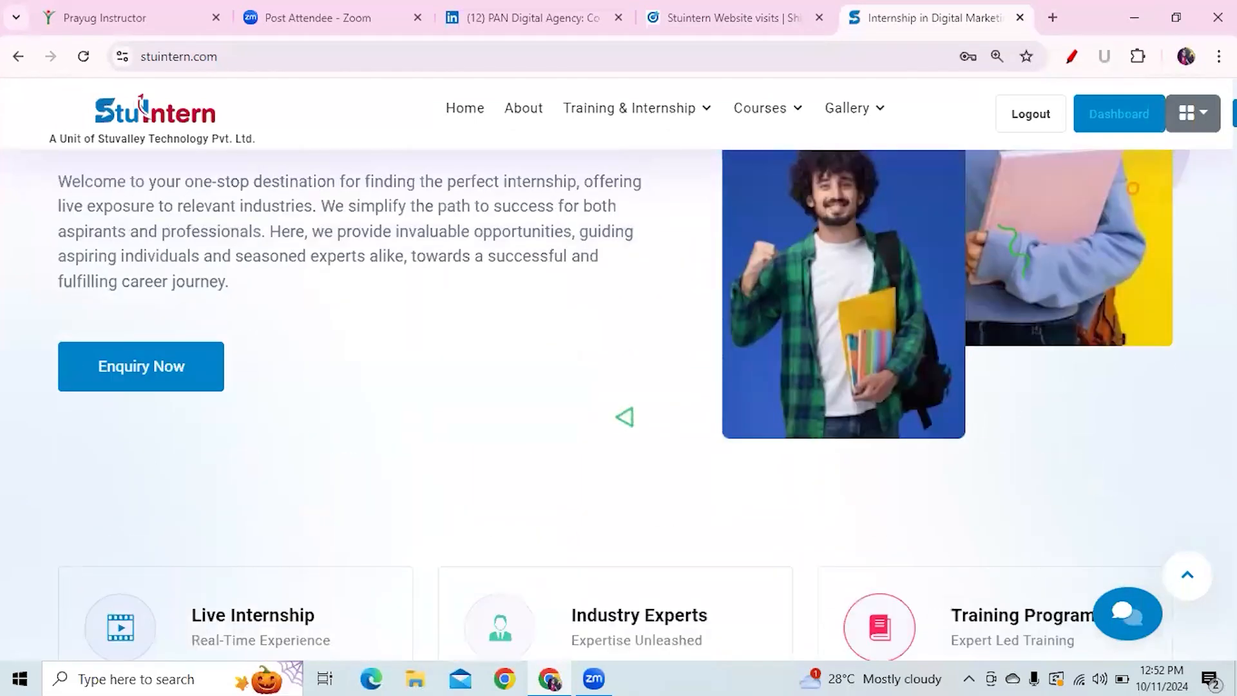
drag(58, 196, 237, 307)
key(ctrl+c)
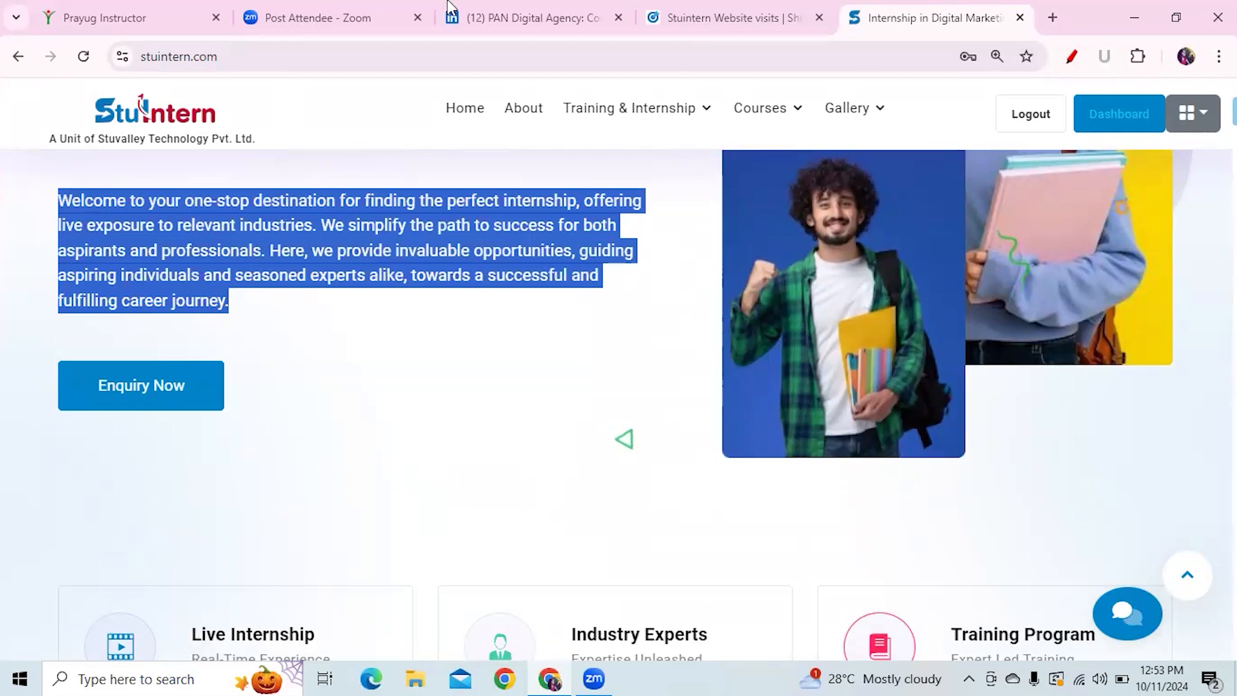
click(701, 17)
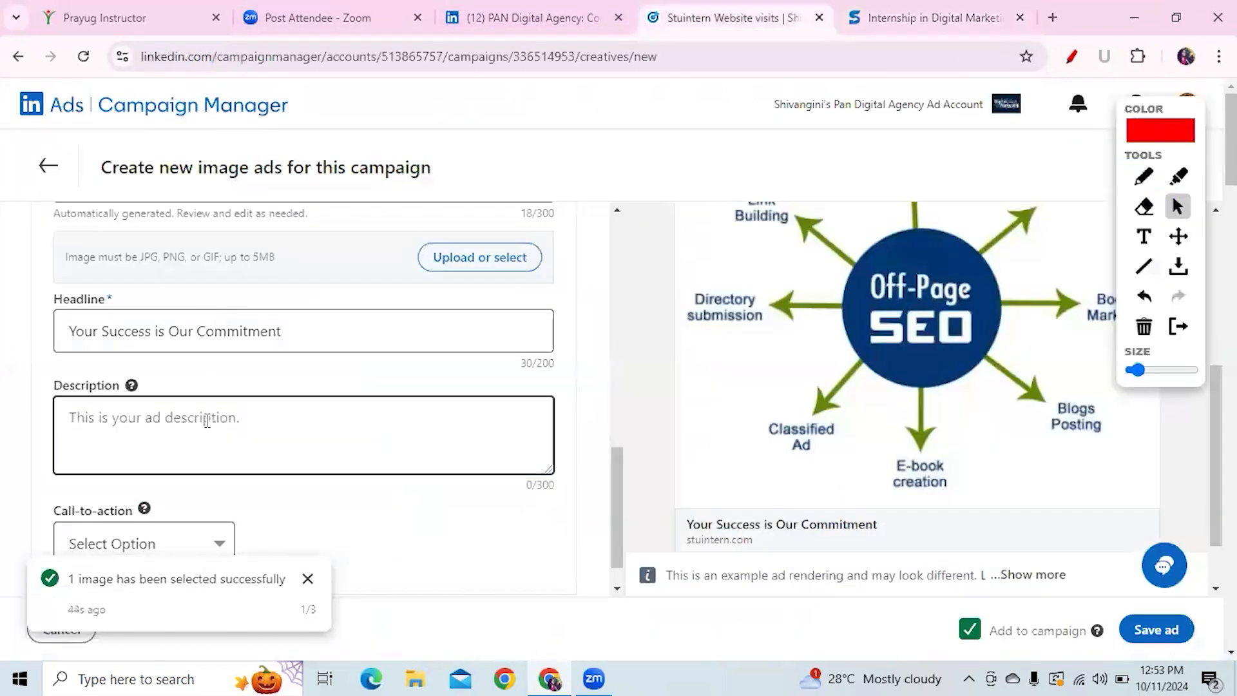
key(ctrl+v)
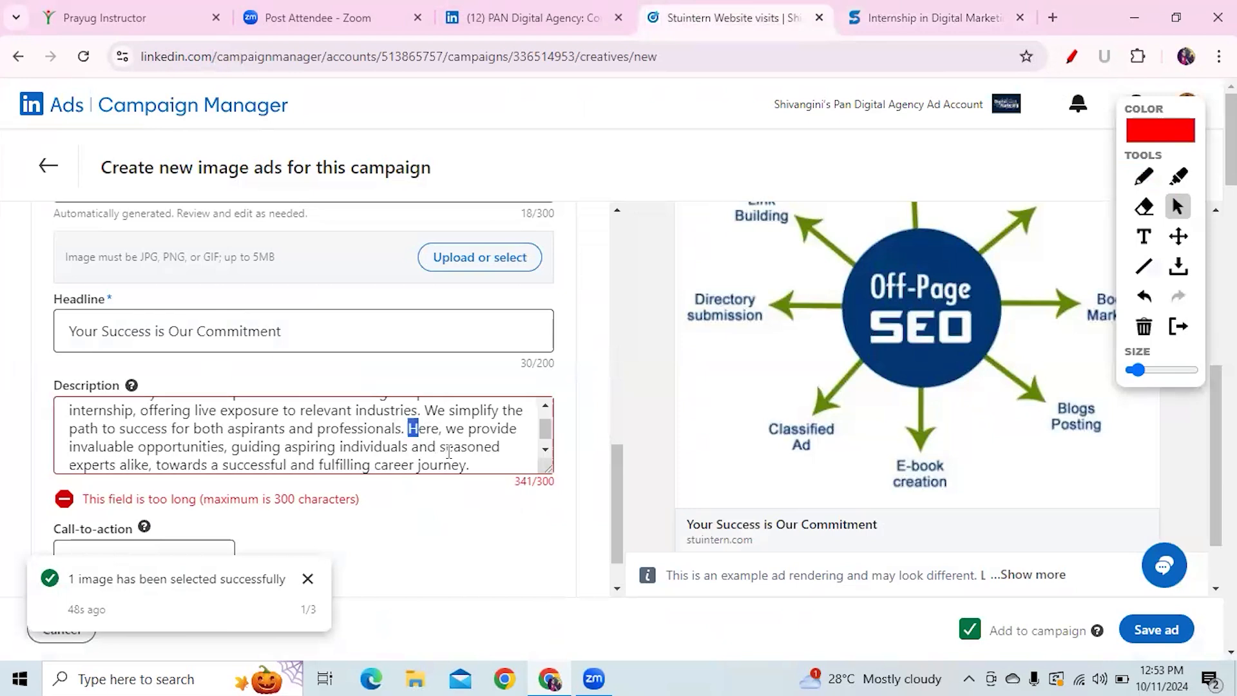
drag(410, 428, 470, 466)
key(BackSpace)
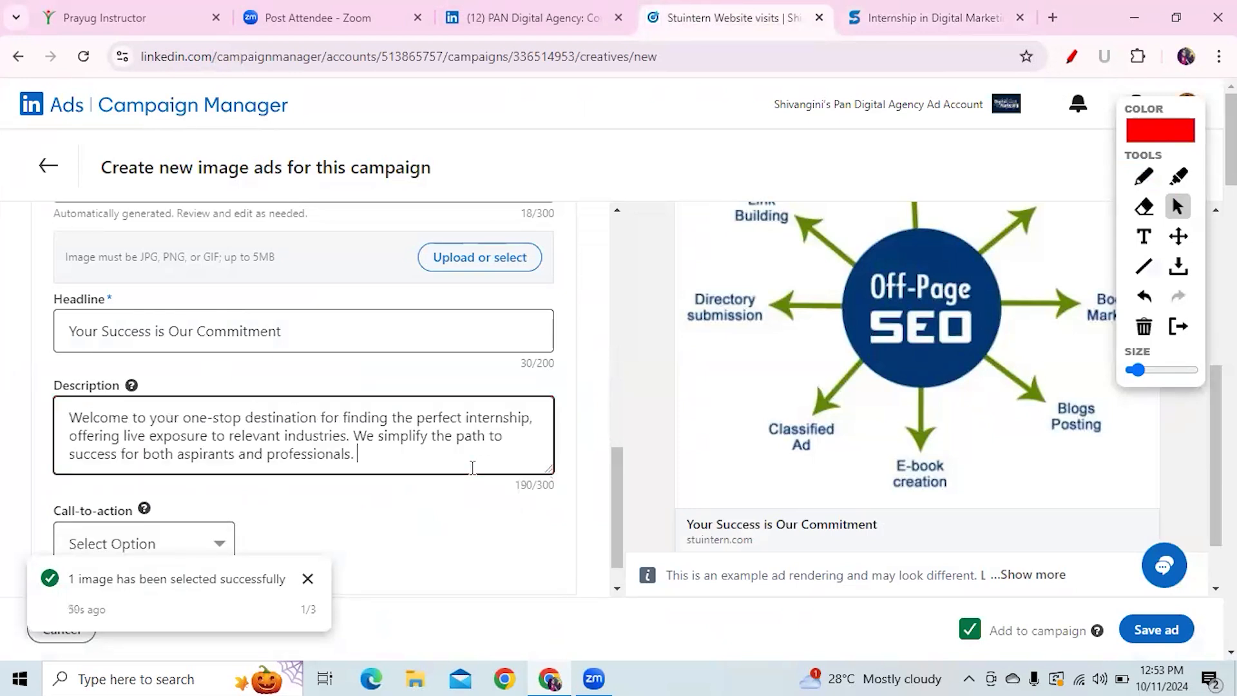
Step: Set the ad's call-to-action to Sign Up
drag(613, 502, 620, 543)
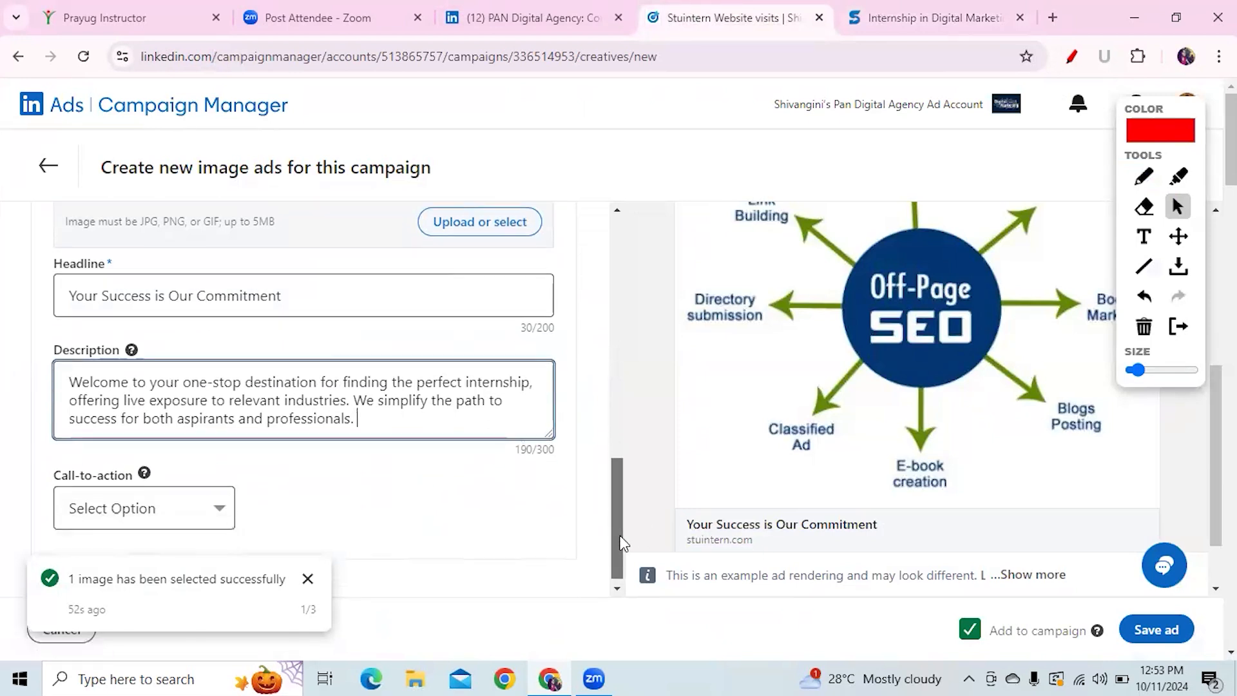
click(210, 508)
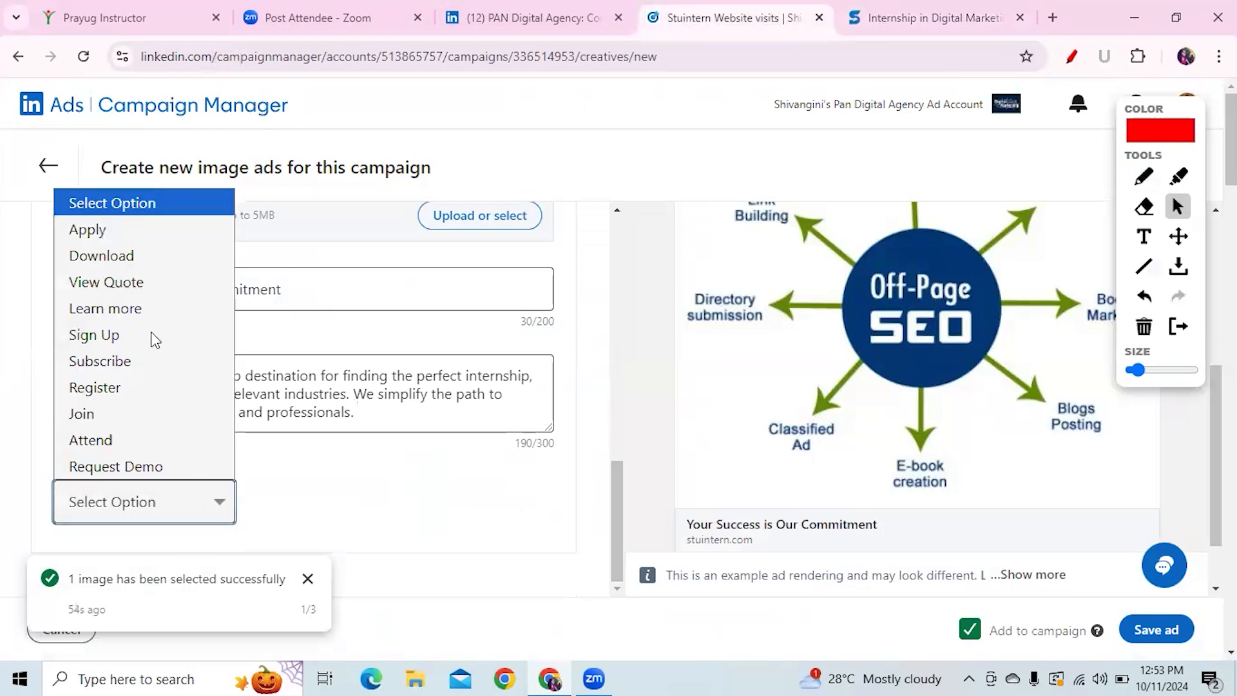
click(113, 341)
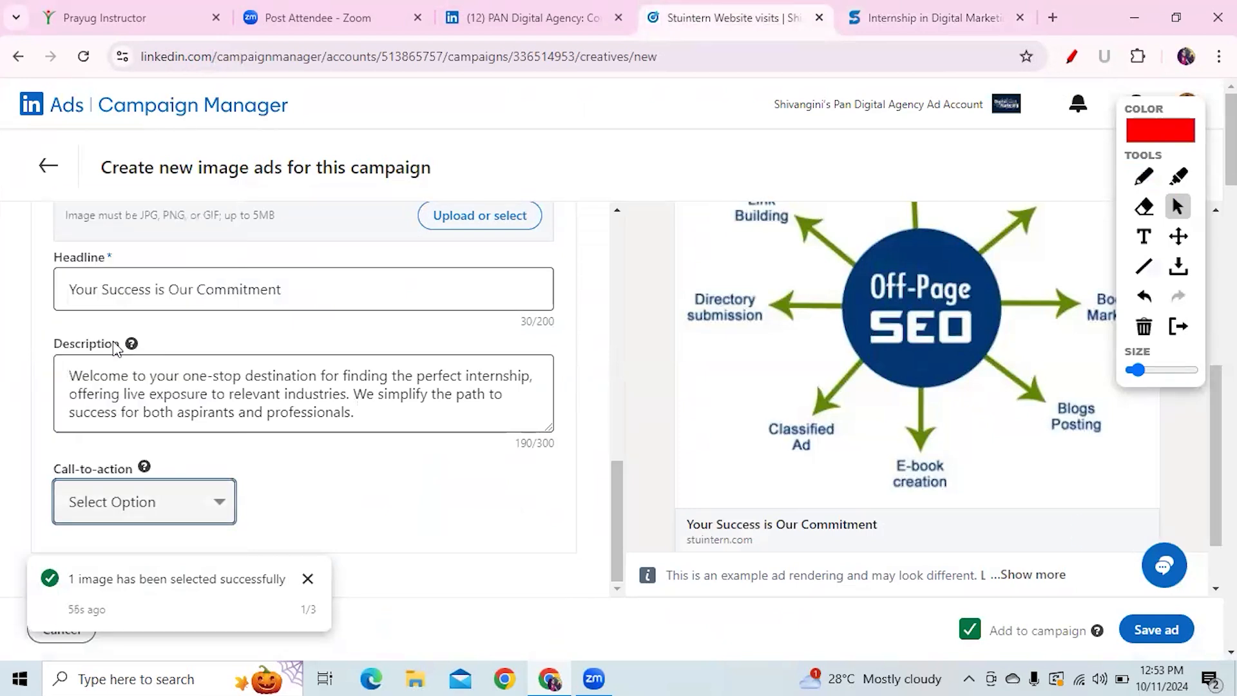
Step: Review the ad preview with its full introductory text, dismiss the image notification, and save the ad to the campaign
click(1081, 56)
scroll(1203, 416, up, 5)
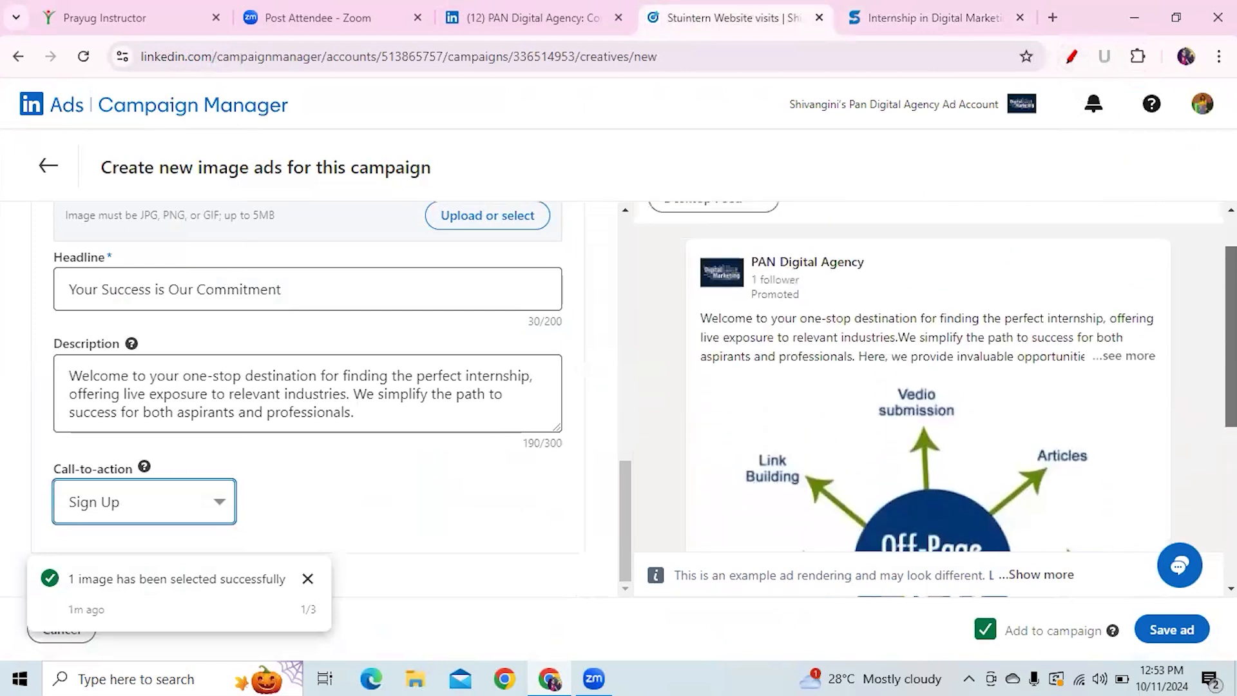
drag(1231, 342, 1232, 330)
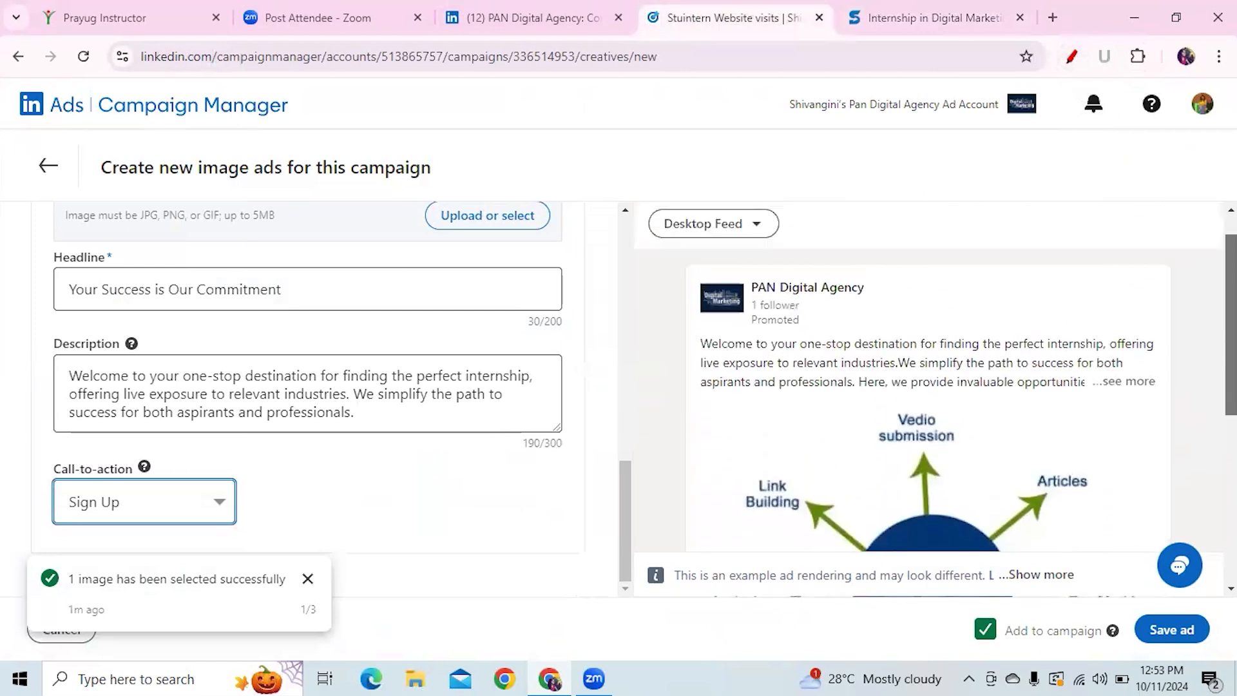
click(1146, 380)
drag(1232, 325, 1232, 491)
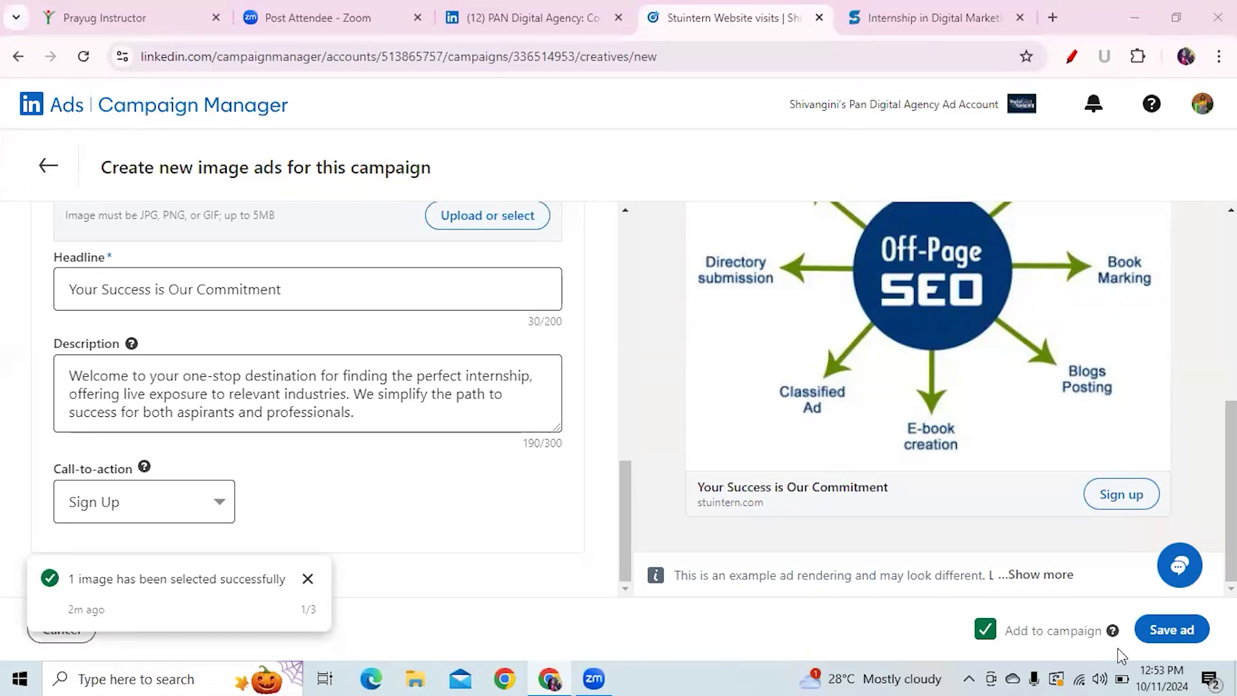
click(306, 579)
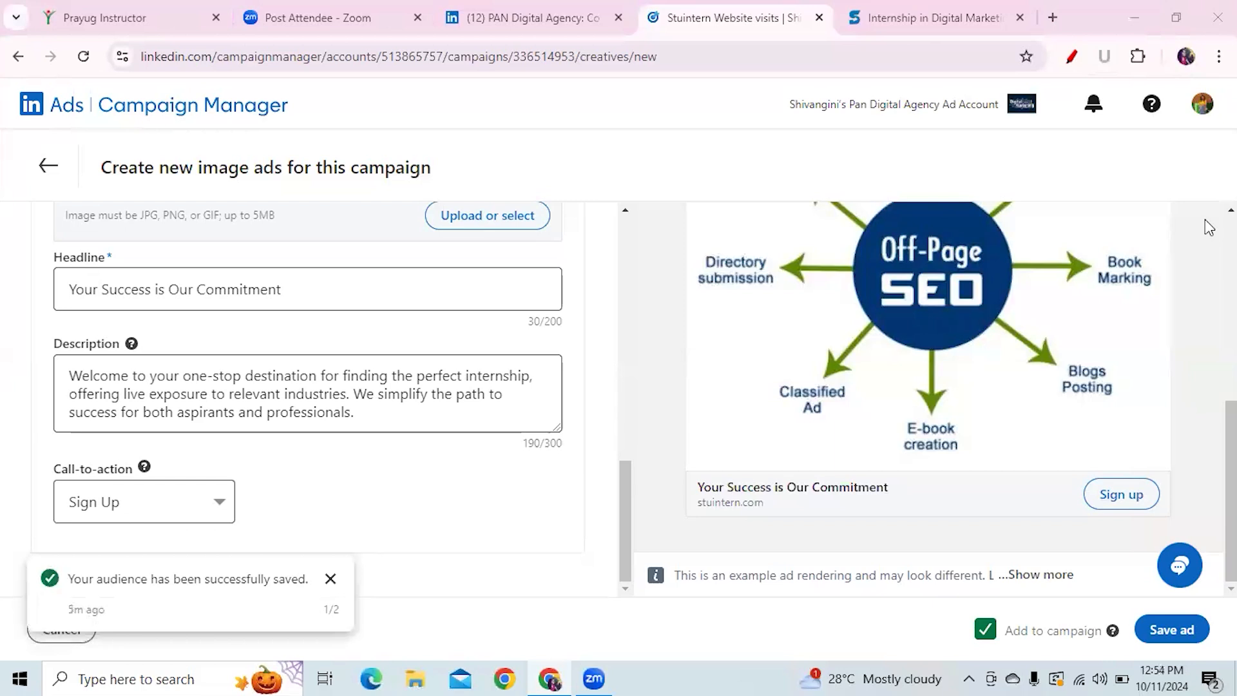
click(1185, 635)
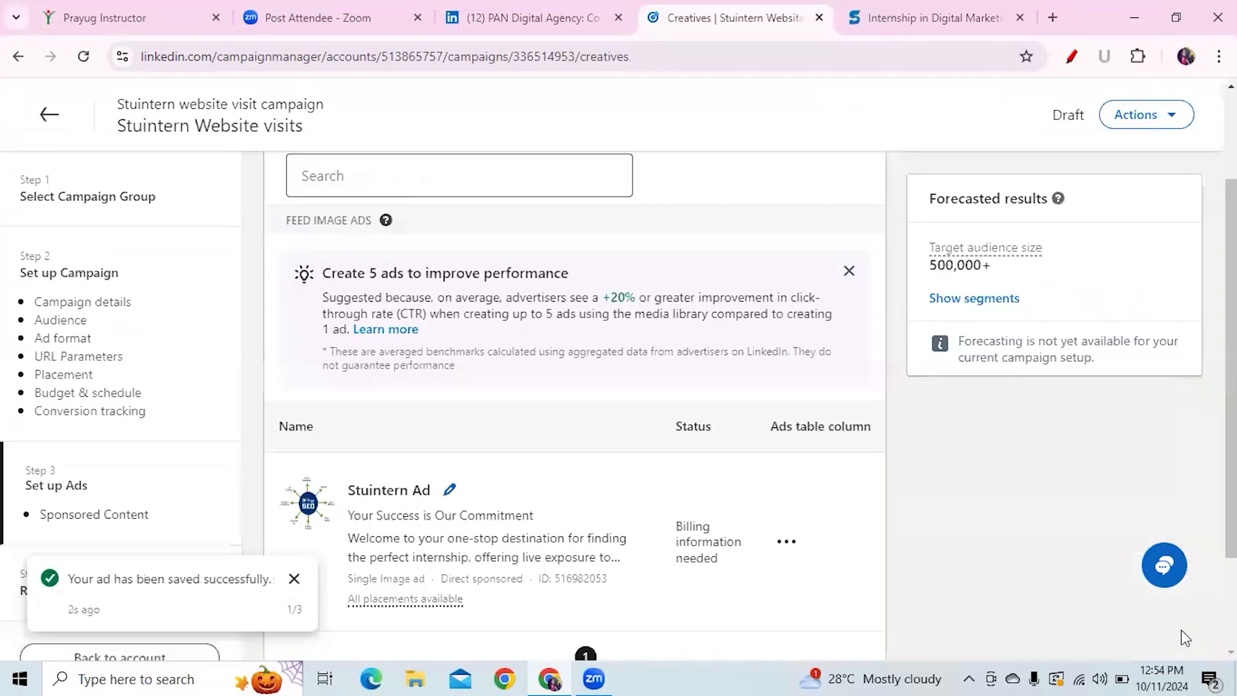
Step: Check the campaign's list of ads, and save the draft campaign and exit its setup
drag(1231, 363, 1232, 279)
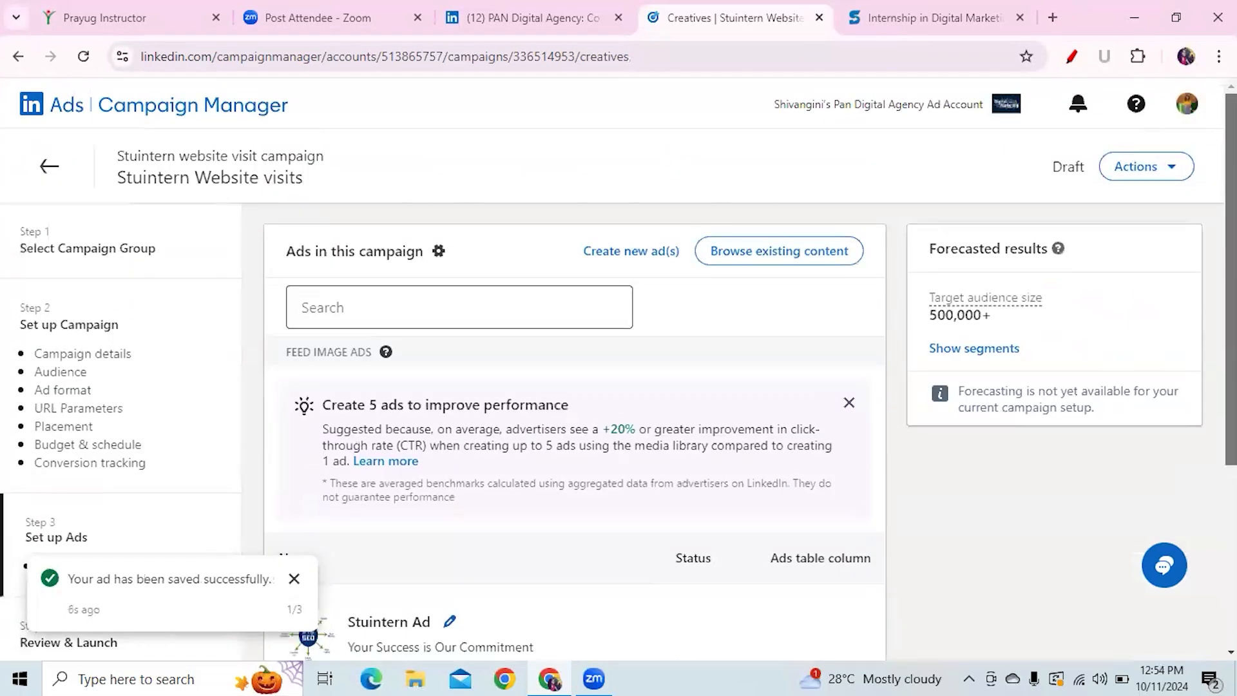
scroll(797, 500, down, 5)
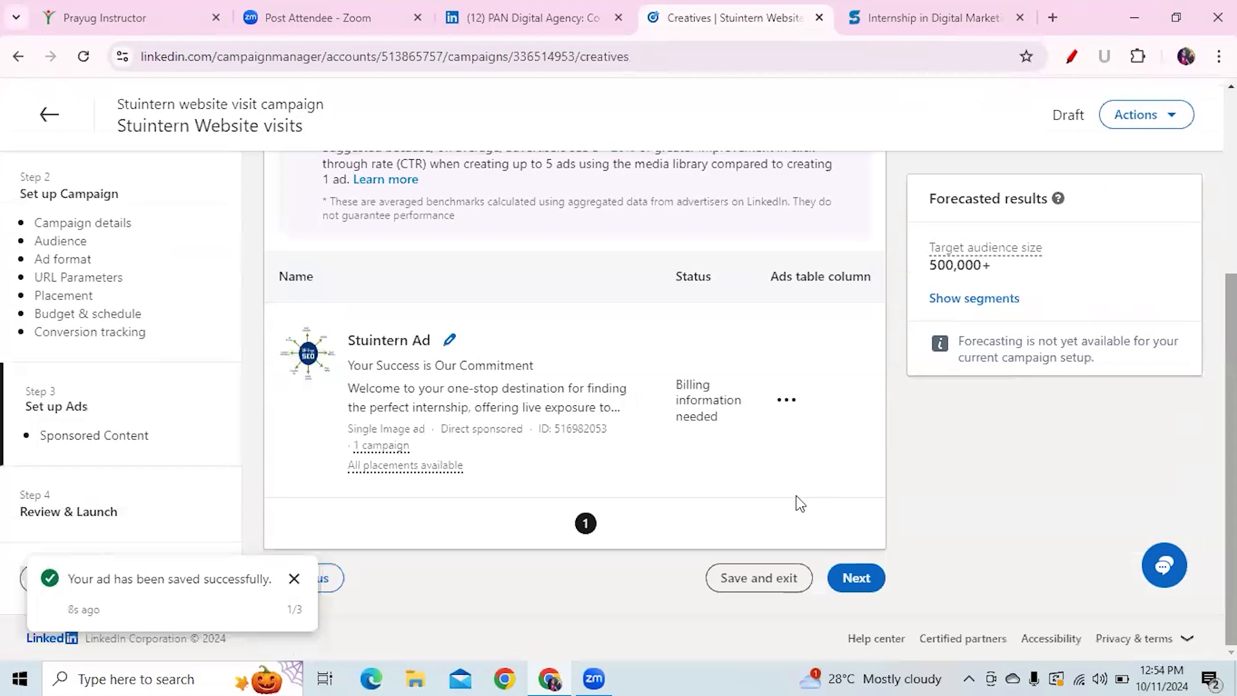
click(760, 579)
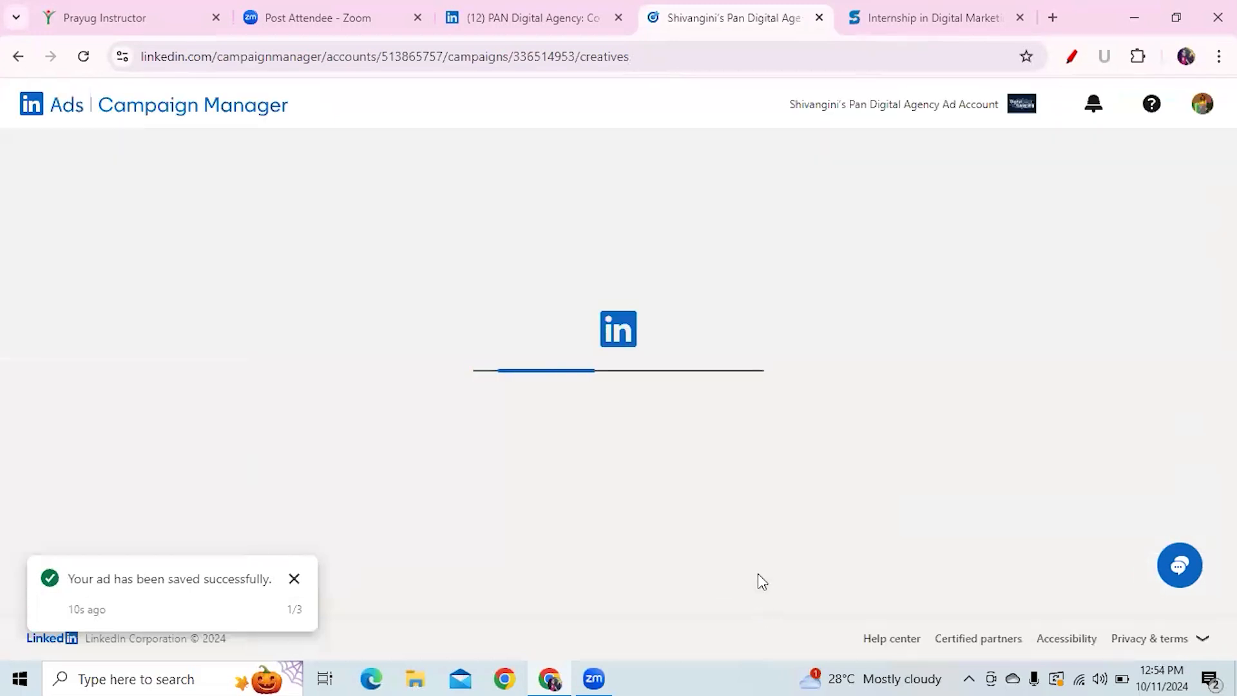